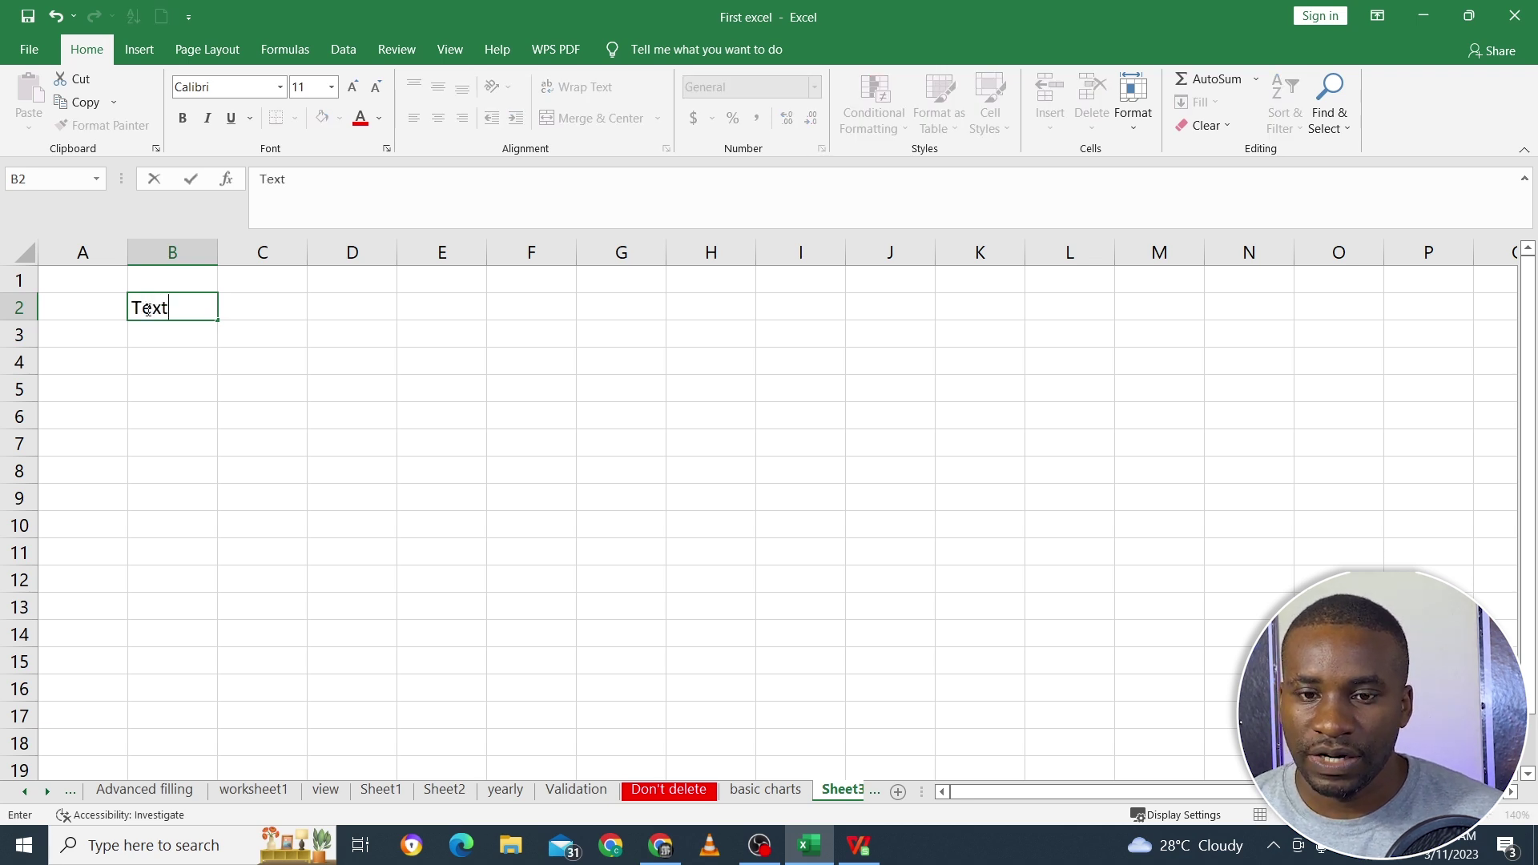
Enter "Hello everyone" in cell B3 beneath the Text heading.
click(171, 337)
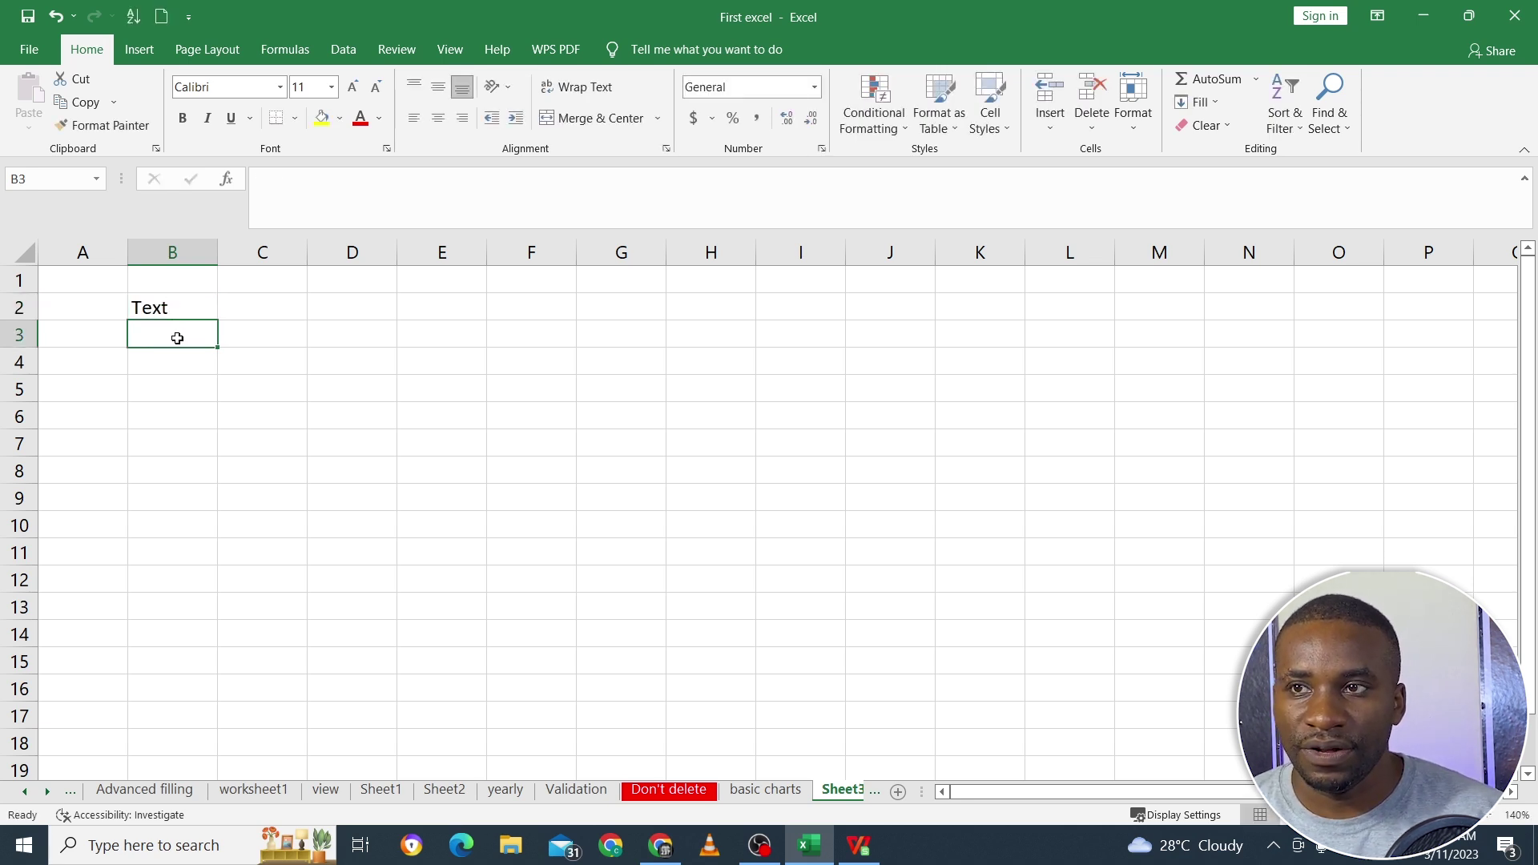
text(Hello ev)
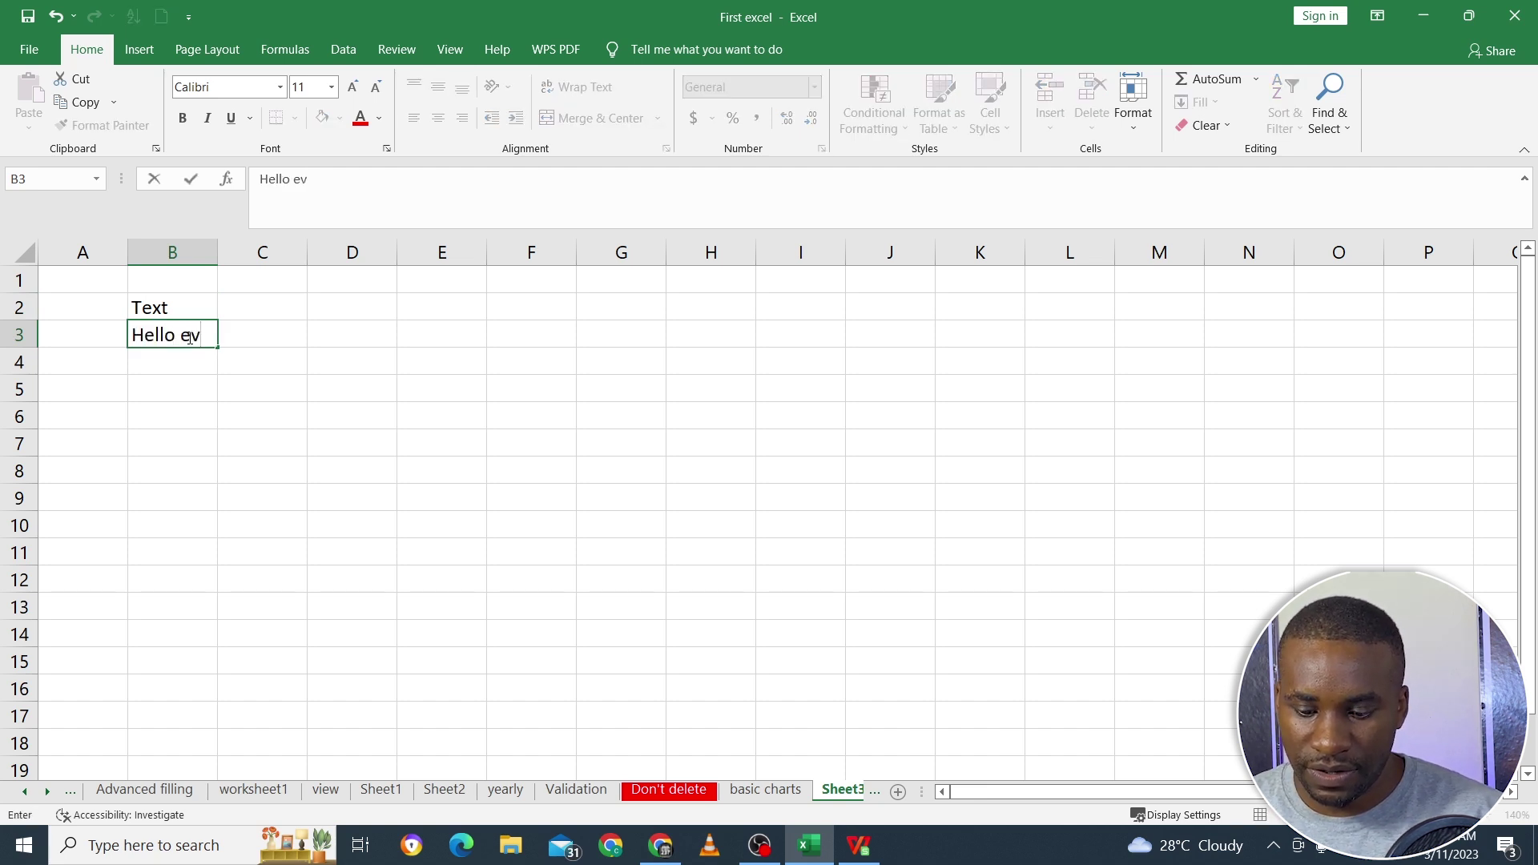
text(eryonwe)
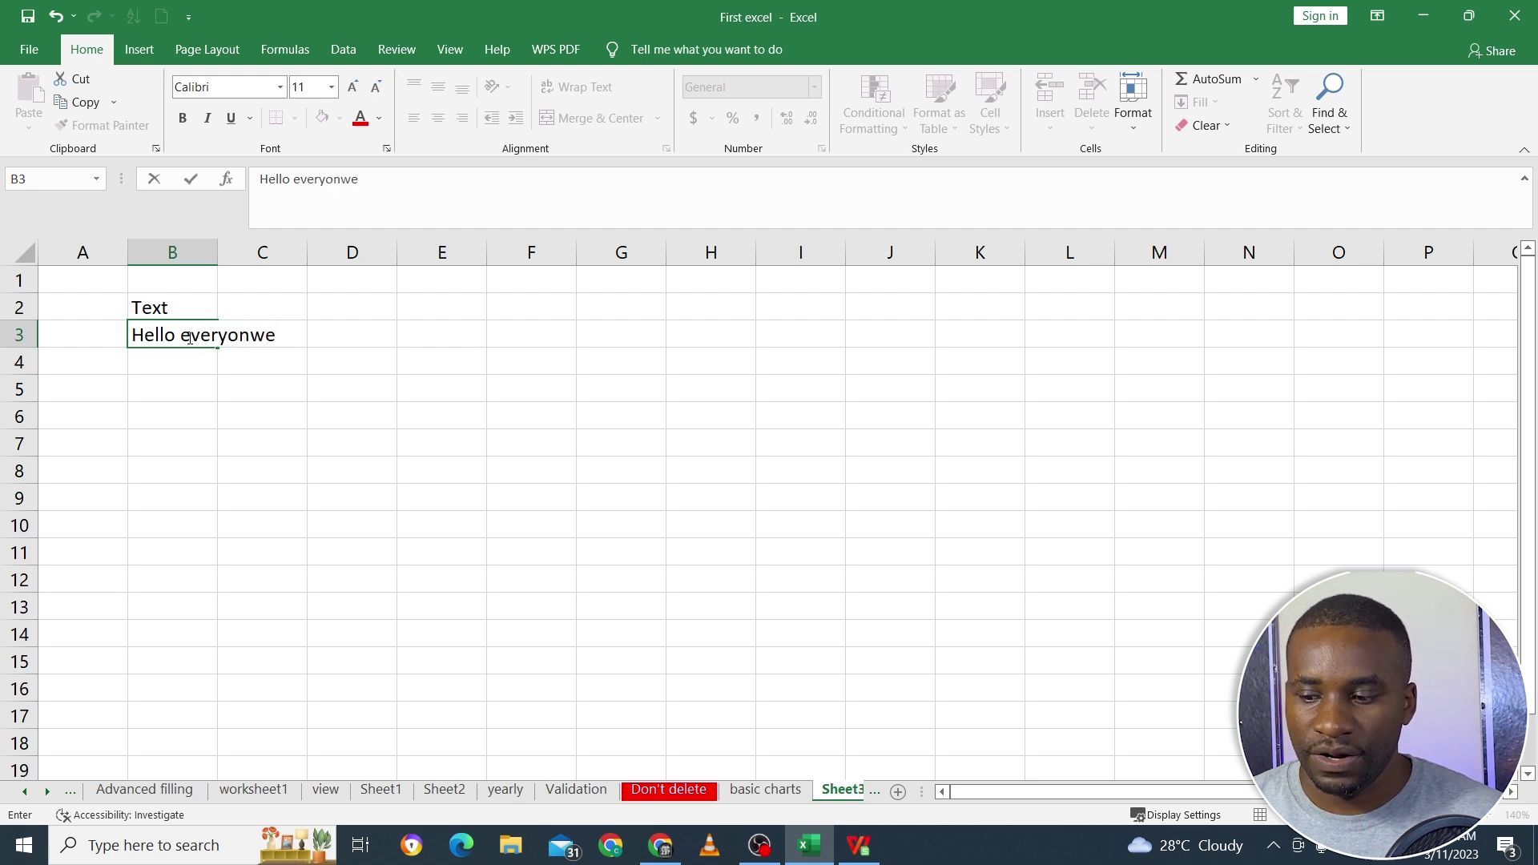
key(BackSpace)
key(BackSpace)
text(e)
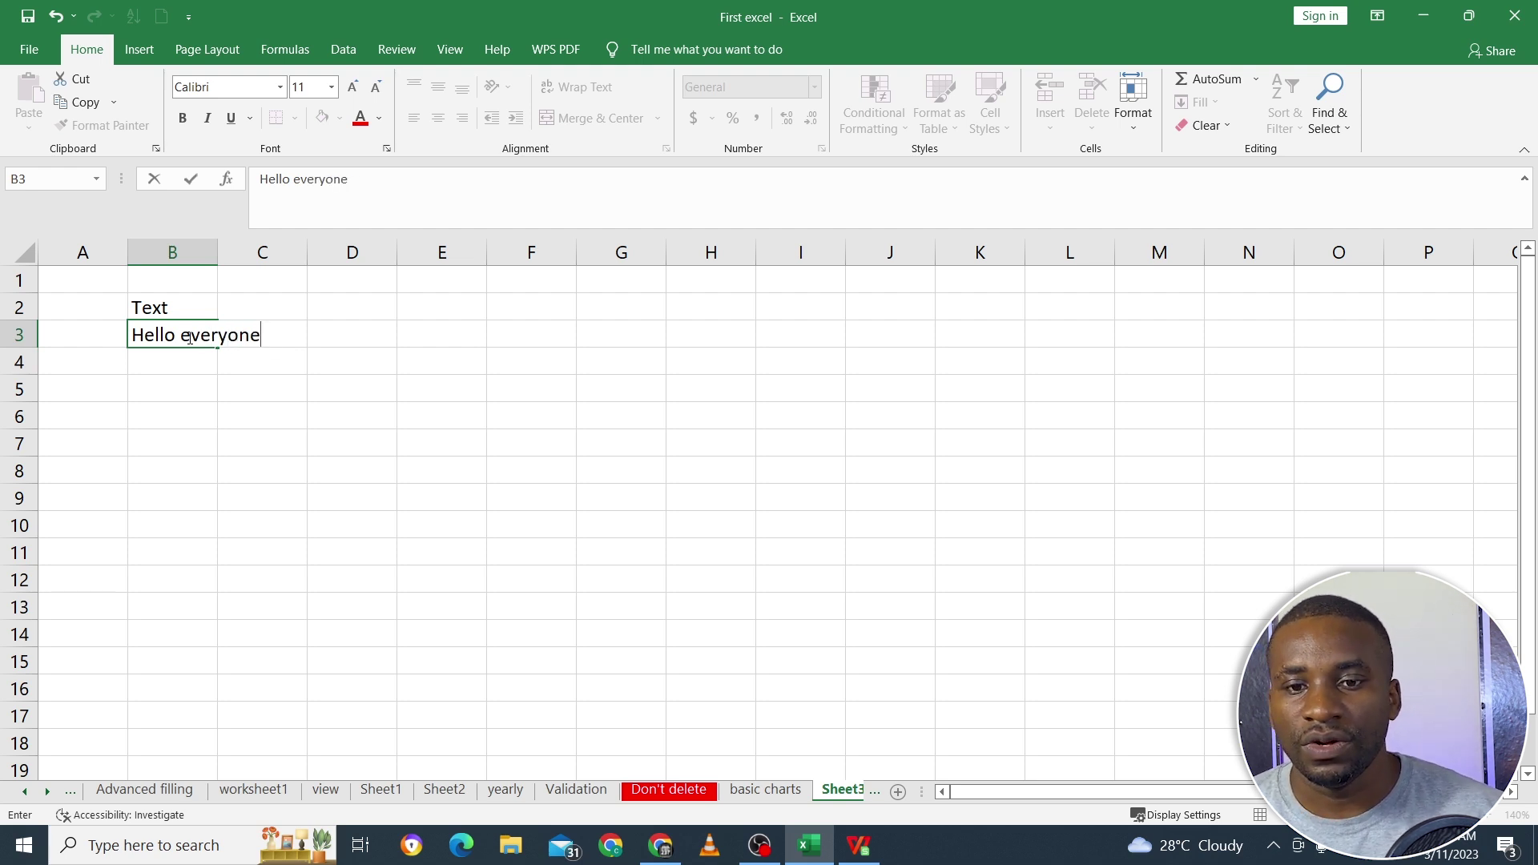
click(269, 360)
Narrow column B and format the whole of row 2 as bold.
drag(218, 251, 191, 313)
click(195, 315)
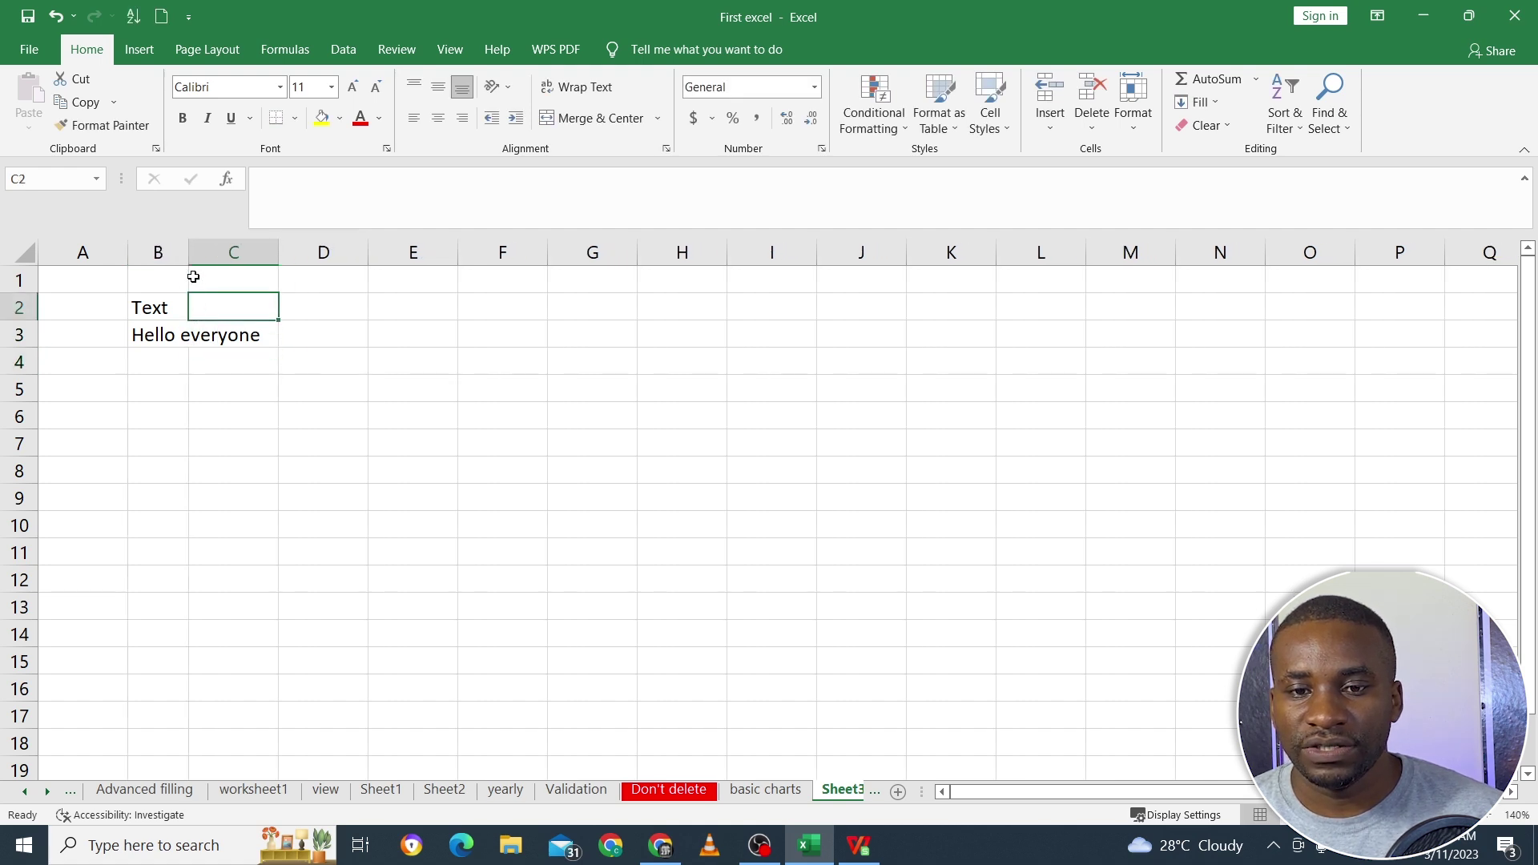
click(19, 308)
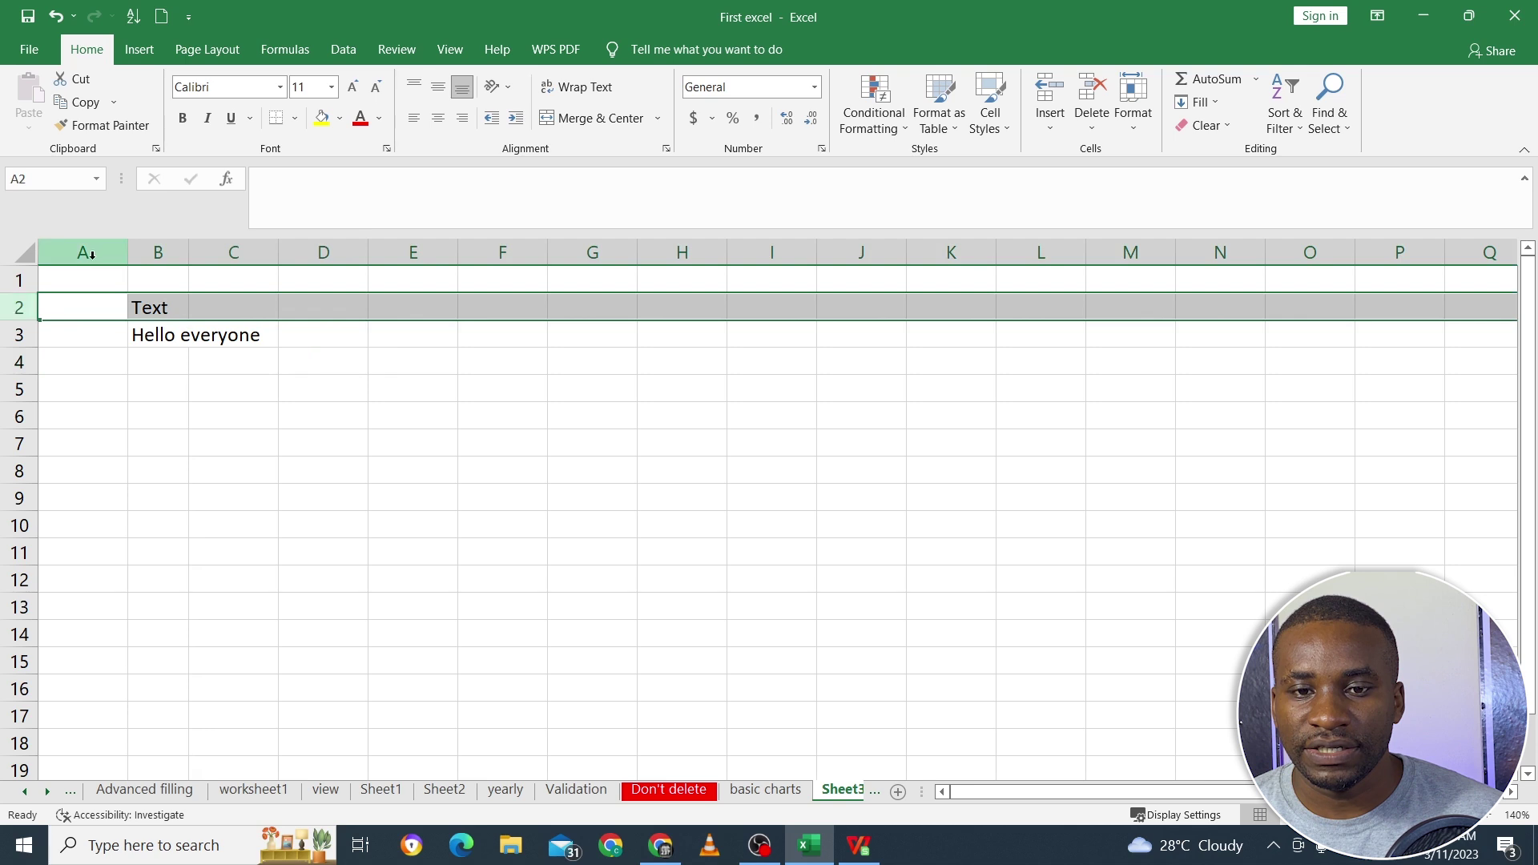
click(149, 242)
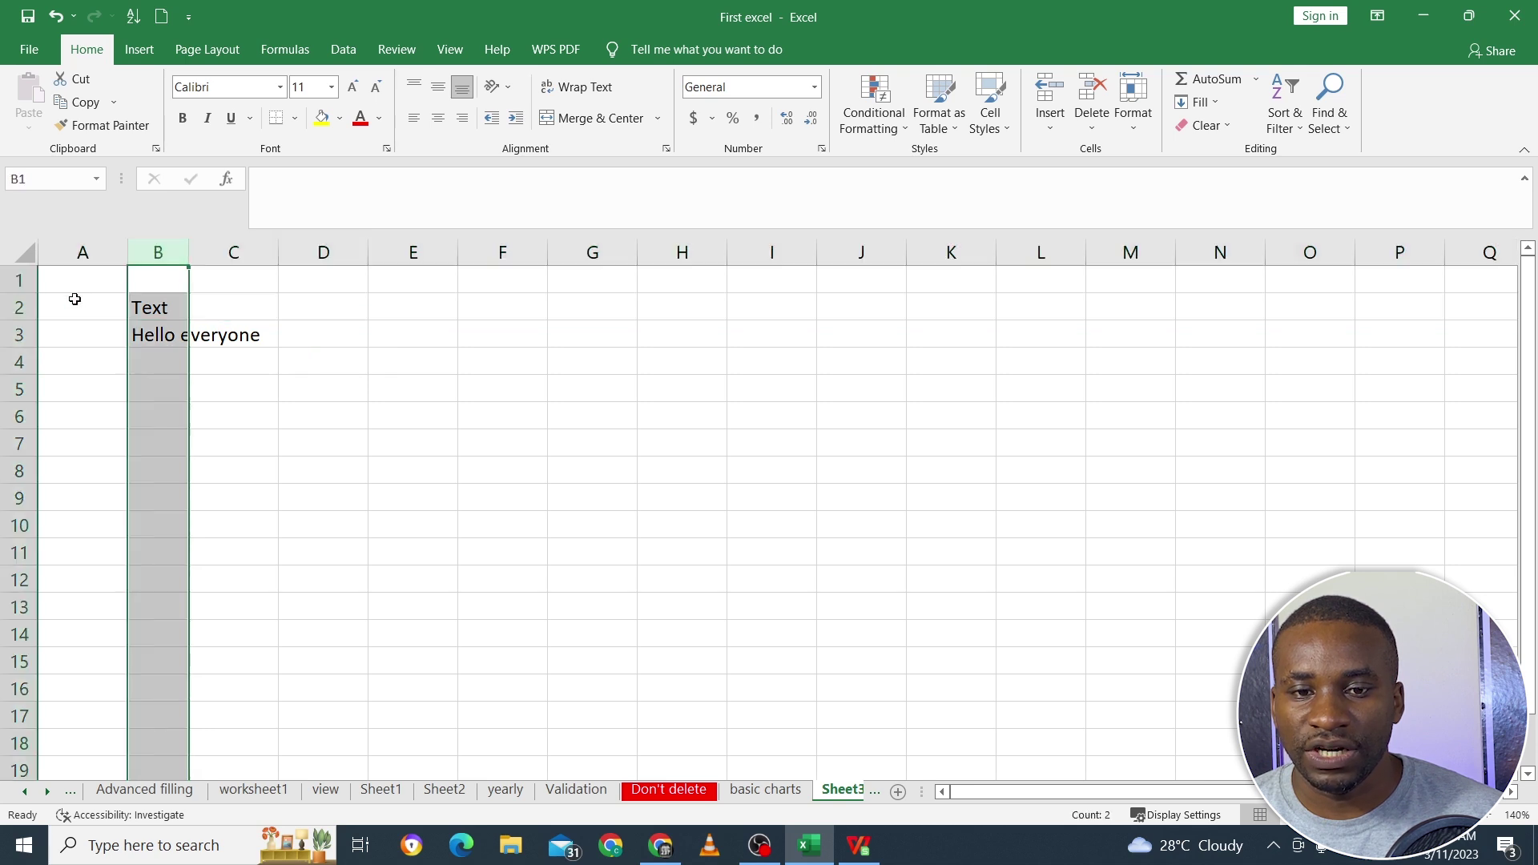
click(24, 310)
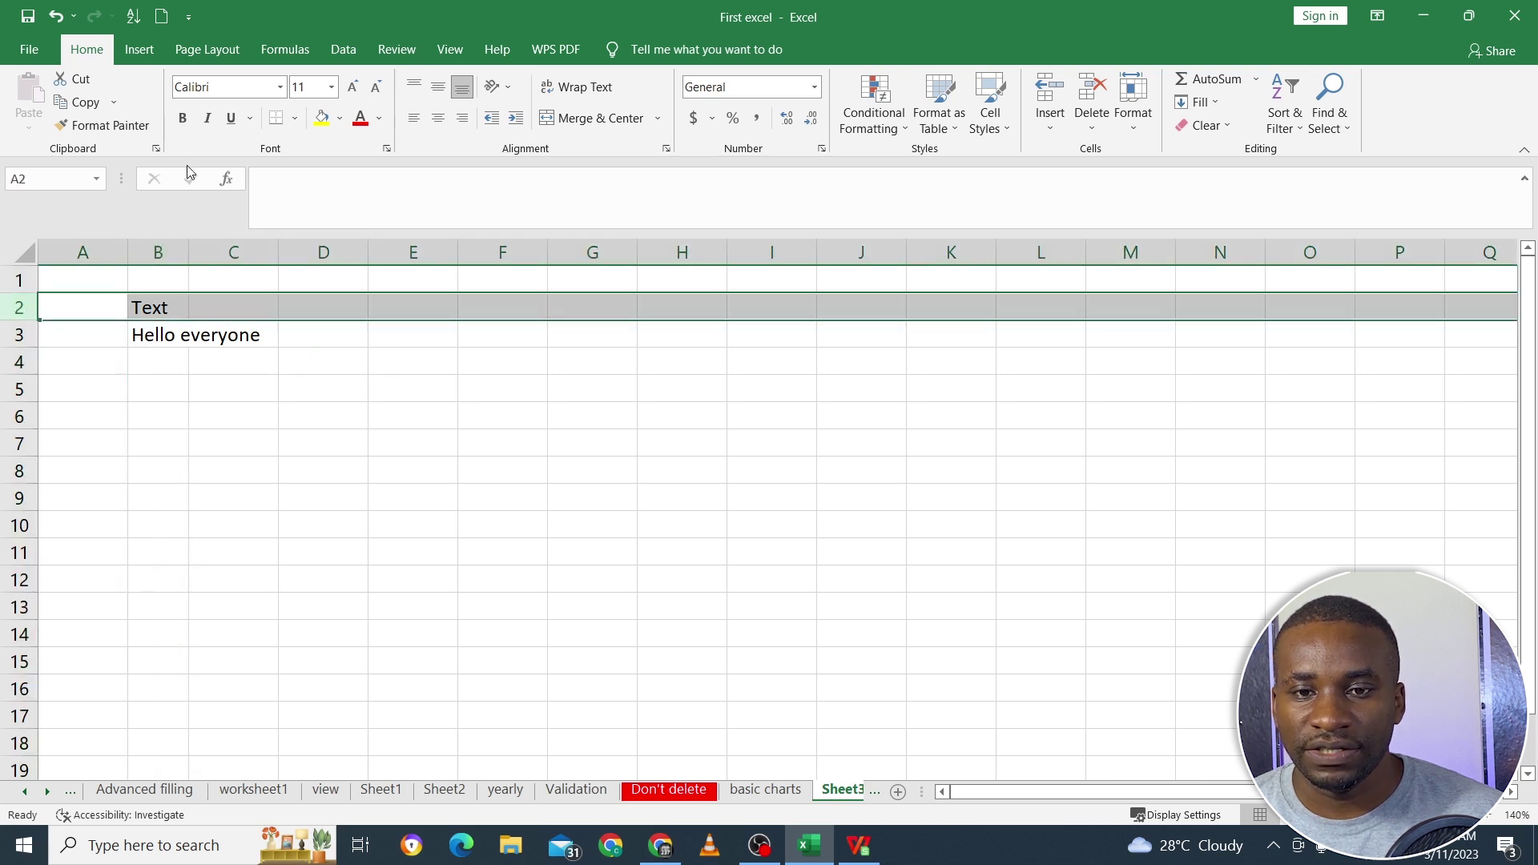
click(184, 119)
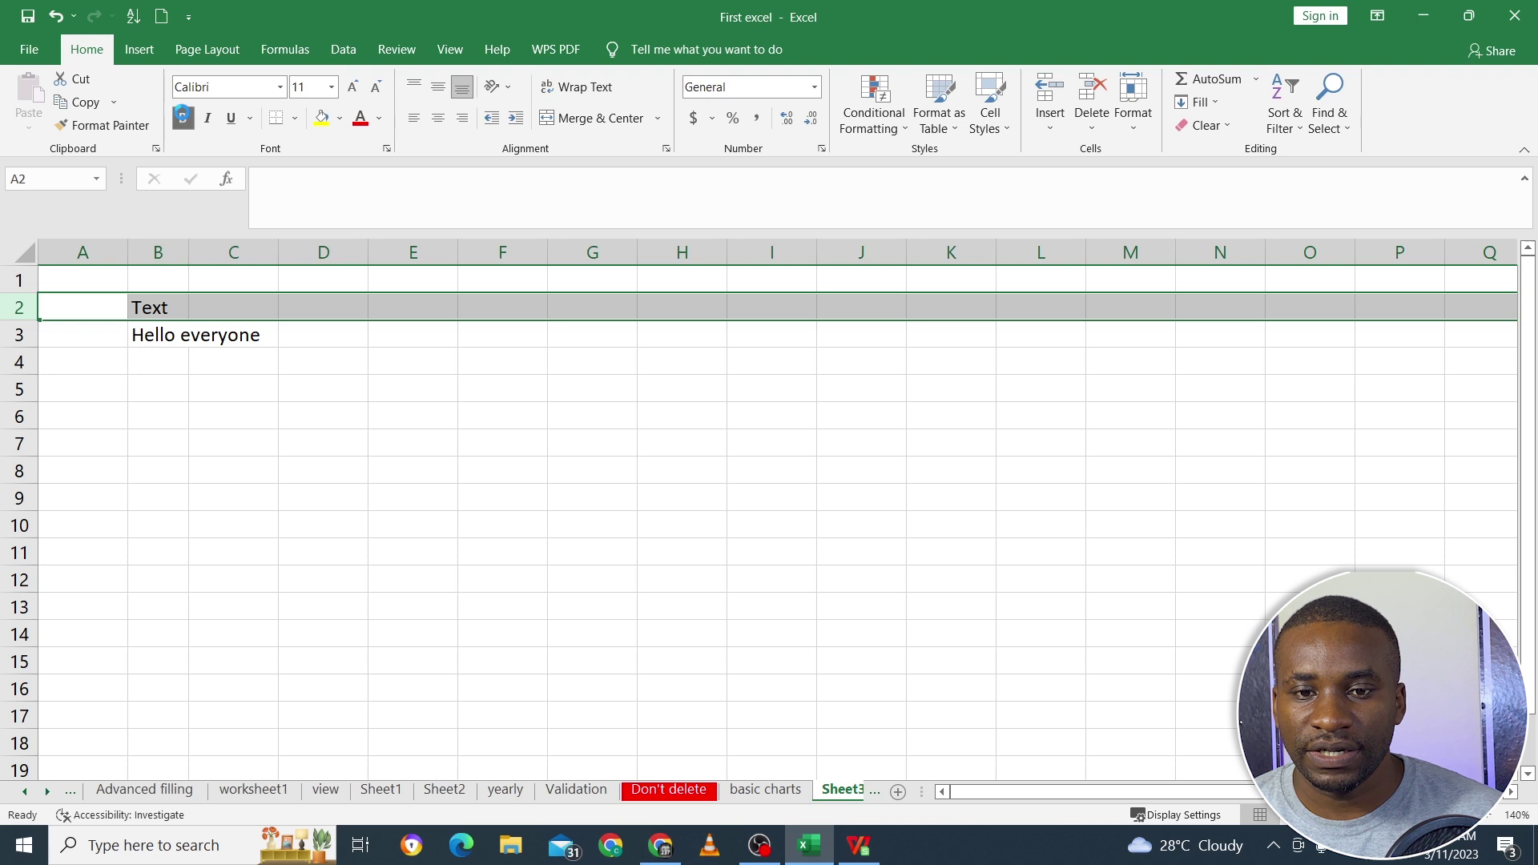
Autofit column B's width to its contents.
click(249, 343)
drag(152, 309, 204, 281)
drag(192, 246, 193, 247)
double_click(192, 246)
click(308, 331)
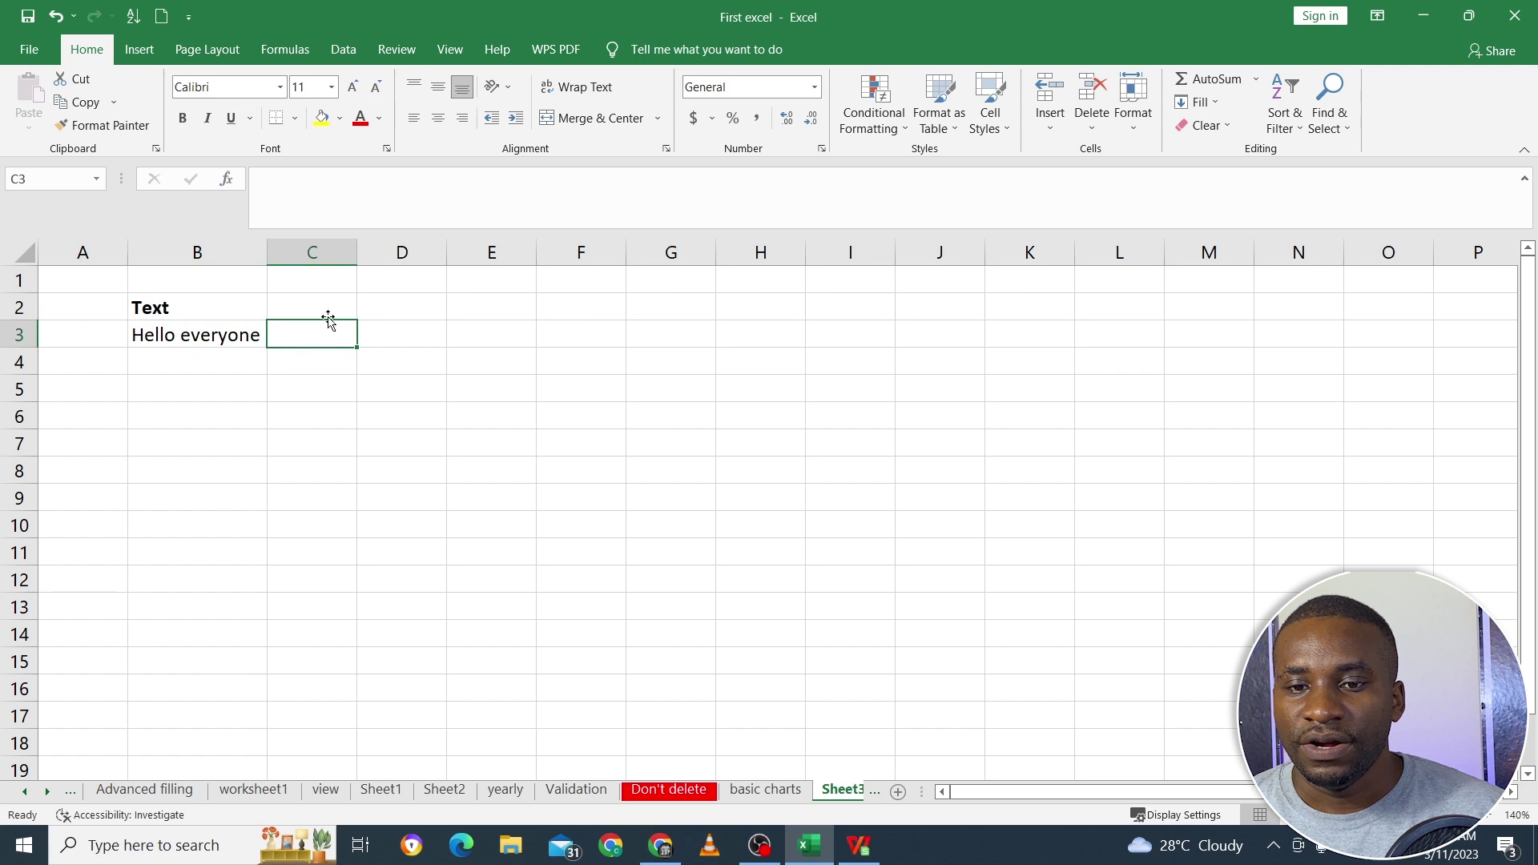
Enter the heading "Len" in cell D2.
click(360, 302)
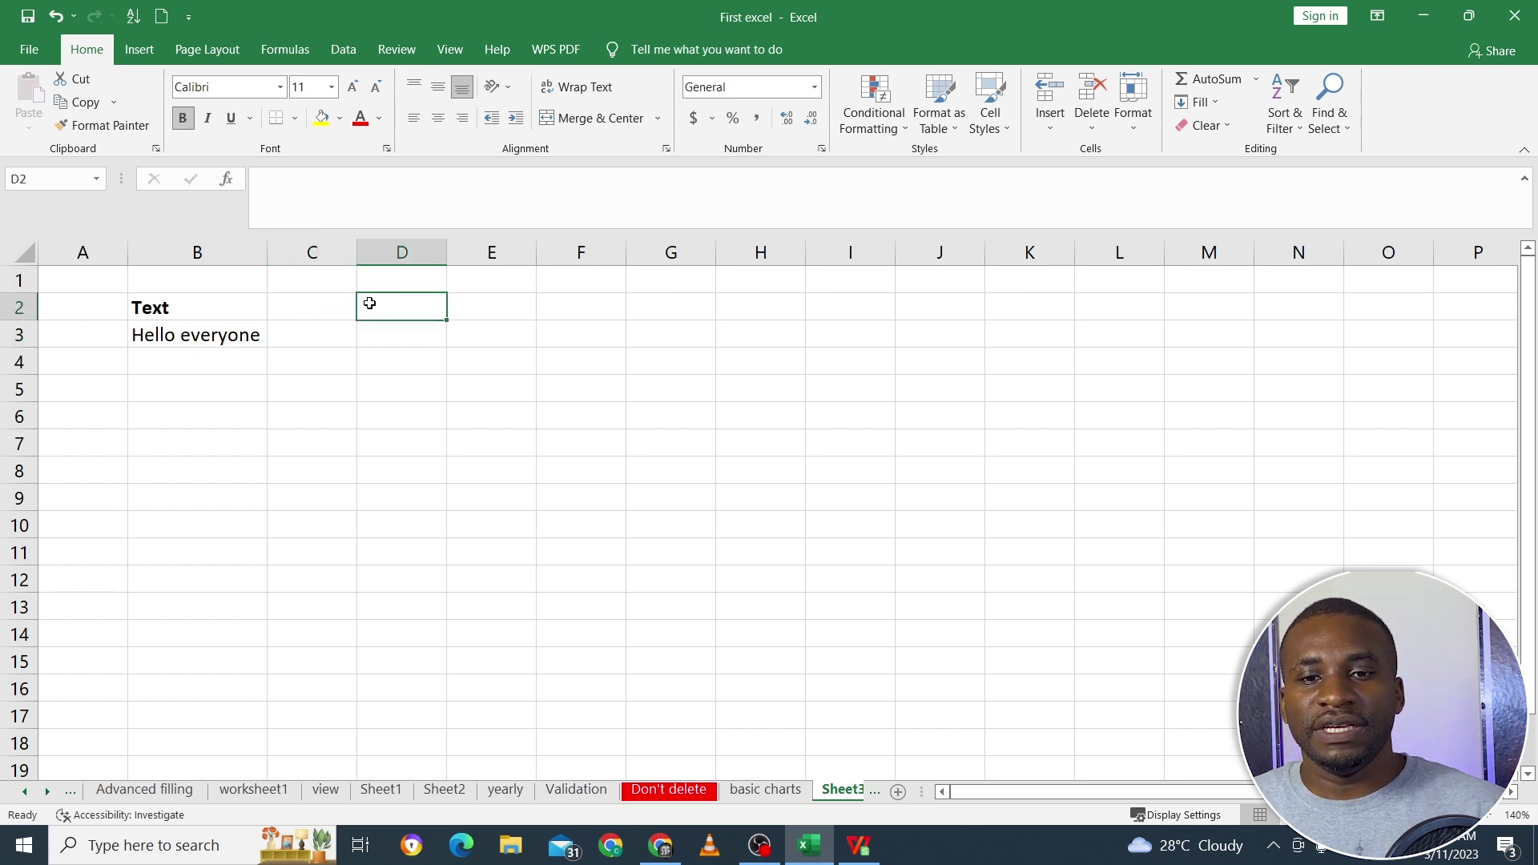
click(212, 338)
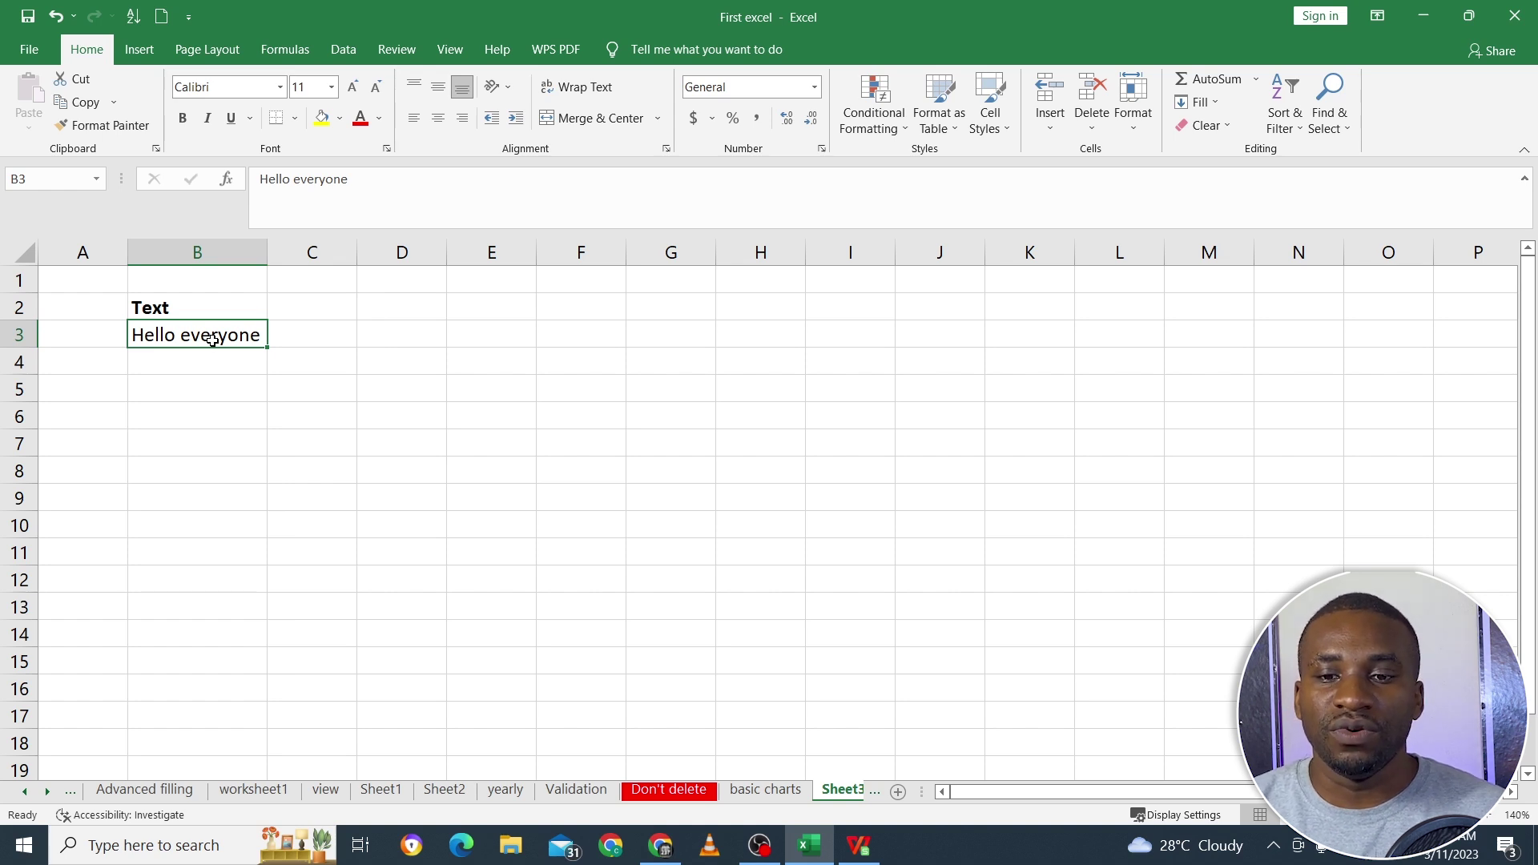
click(413, 306)
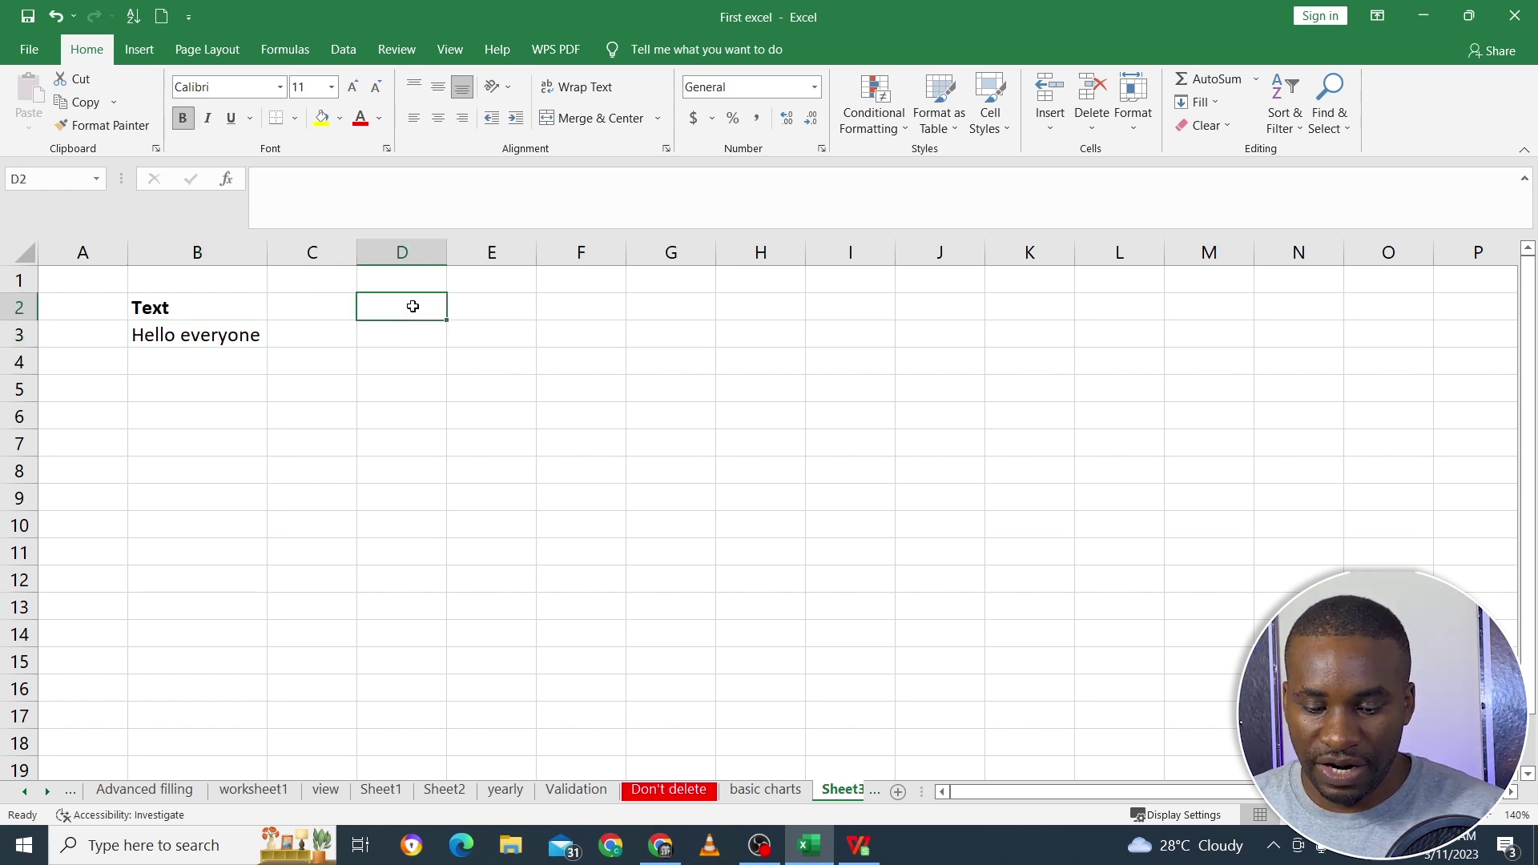
text(Len)
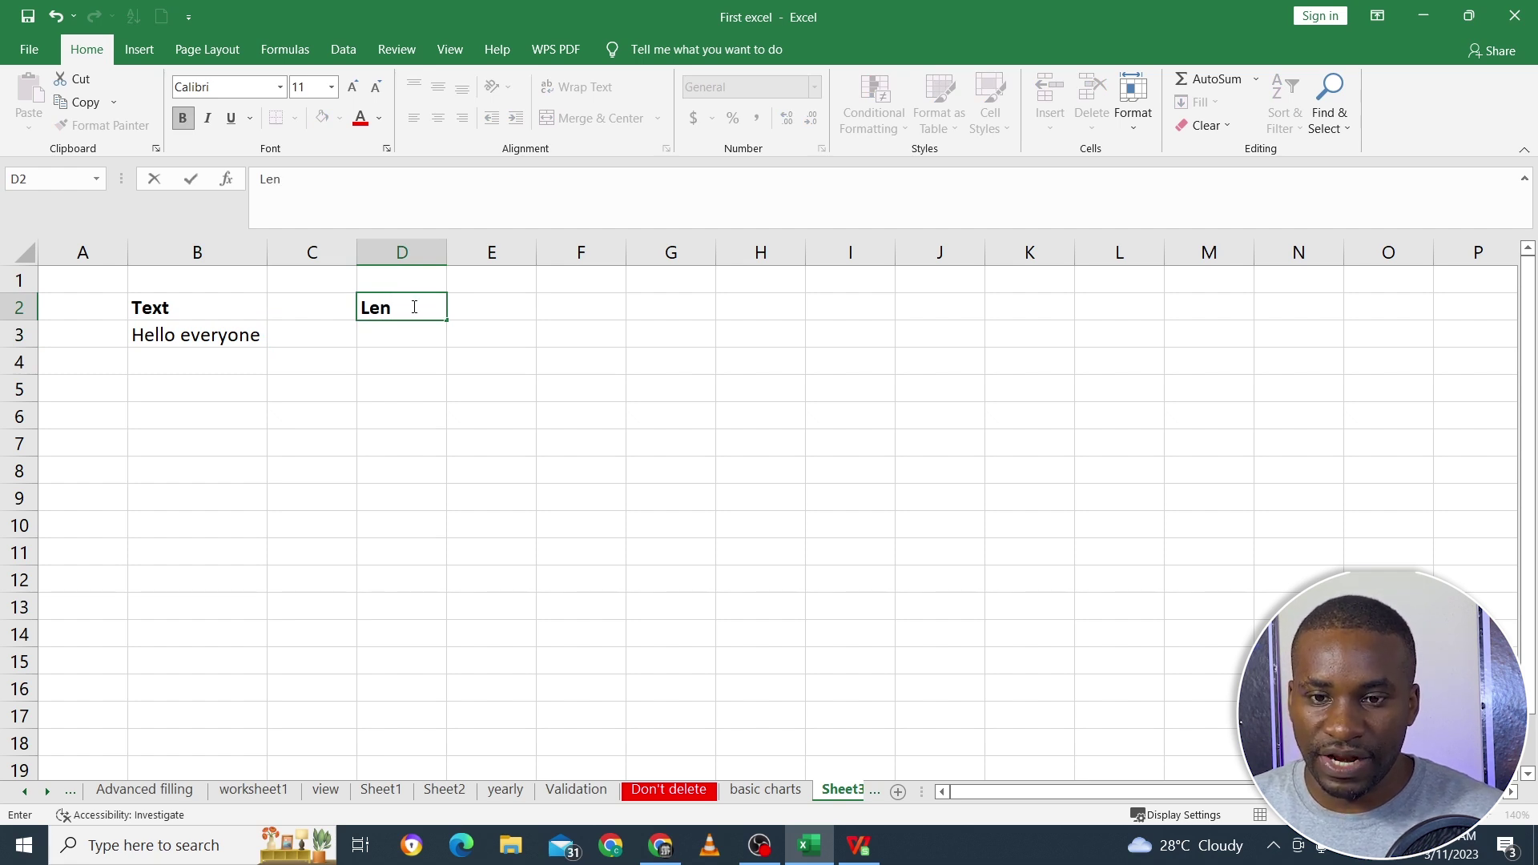
key(Return)
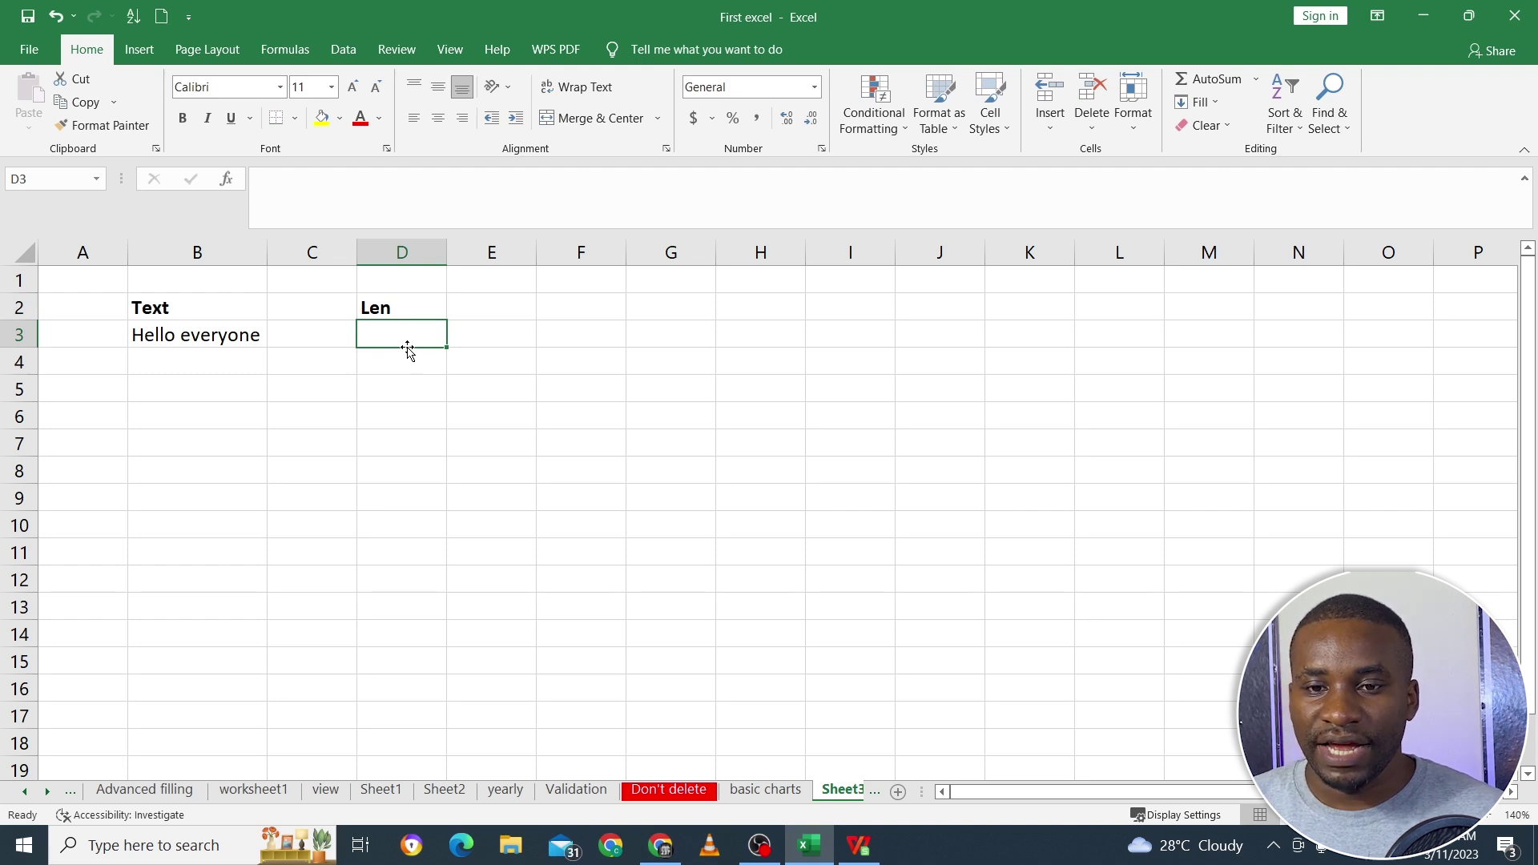
Enter the formula =LEN(B3) in cell D3 to count the characters of the text in B3.
text(=len)
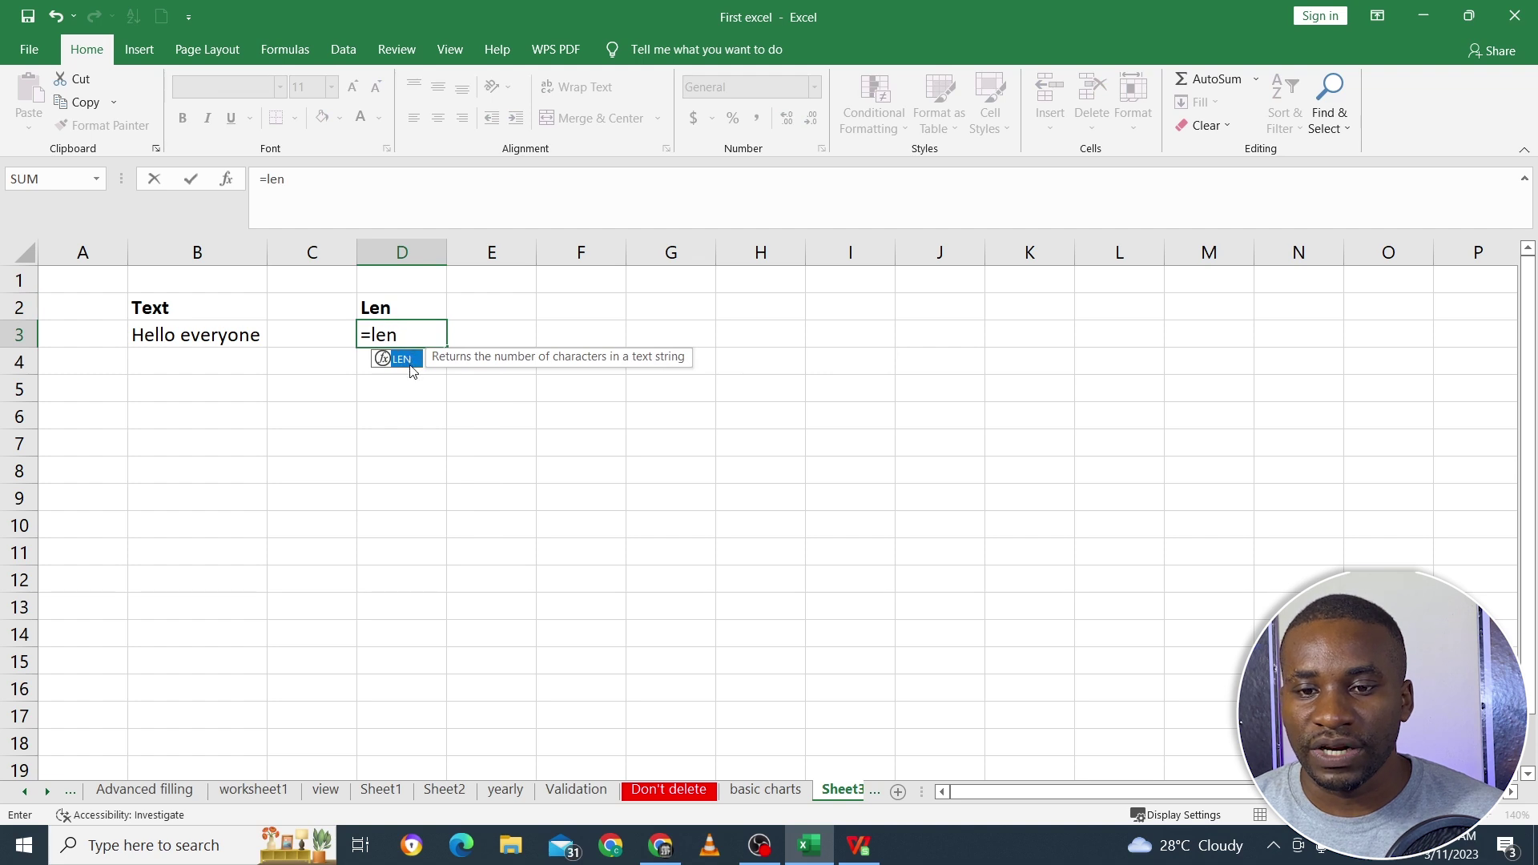
double_click(406, 358)
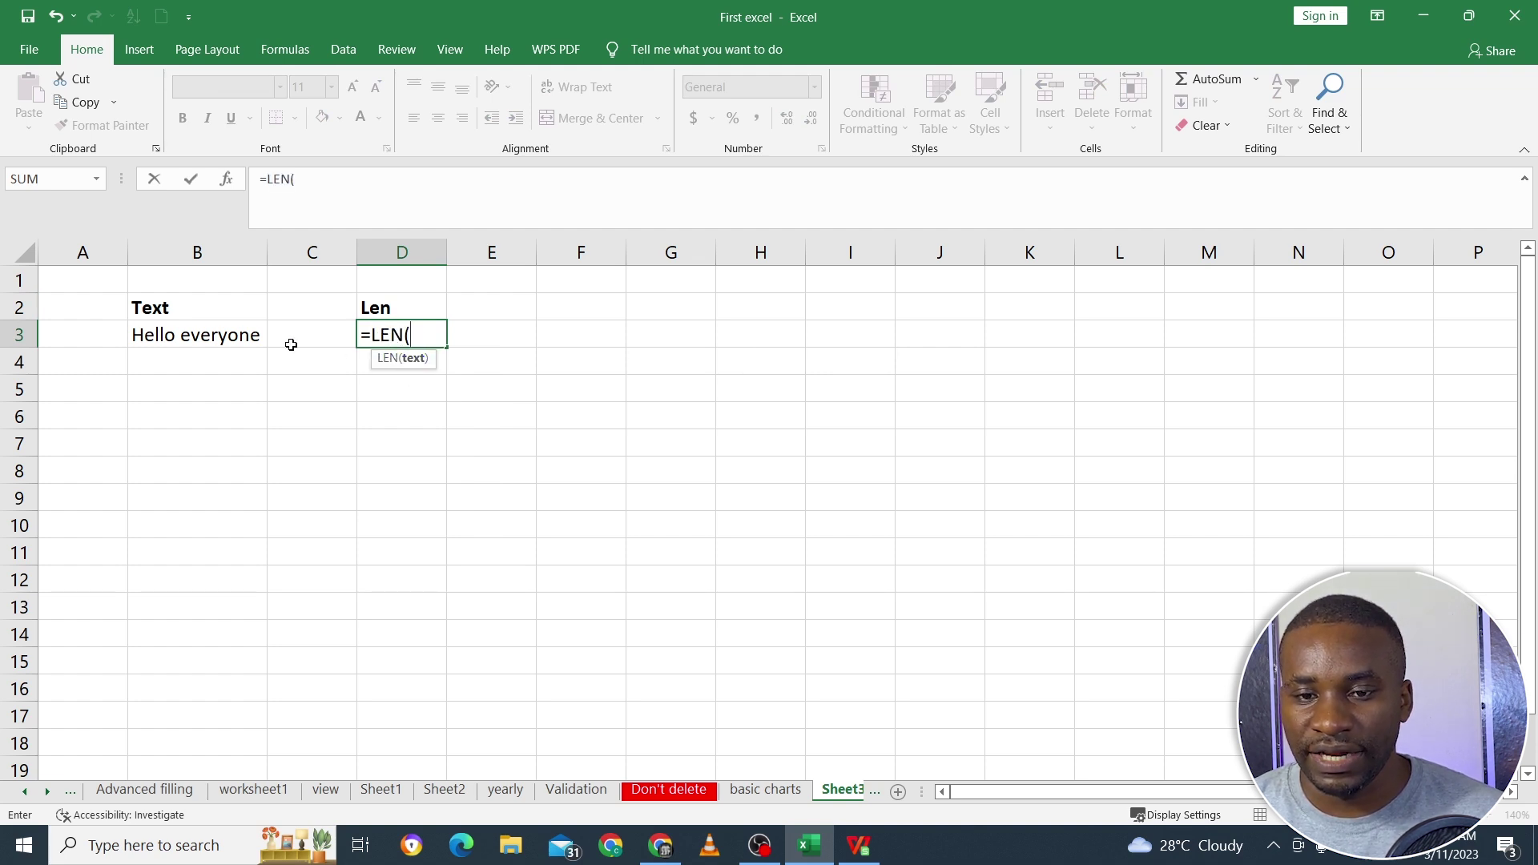
click(232, 340)
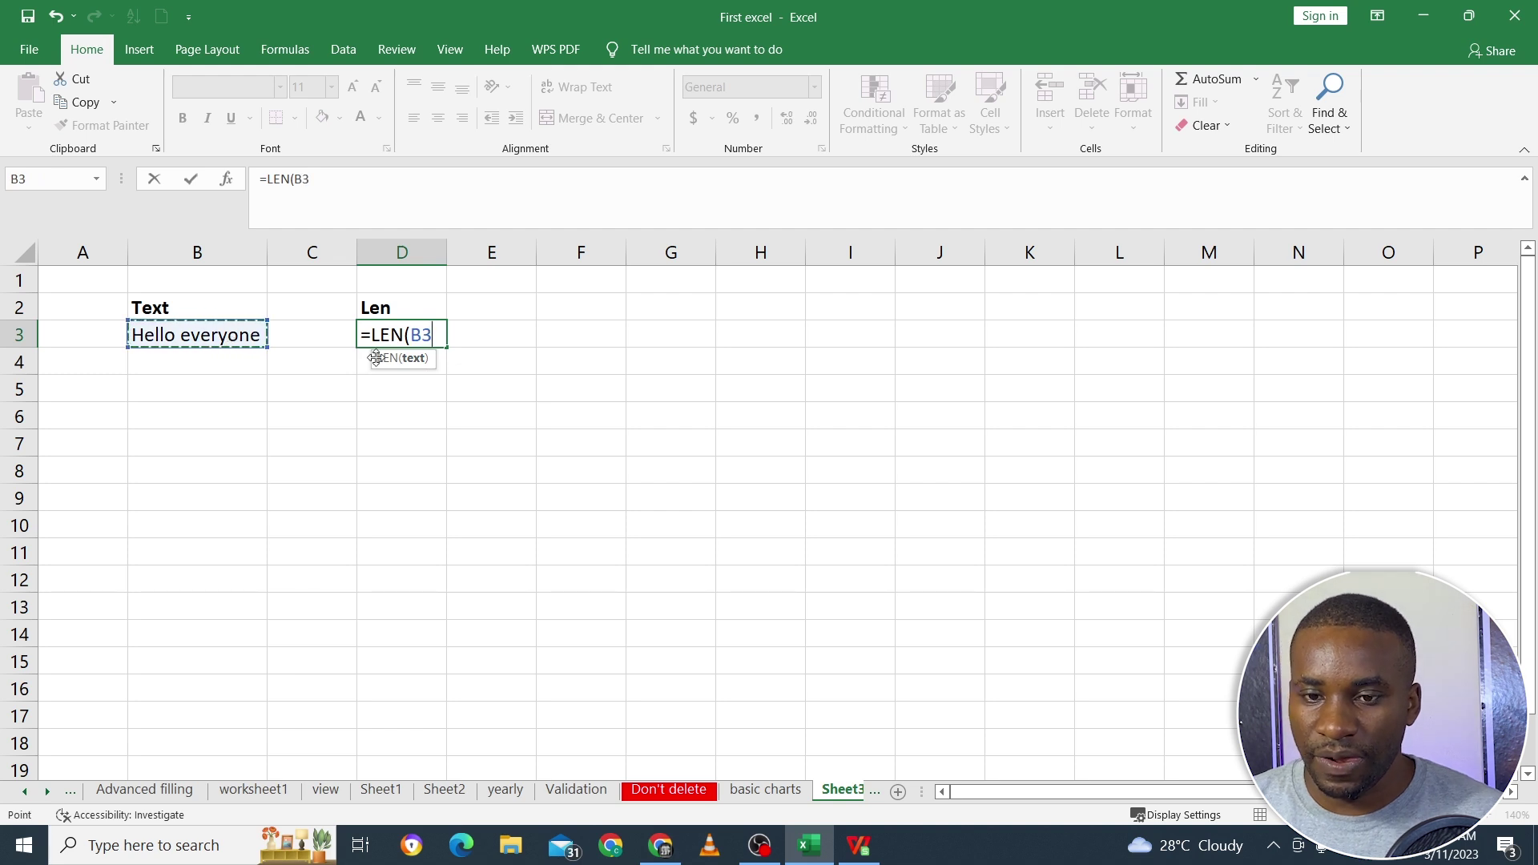
text())
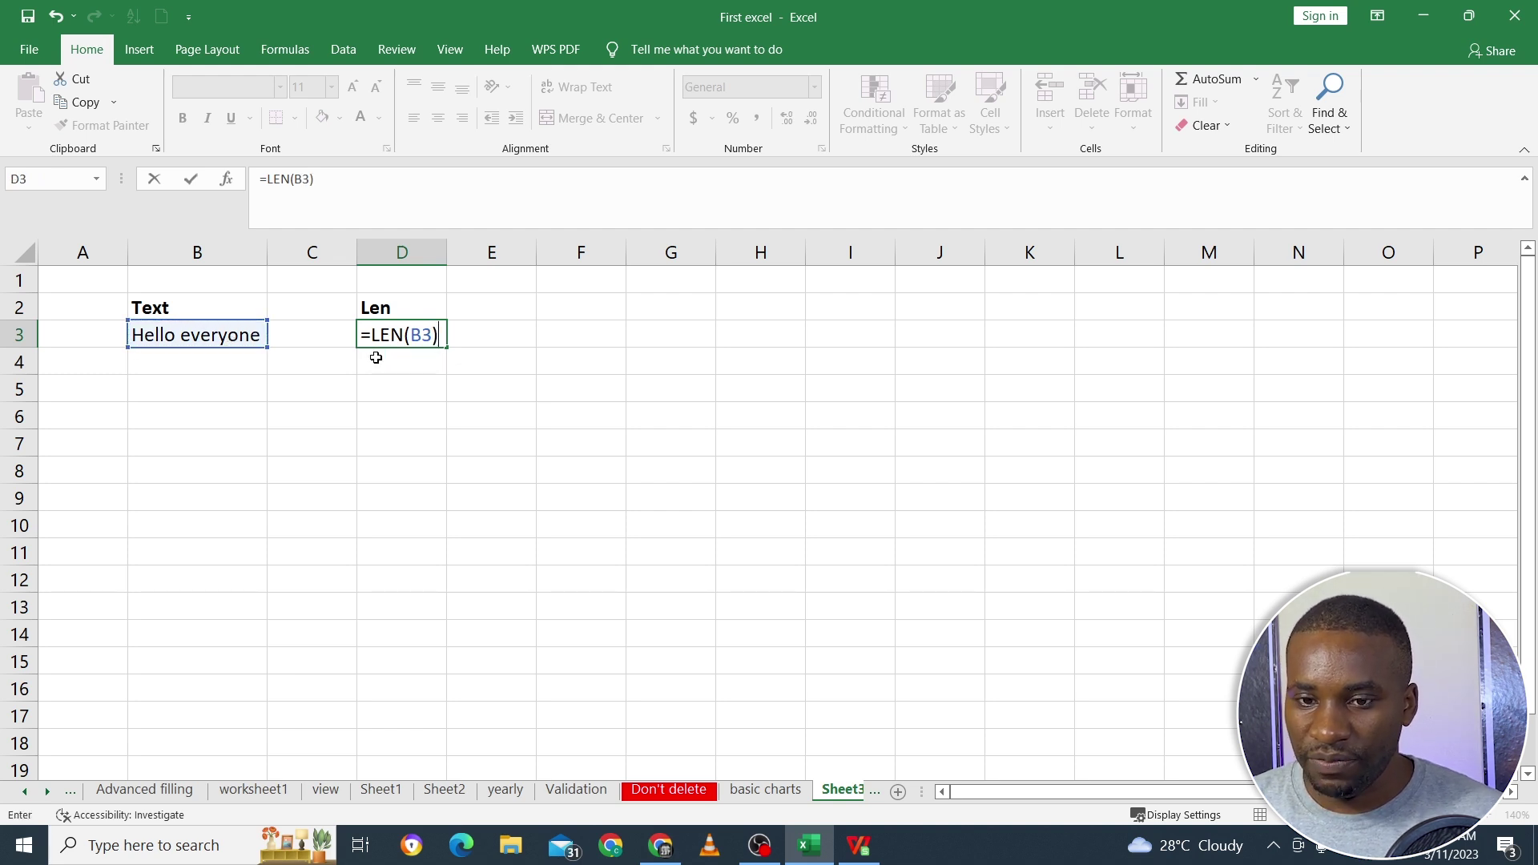
key(Return)
click(415, 327)
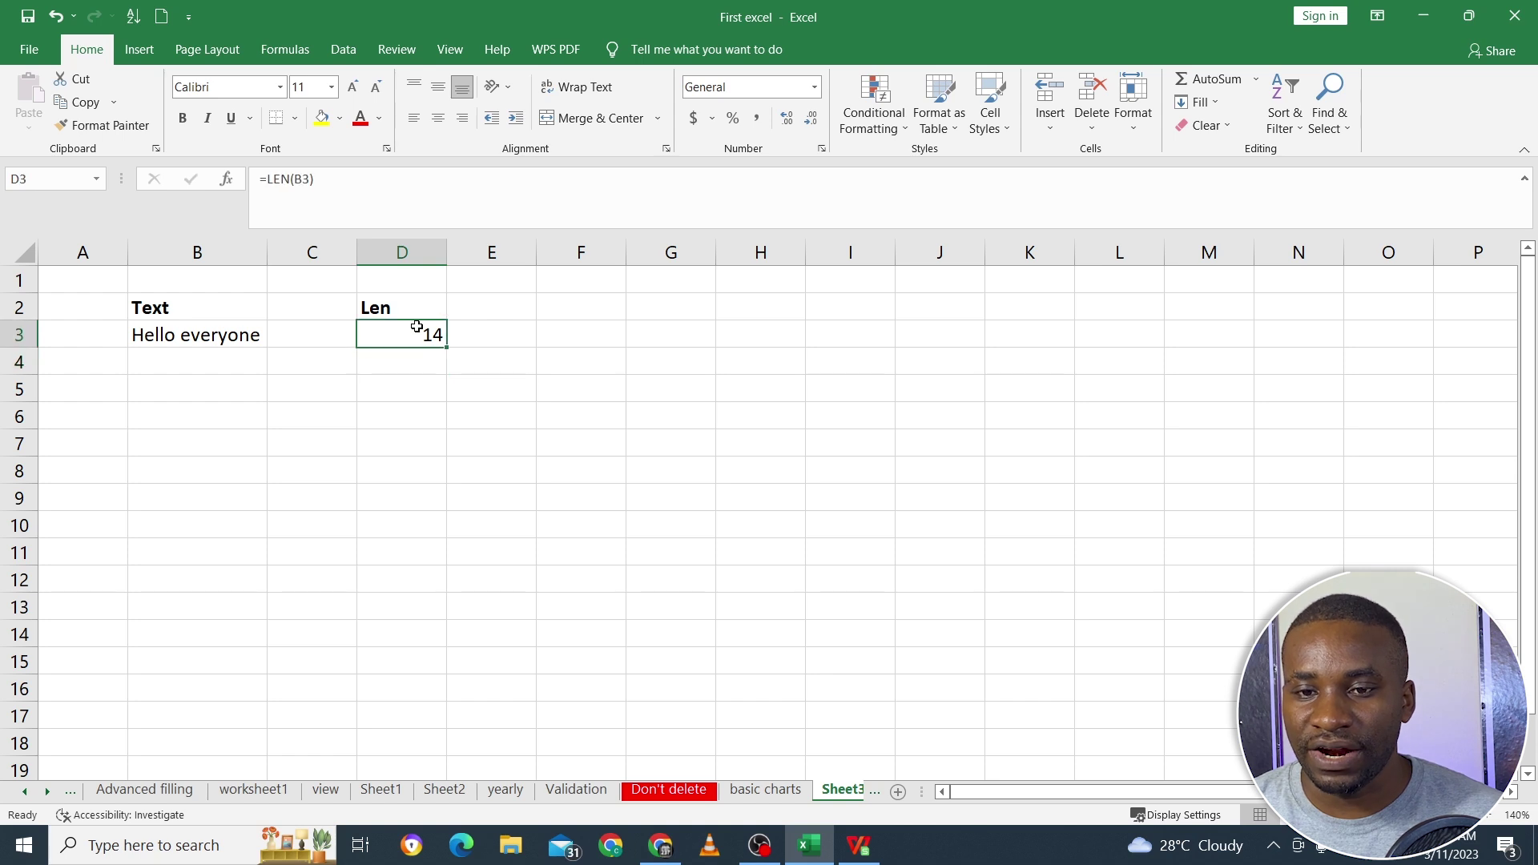
Shorten the text in cell B3 to "Hello".
click(220, 335)
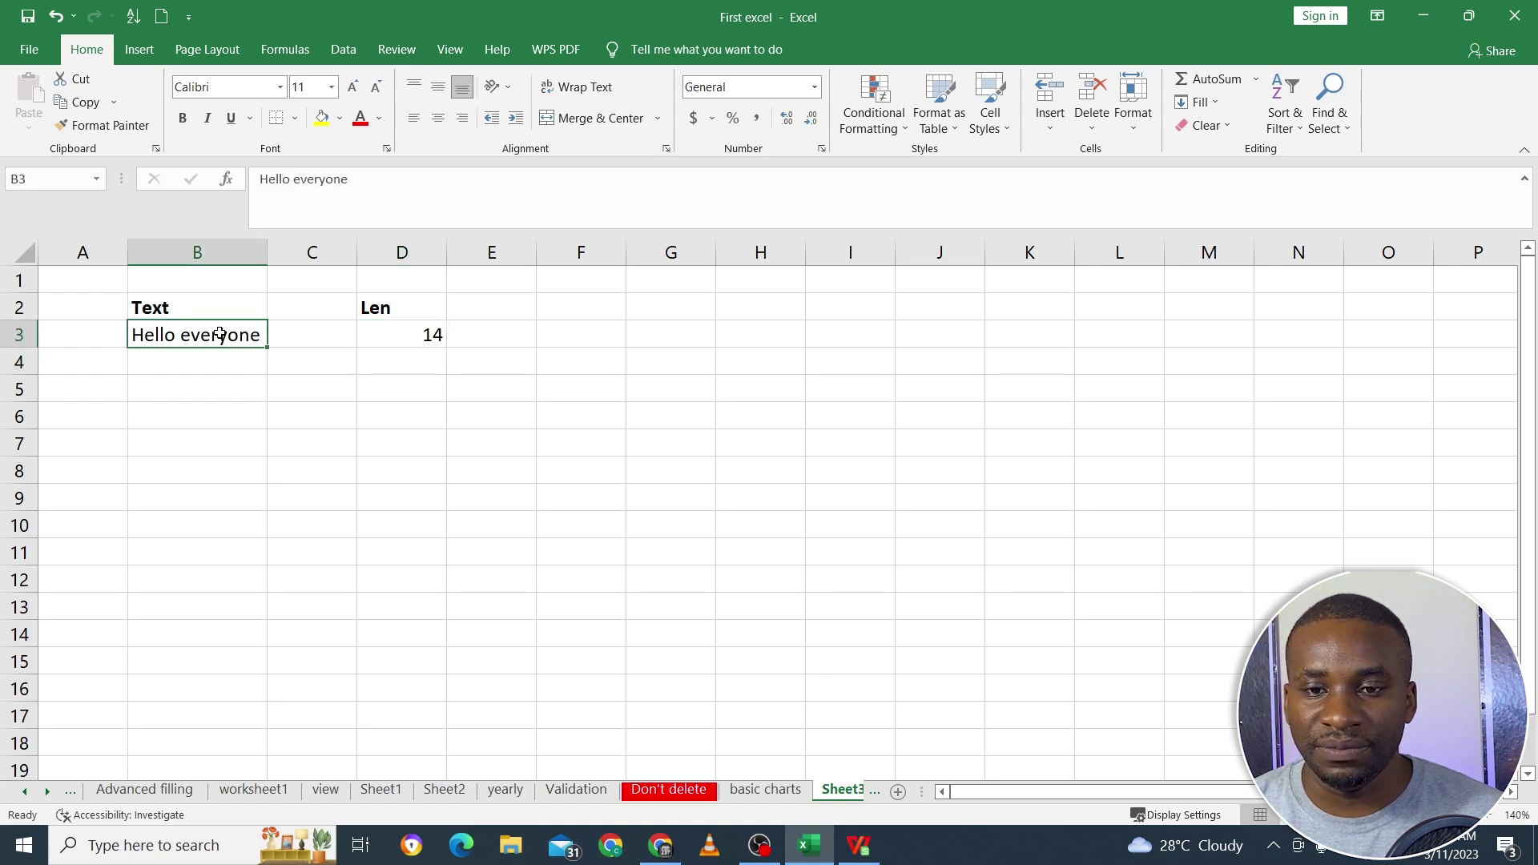
click(348, 176)
key(BackSpace)
key(BackSpace)
key(BackSpace)
key(BackSpace)
key(BackSpace)
key(BackSpace)
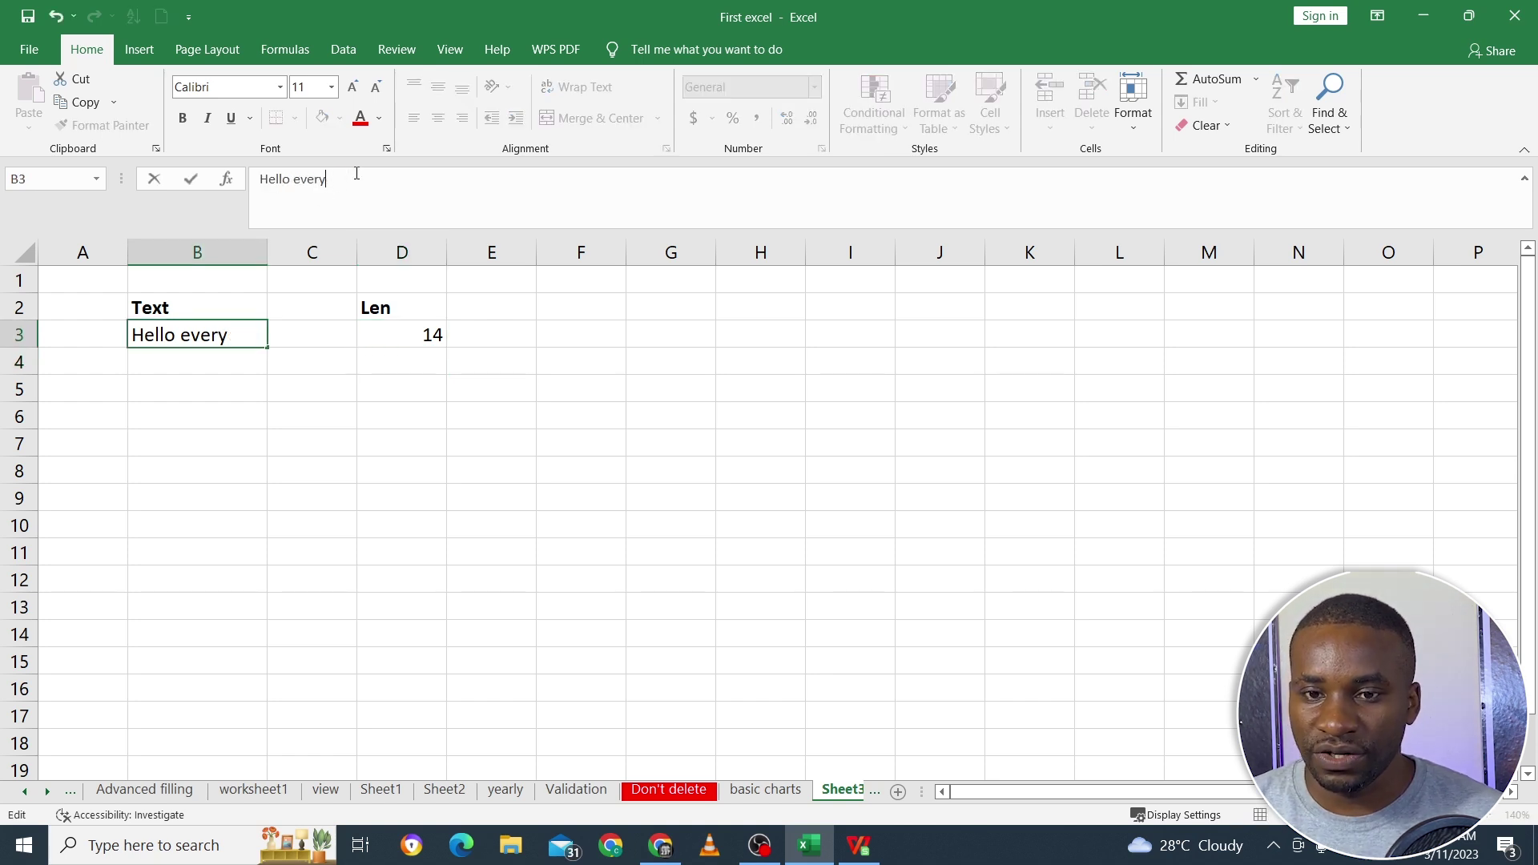
key(Return)
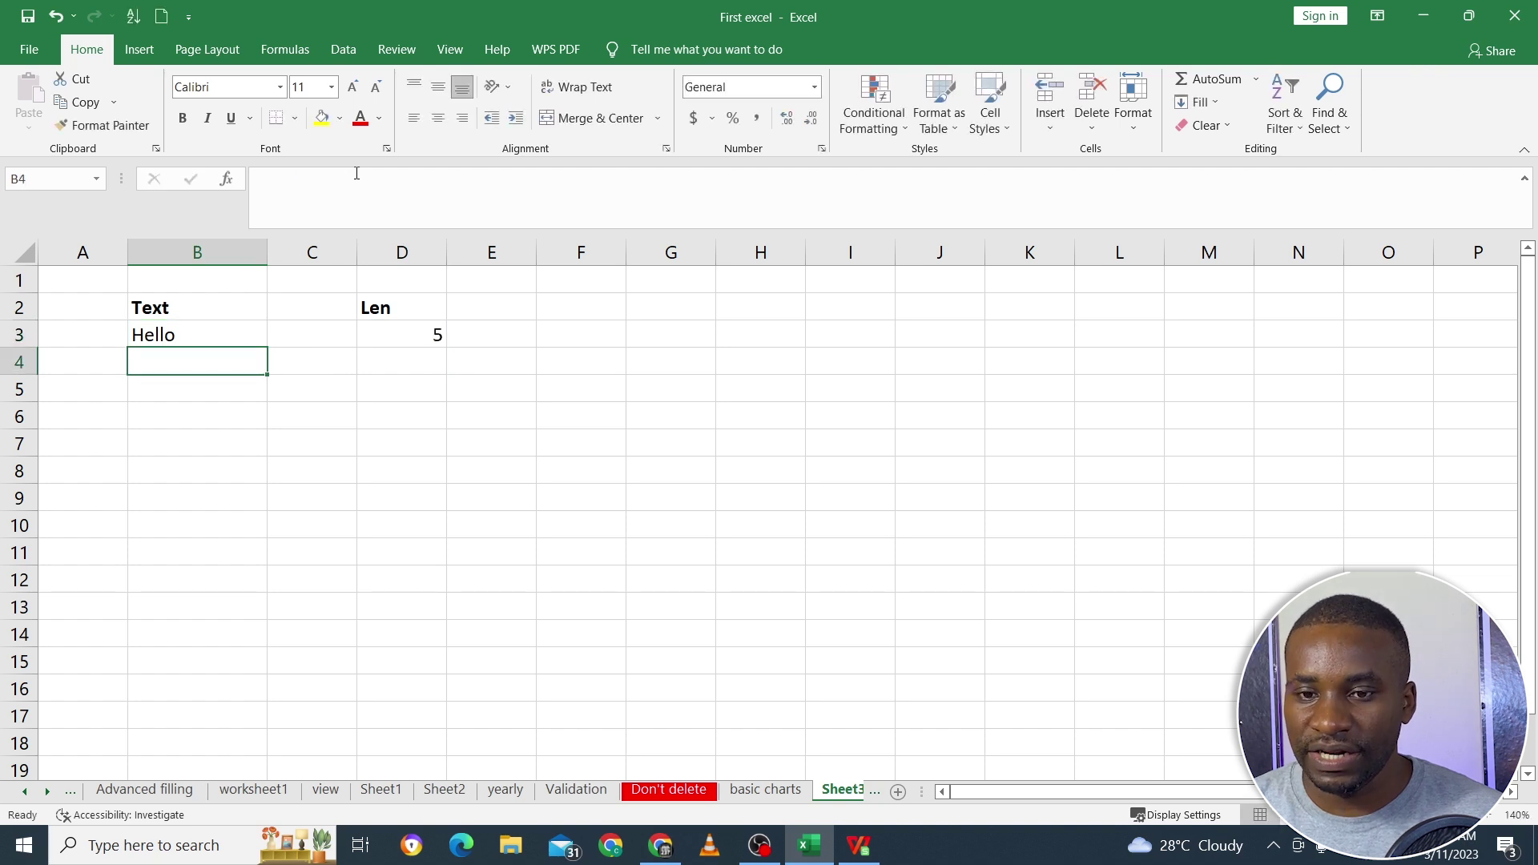
Insert a LEN function from the text function library into D3's existing formula, with B3 as its Text argument.
click(431, 333)
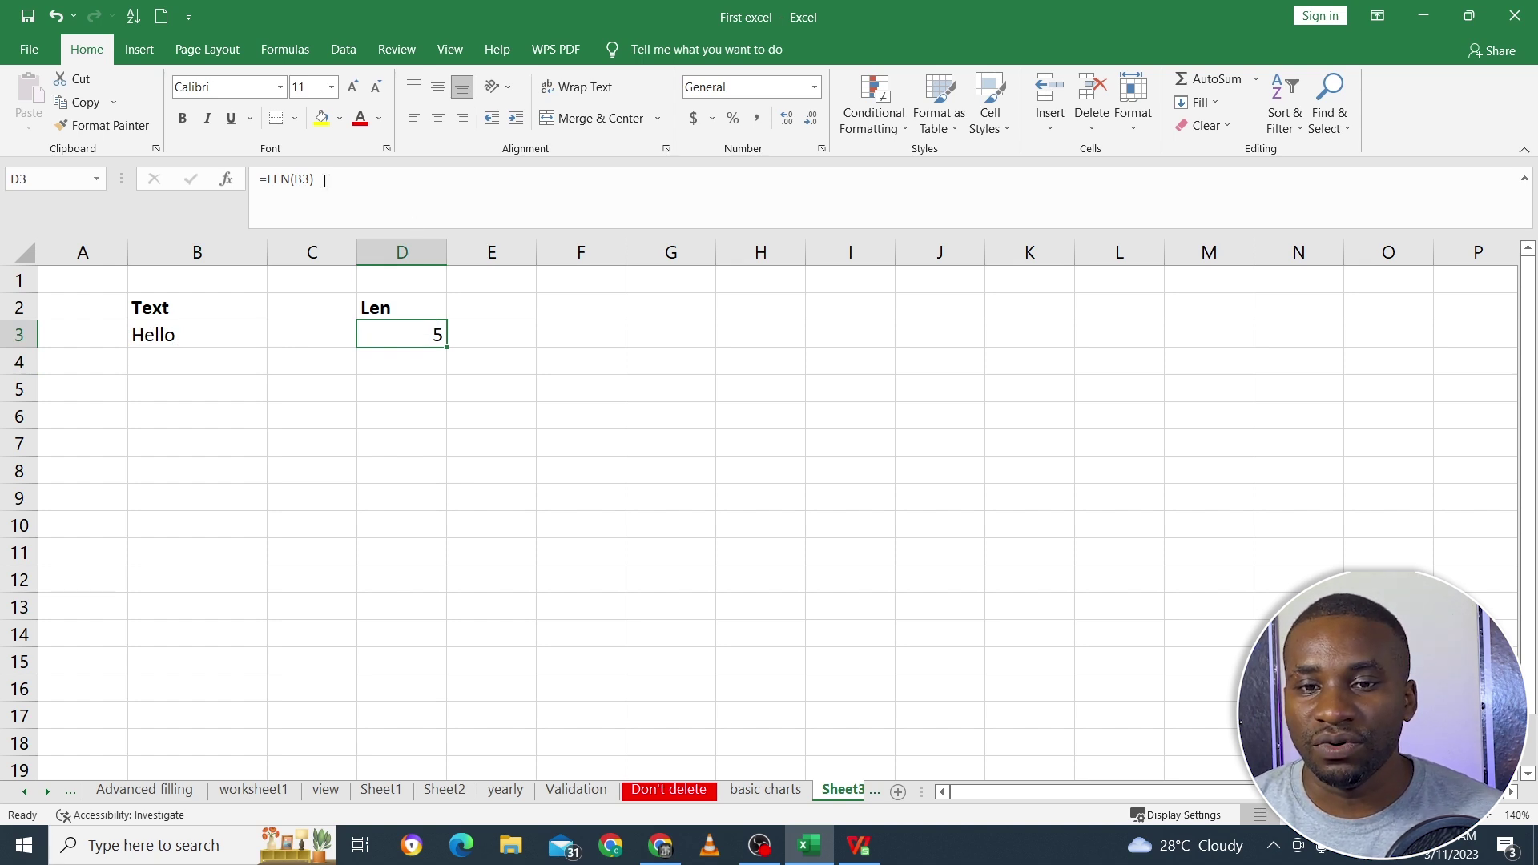
click(304, 57)
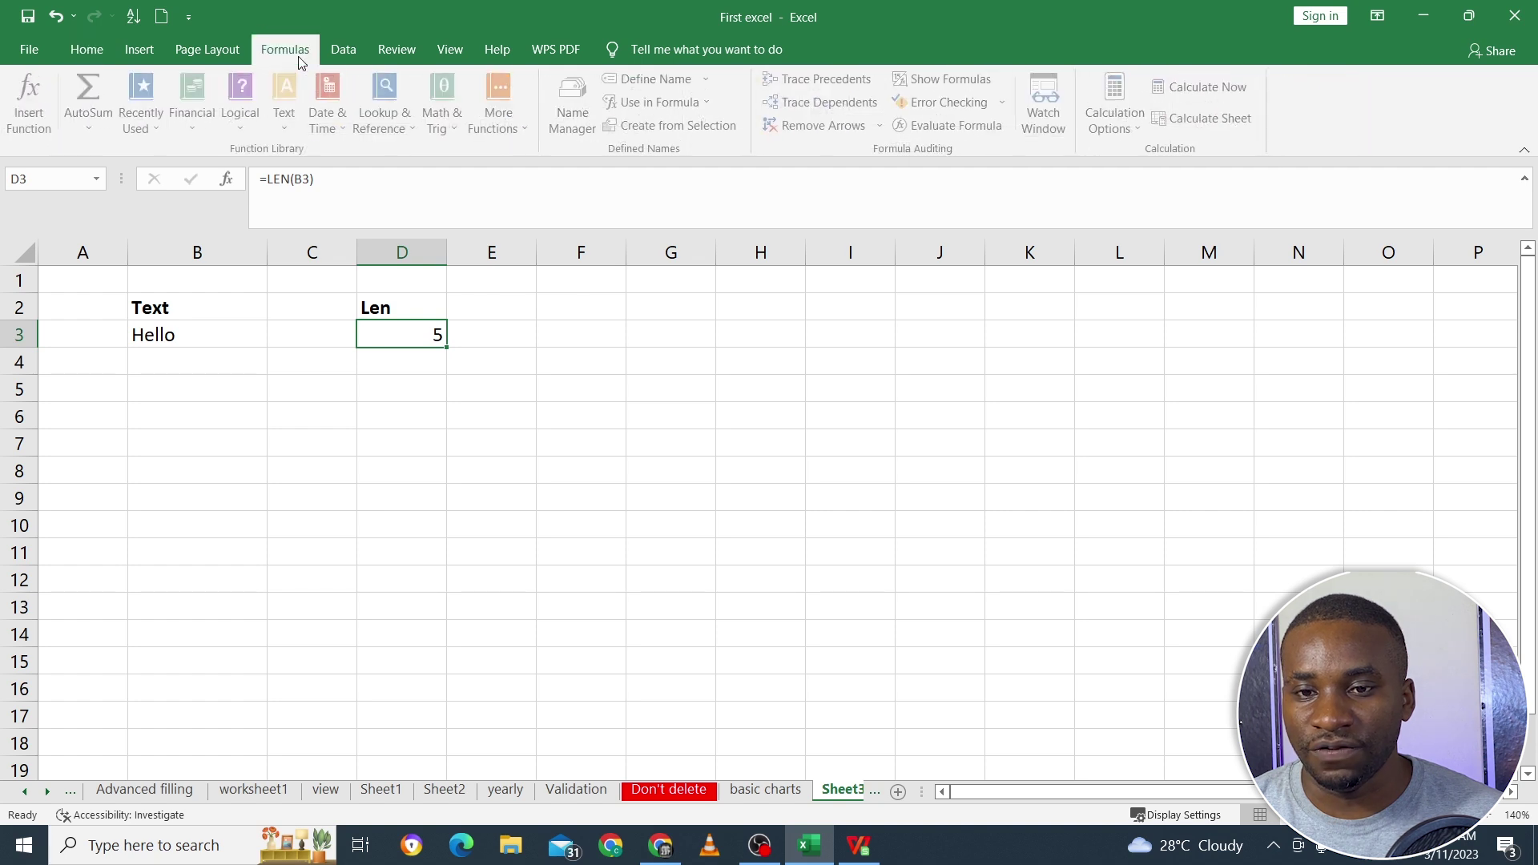
click(284, 120)
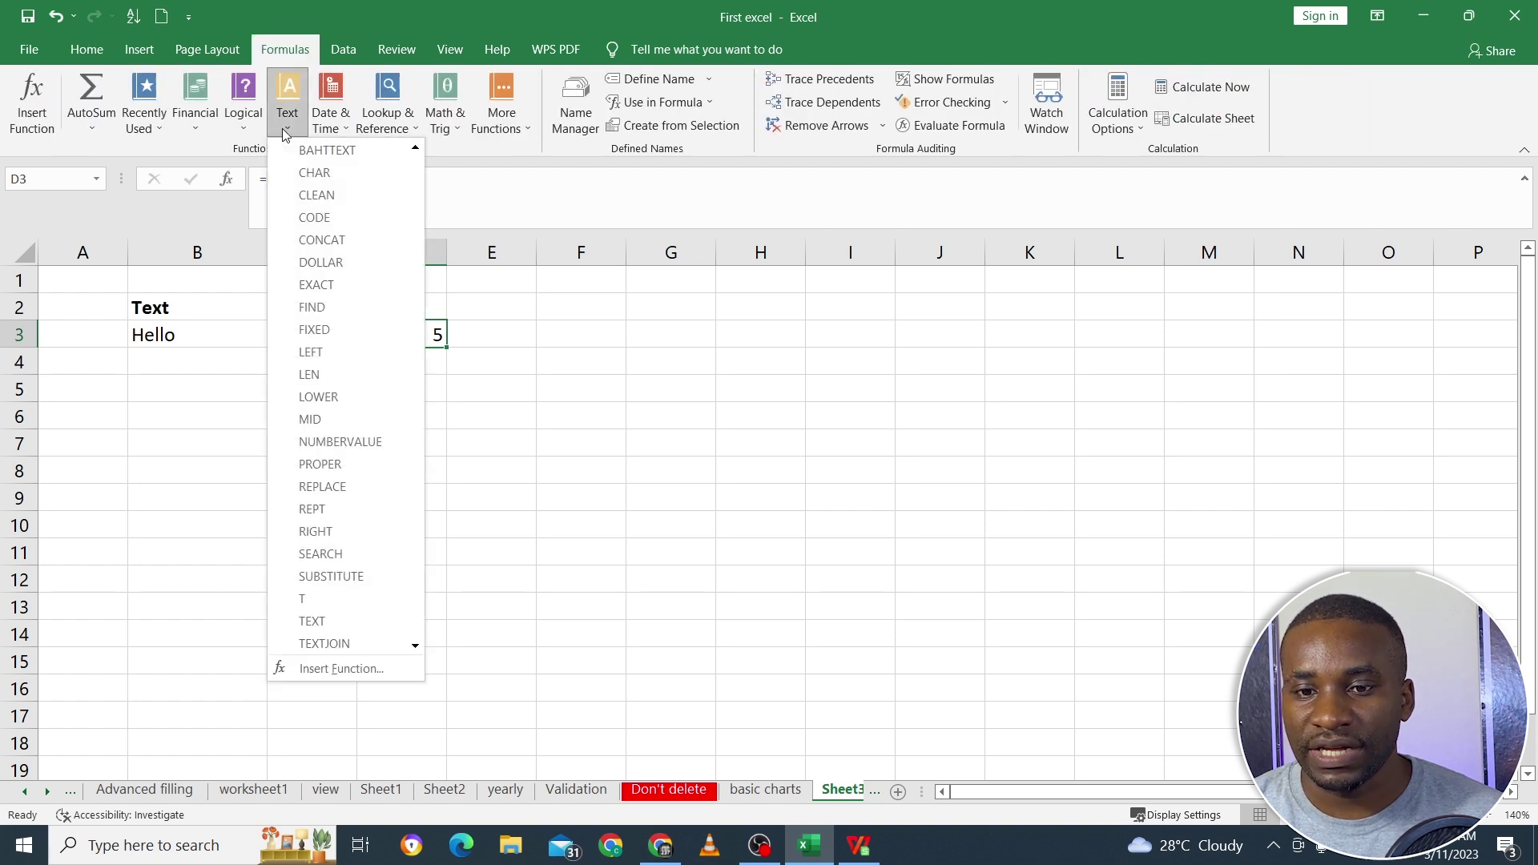
click(349, 371)
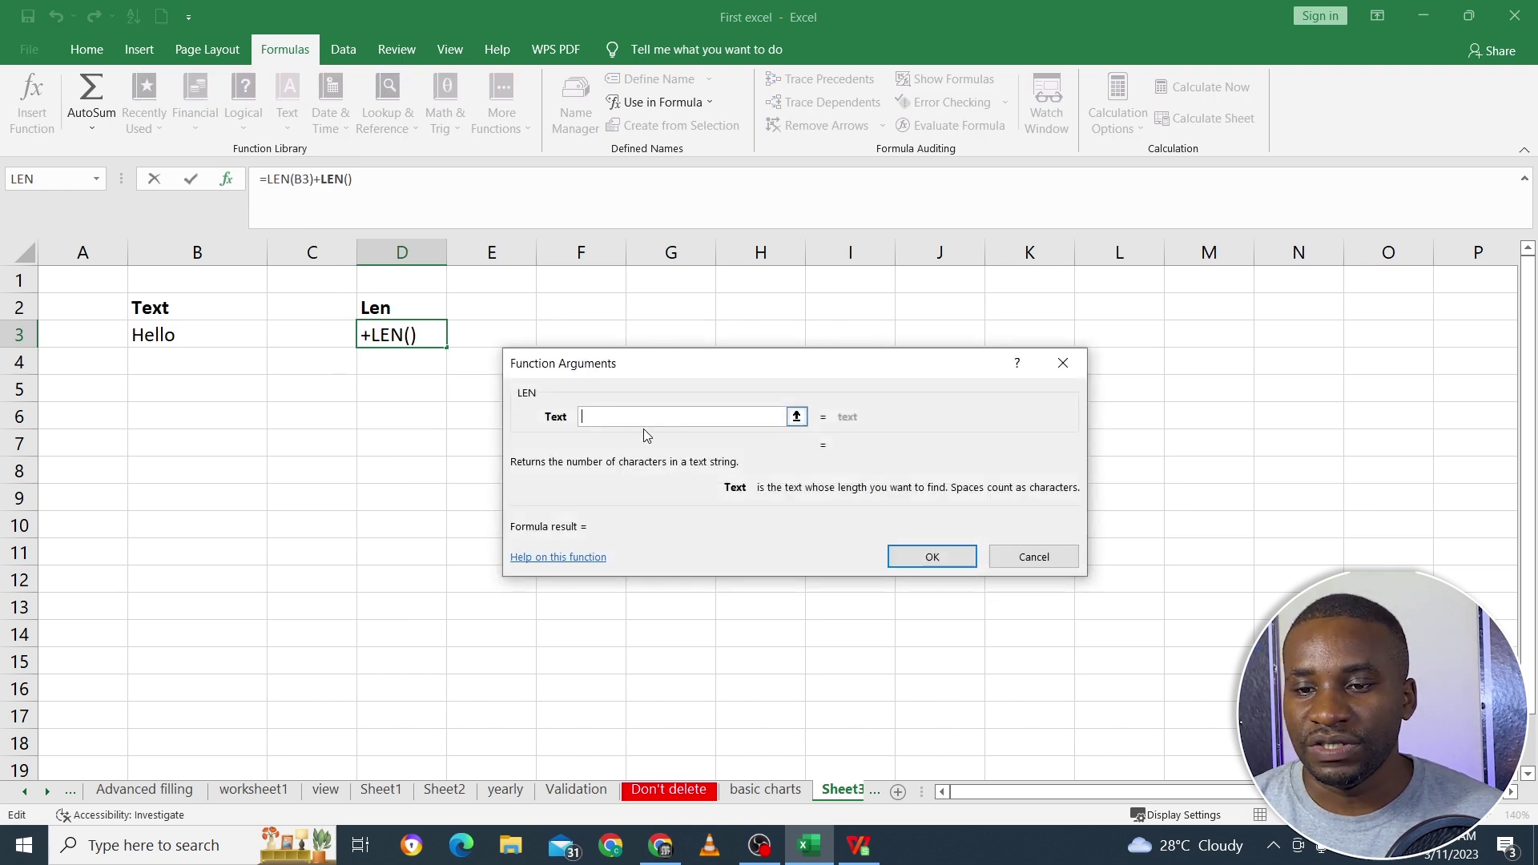
click(224, 336)
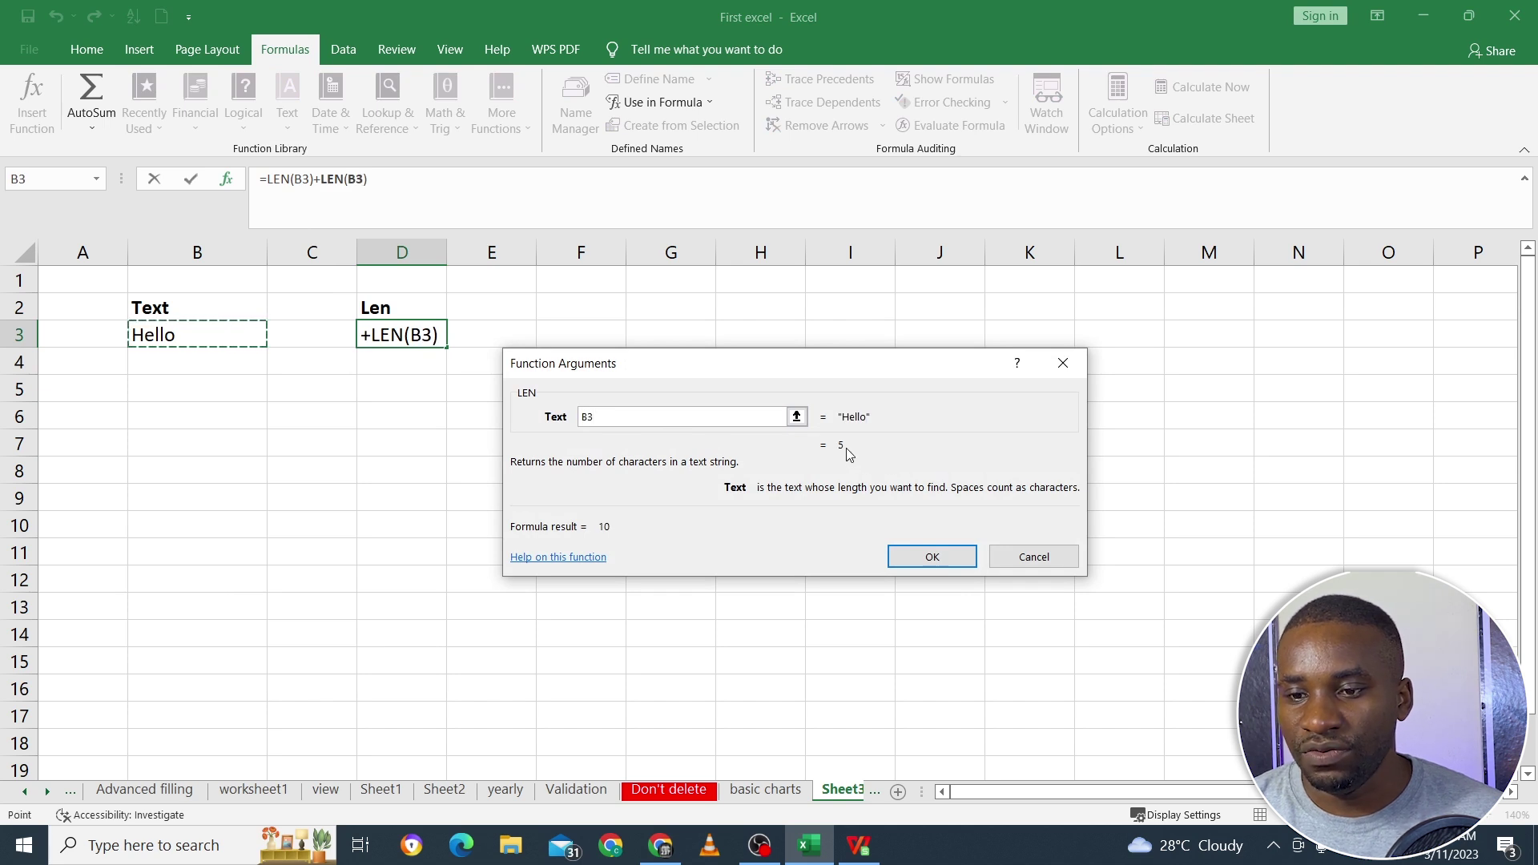
click(931, 559)
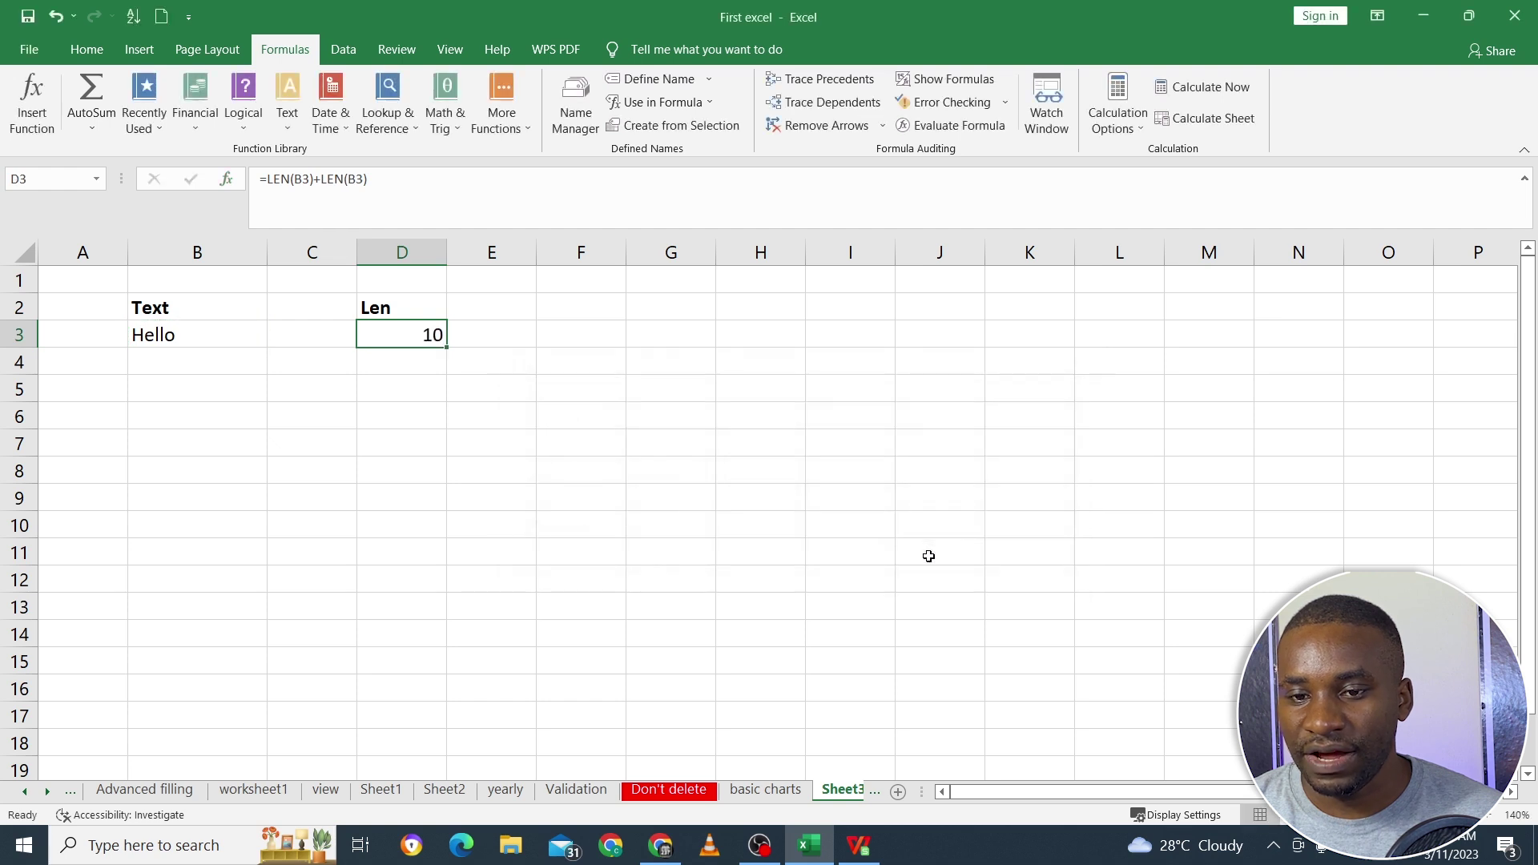
Clear the entire formula from cell D3.
click(402, 195)
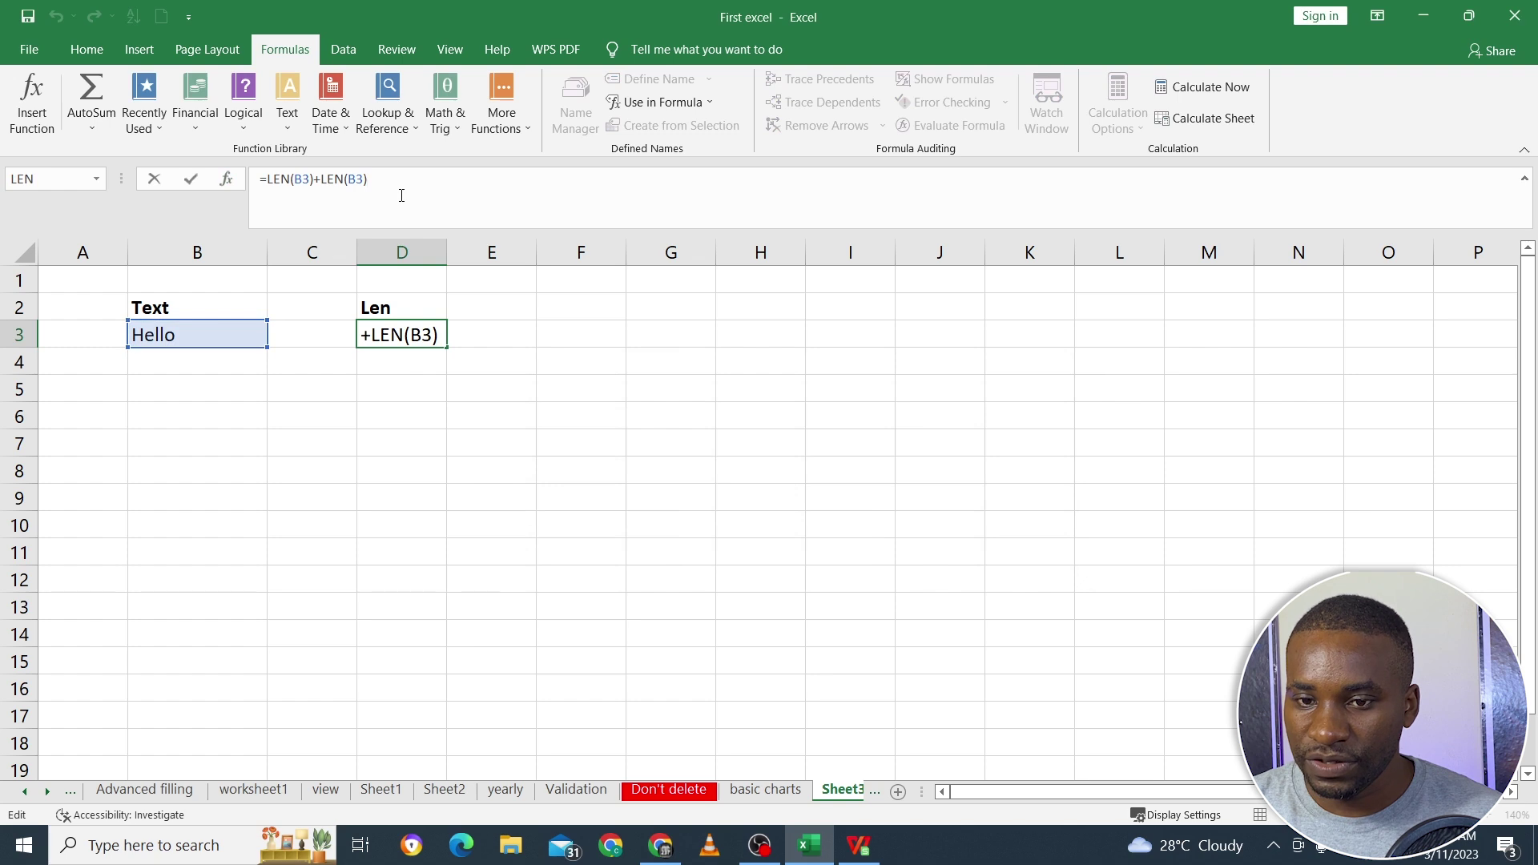
key(BackSpace)
key(BackSpace)
key(BackSpace)
key(BackSpace)
key(BackSpace)
key(BackSpace)
key(BackSpace)
key(BackSpace)
key(BackSpace)
key(BackSpace)
key(BackSpace)
key(BackSpace)
key(BackSpace)
key(BackSpace)
key(BackSpace)
key(BackSpace)
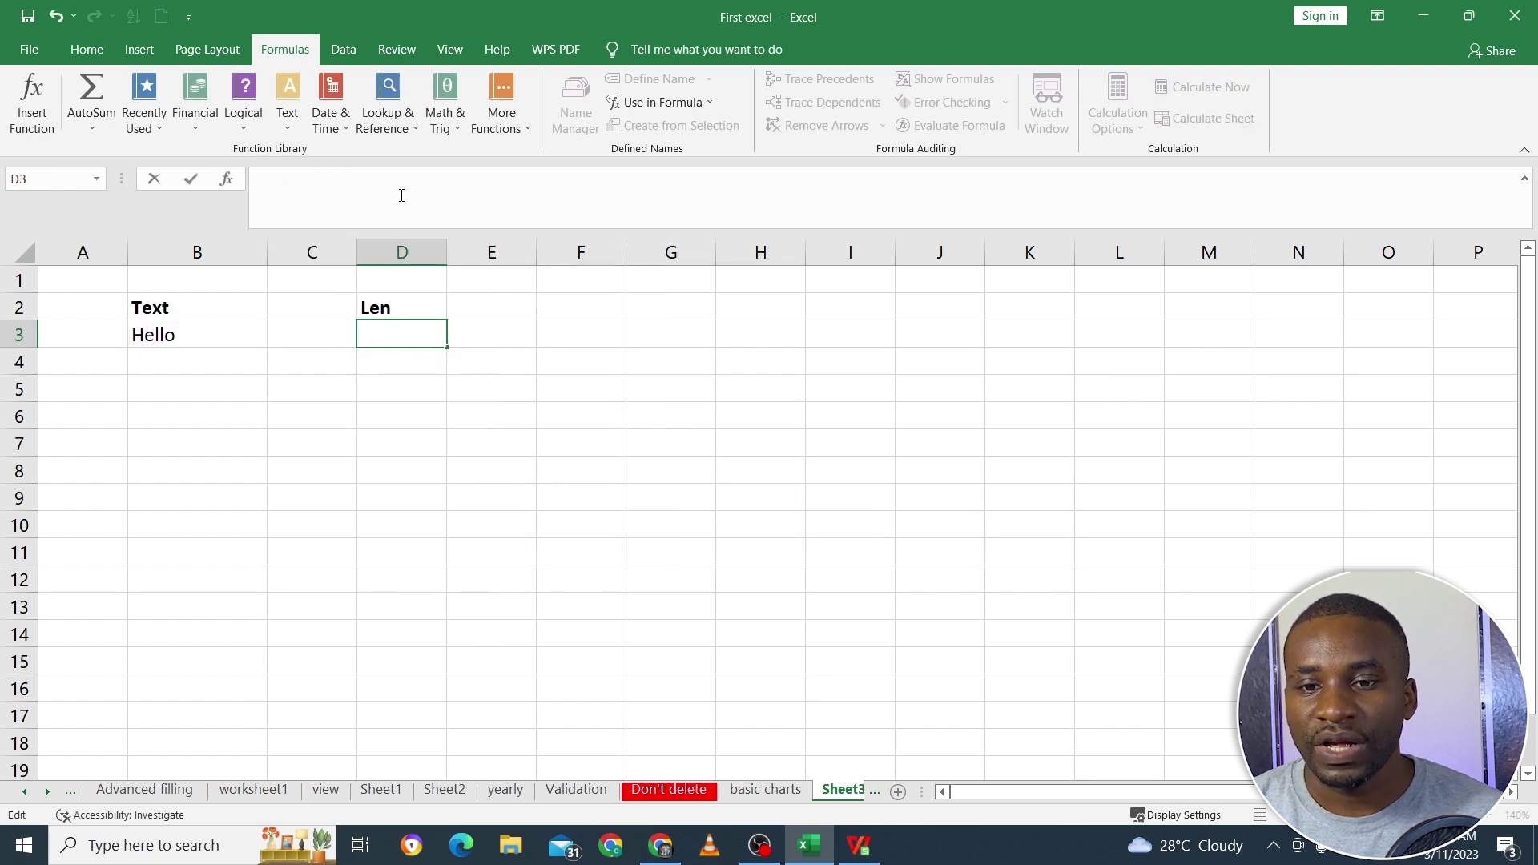
click(404, 381)
Insert a LEN function from the text function library into the empty cell D3, with B3 as its Text argument.
click(388, 336)
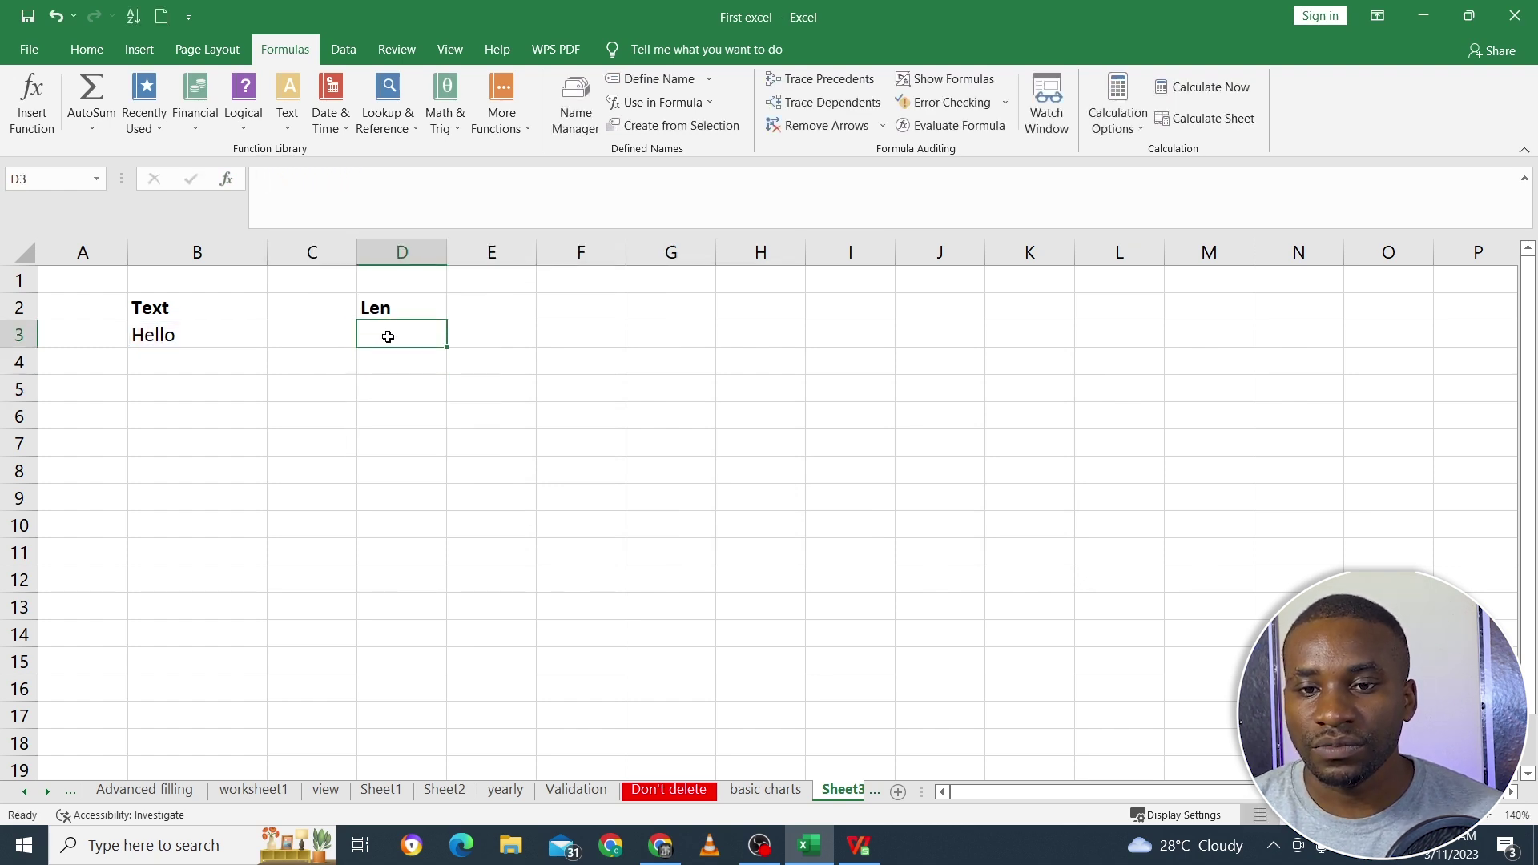
click(288, 102)
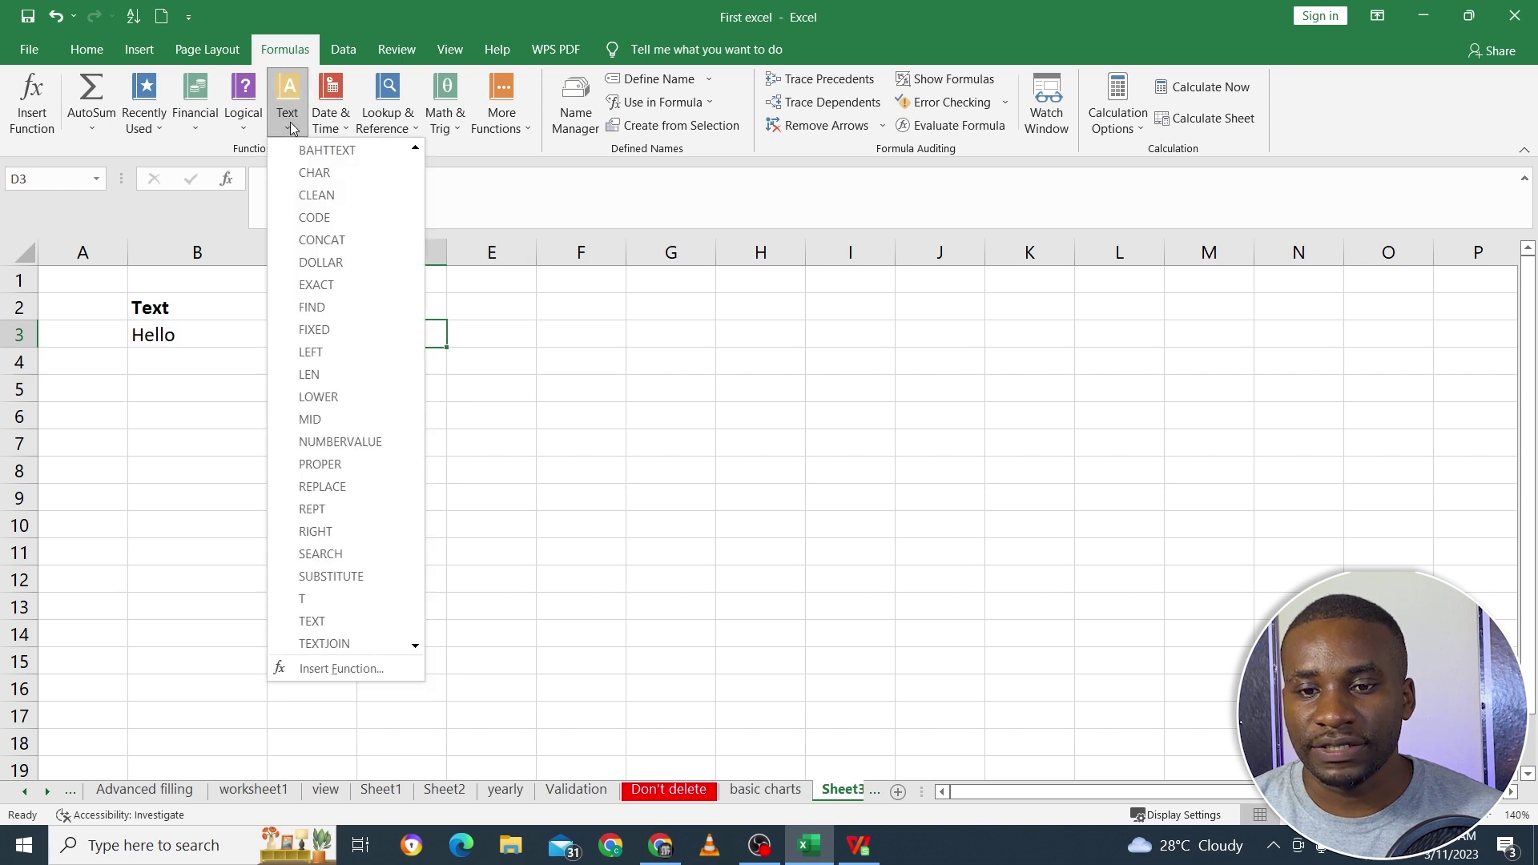
click(344, 367)
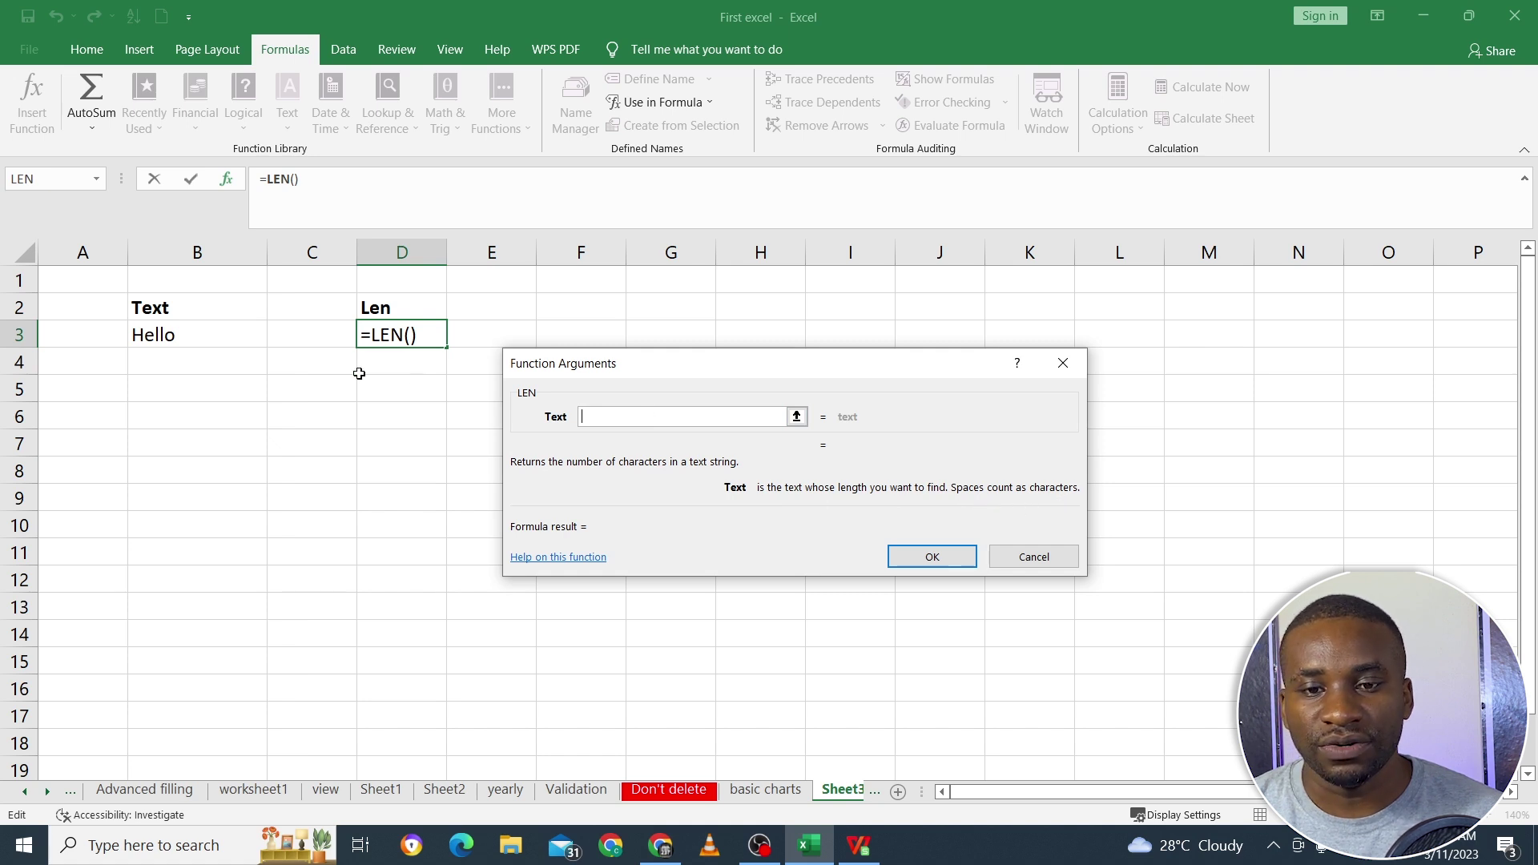
click(232, 338)
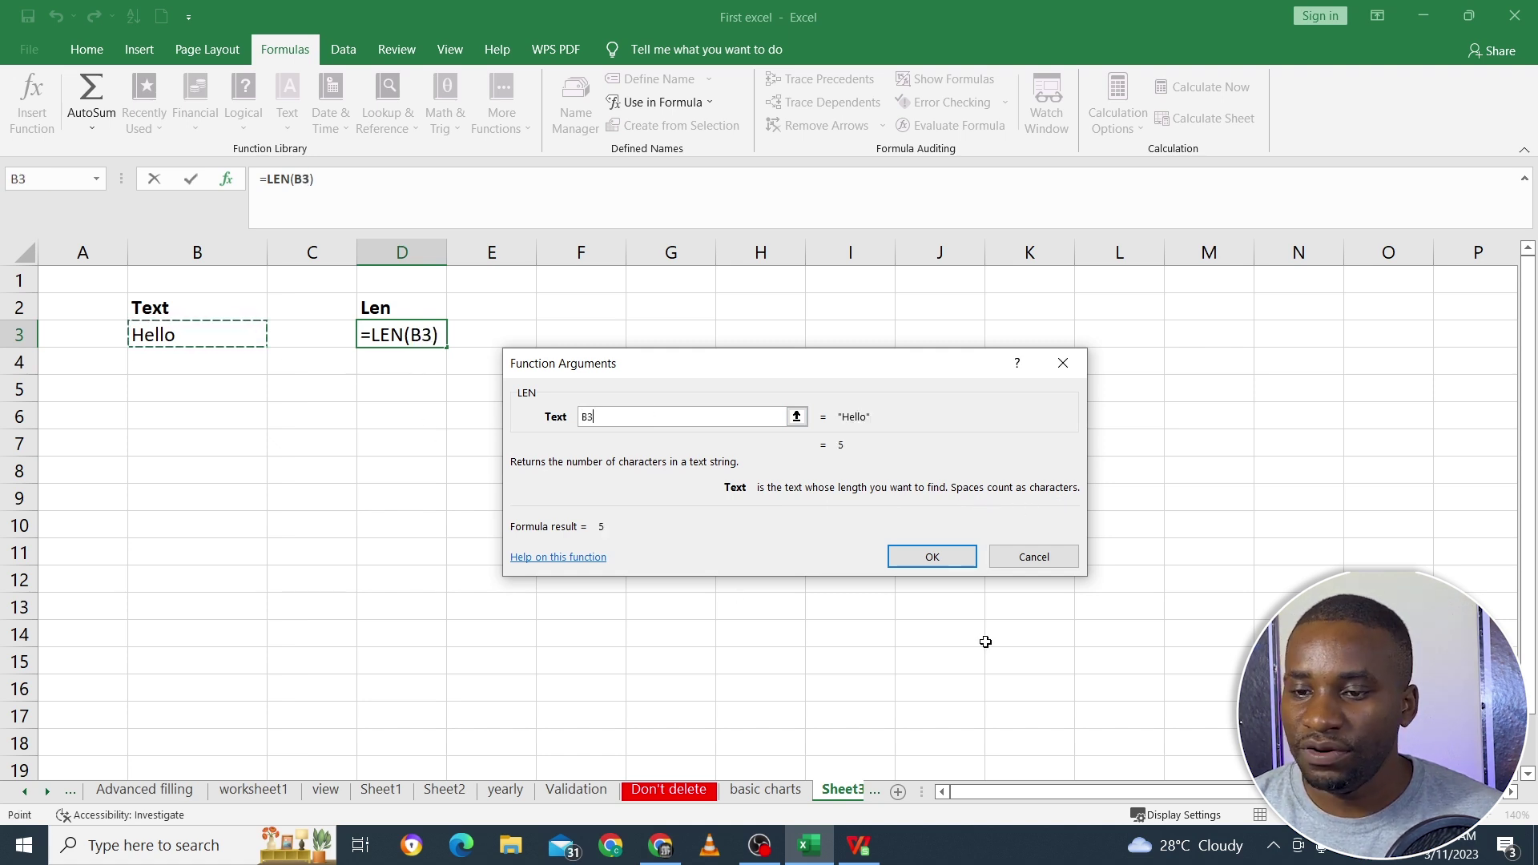
click(947, 568)
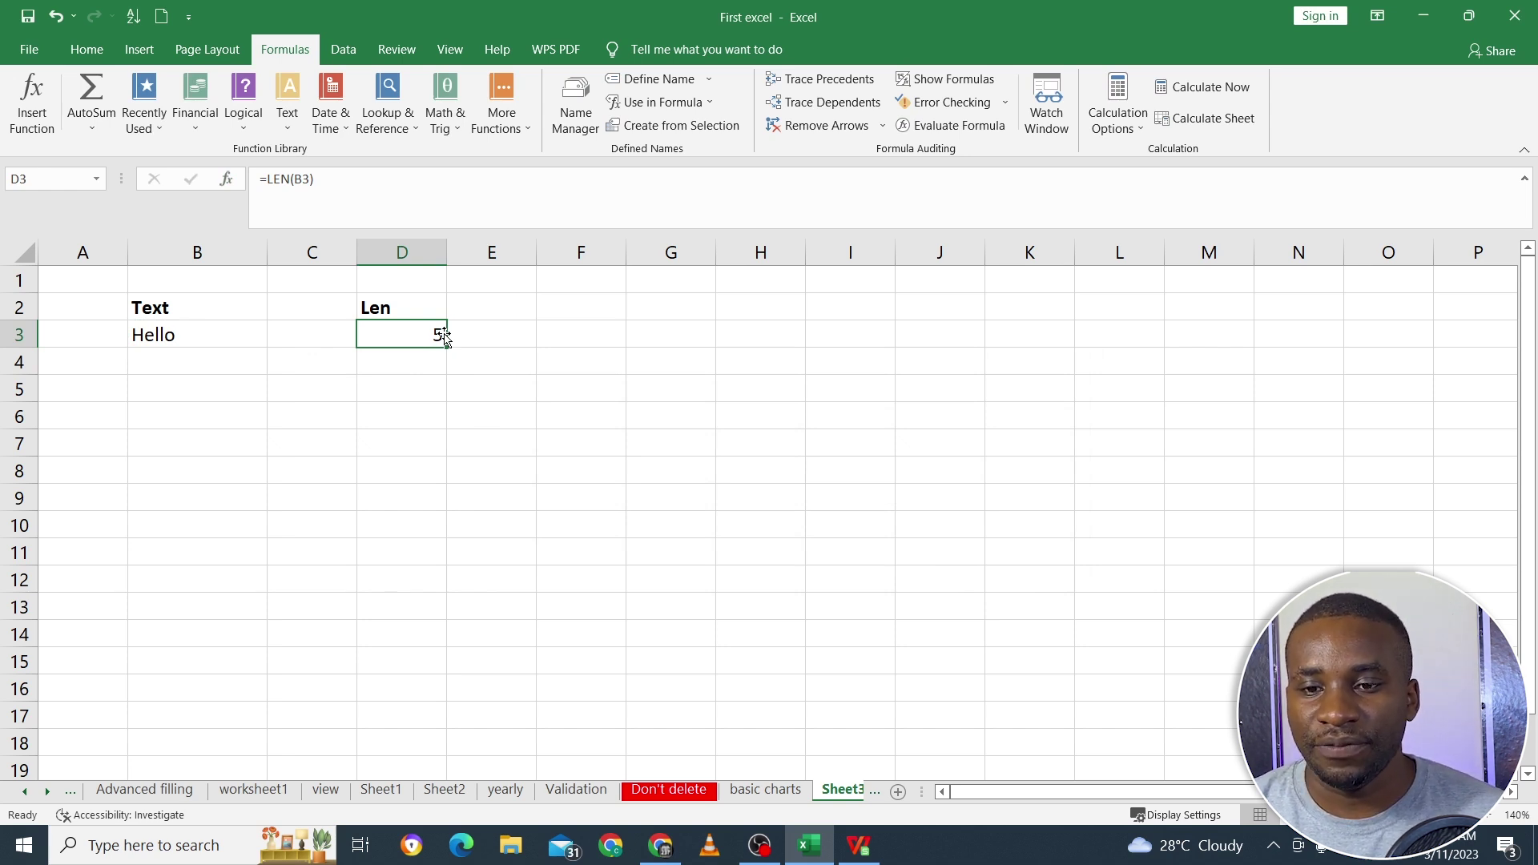
Enter the heading "Trim" in cell E2.
click(506, 307)
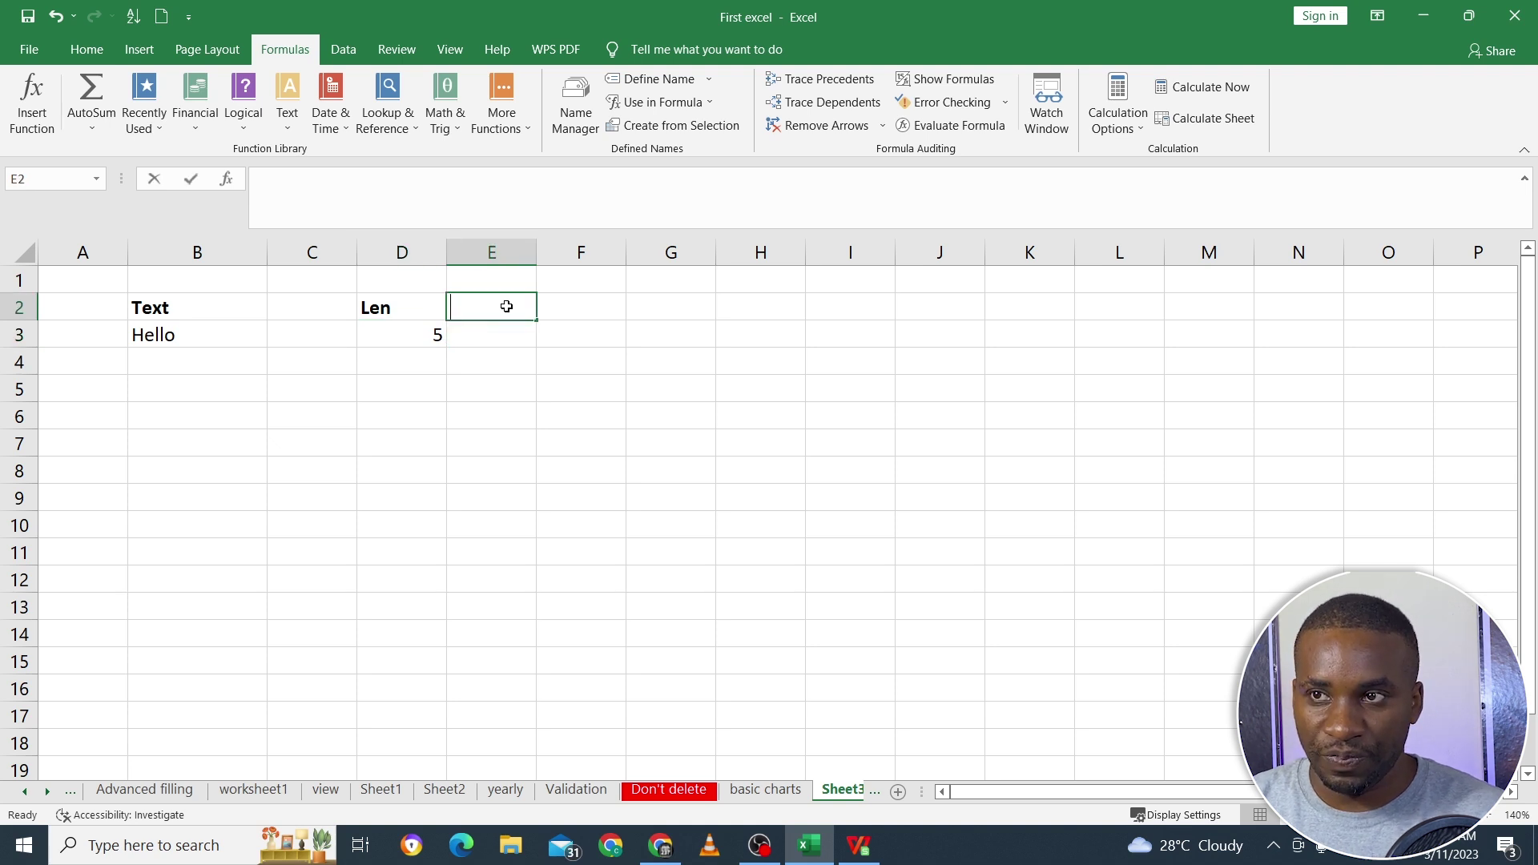
text(Trim)
key(Return)
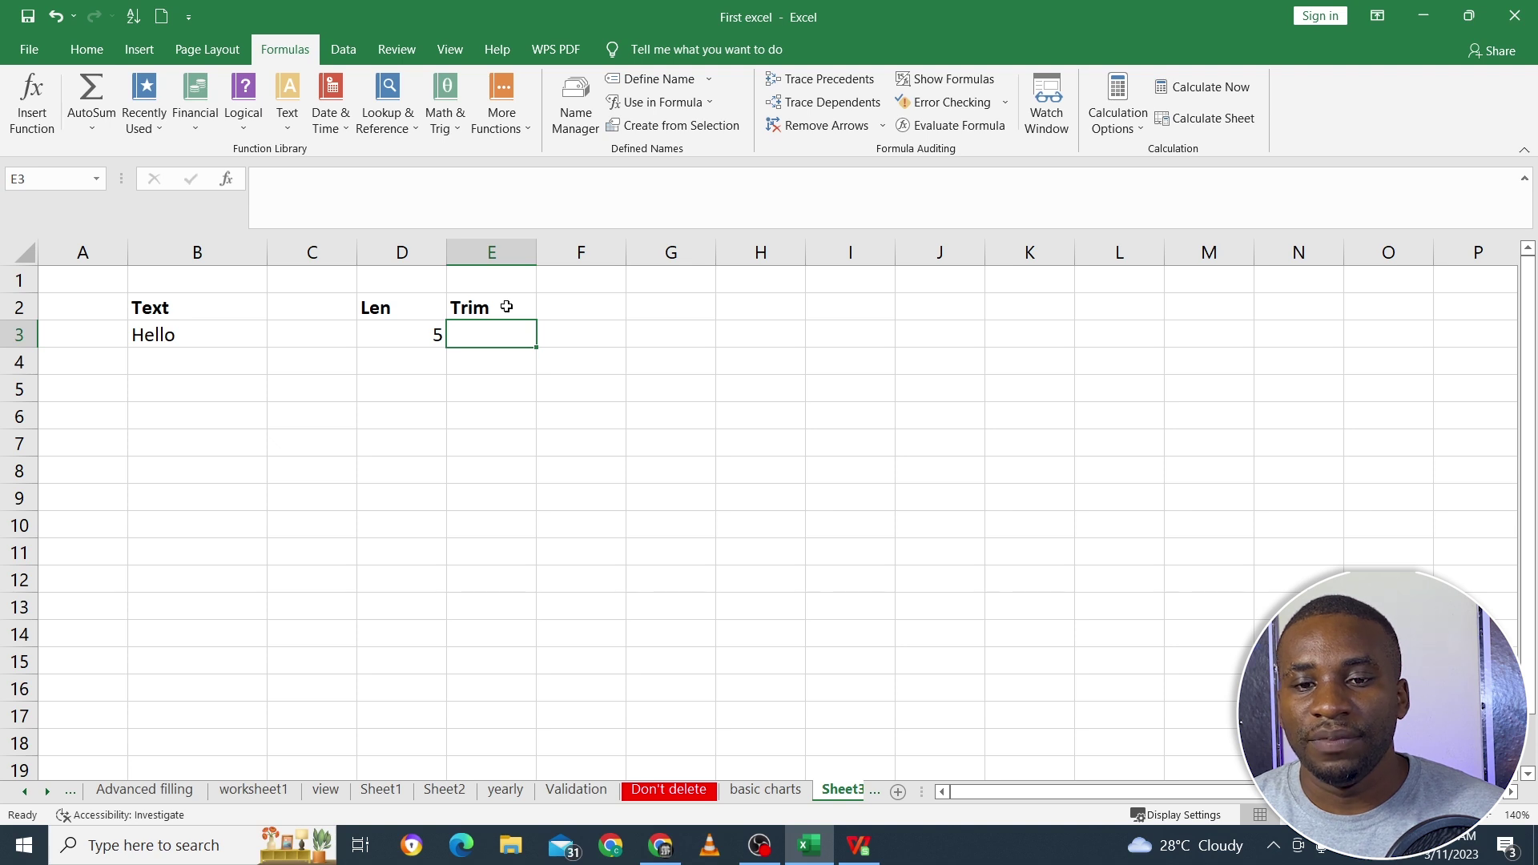
Add six leading spaces before "Hello" in cell B3 and check the LEN result in D3.
click(175, 334)
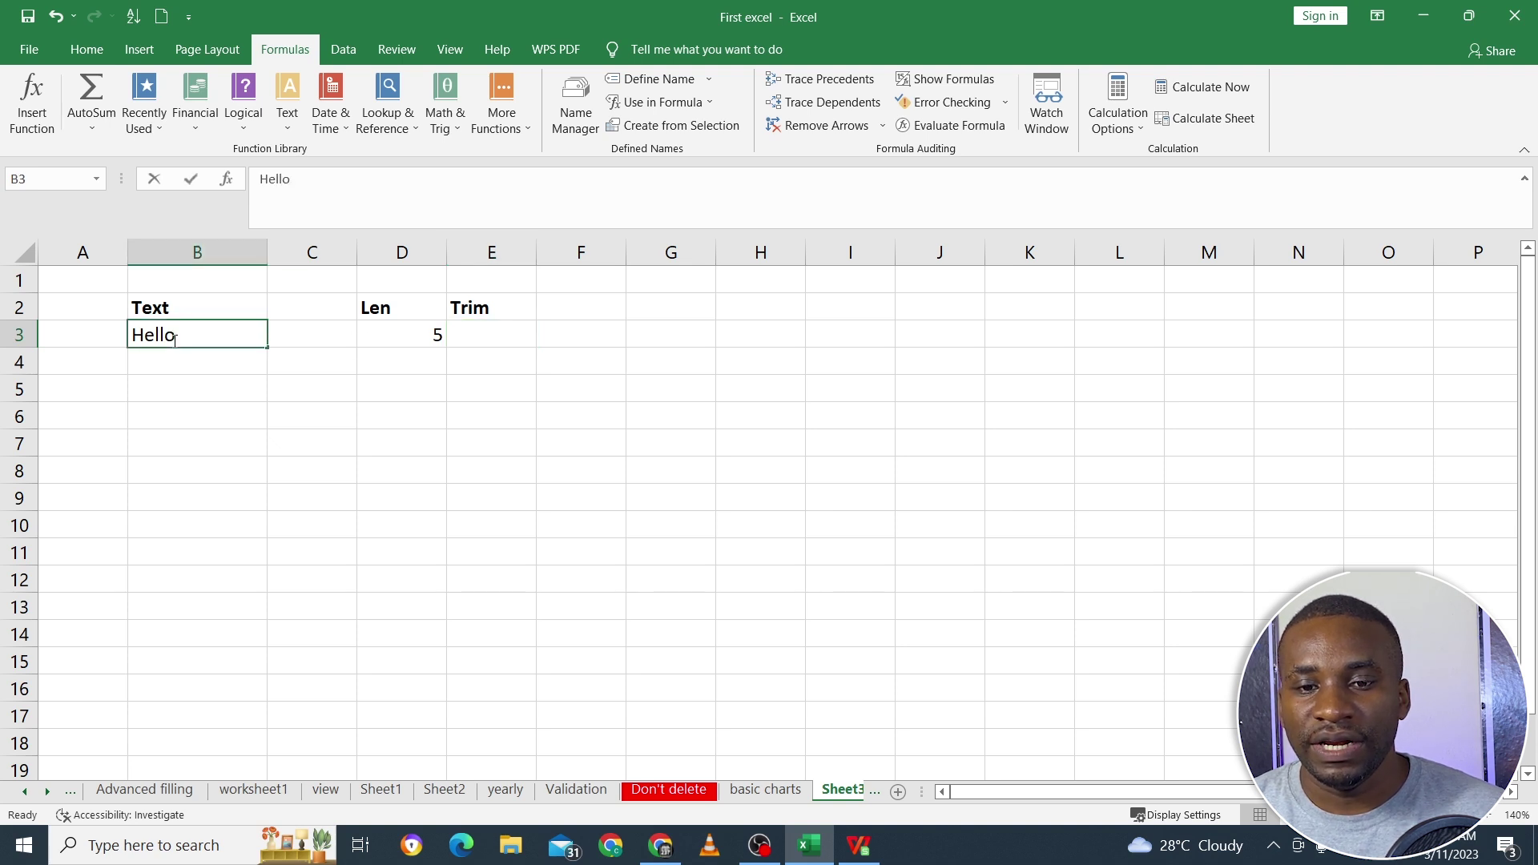
double_click(171, 335)
click(130, 337)
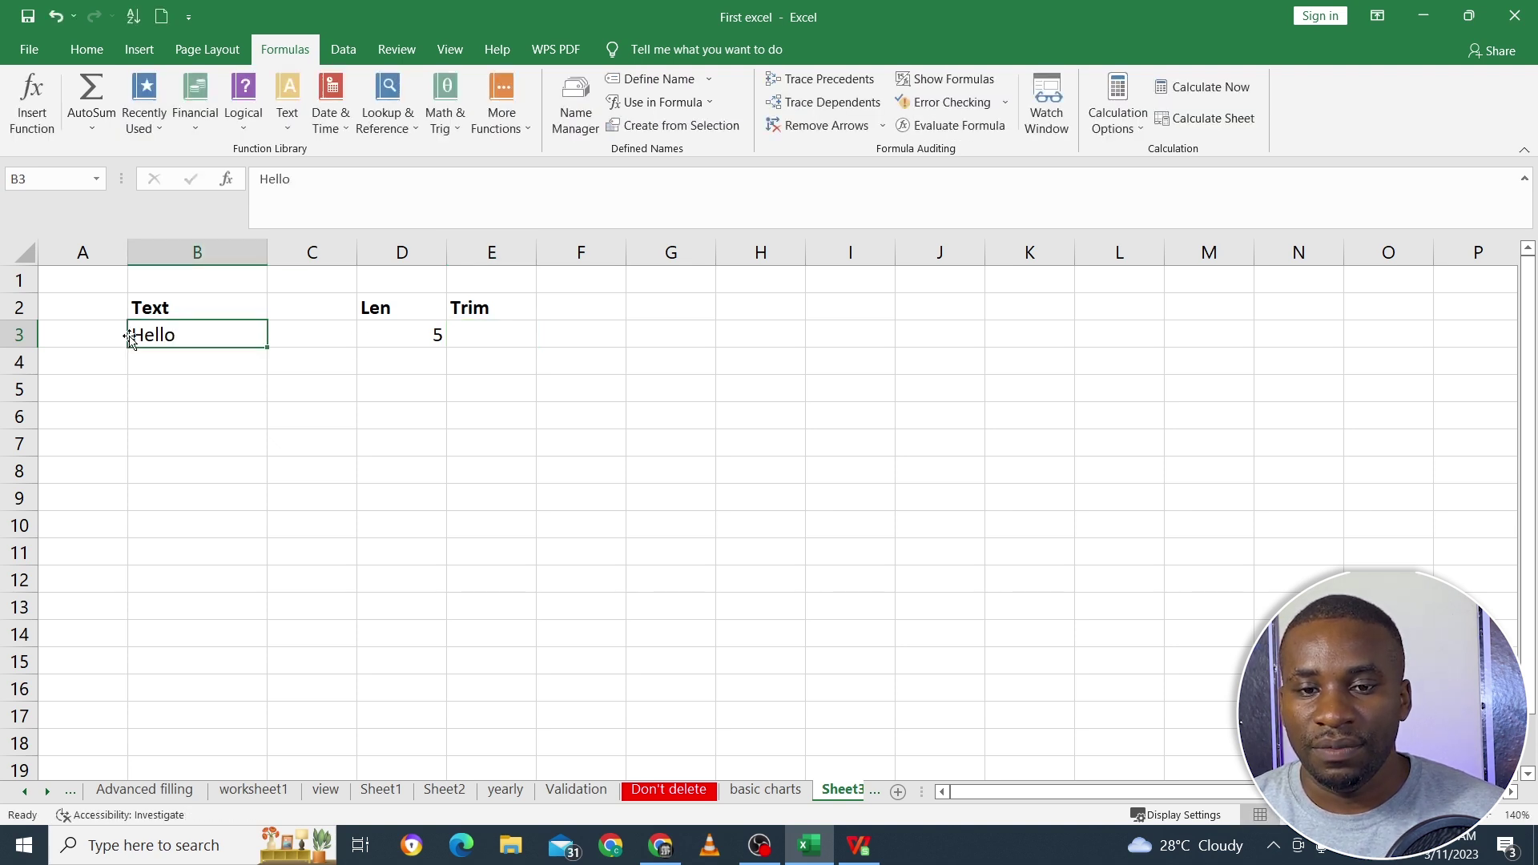
double_click(134, 336)
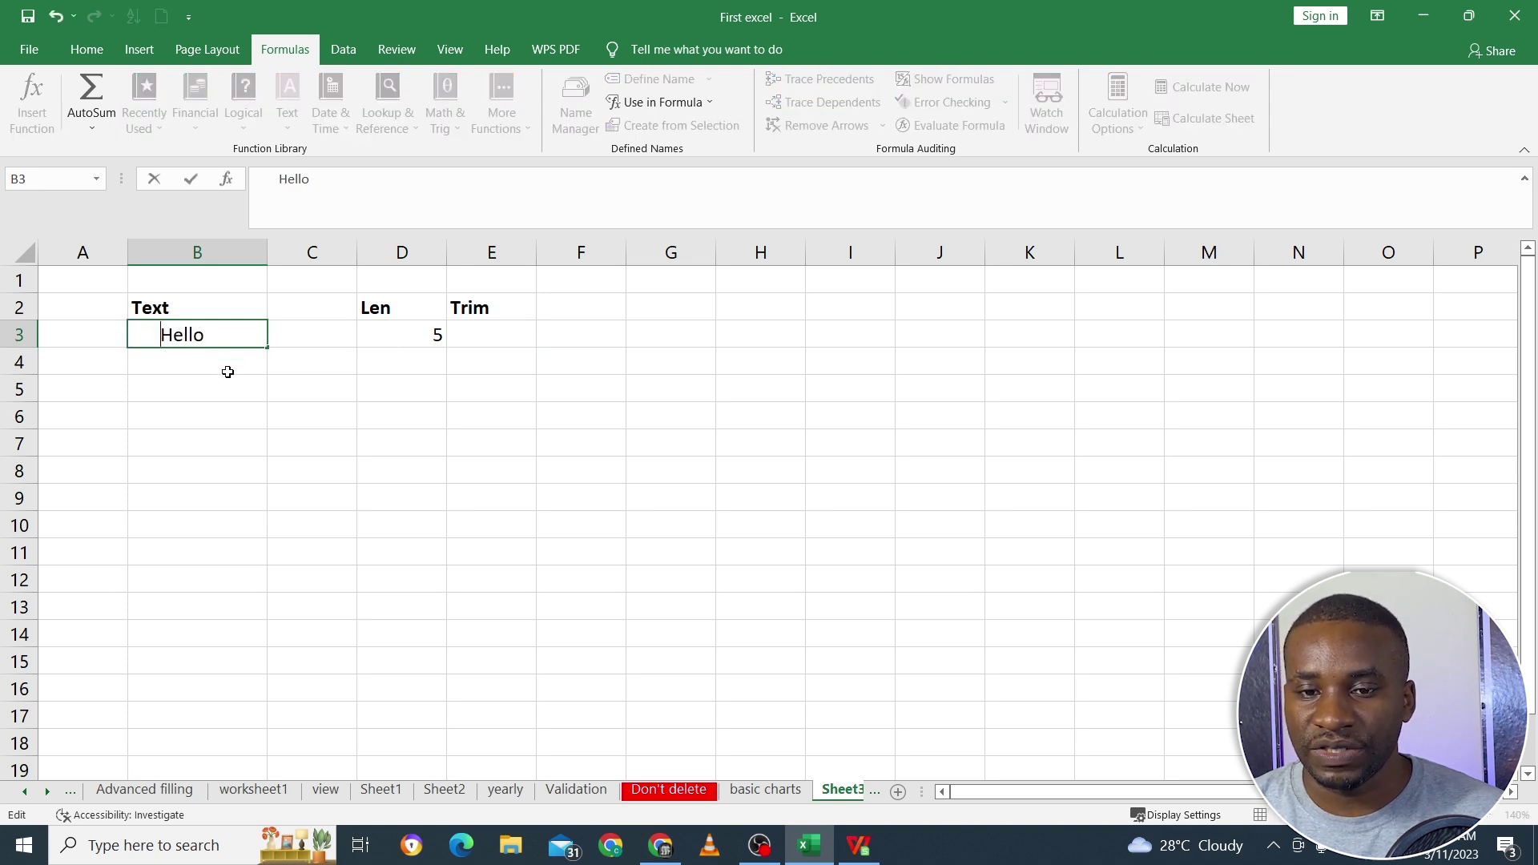
key(Return)
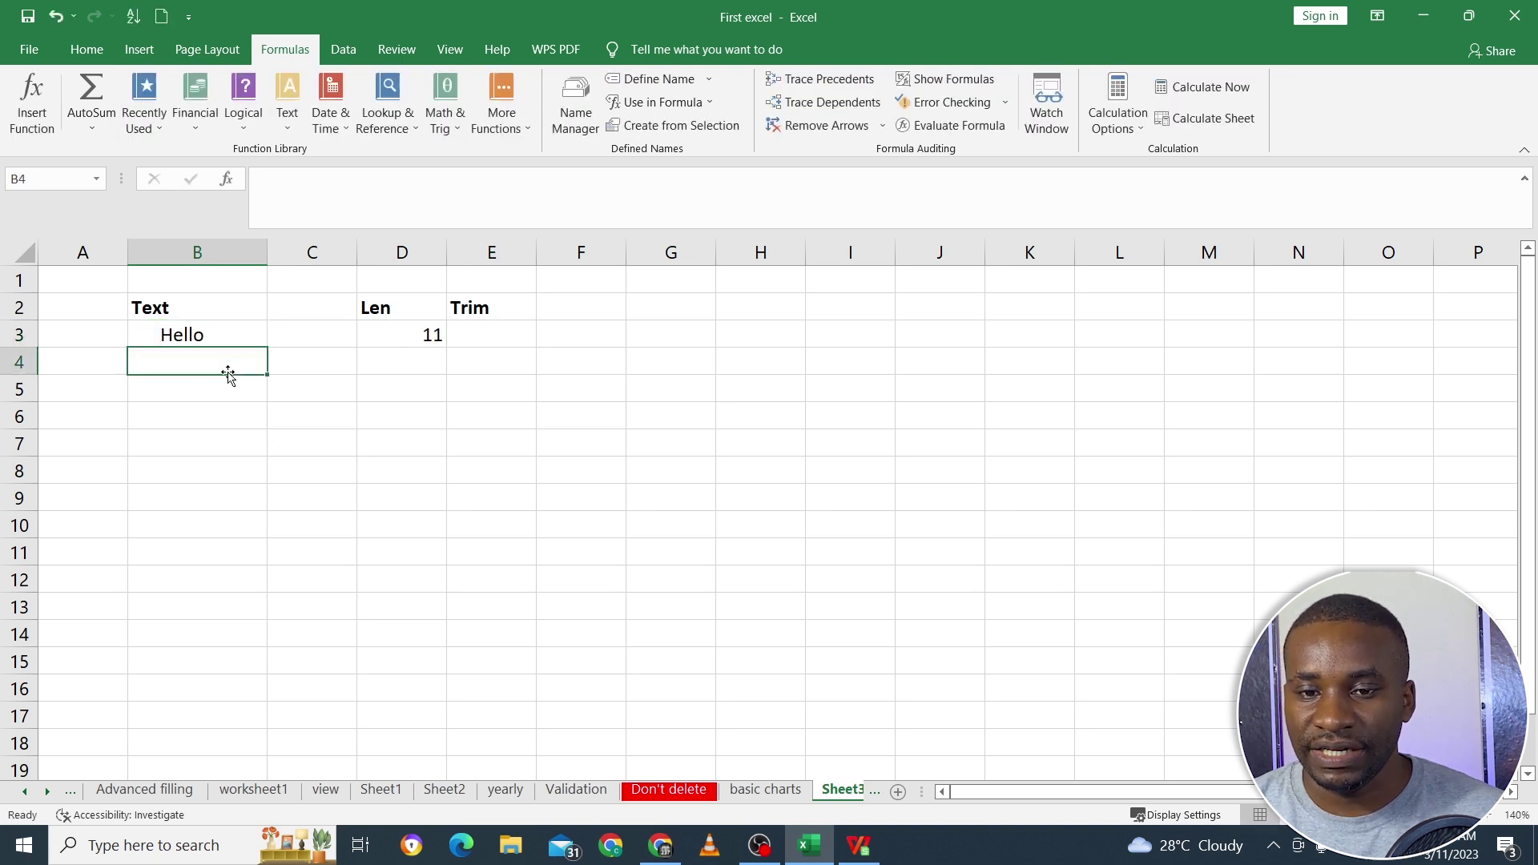
click(397, 339)
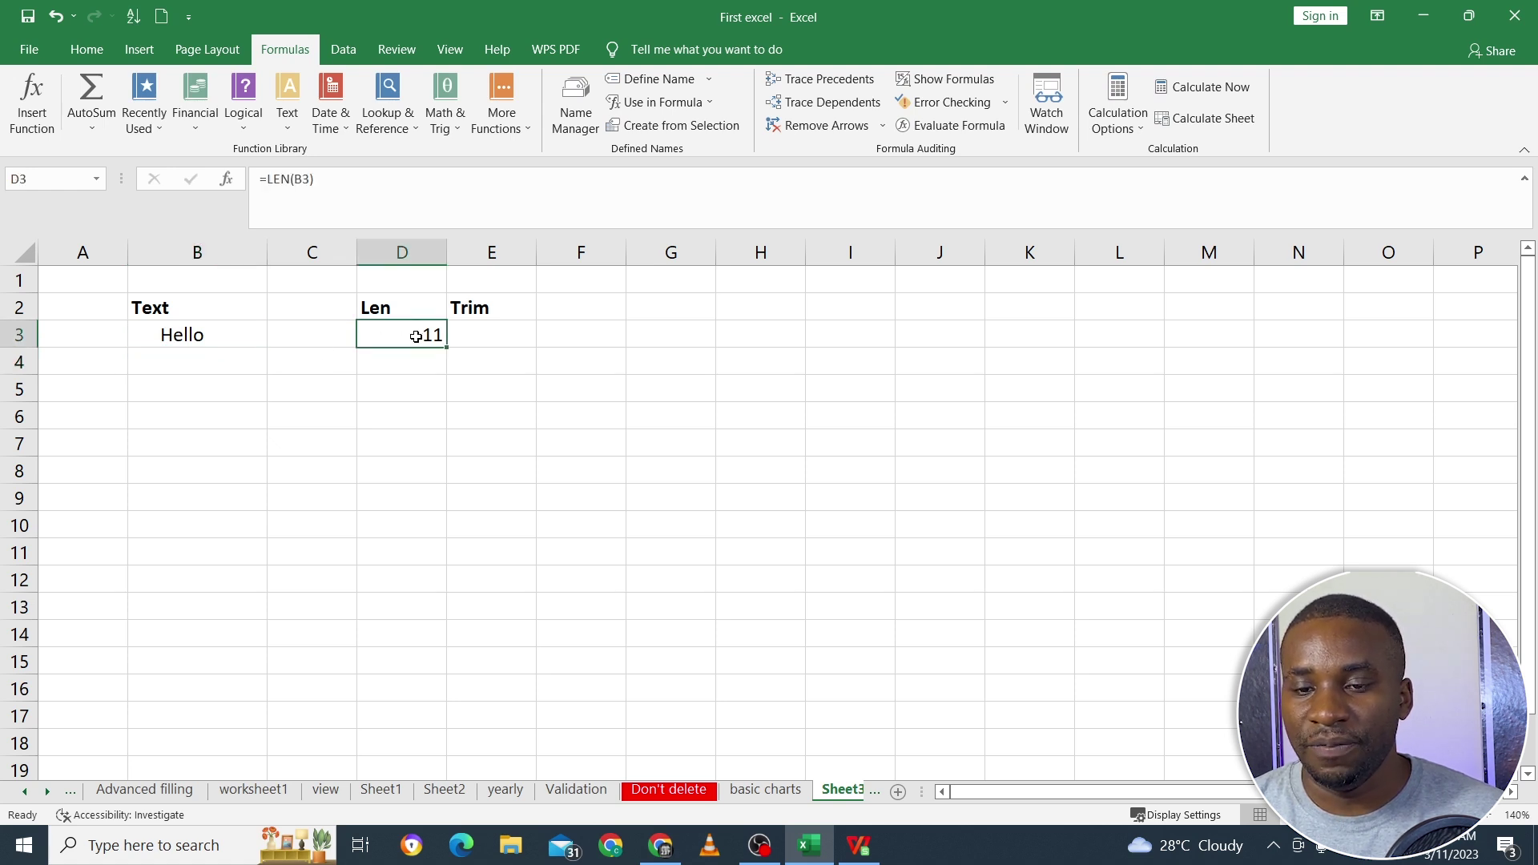
Enter "Hello" without extra spaces in cell B4 and fill the LEN formula from D3 down to D4.
click(490, 333)
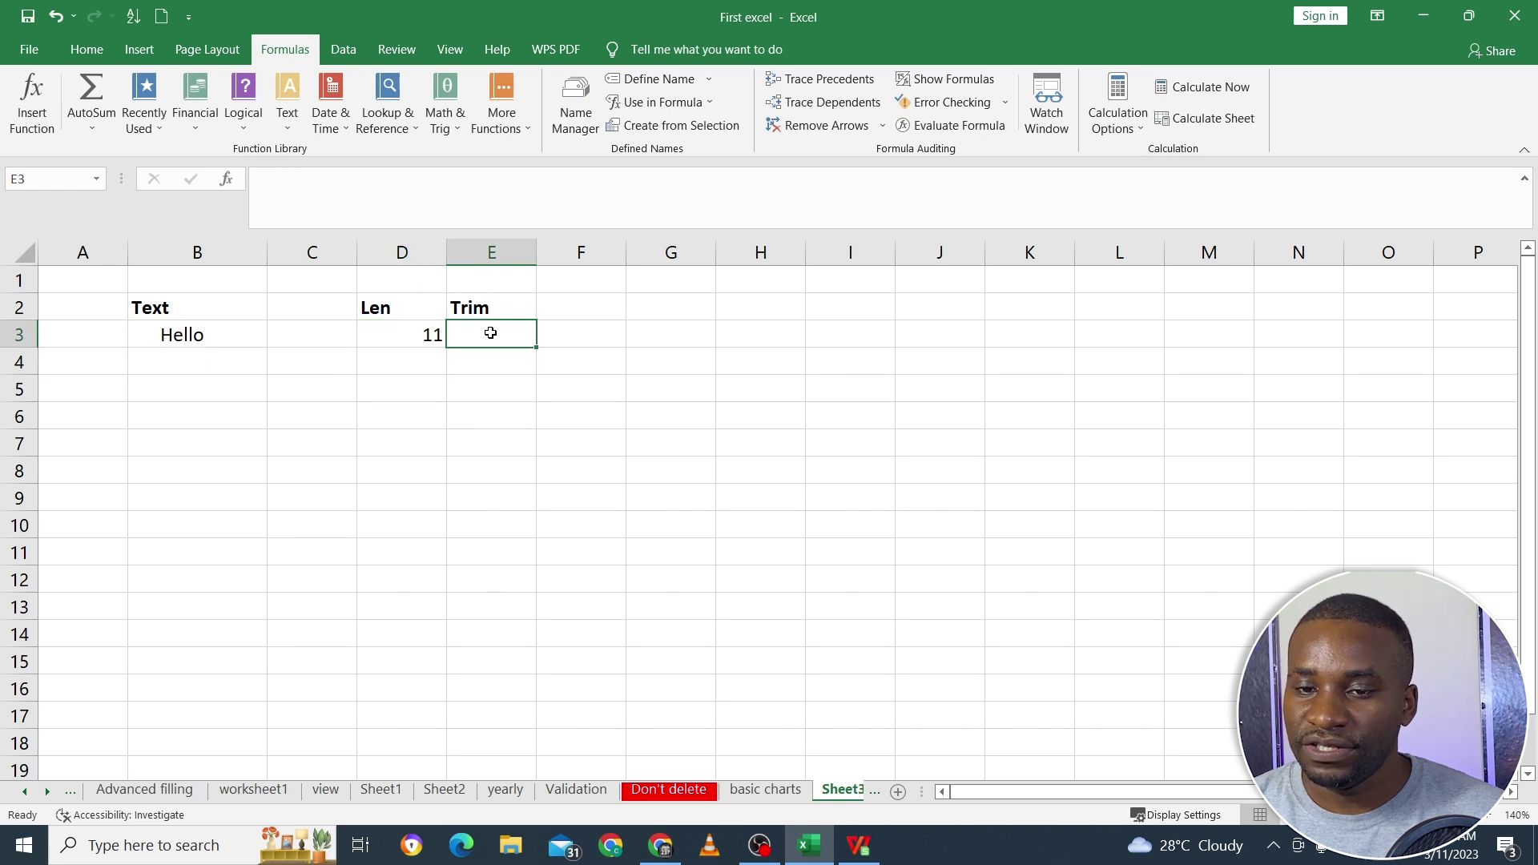
click(391, 338)
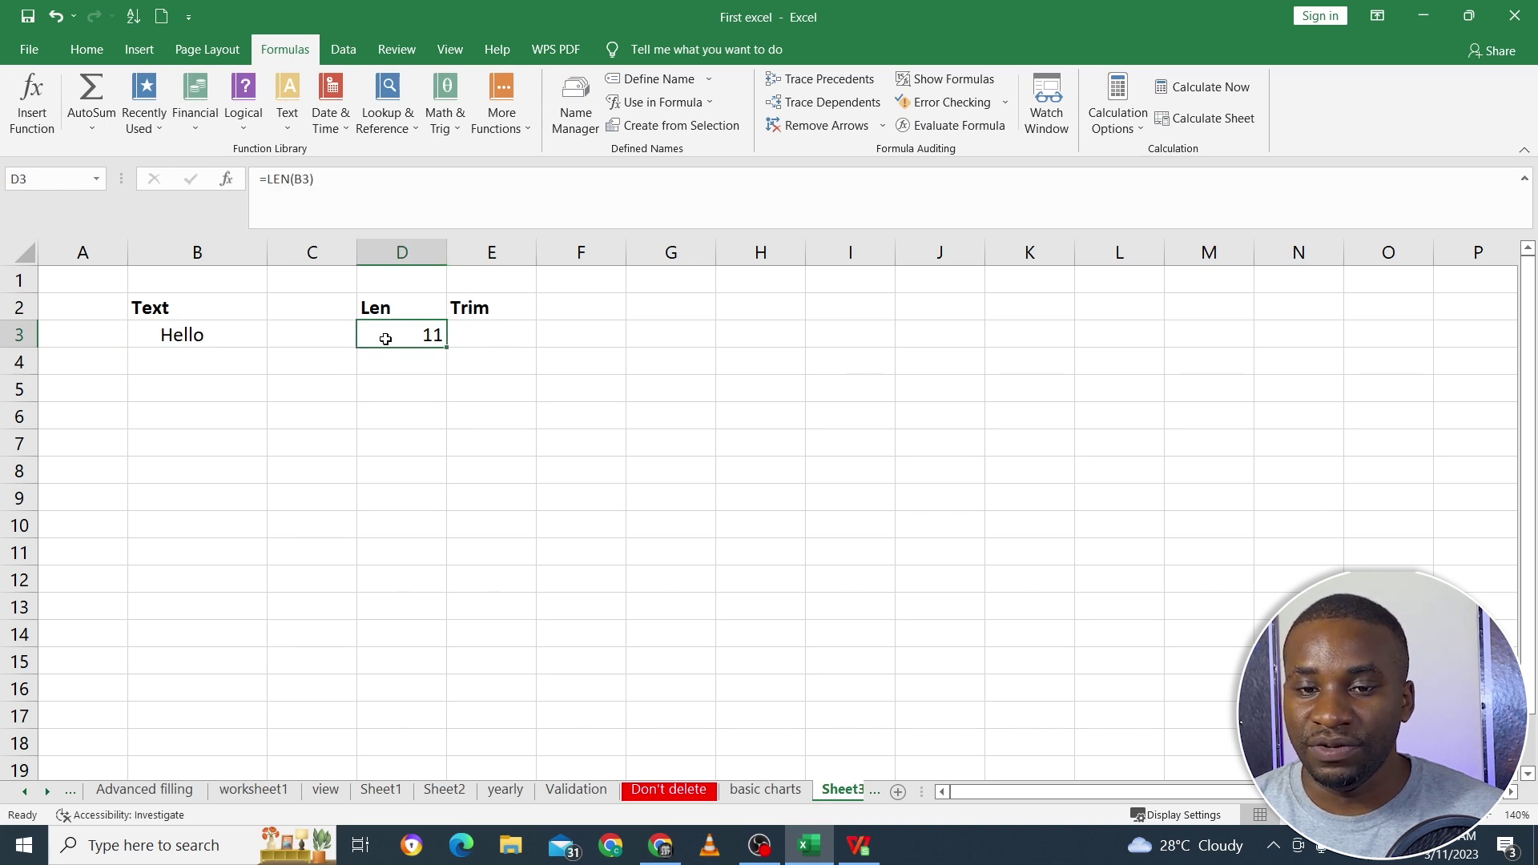
click(225, 341)
click(209, 363)
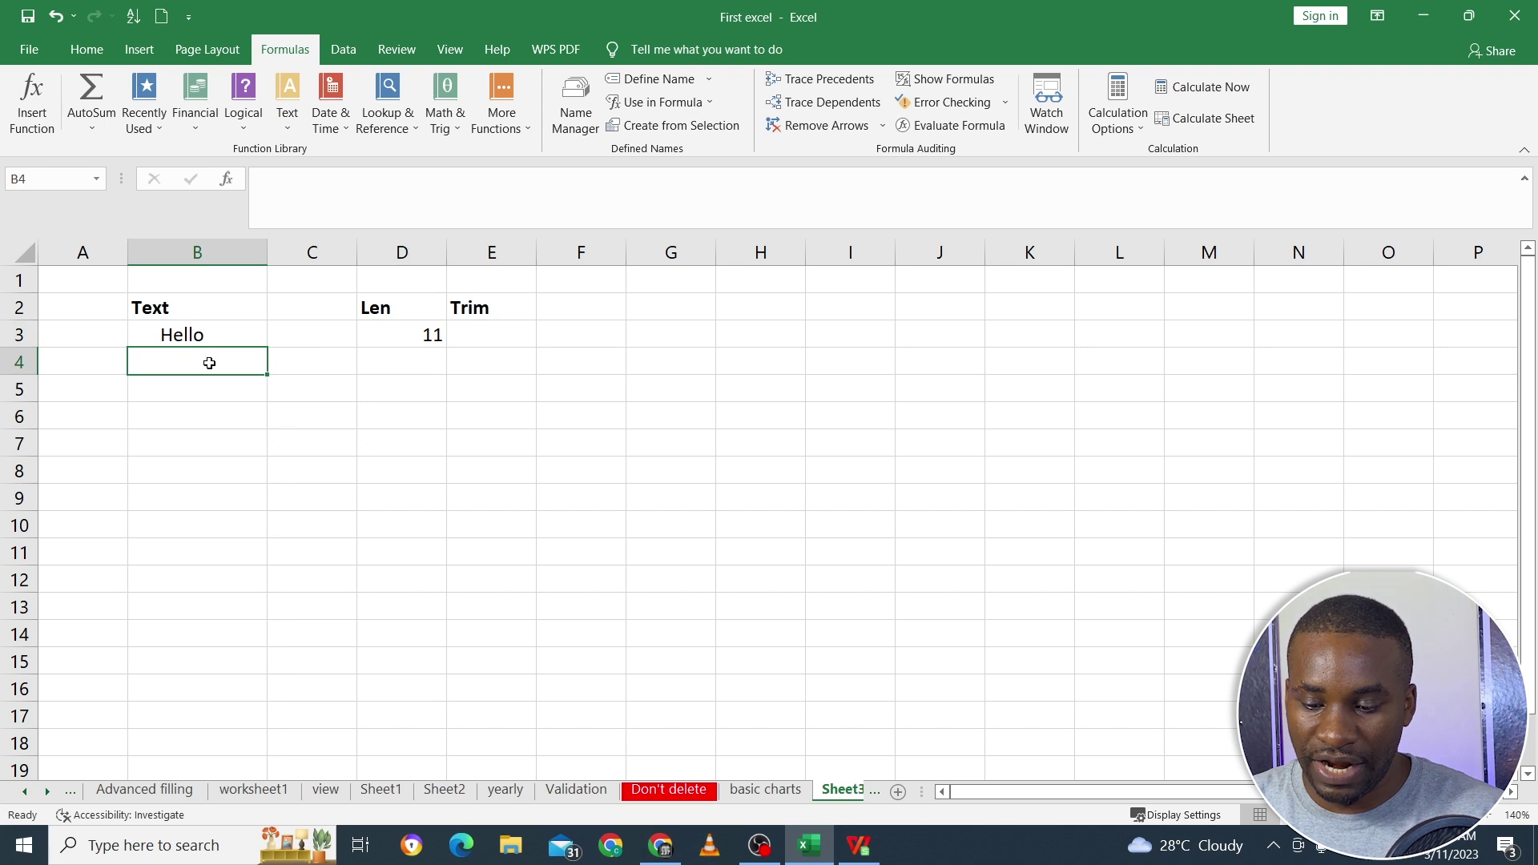
text(Hello)
key(Return)
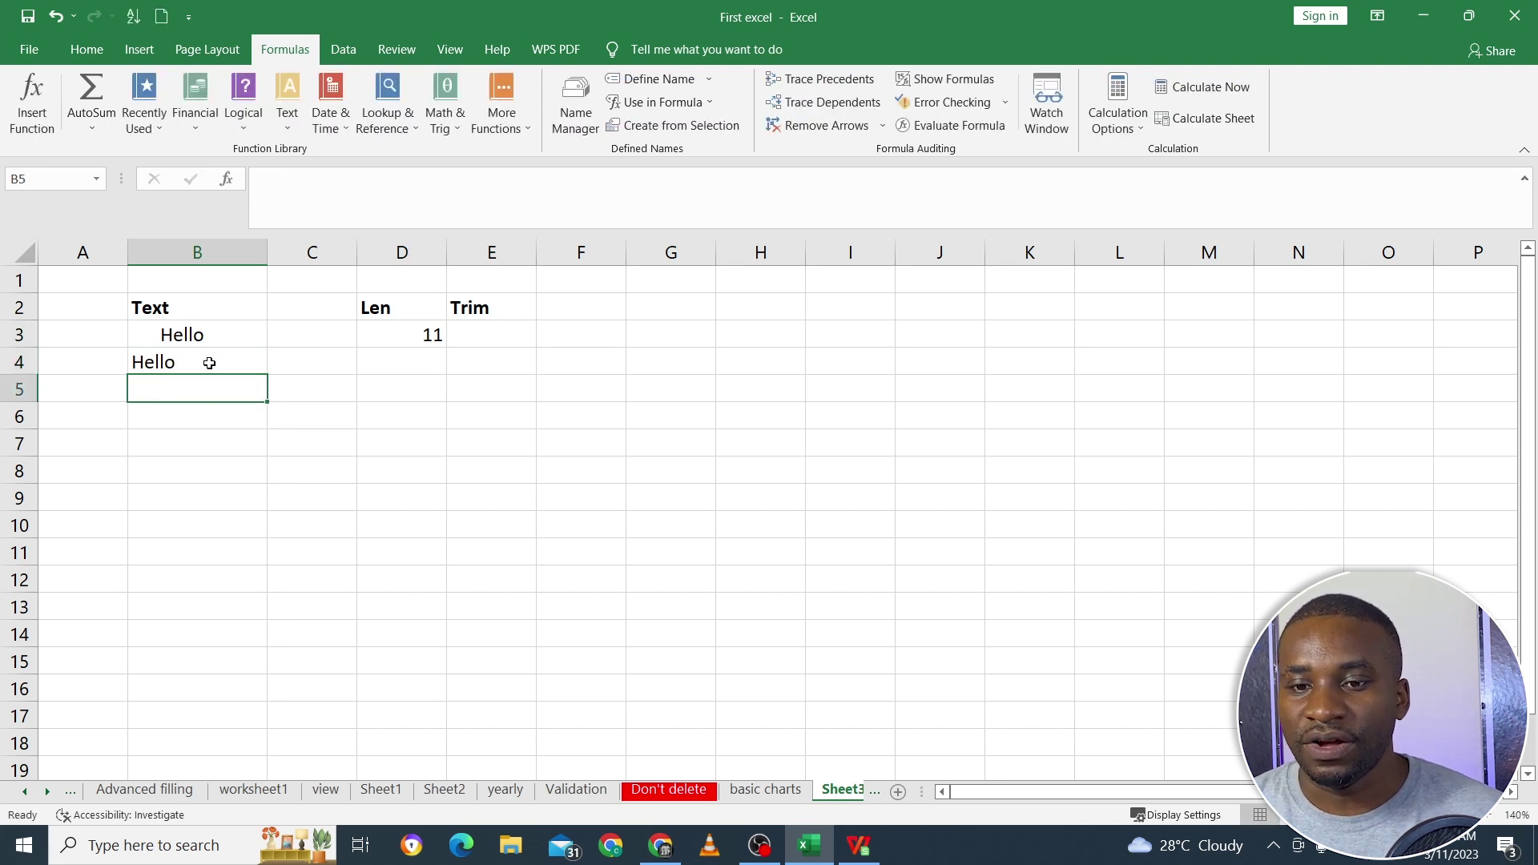
click(418, 333)
drag(446, 350, 446, 374)
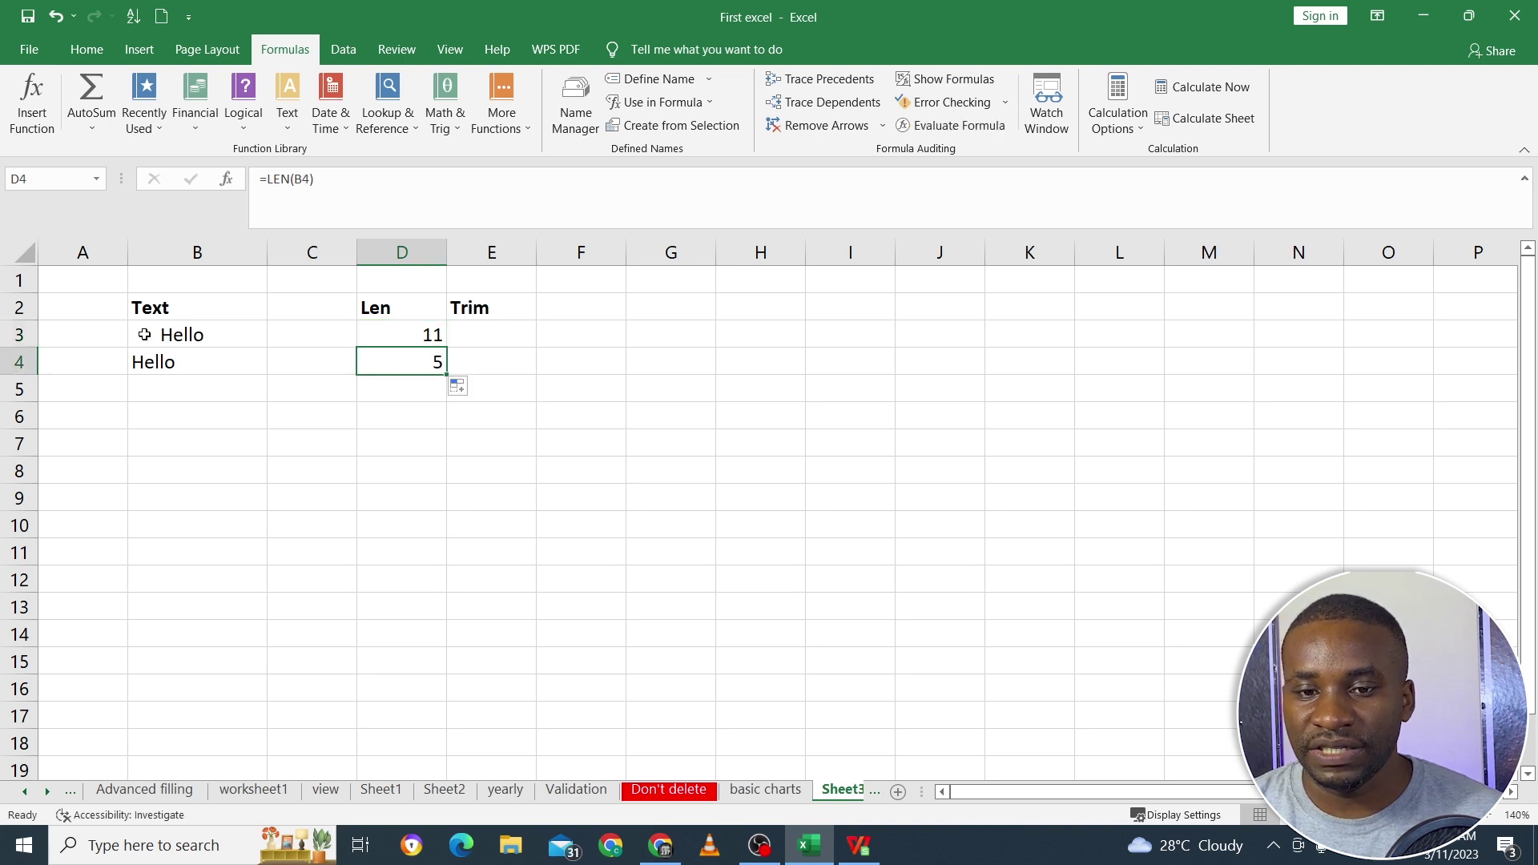
Add six trailing spaces after "Hello" in cell B3 and compare the LEN results in D3 and D4.
double_click(169, 335)
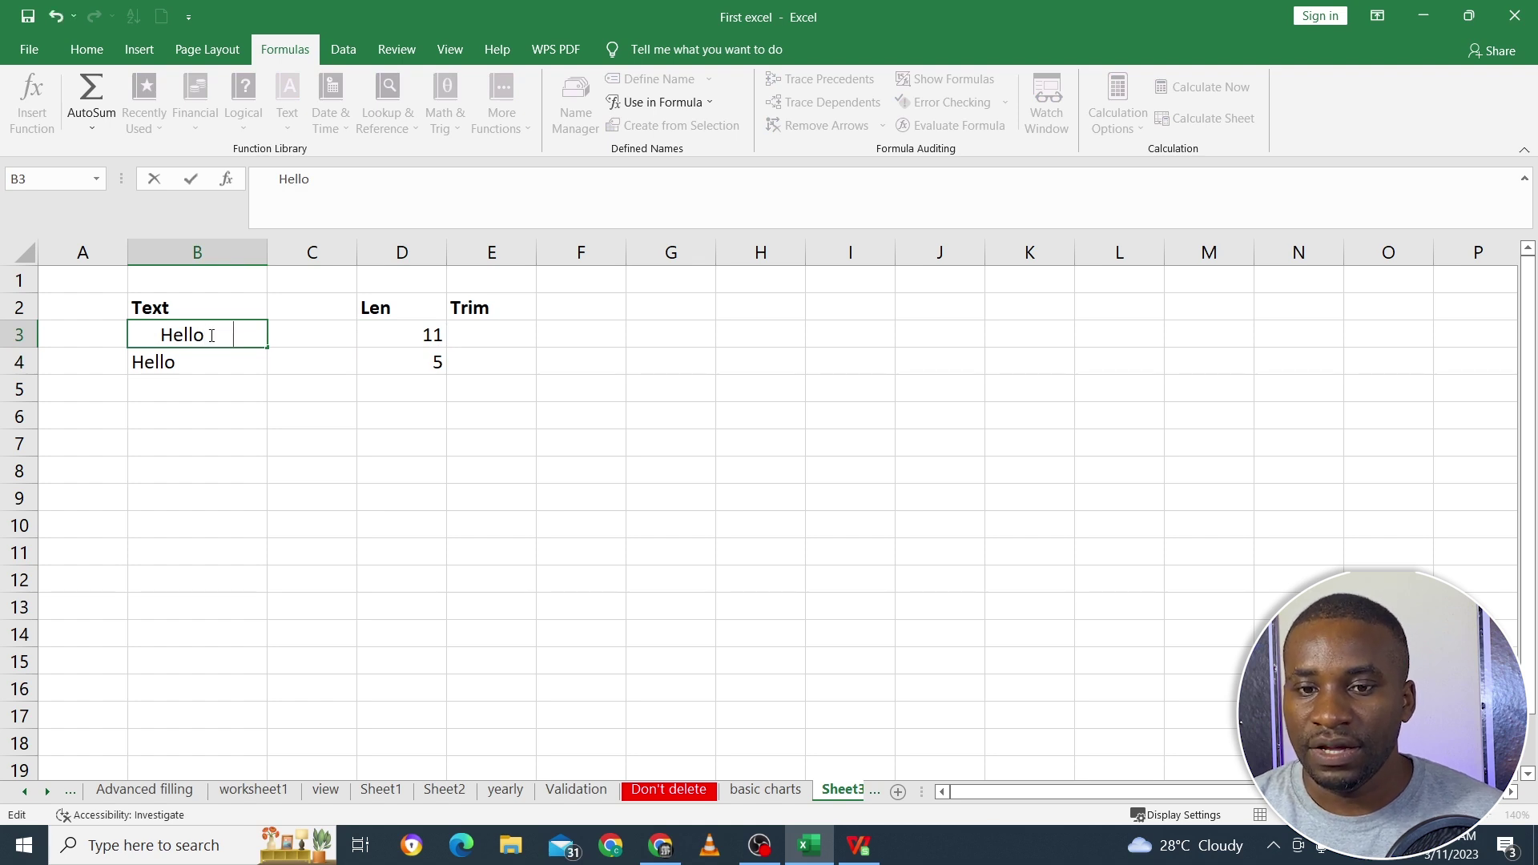
click(218, 436)
click(427, 335)
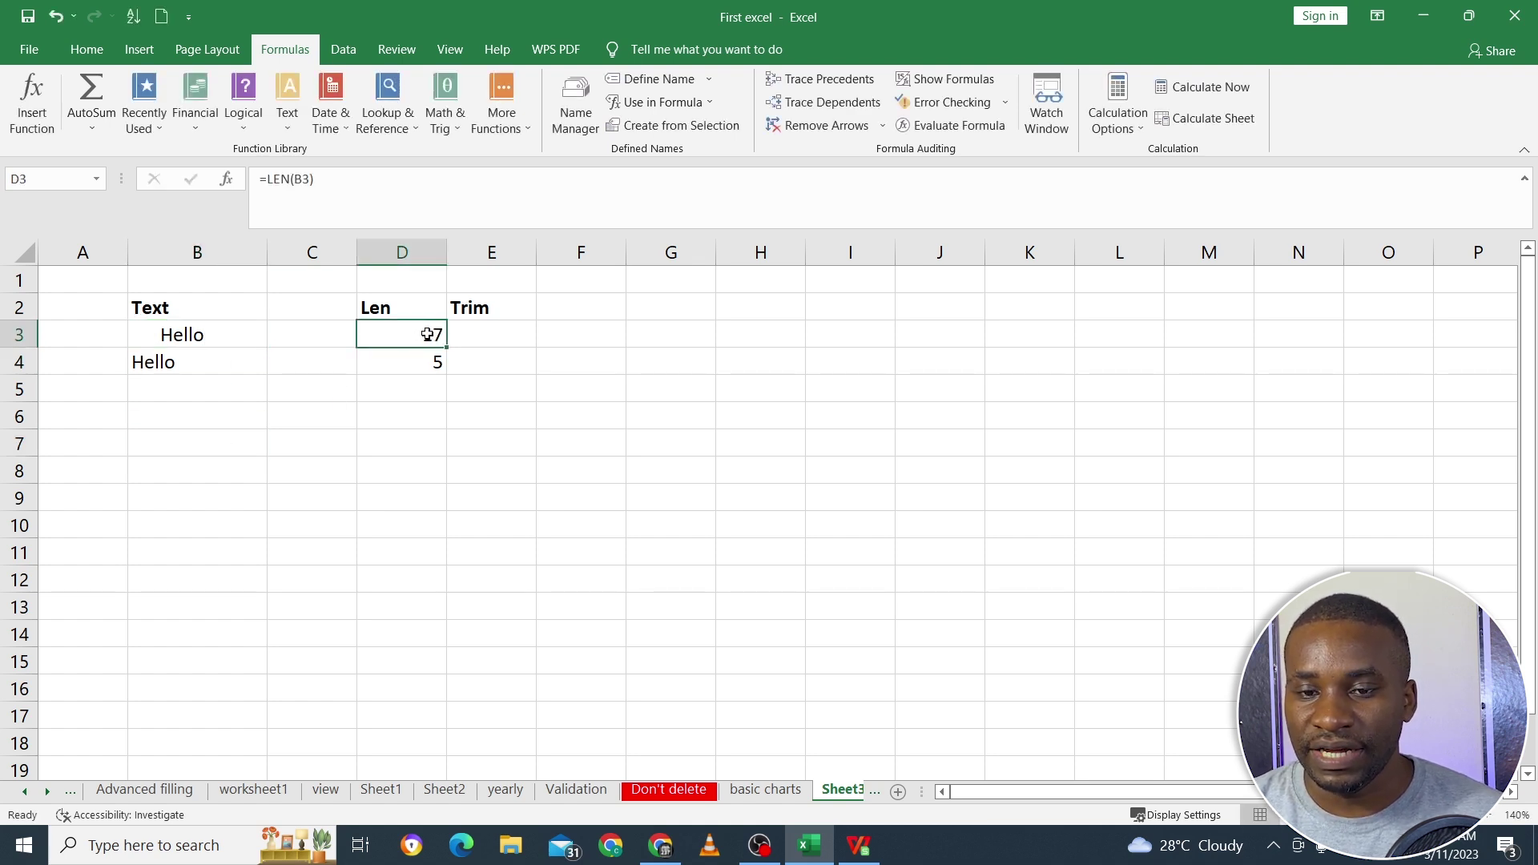
click(212, 337)
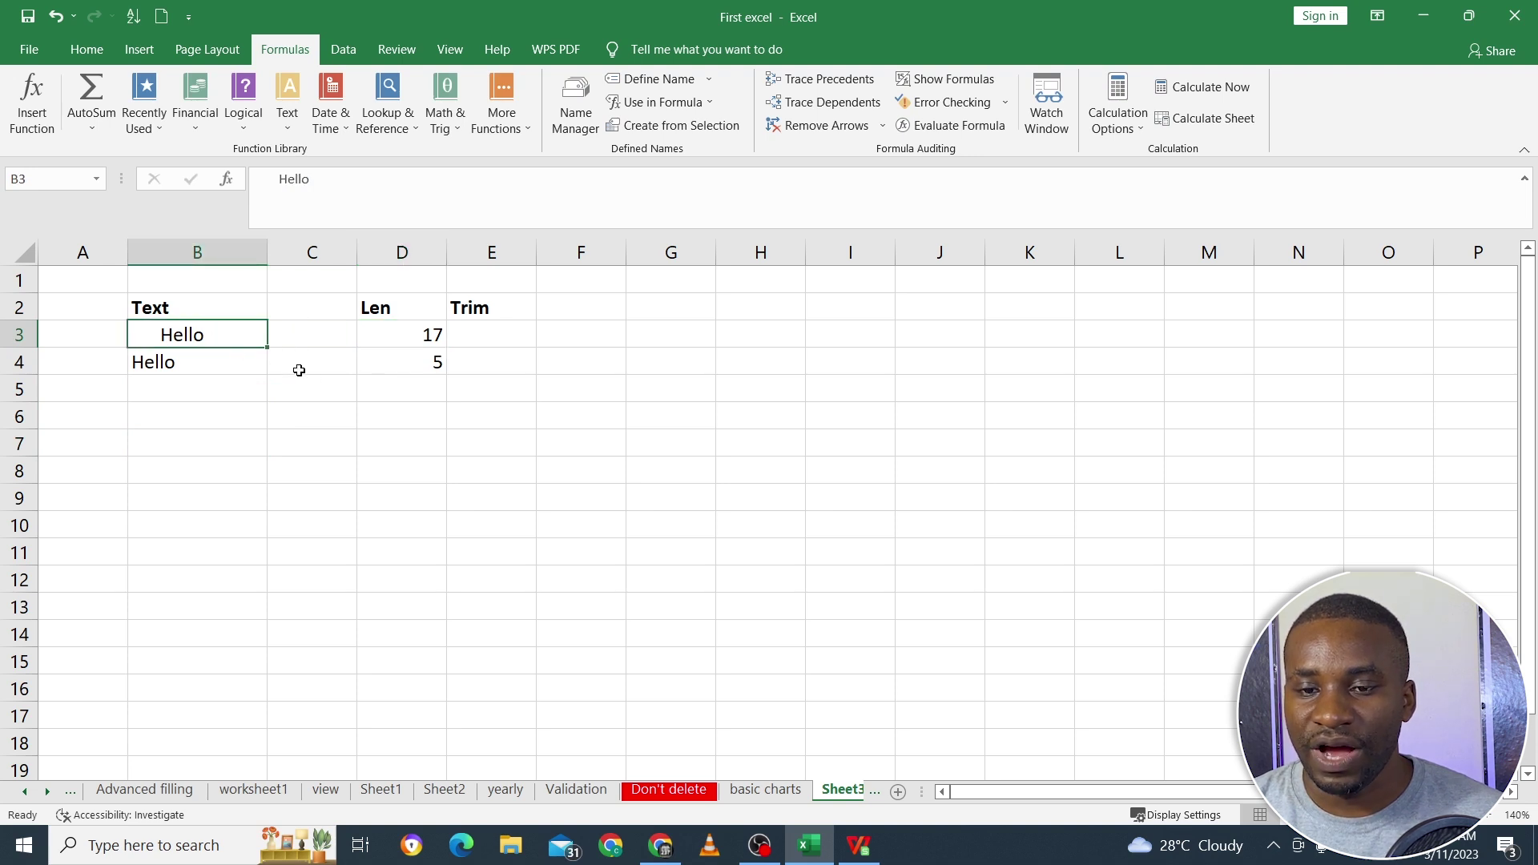
click(418, 362)
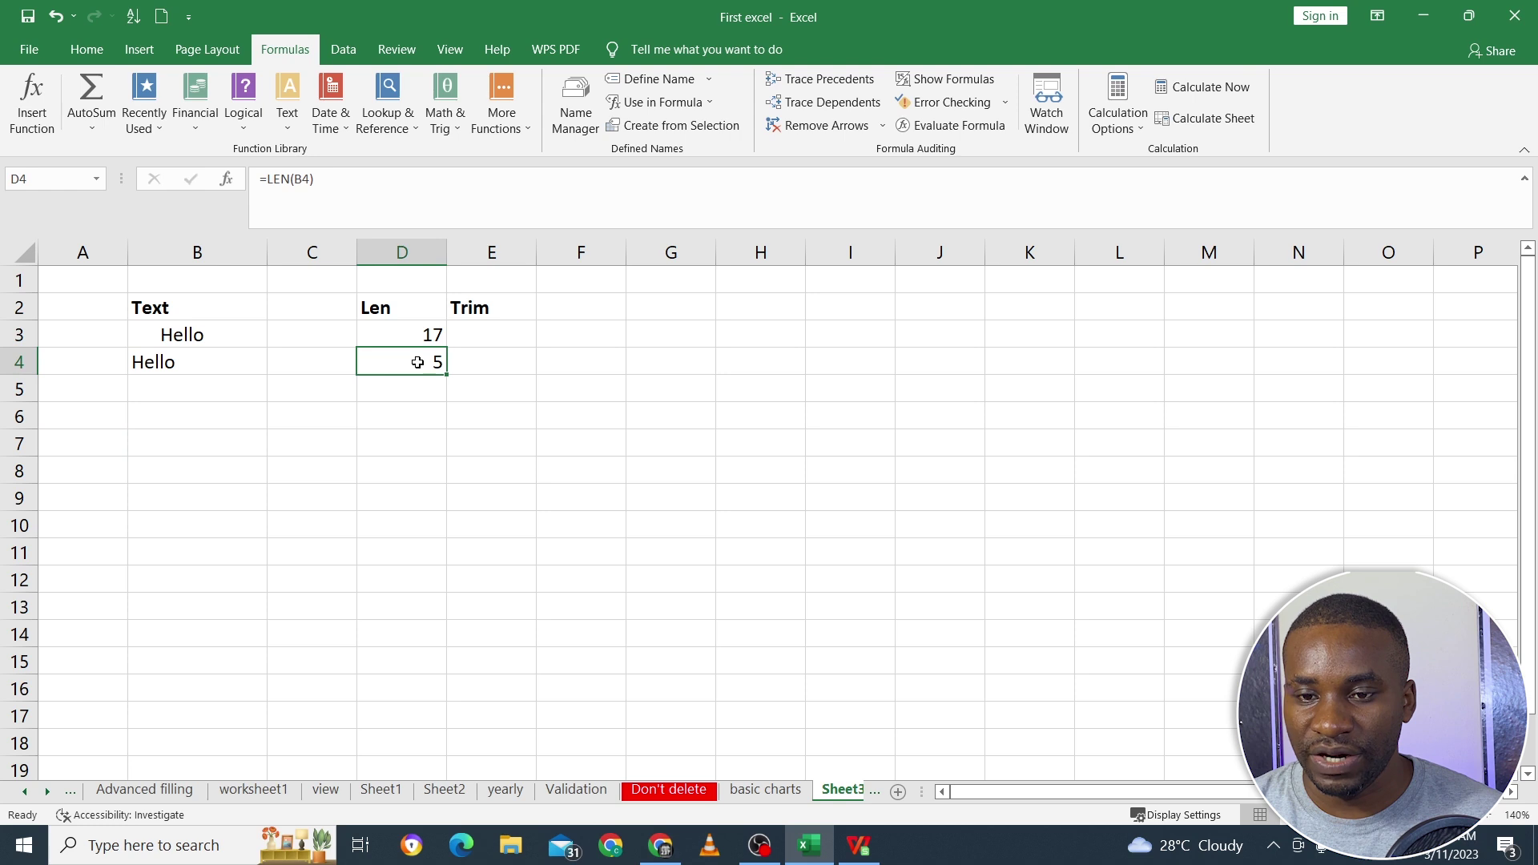
Enter the formula =TRIM(B3) in cell E3 to remove the extra spaces from the text in B3.
click(496, 334)
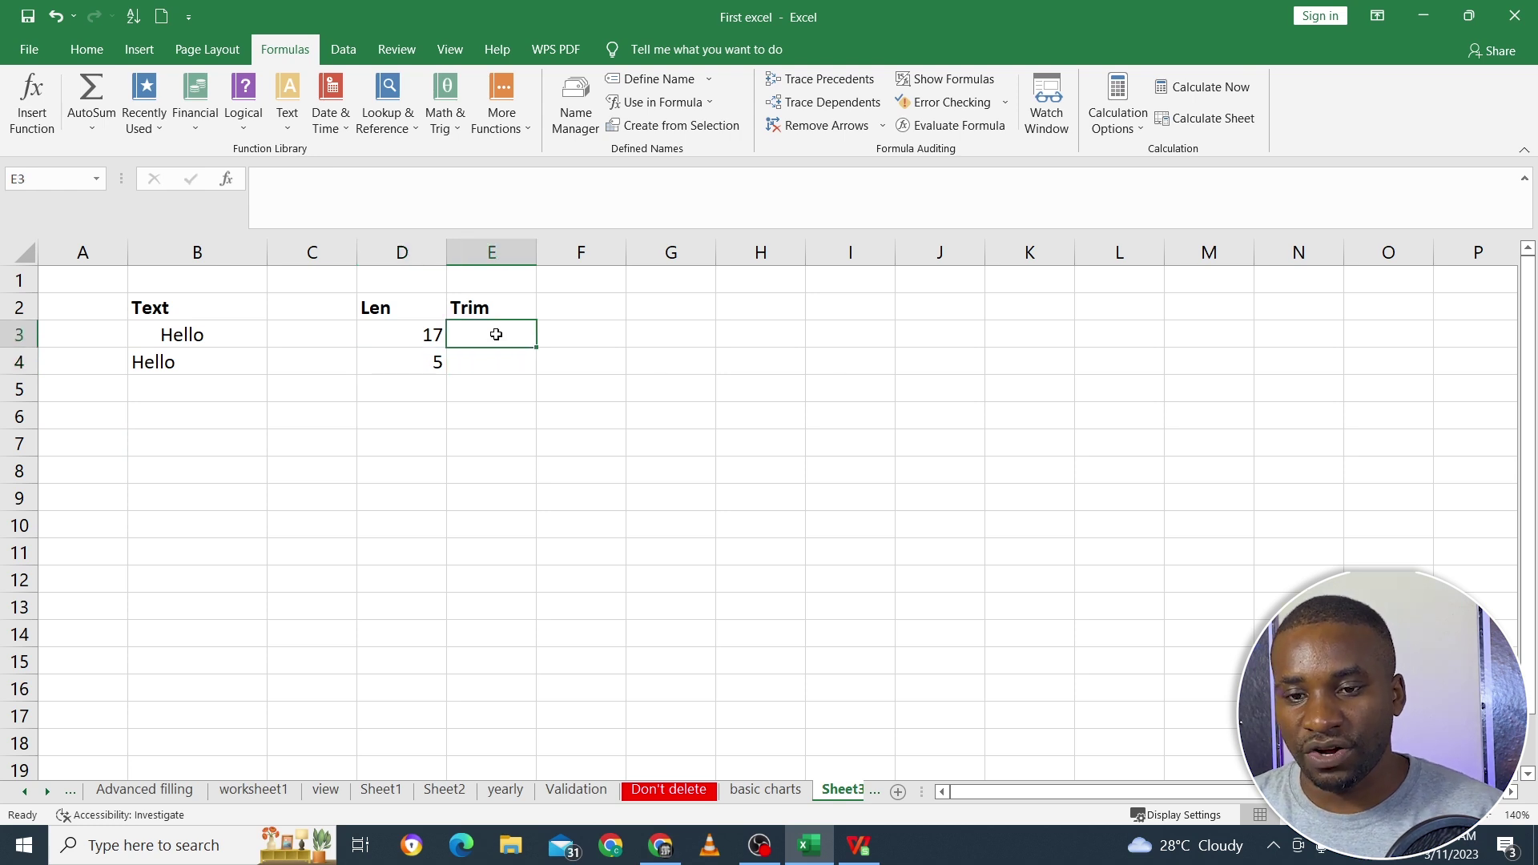
text(=)
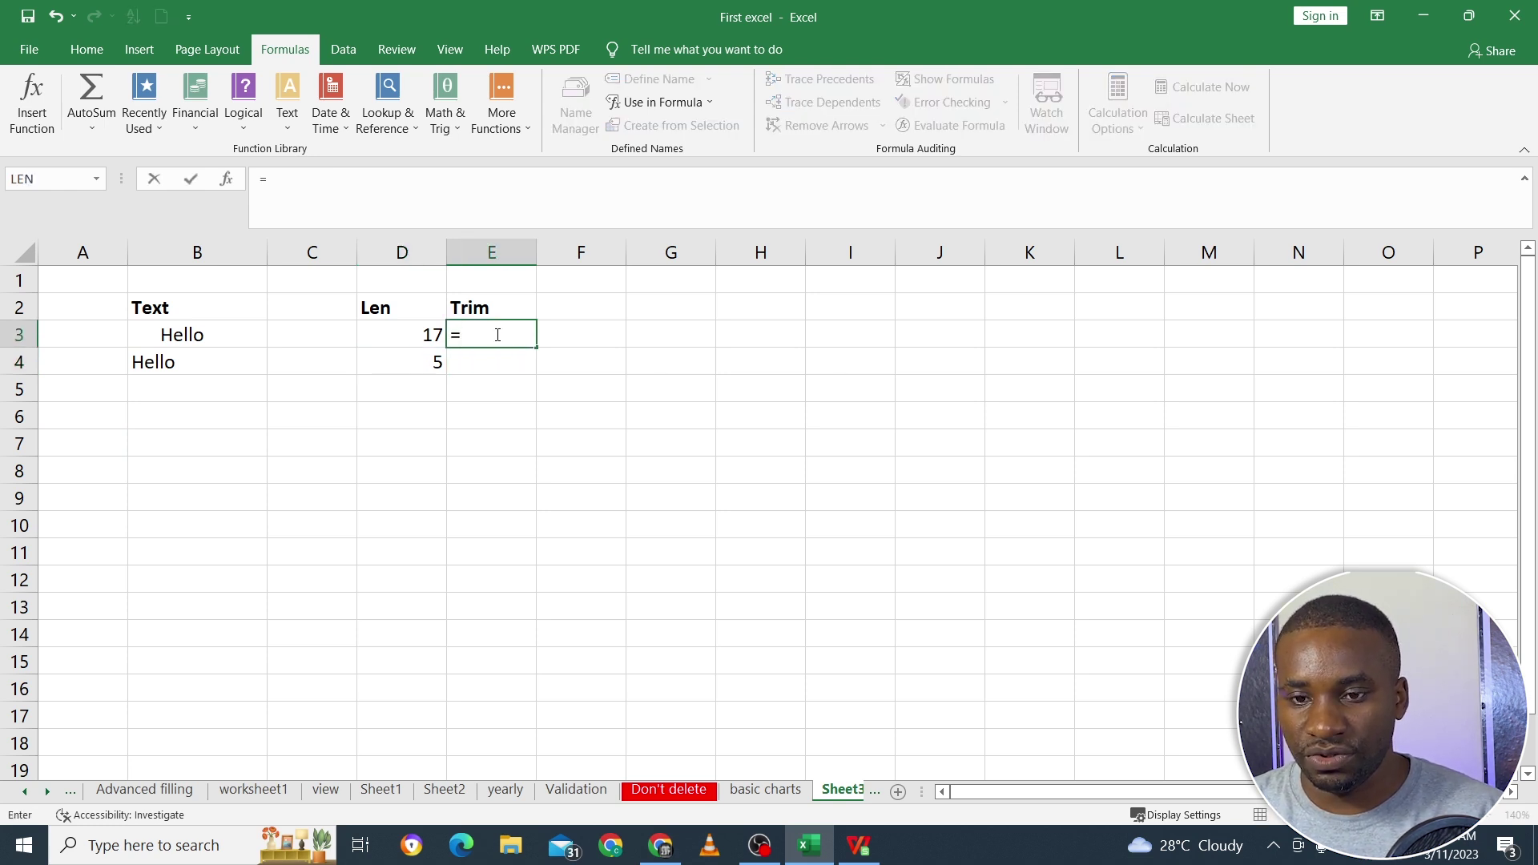
text(tr)
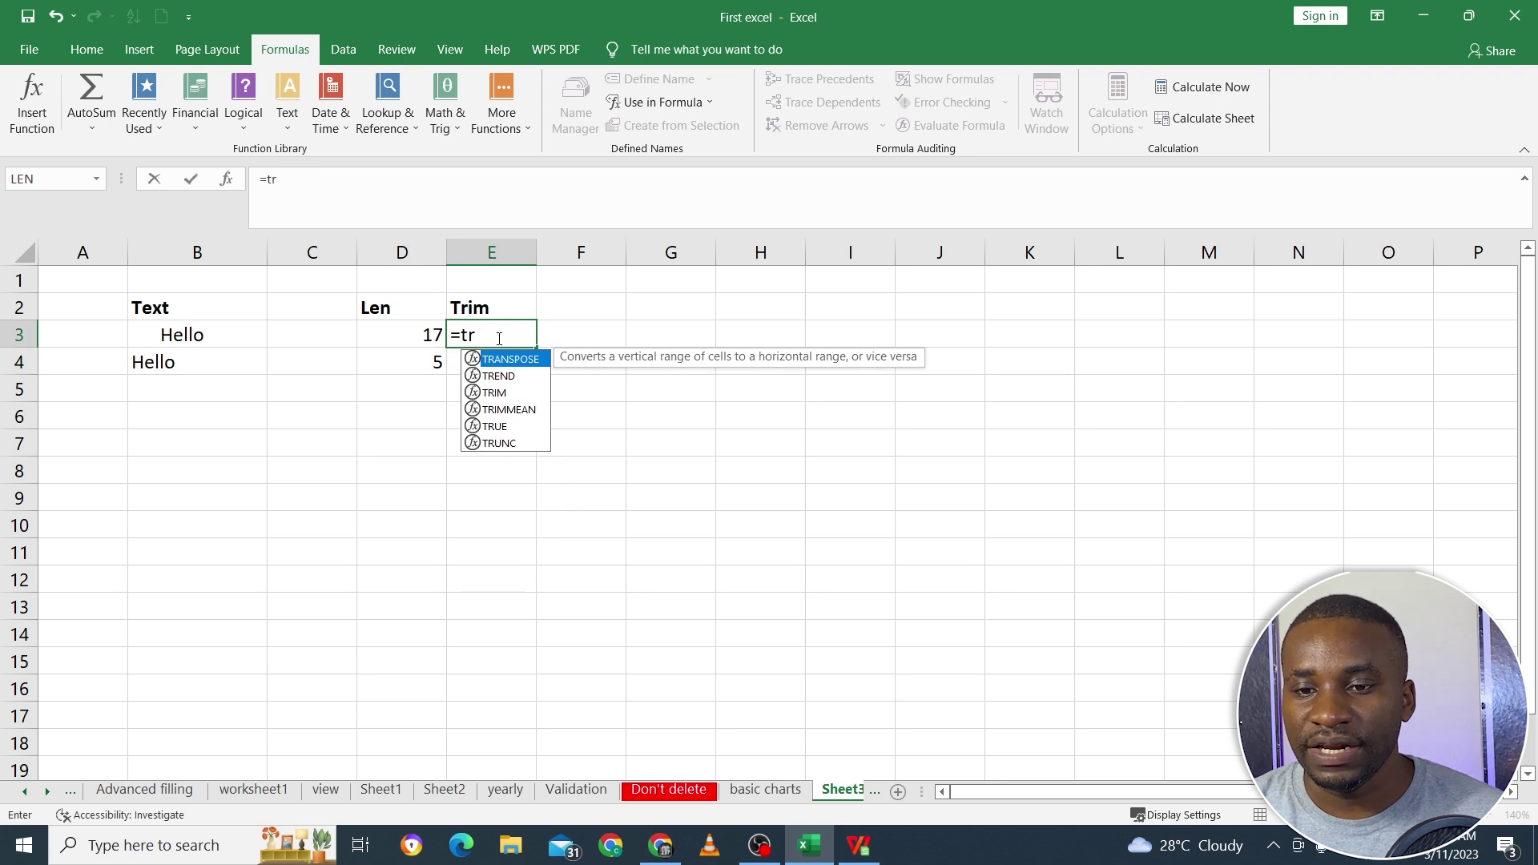
double_click(501, 395)
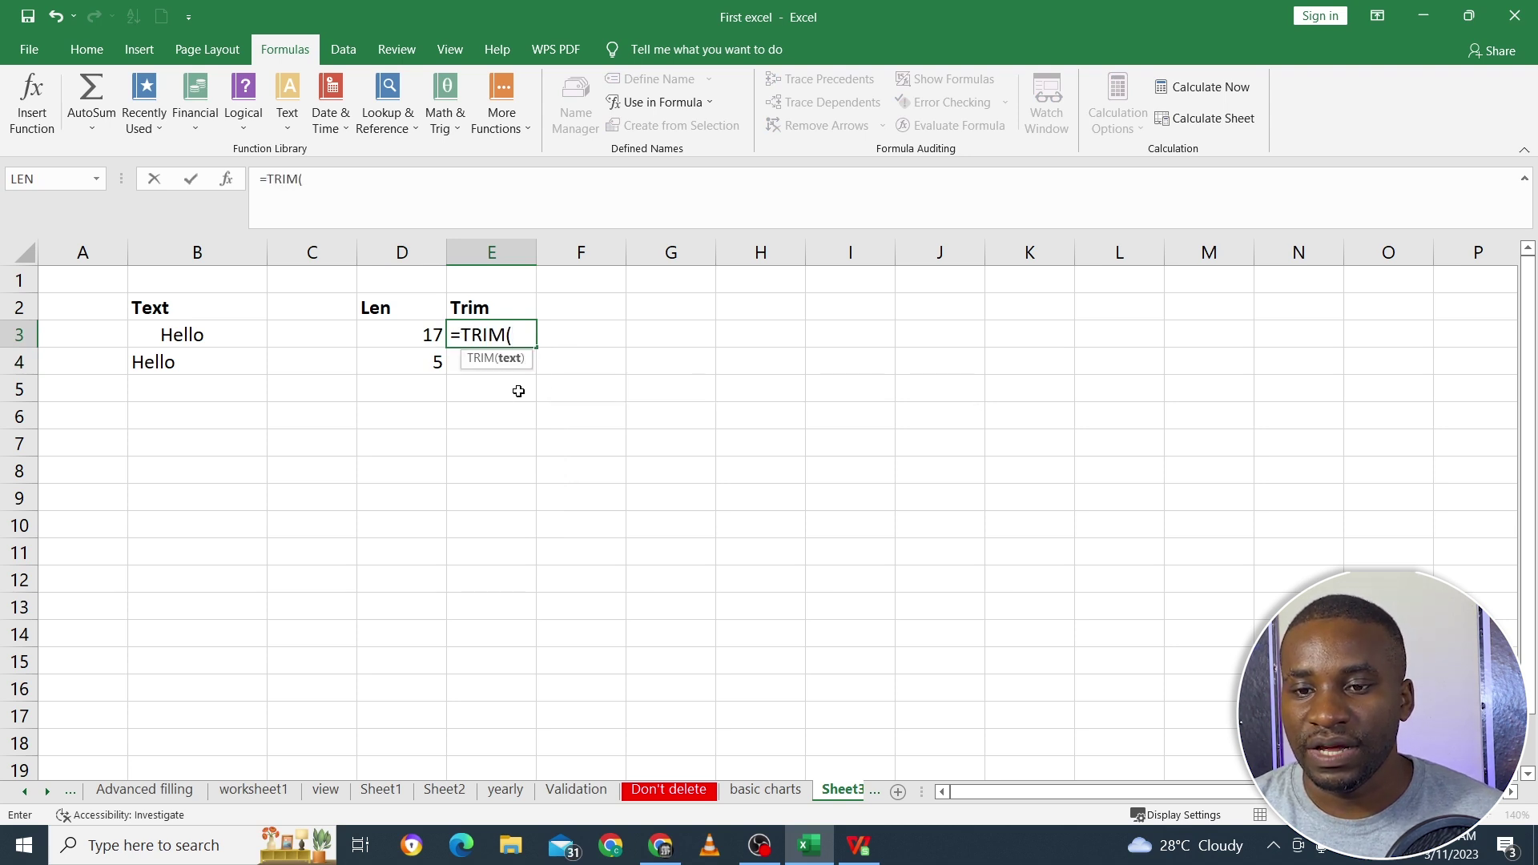
click(217, 338)
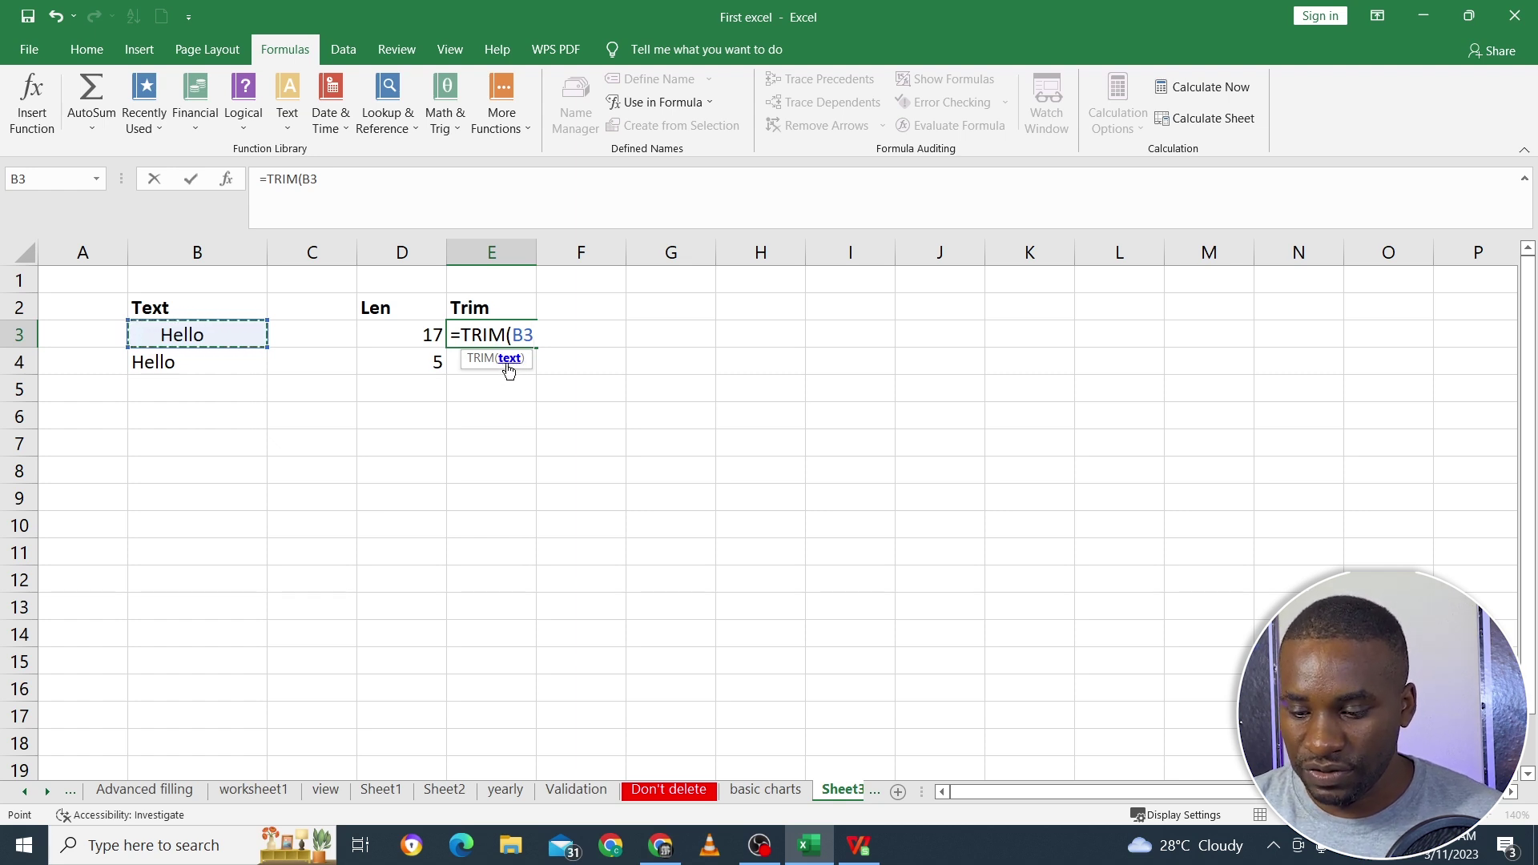
text())
key(Return)
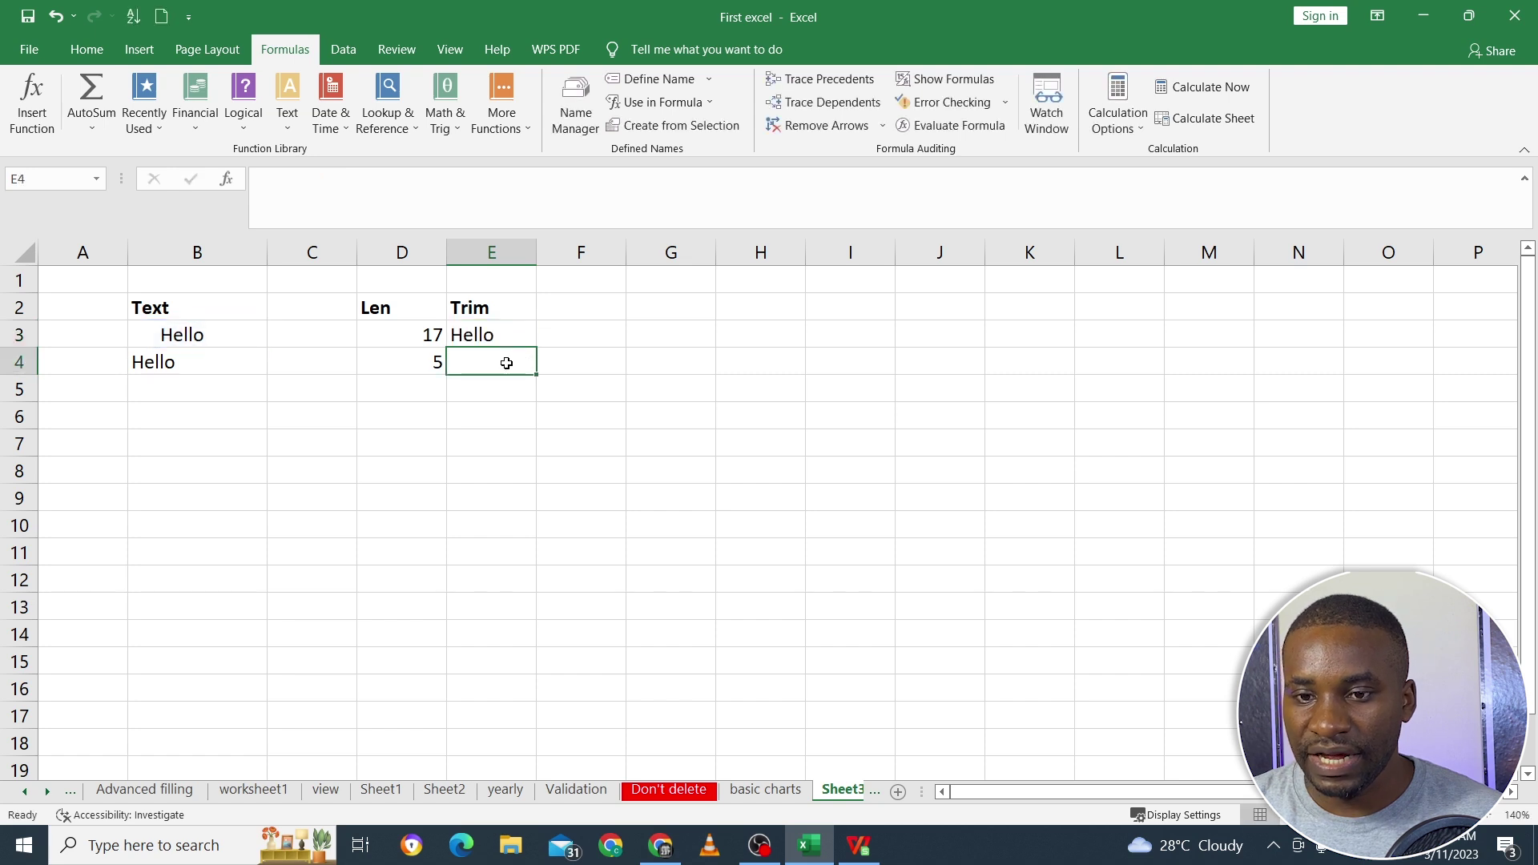
click(507, 337)
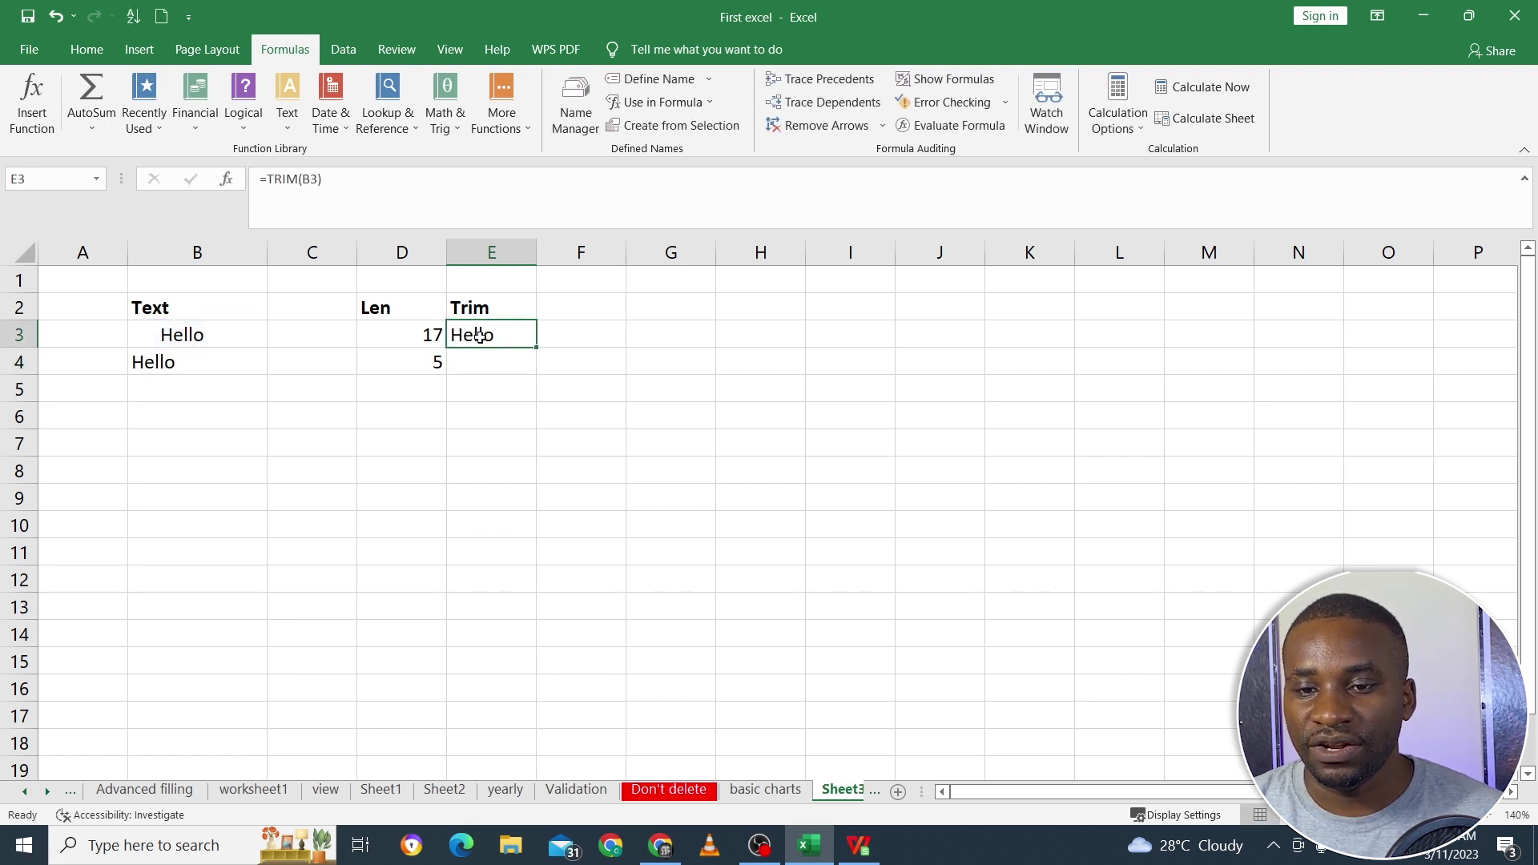
Enter the heading "Len2" in cell F2.
click(575, 307)
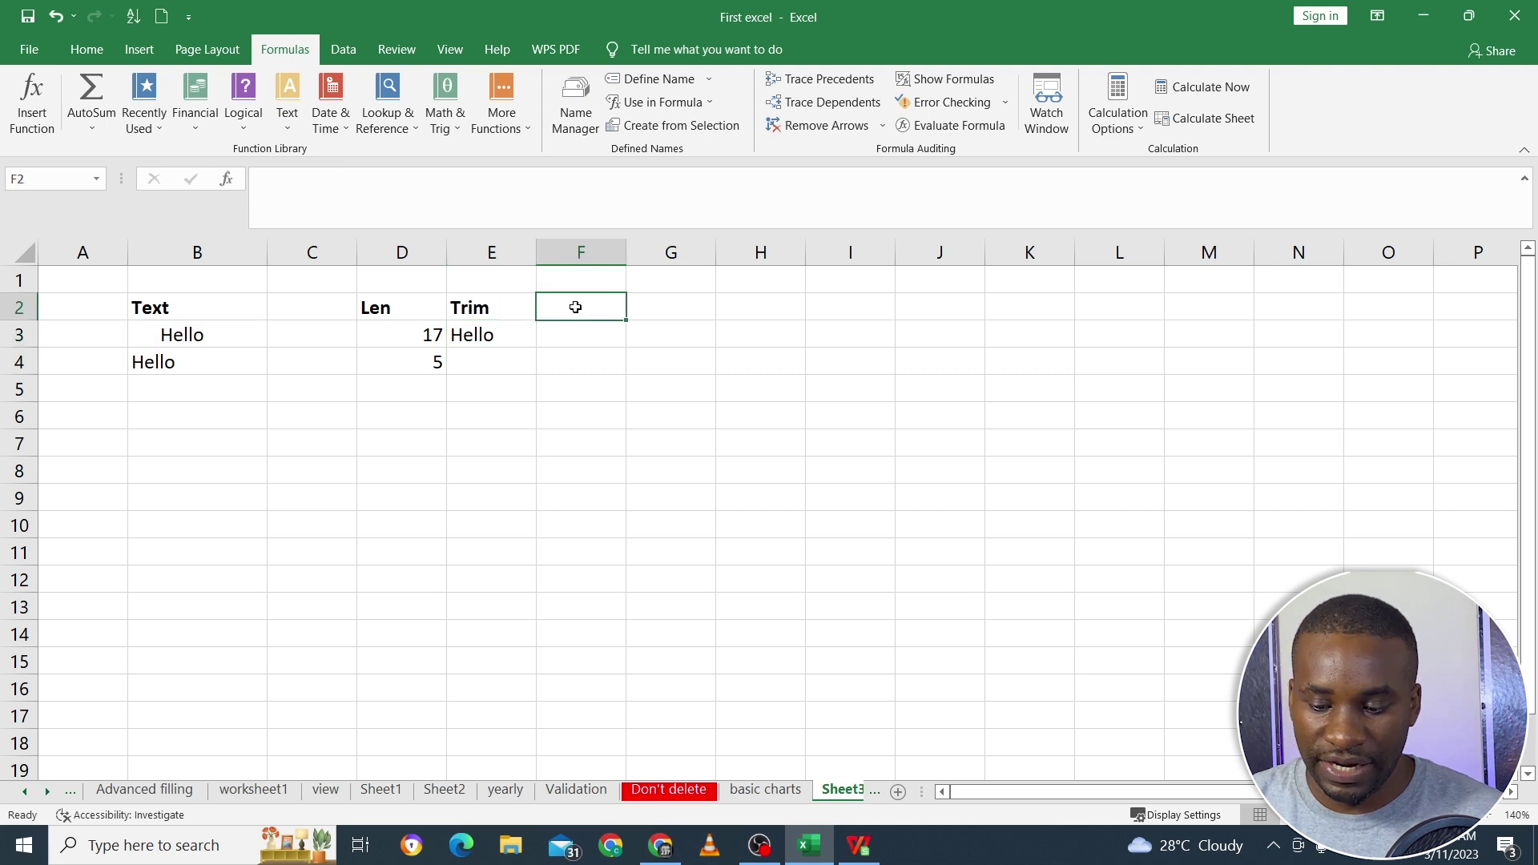
text(Len2)
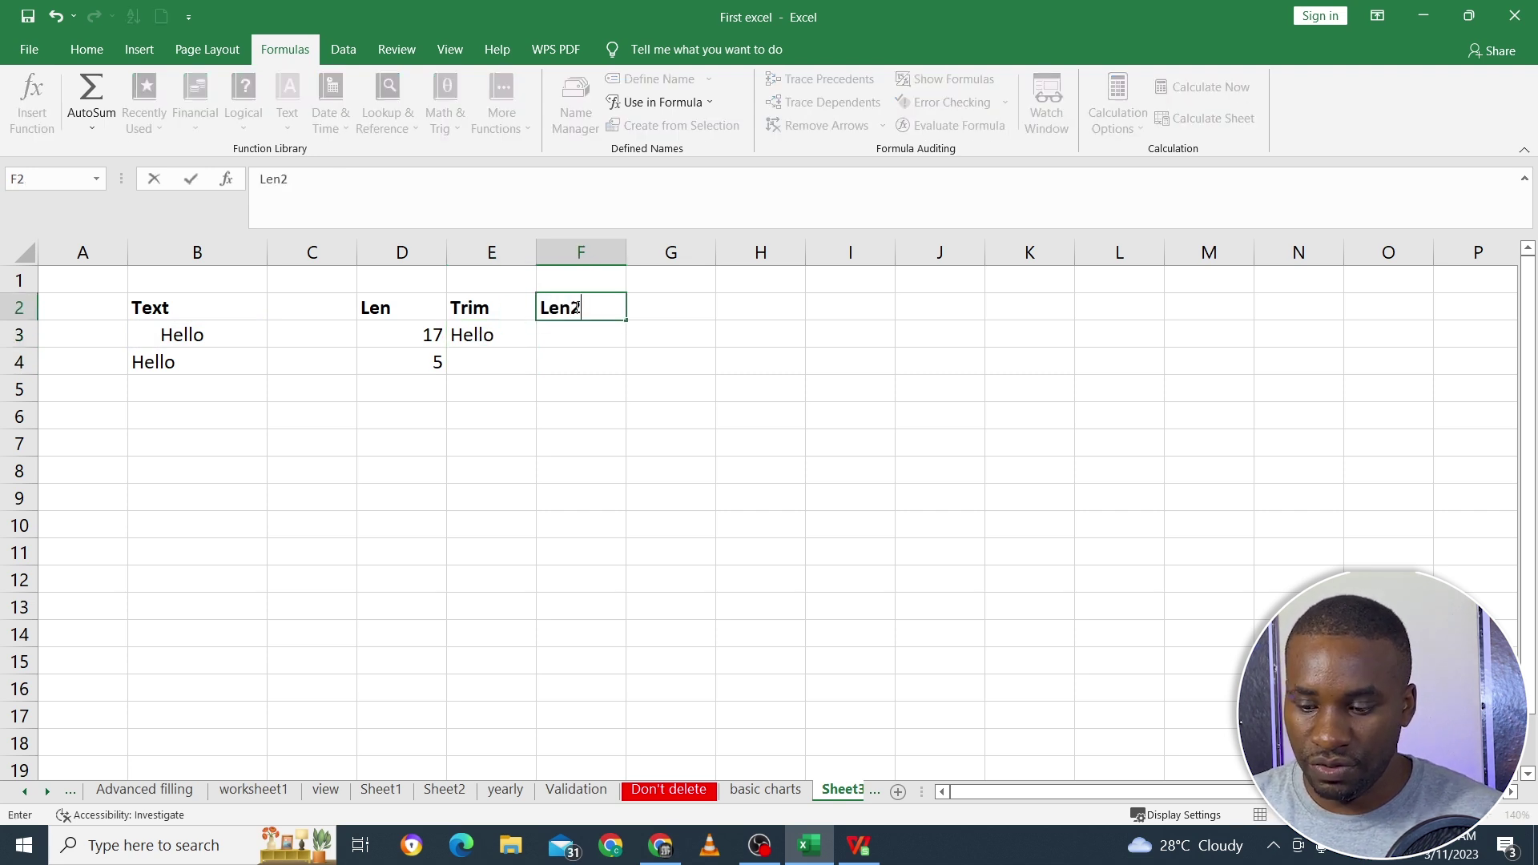
key(Return)
Enter the formula =LEN(E3) in cell F3 to count the characters of the trimmed text.
text(=)
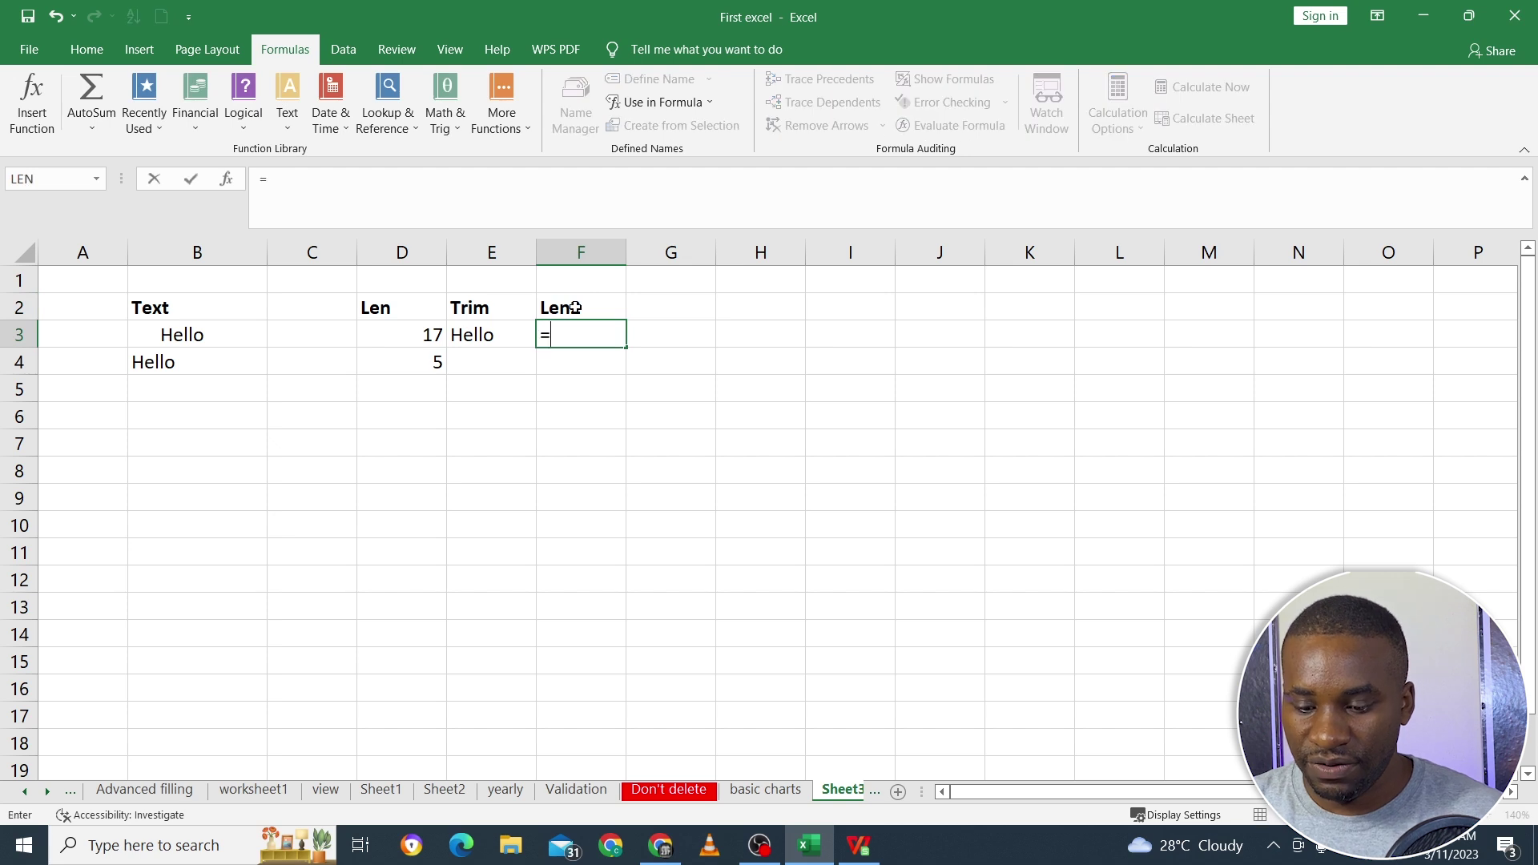
text(len)
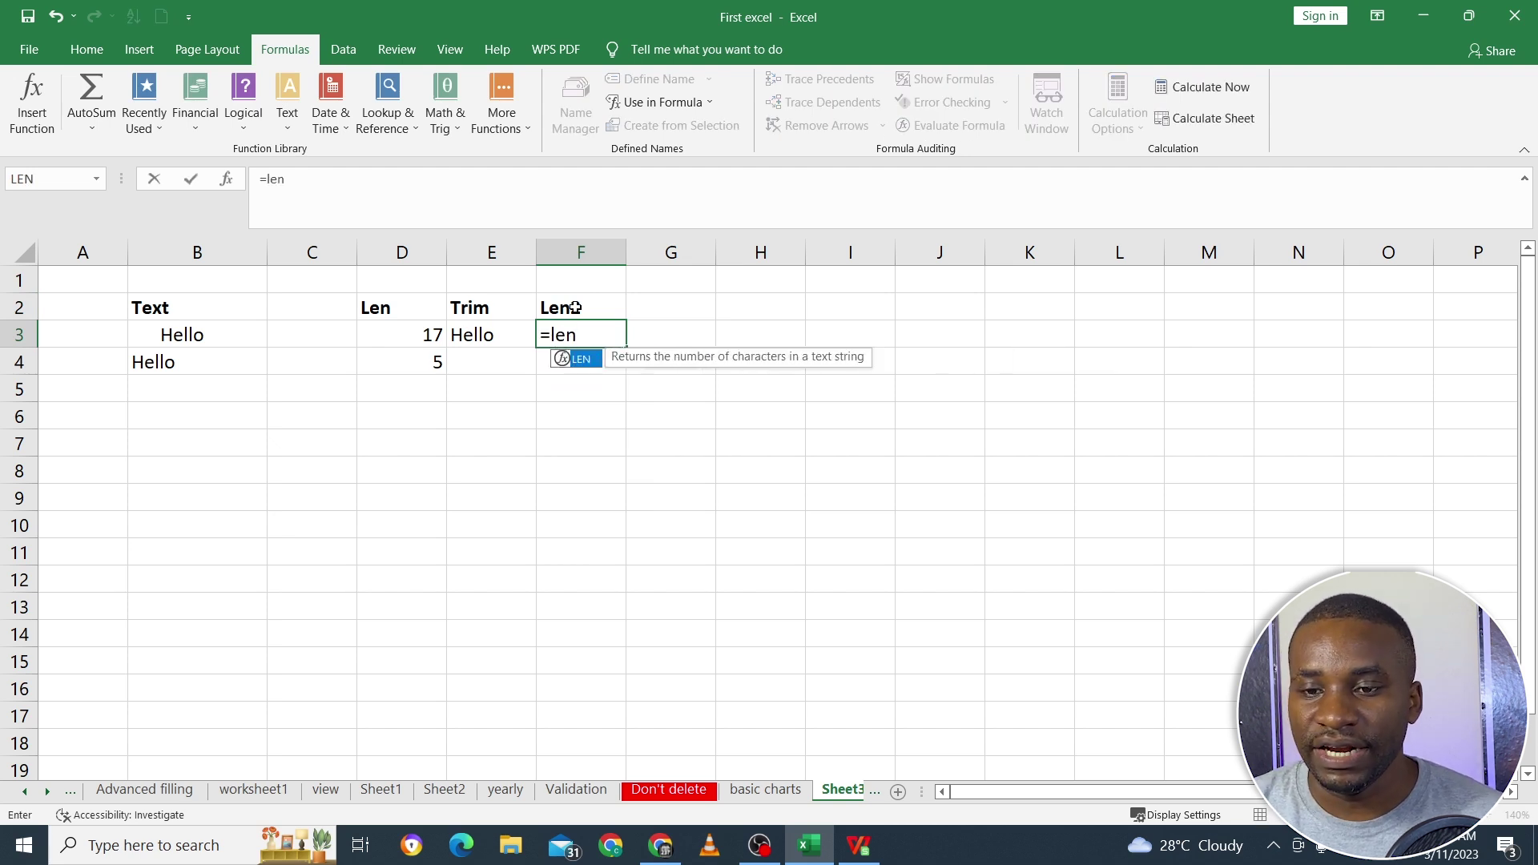
double_click(583, 359)
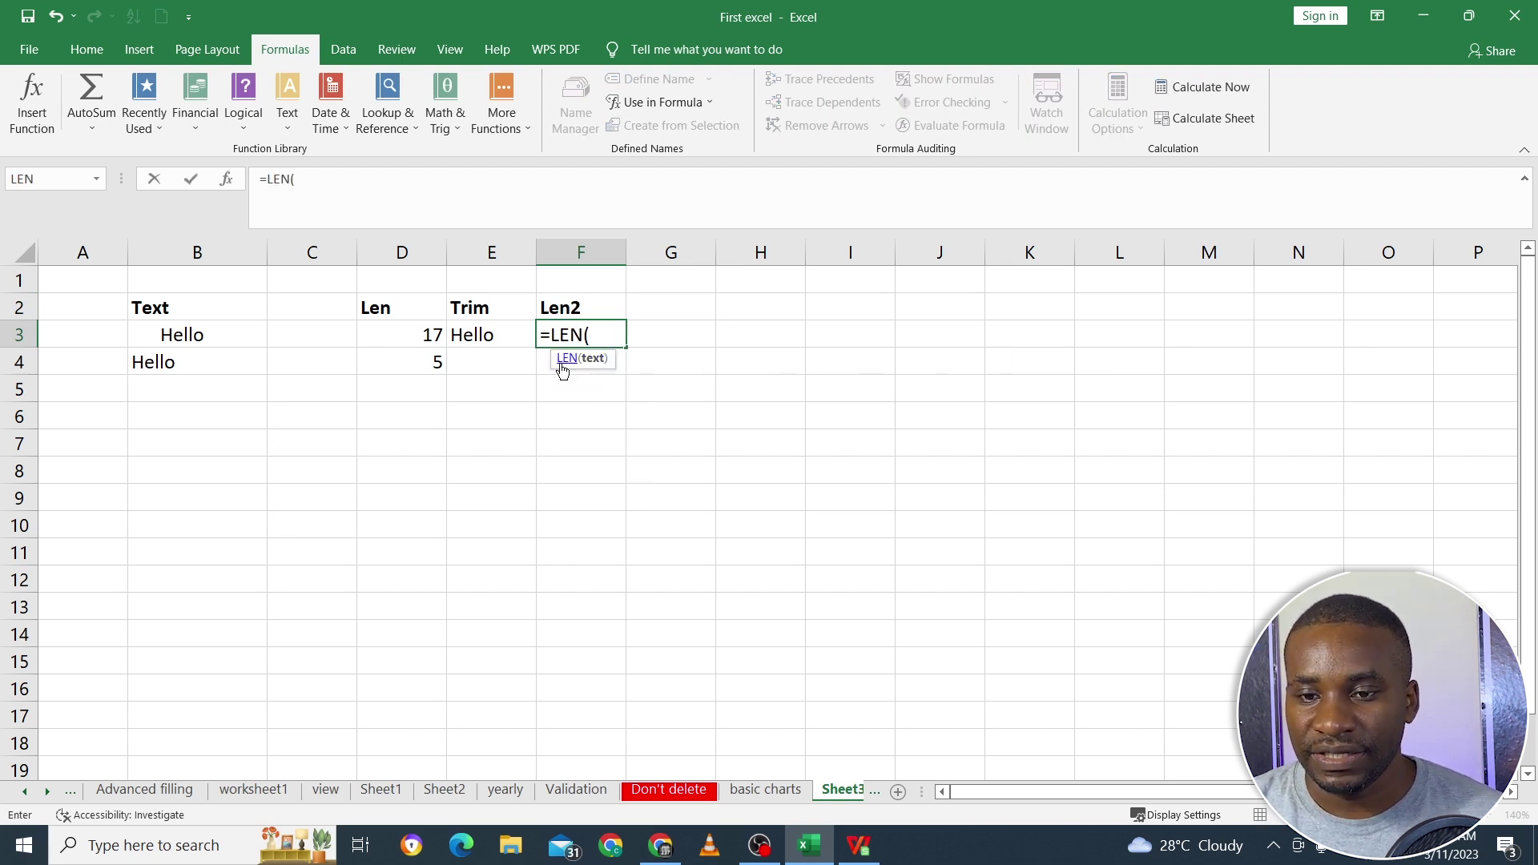
click(492, 336)
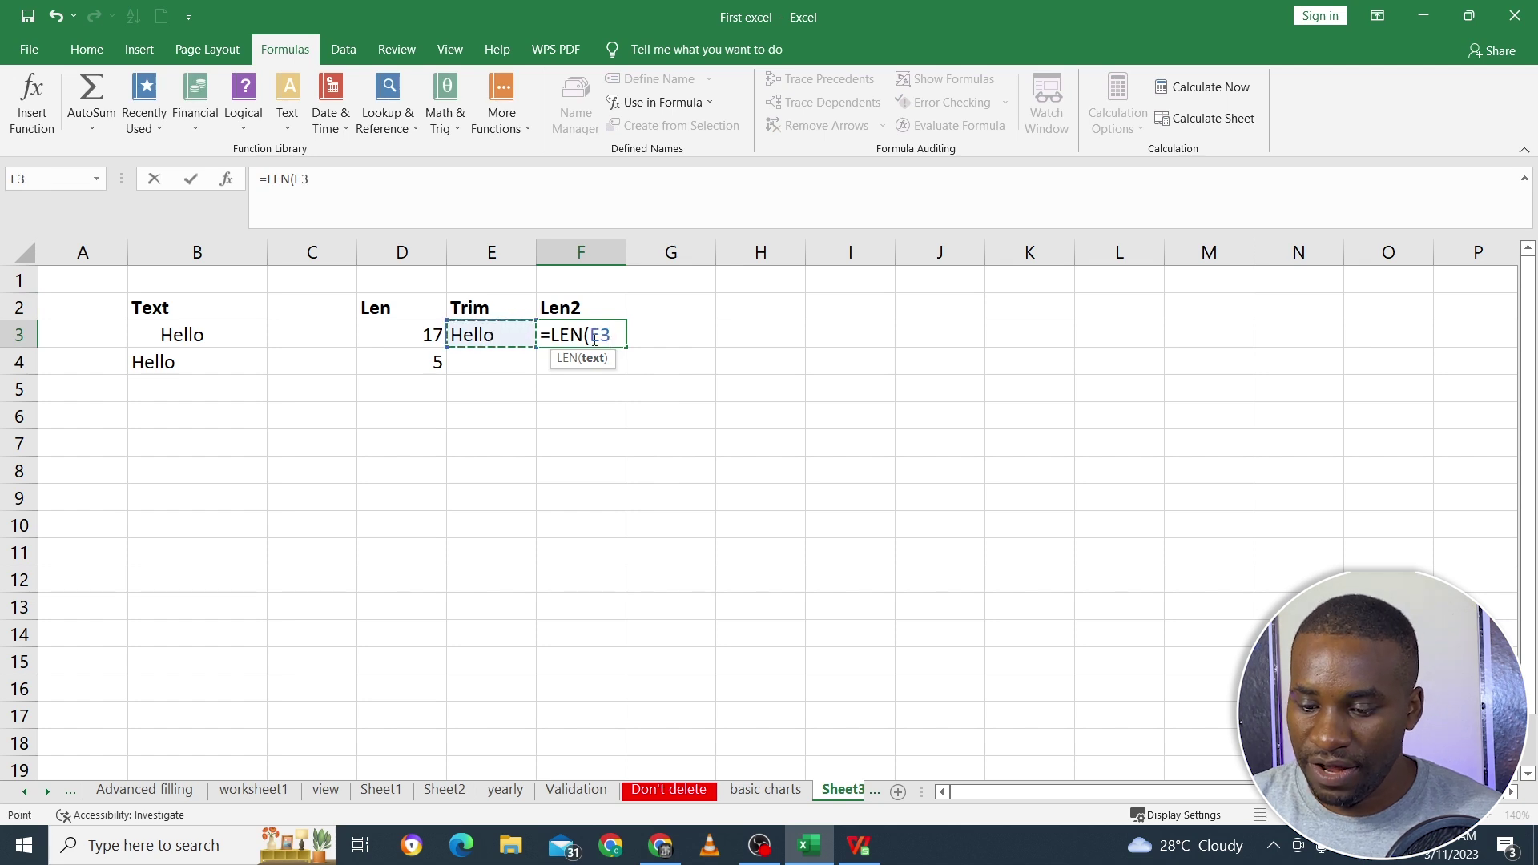
text())
key(Return)
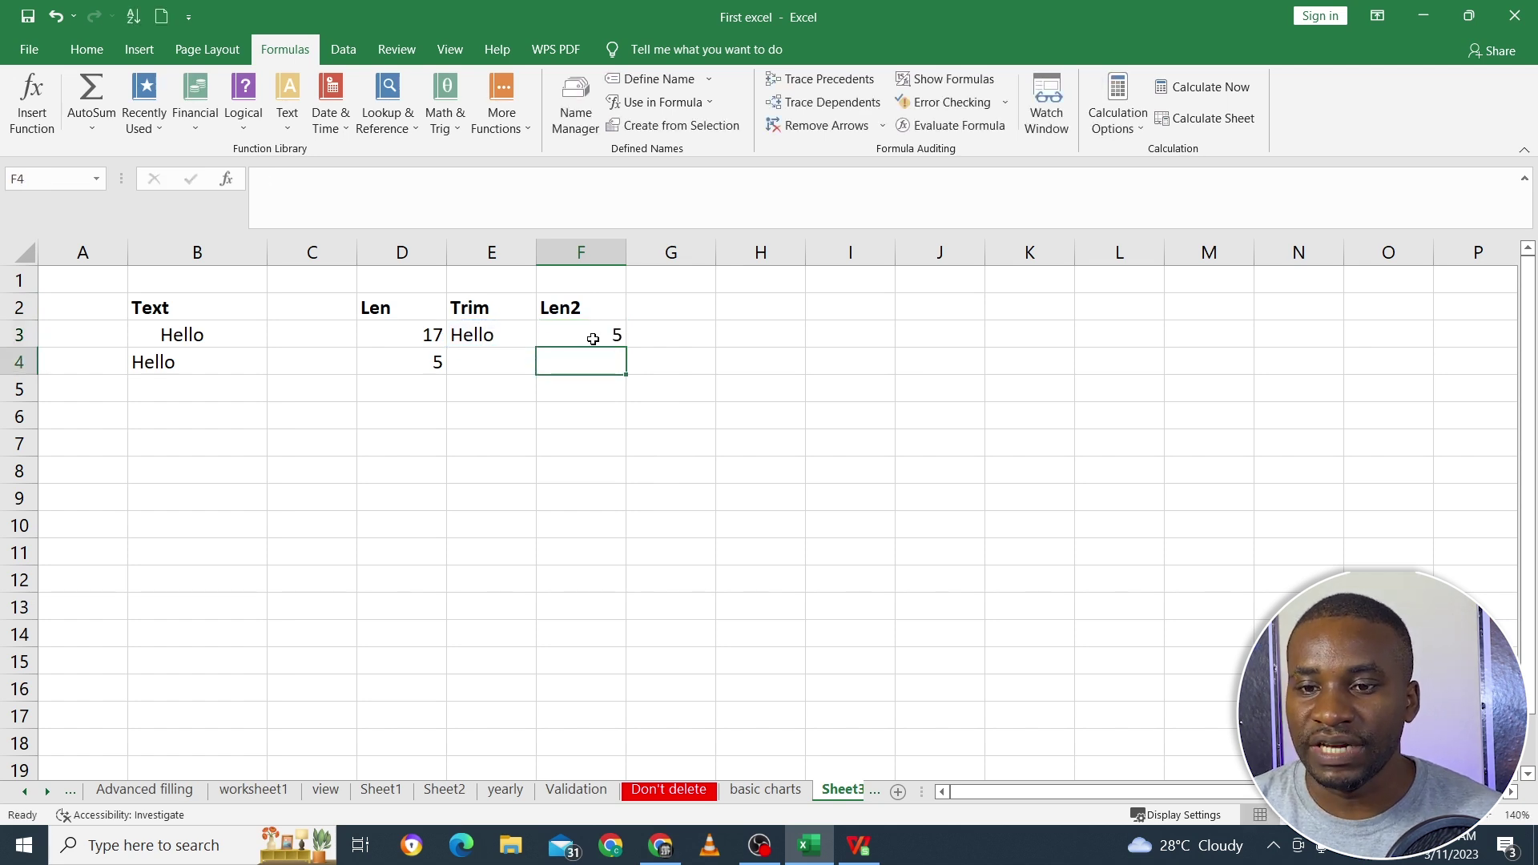
Examine the LEN formulas in F3 and D3, the source text in B3 and the TRIM formula in E3.
click(593, 339)
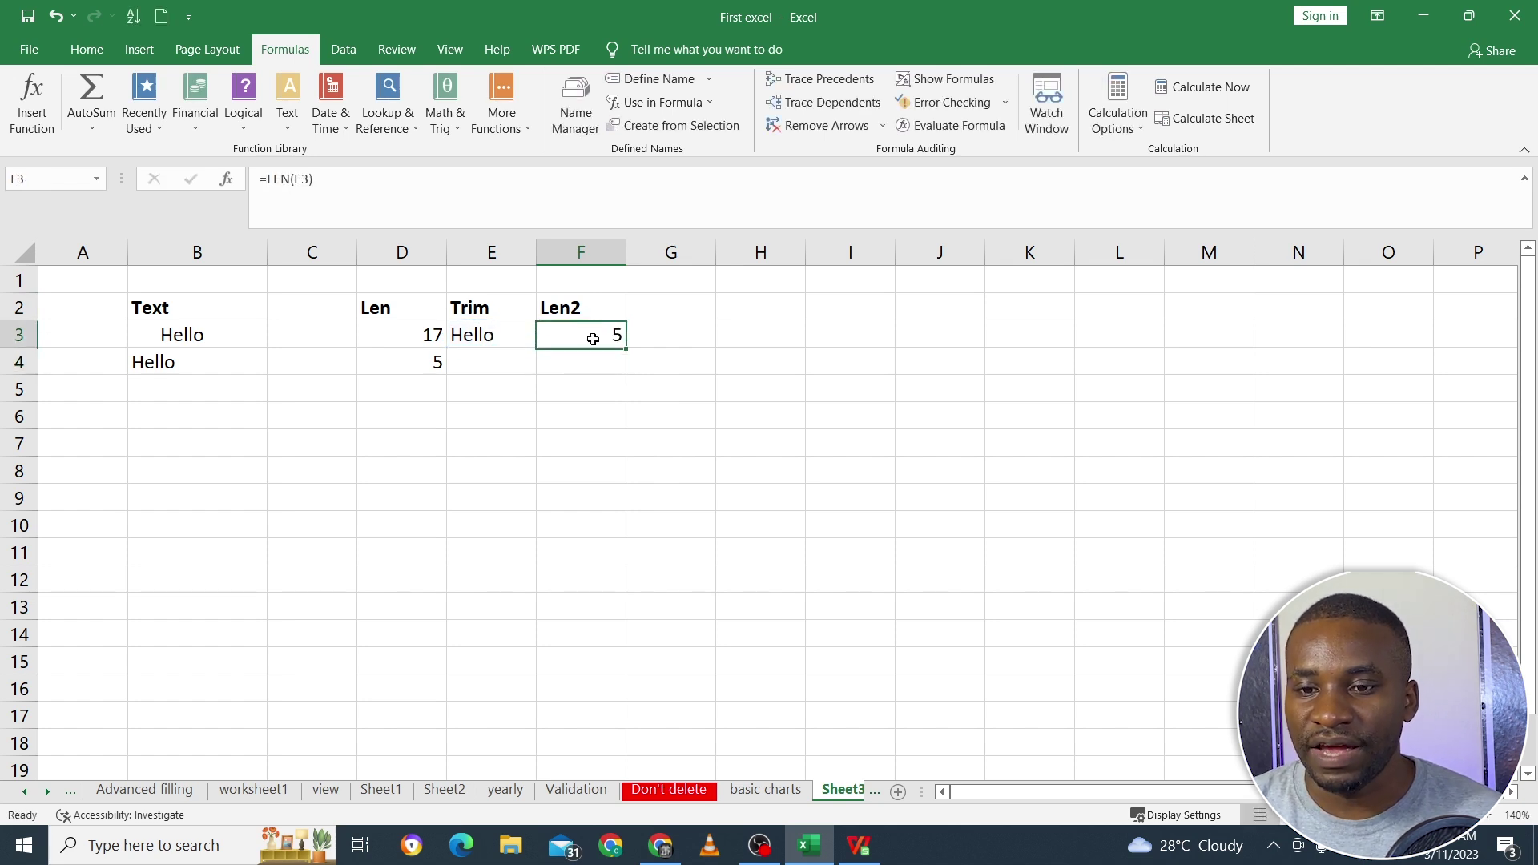
click(472, 314)
click(378, 334)
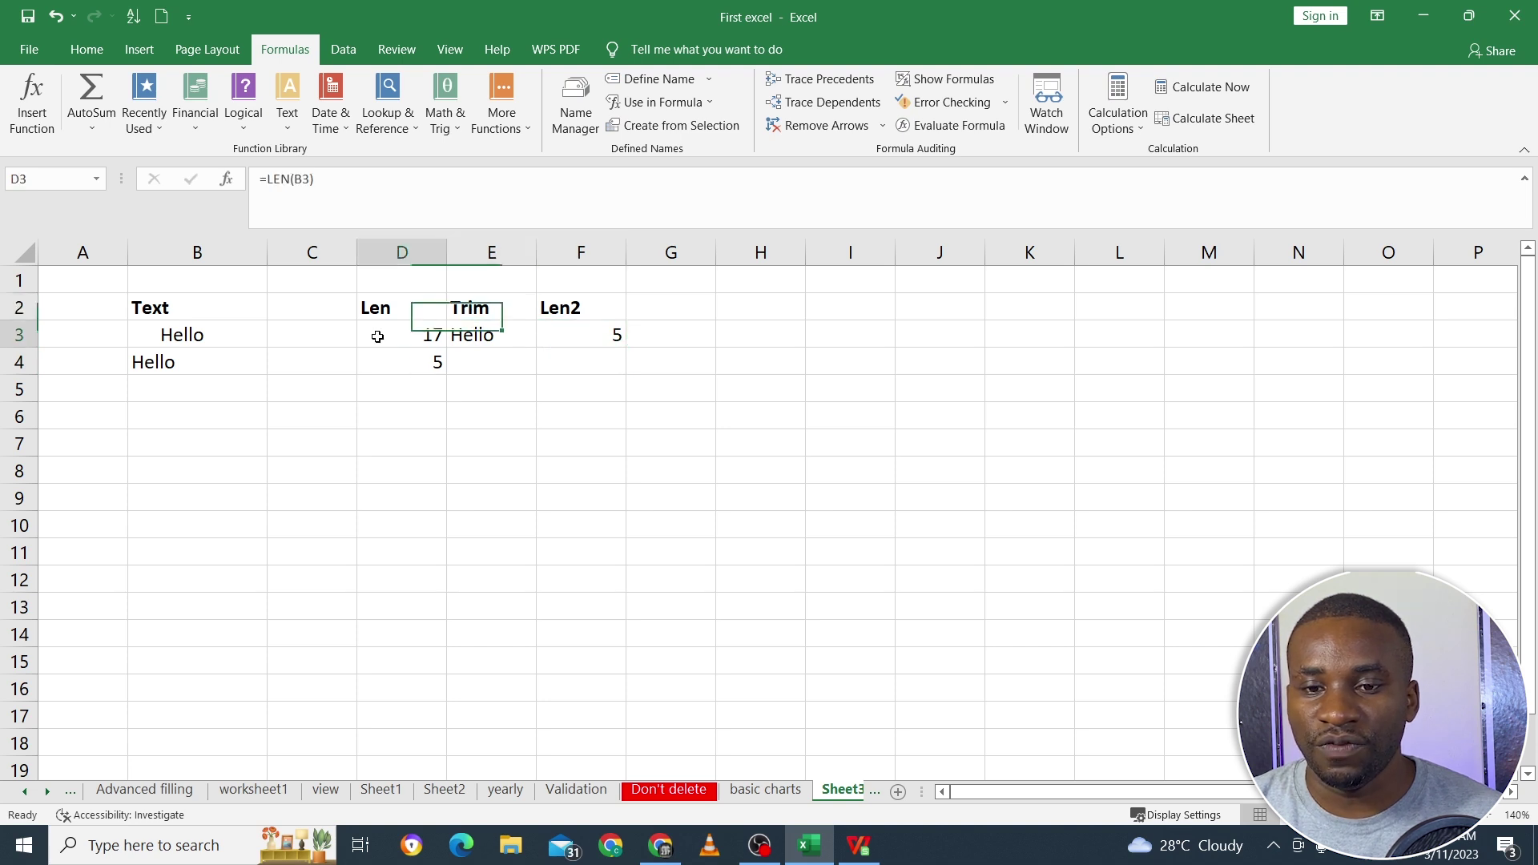
click(218, 337)
double_click(154, 335)
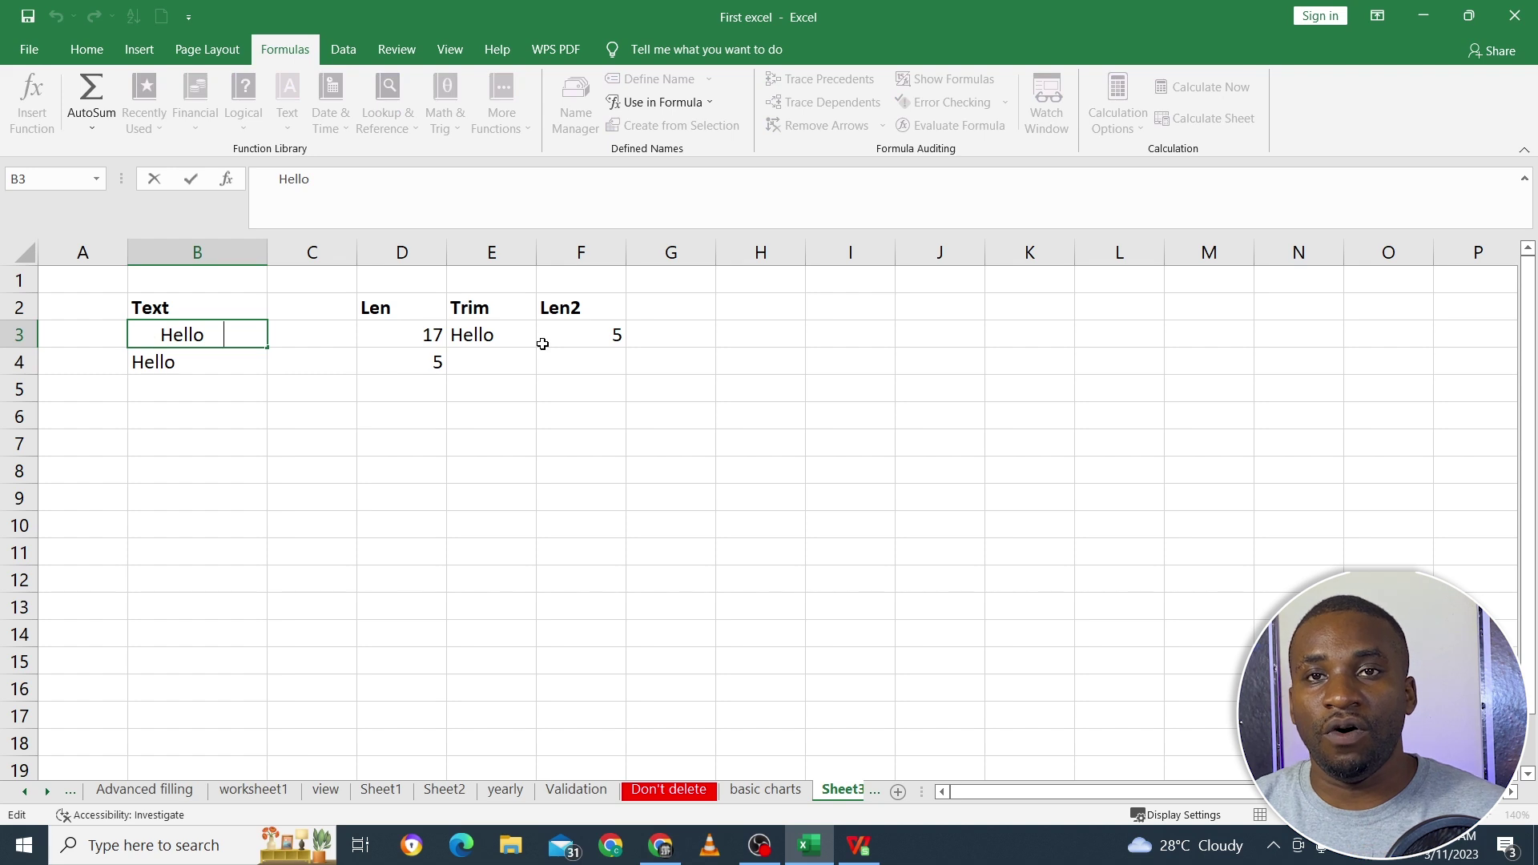
click(491, 344)
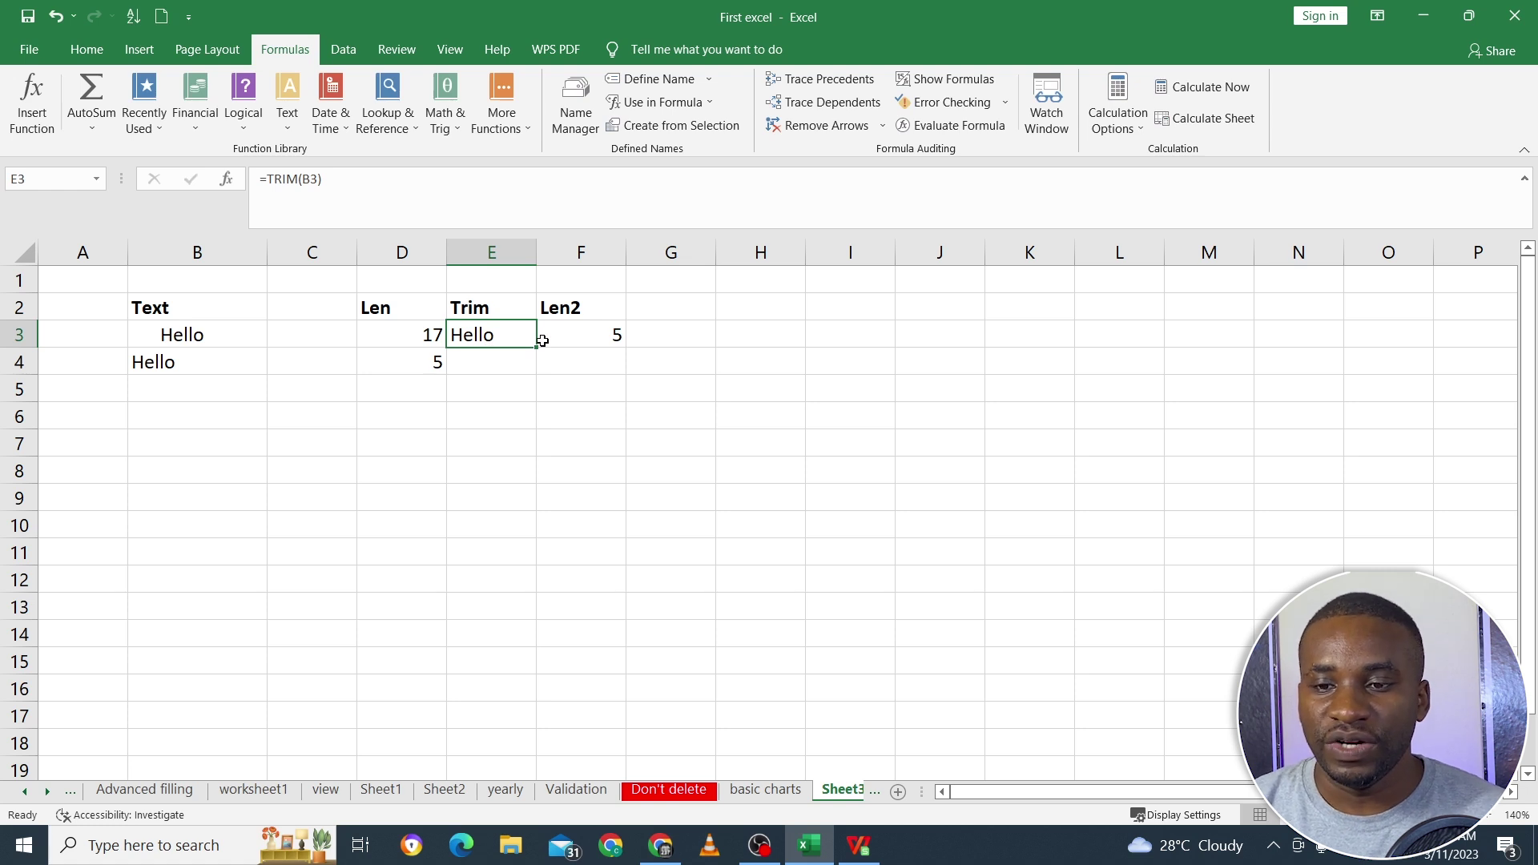
Enter the heading "Upper" in cell G2.
click(689, 288)
click(685, 302)
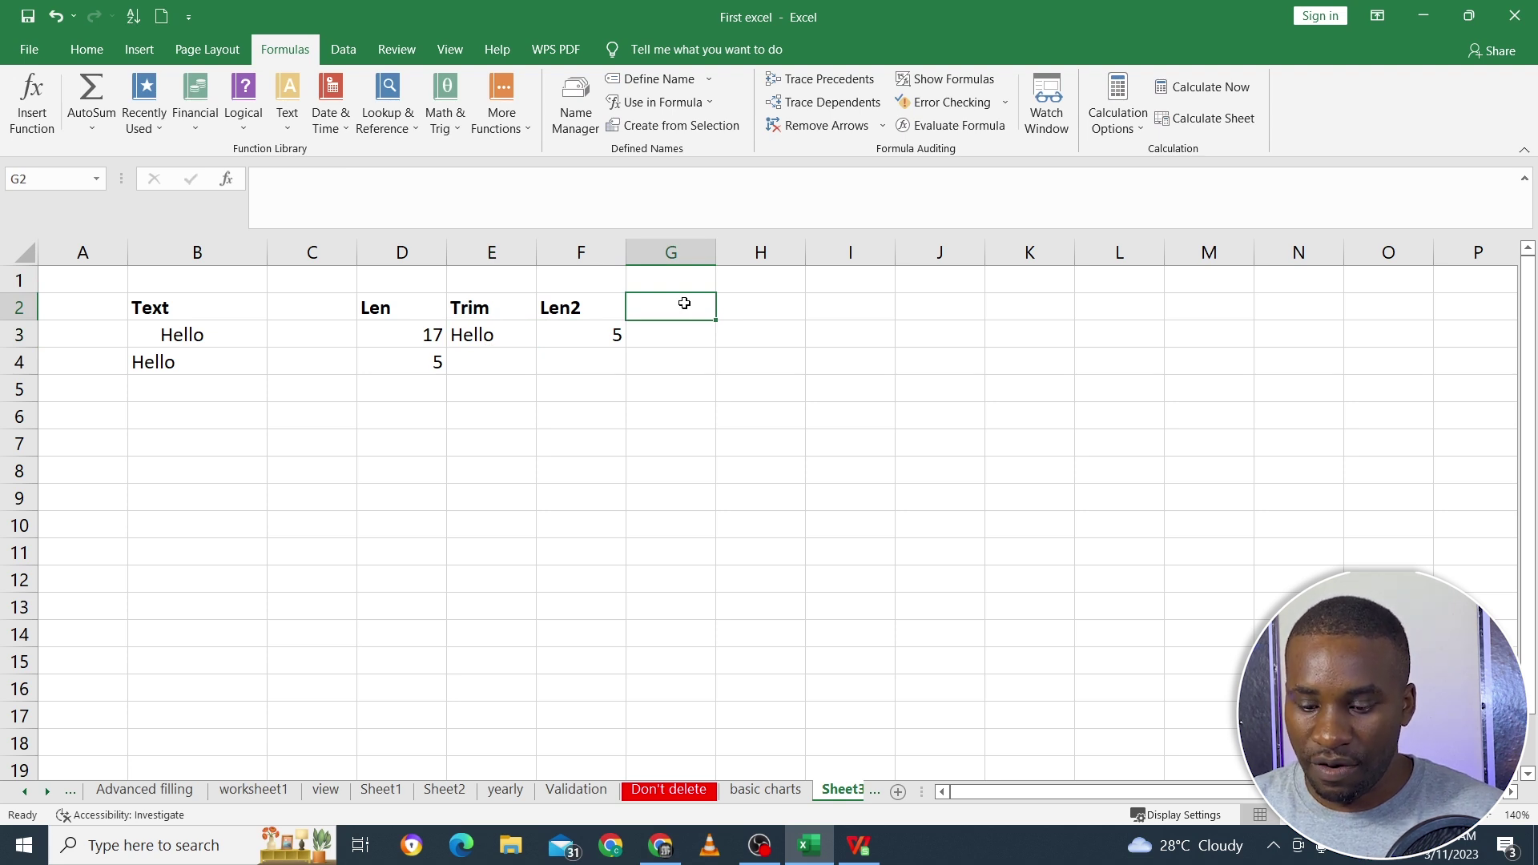
text(Upper)
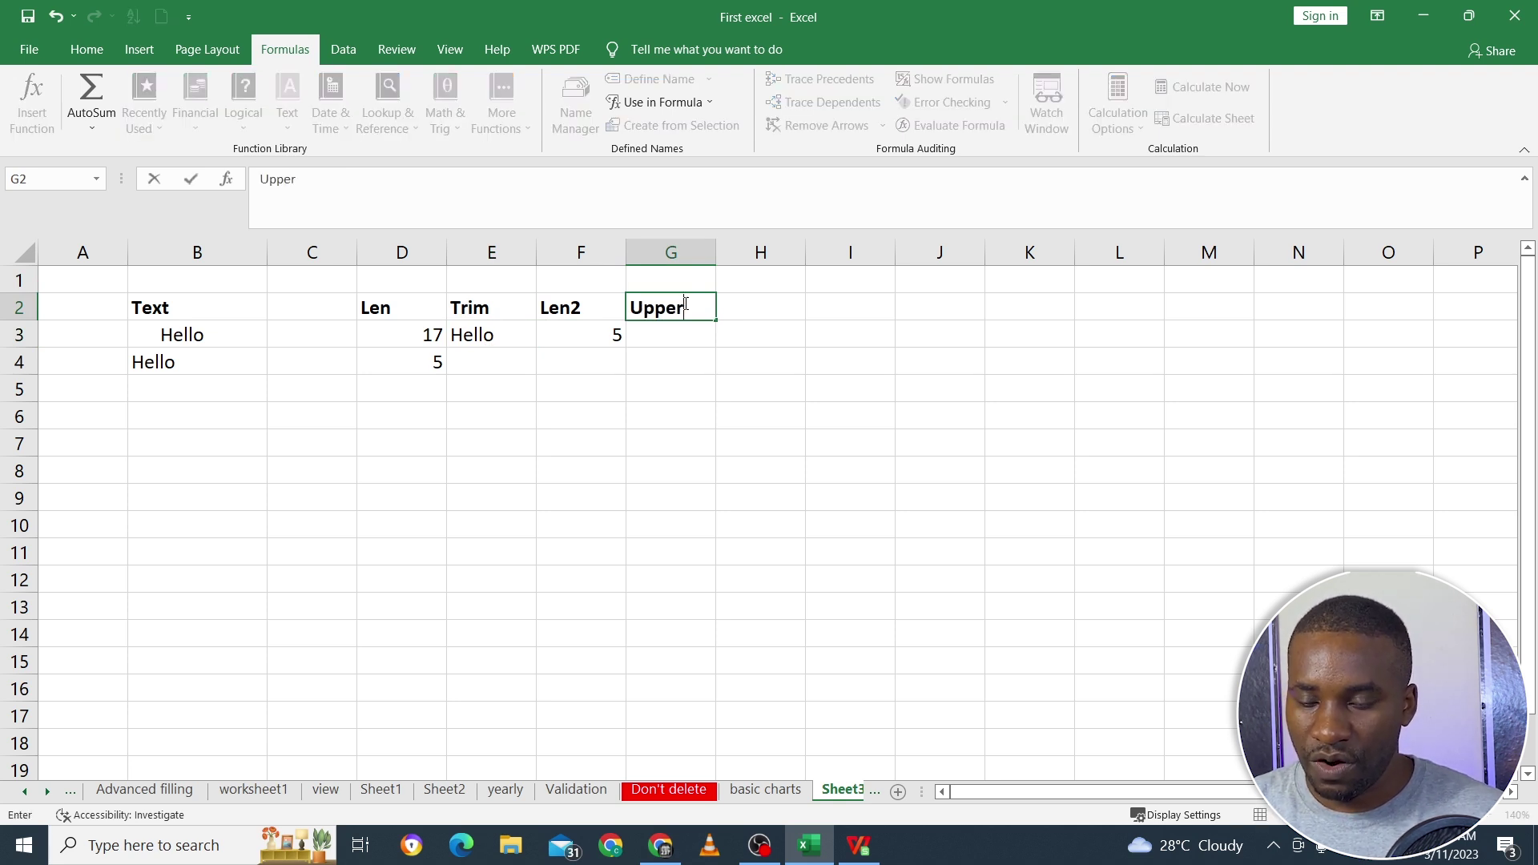
key(Return)
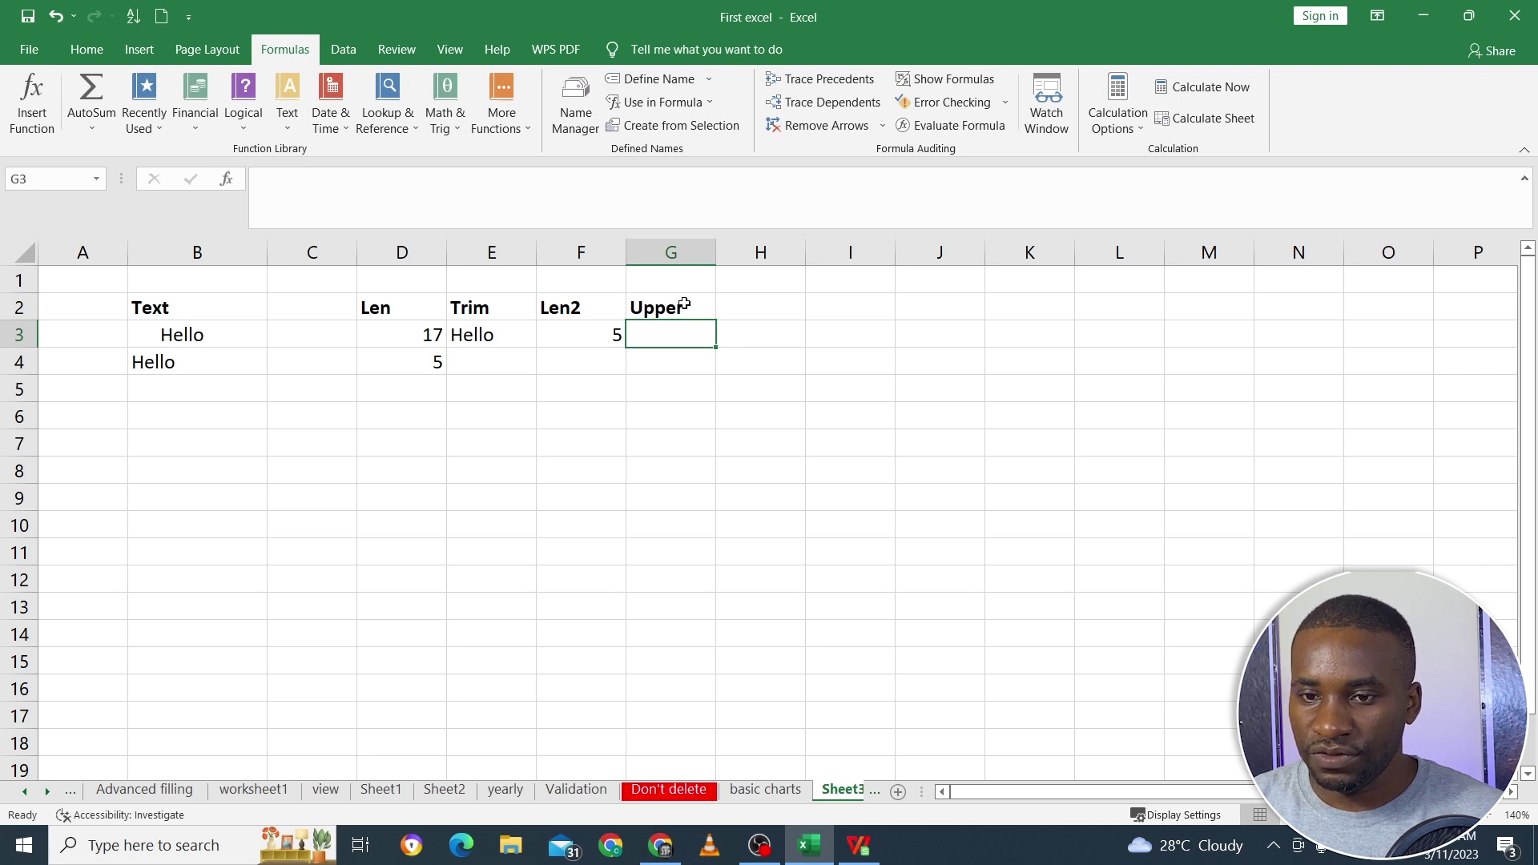
Enter the heading "Lower" in cell H2, with a capital L.
key(Up)
key(Right)
text(low)
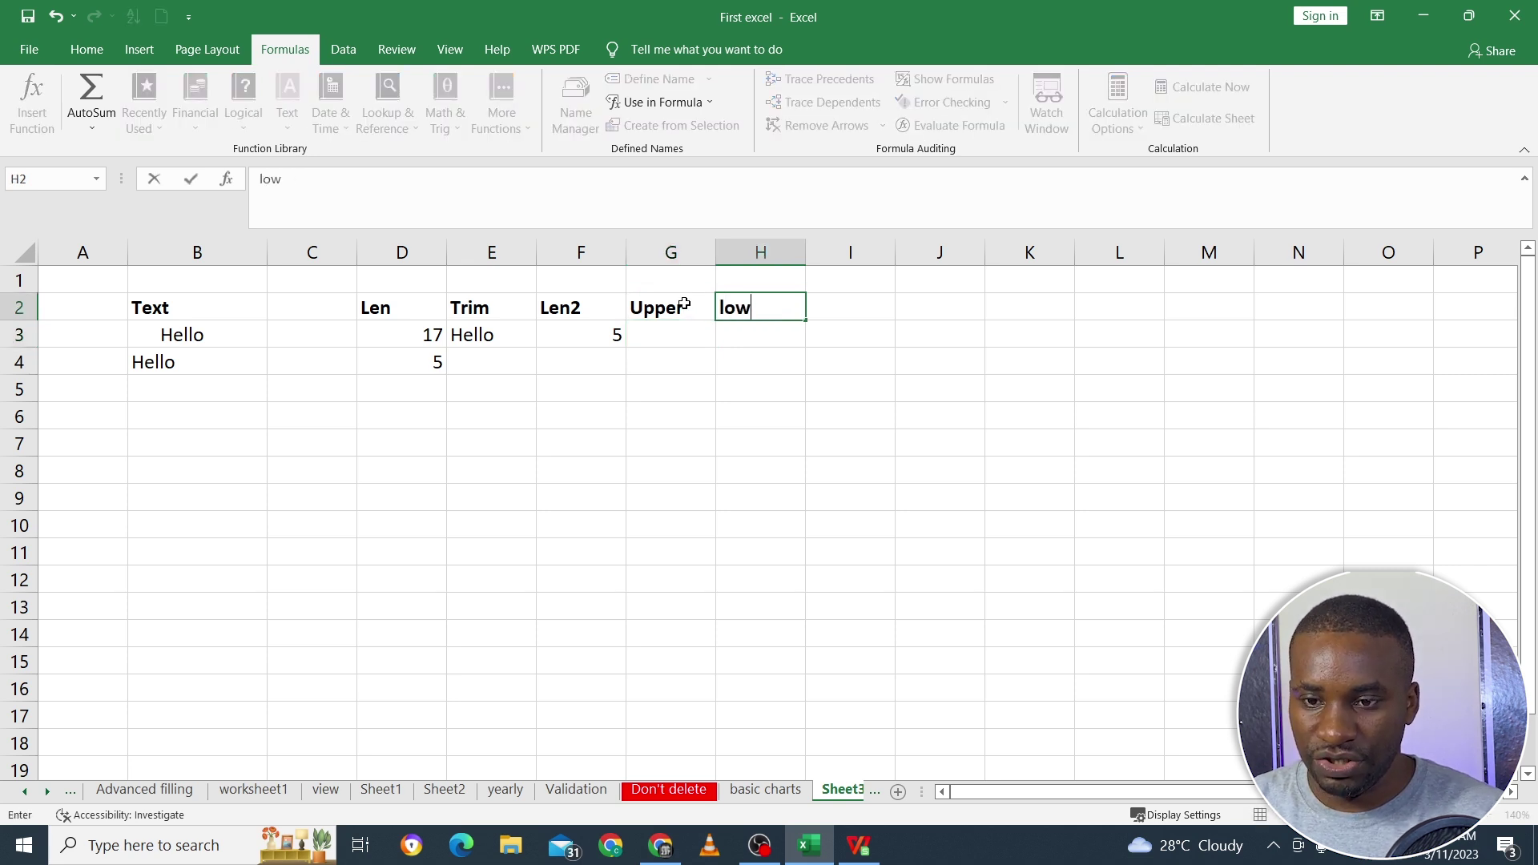
key(BackSpace)
key(BackSpace)
key(BackSpace)
text(Low)
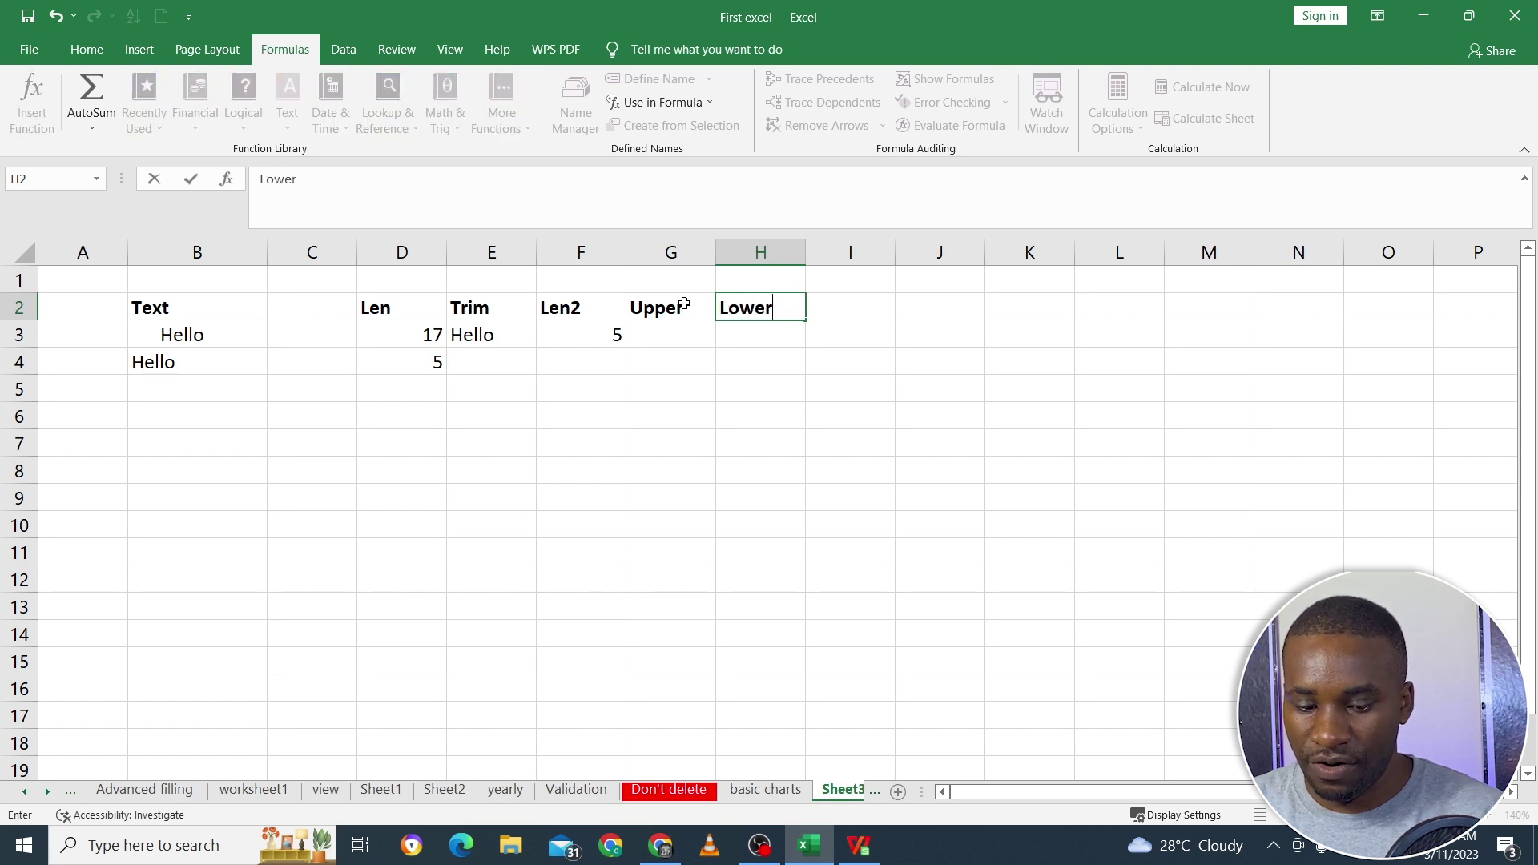
text(er)
key(Tab)
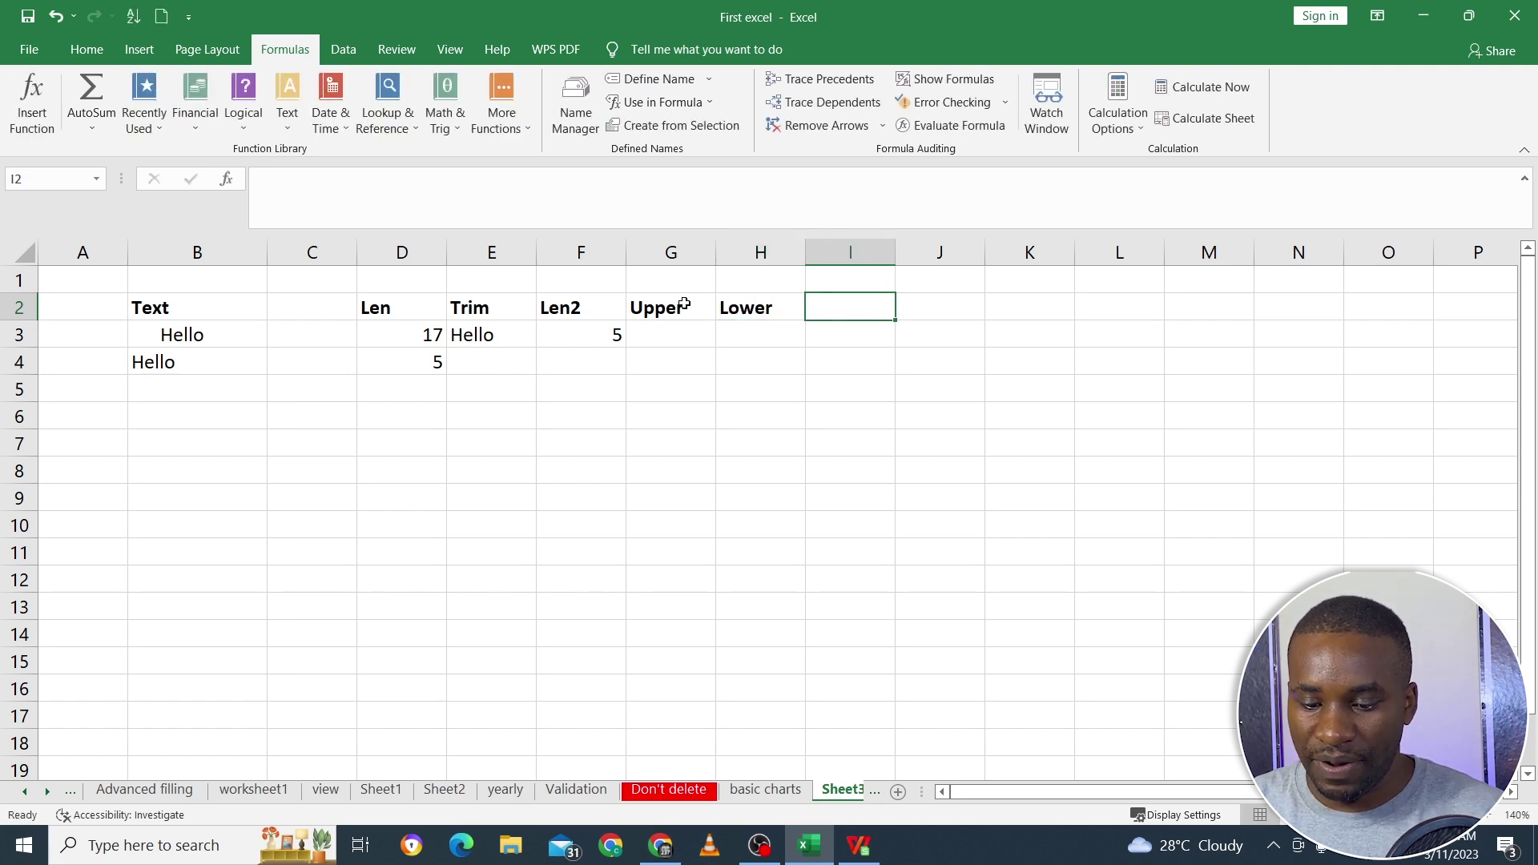
Enter the heading "Proper" in cell I2, with a capital P.
text(proper)
key(BackSpace)
key(BackSpace)
key(BackSpace)
key(BackSpace)
key(BackSpace)
text(Proper)
key(Return)
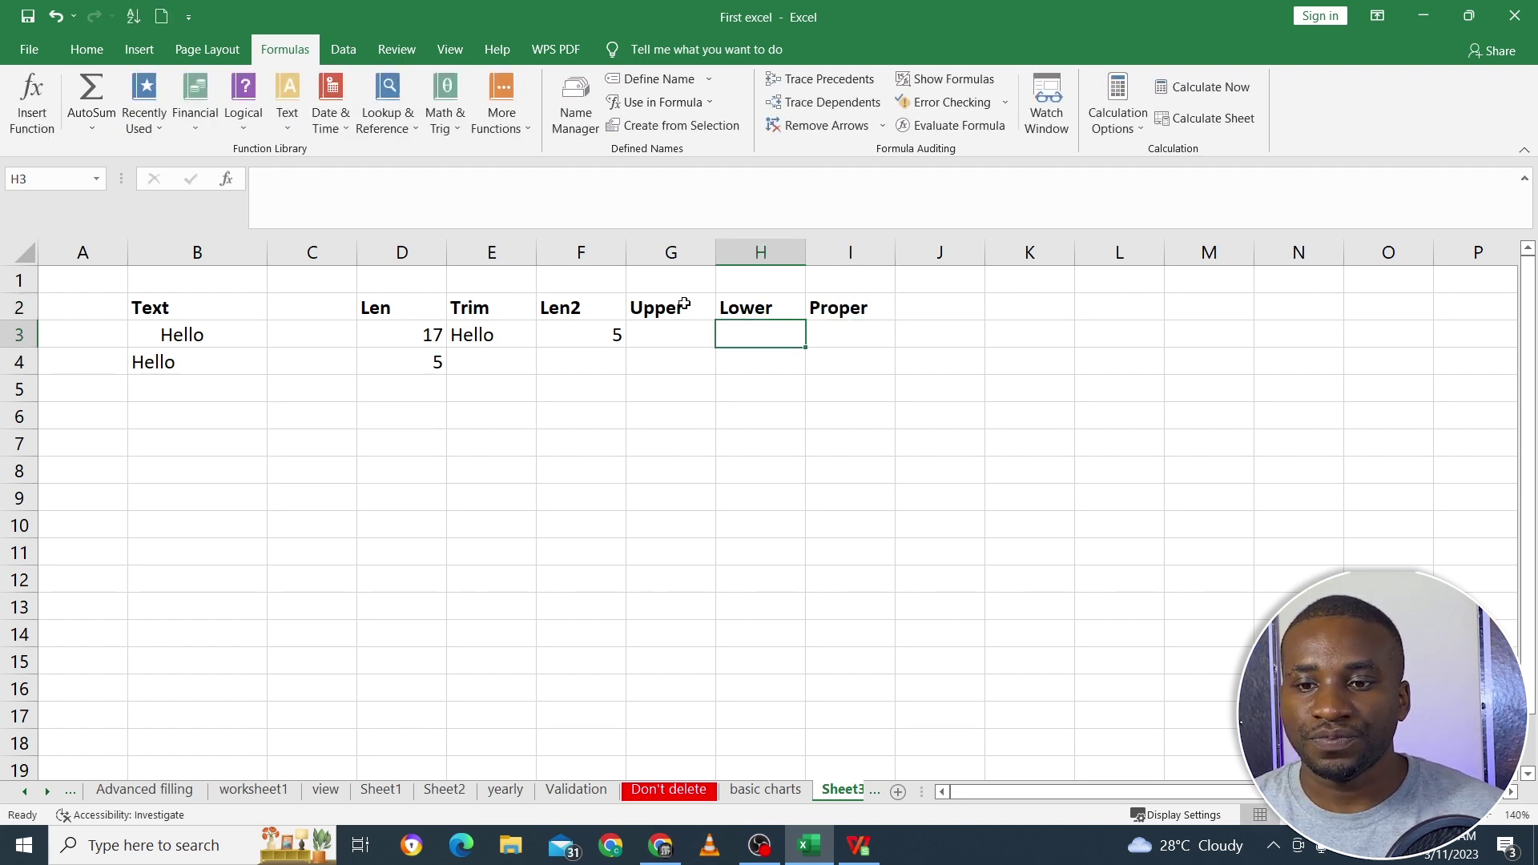
Enter the formula =UPPER(B3) in cell G3 to convert the text in B3 to uppercase.
click(641, 334)
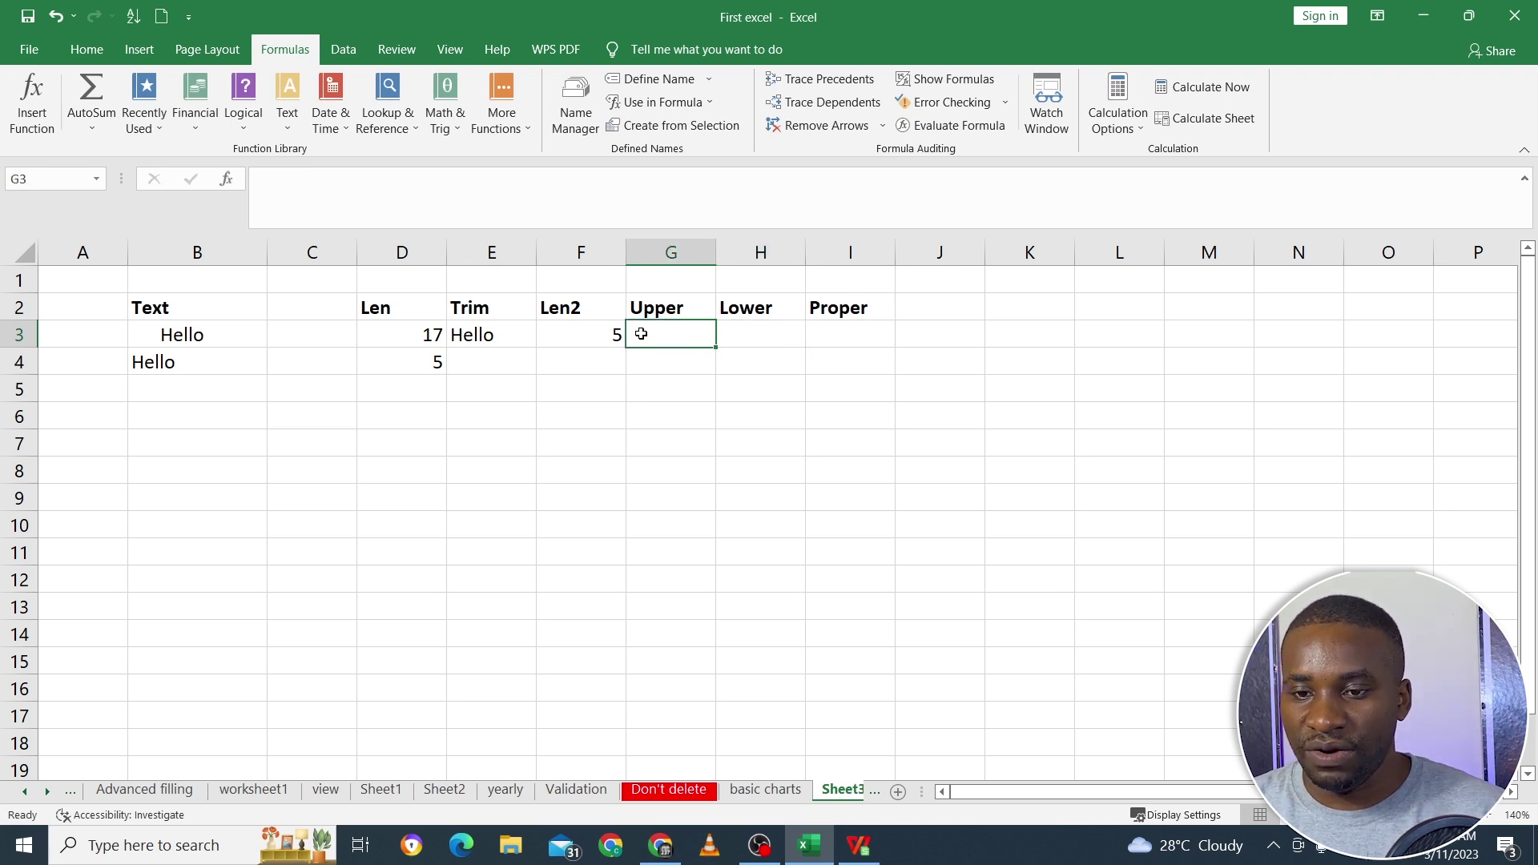
text(=up)
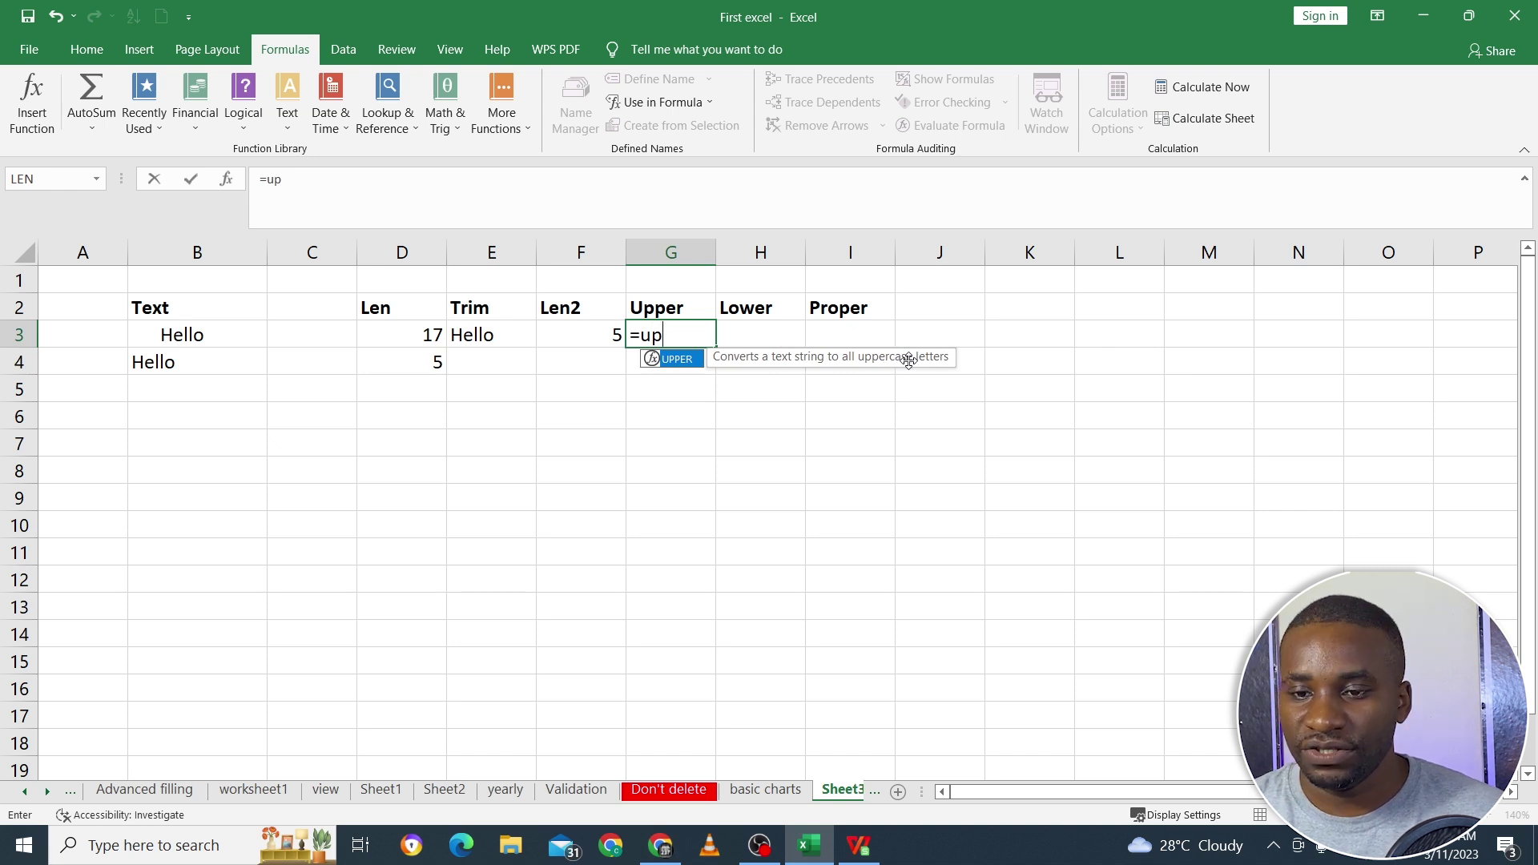
double_click(678, 360)
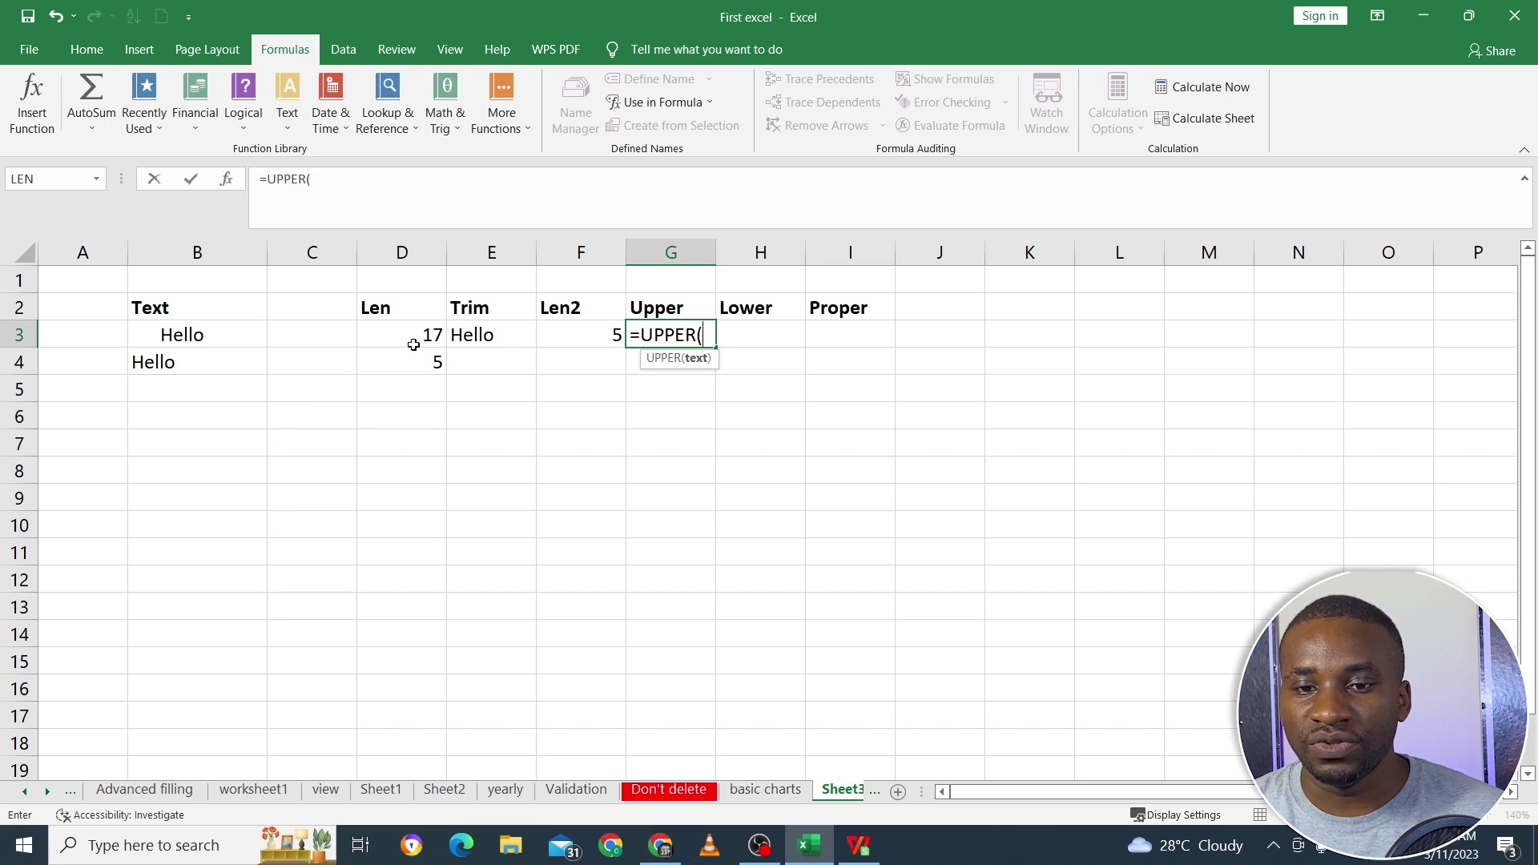
click(194, 335)
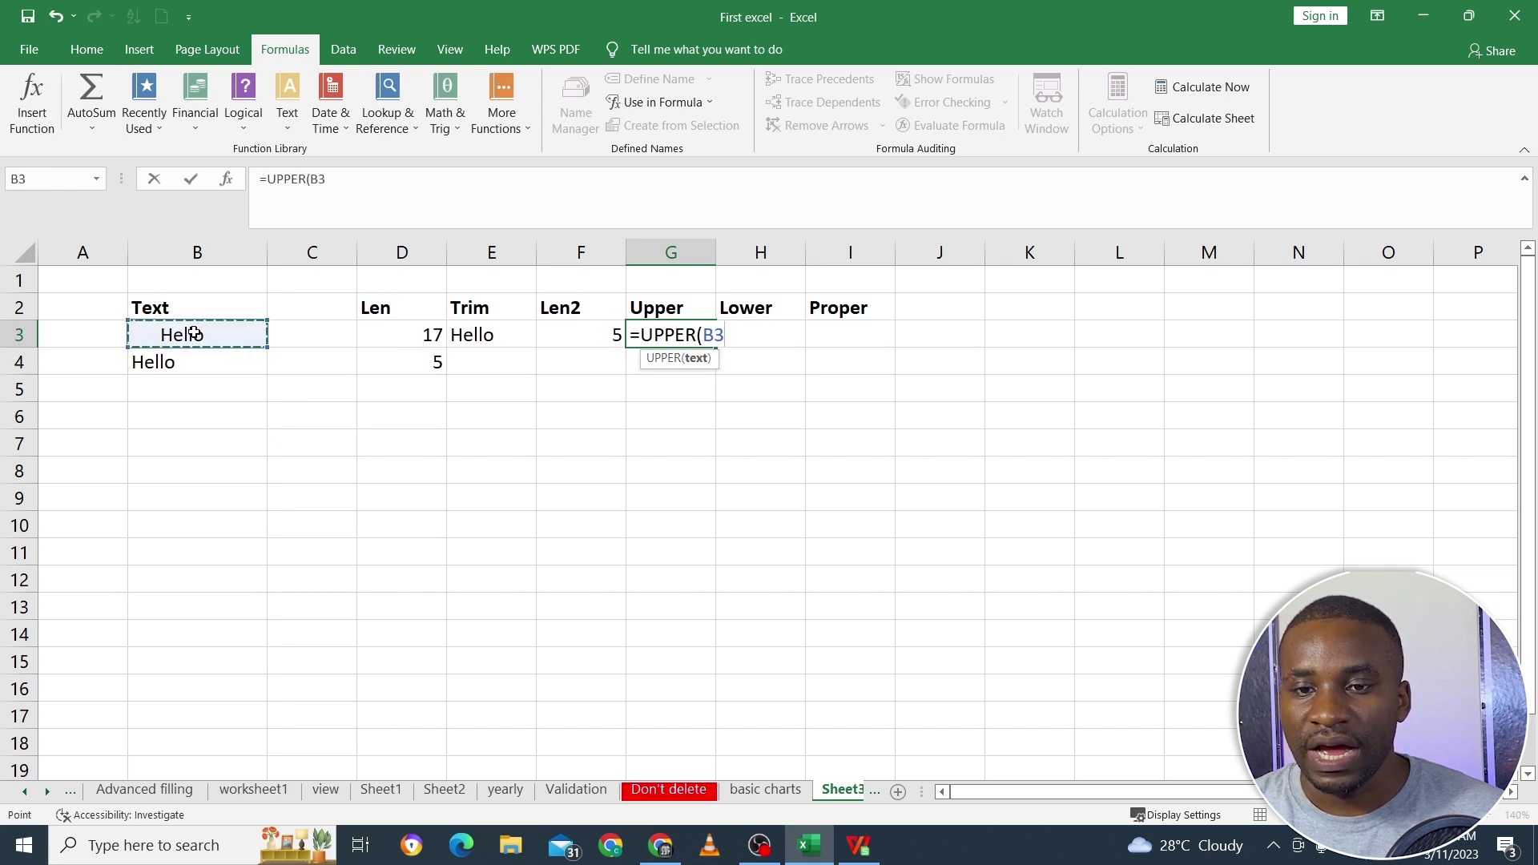
click(441, 173)
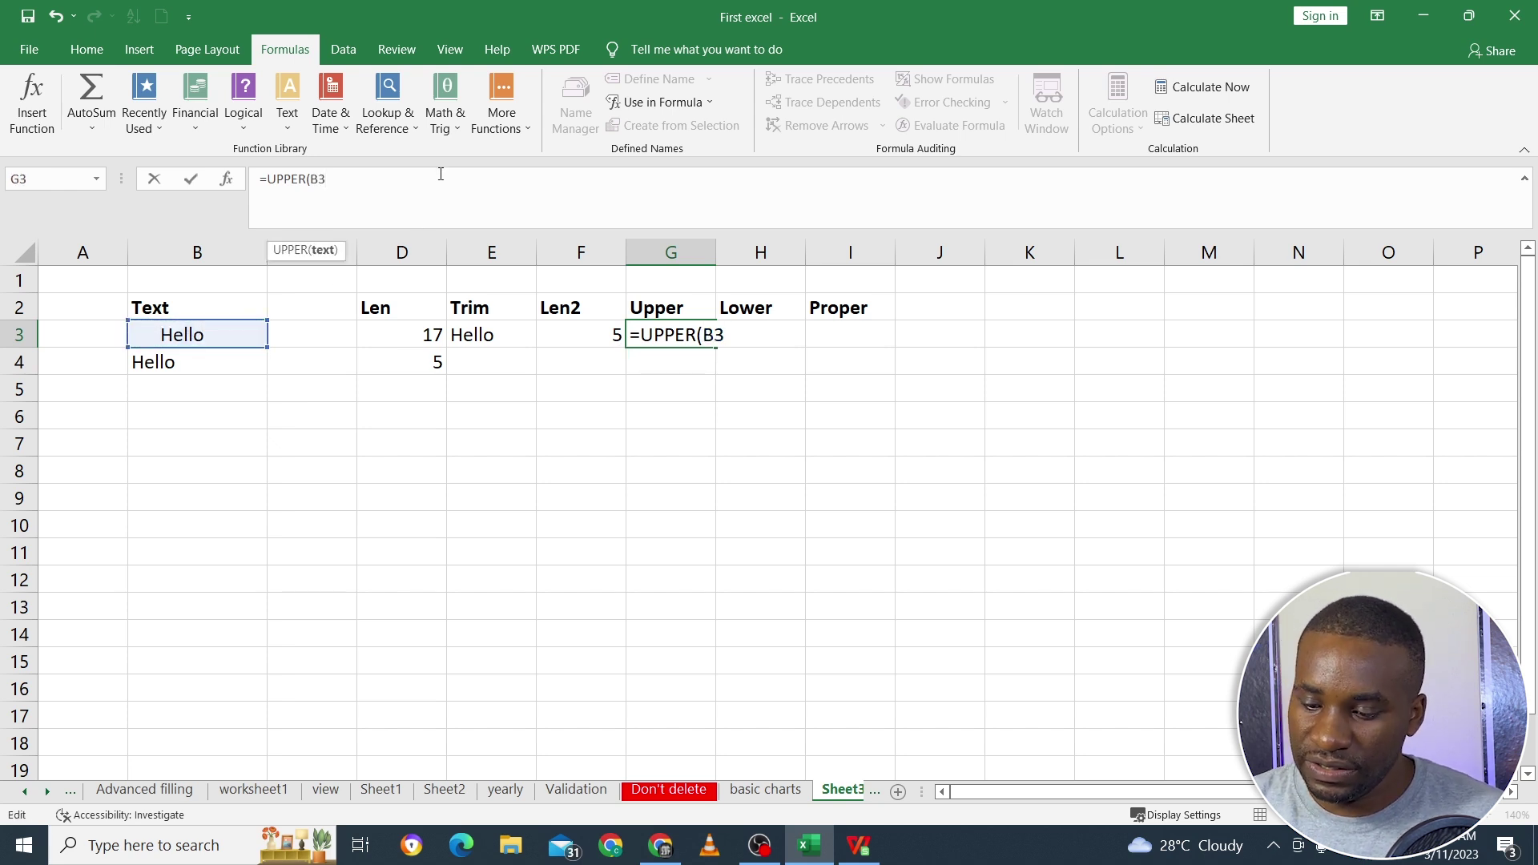
text())
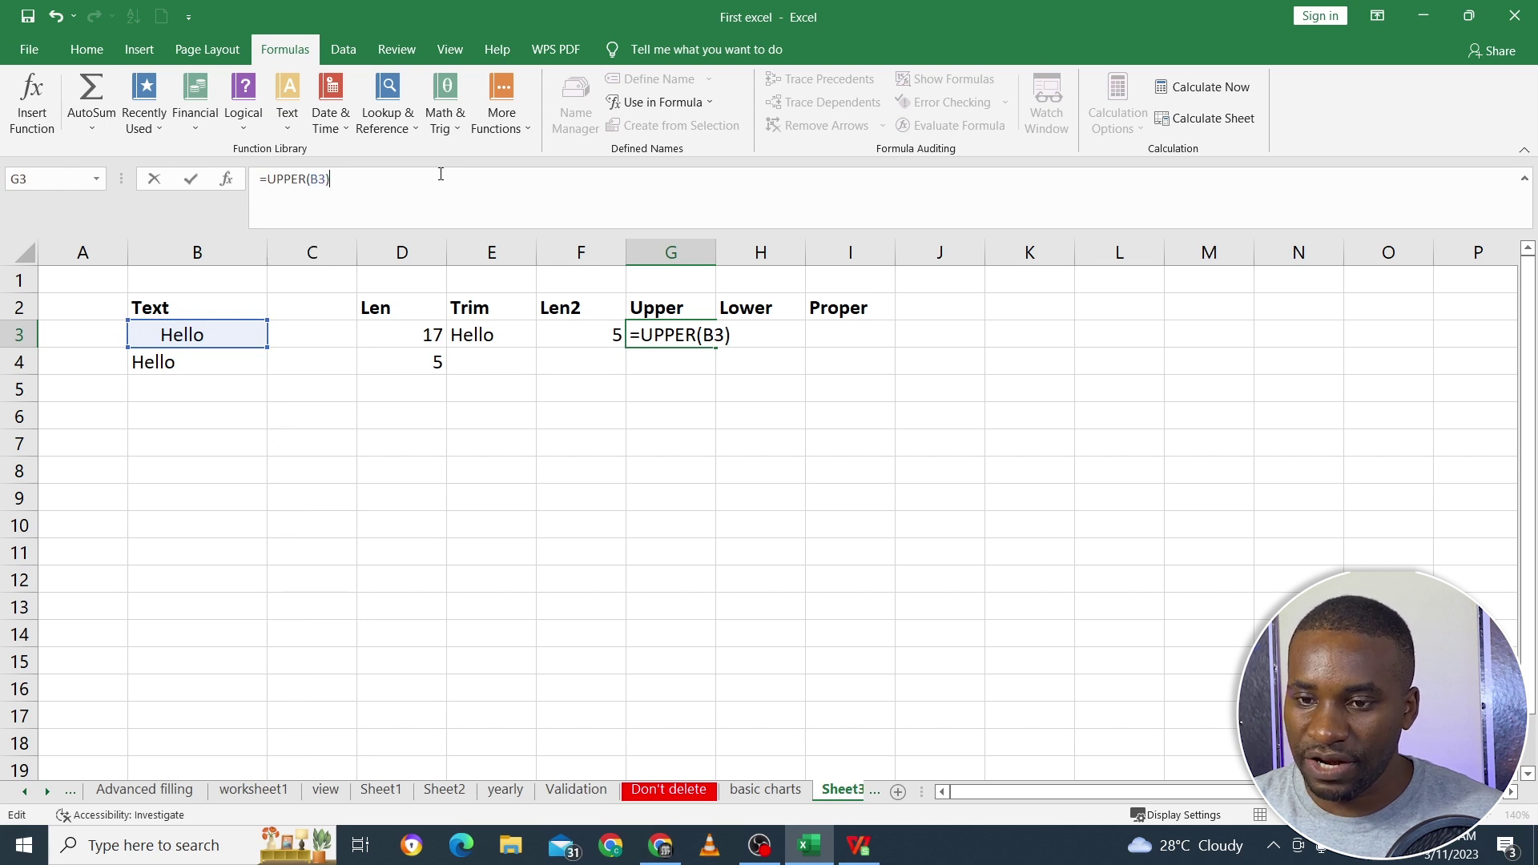
key(Return)
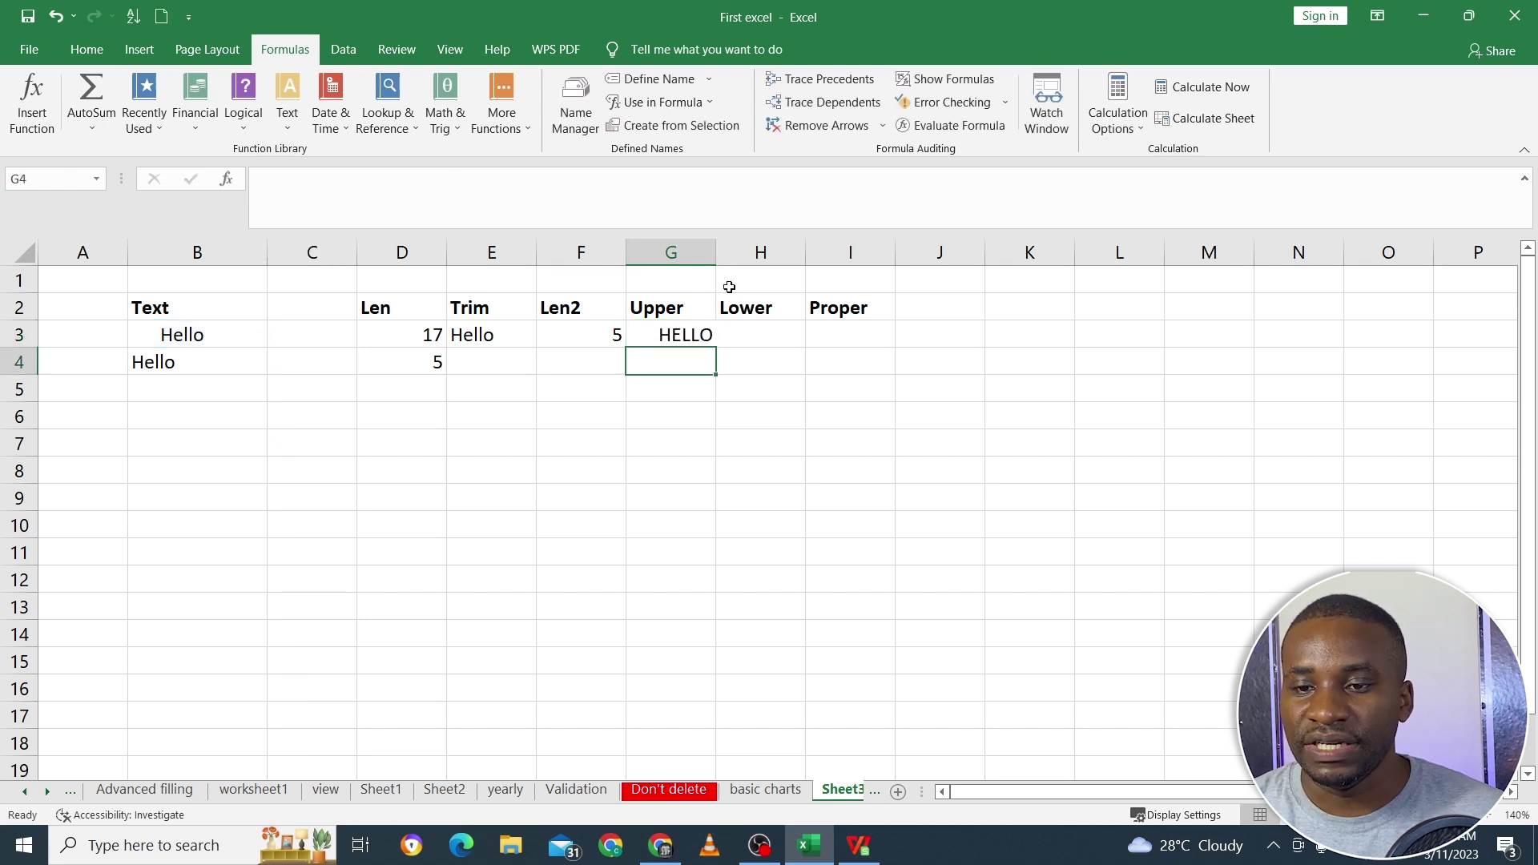
Compare the uppercase text in G3 with B3 and autofit the width of column G.
click(687, 337)
click(208, 334)
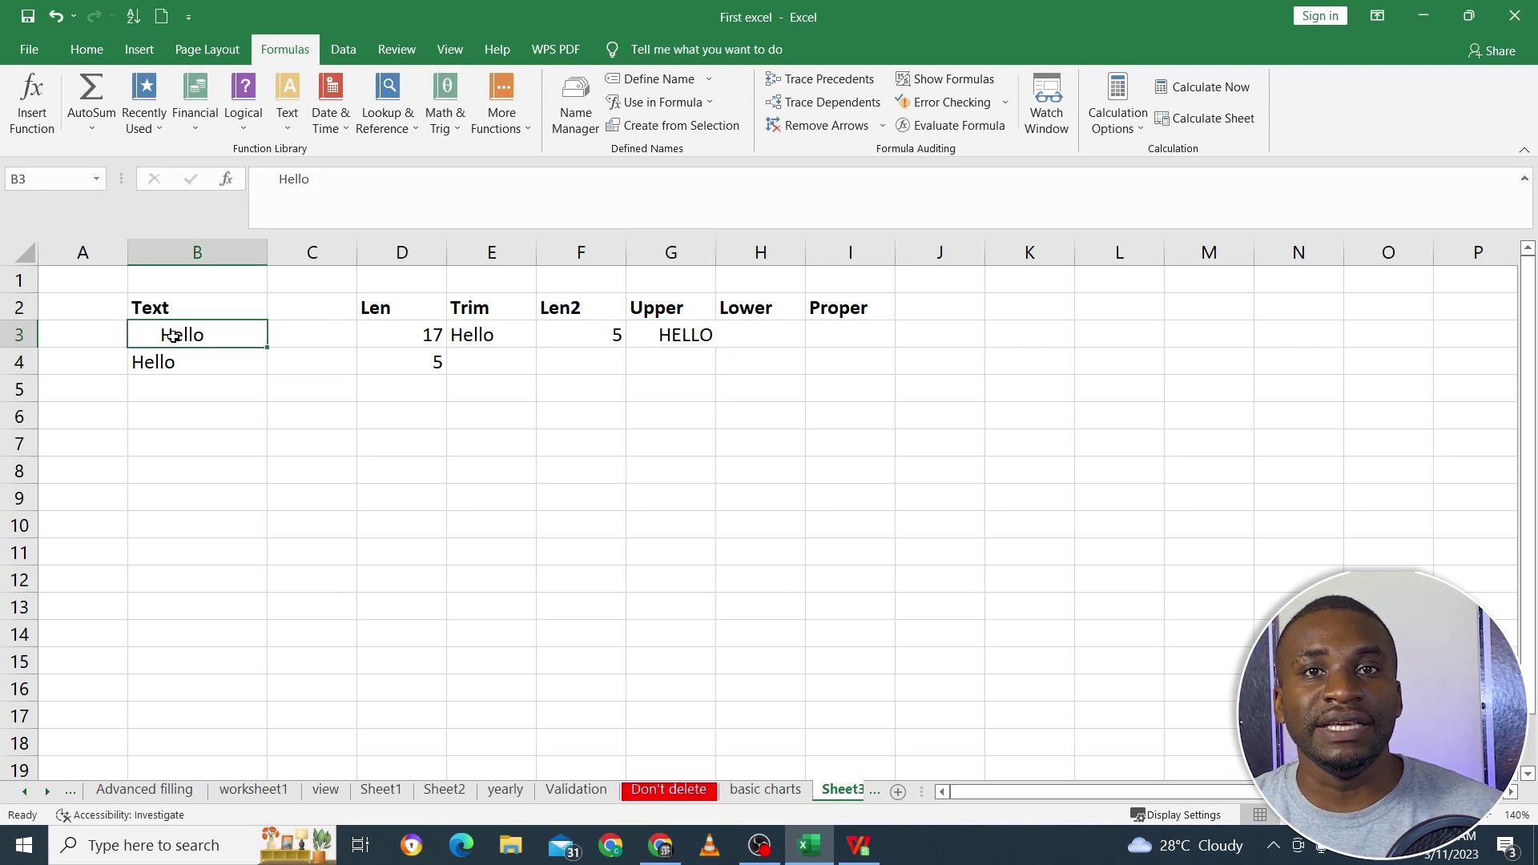
click(691, 339)
double_click(715, 252)
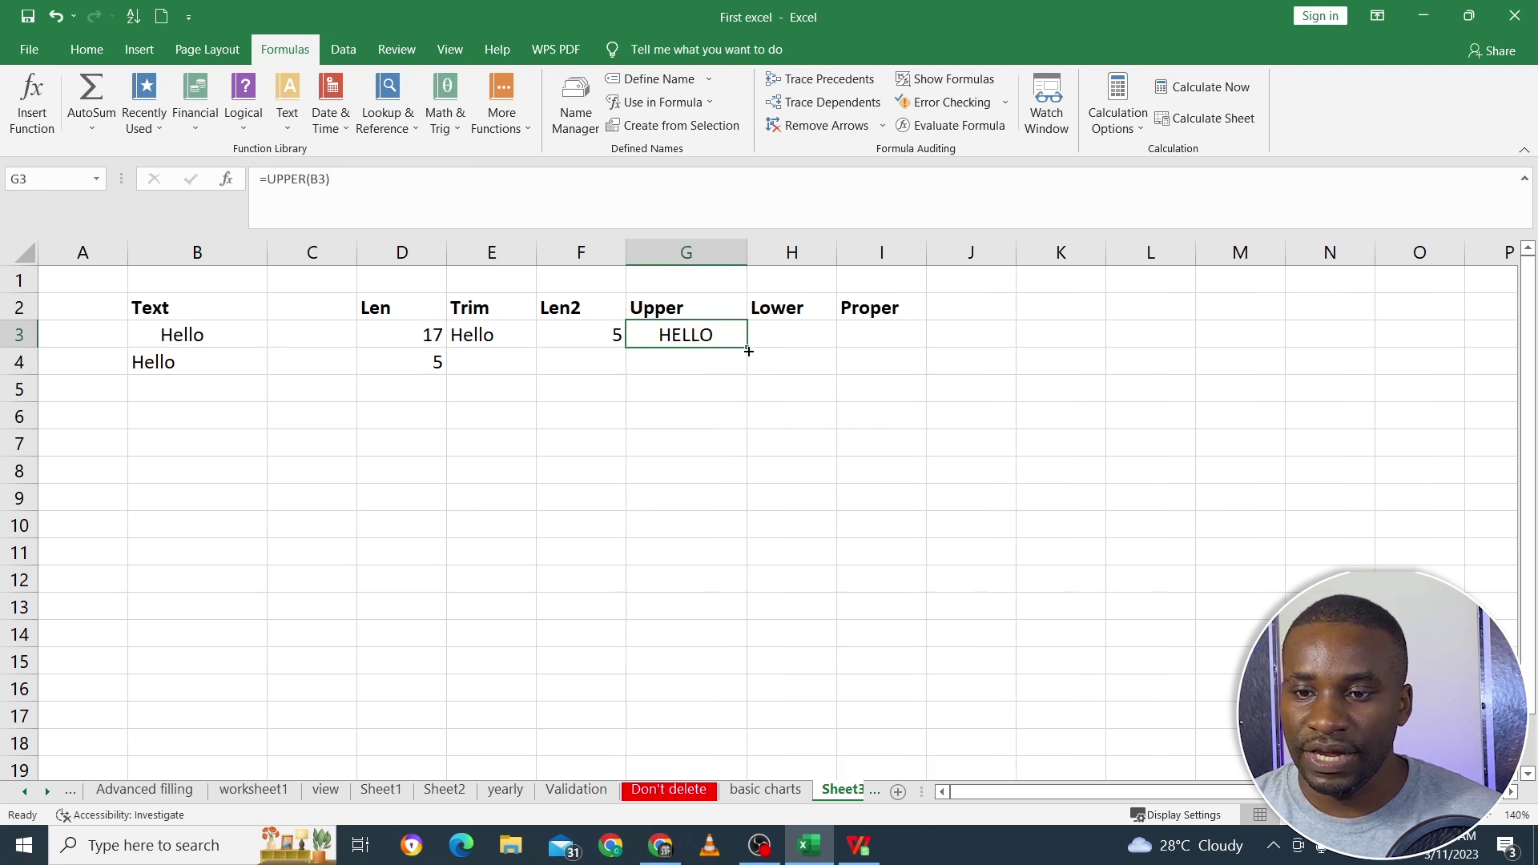
Fill the UPPER formula from G3 down to G4 and compare it with the text in B4.
drag(749, 350, 740, 367)
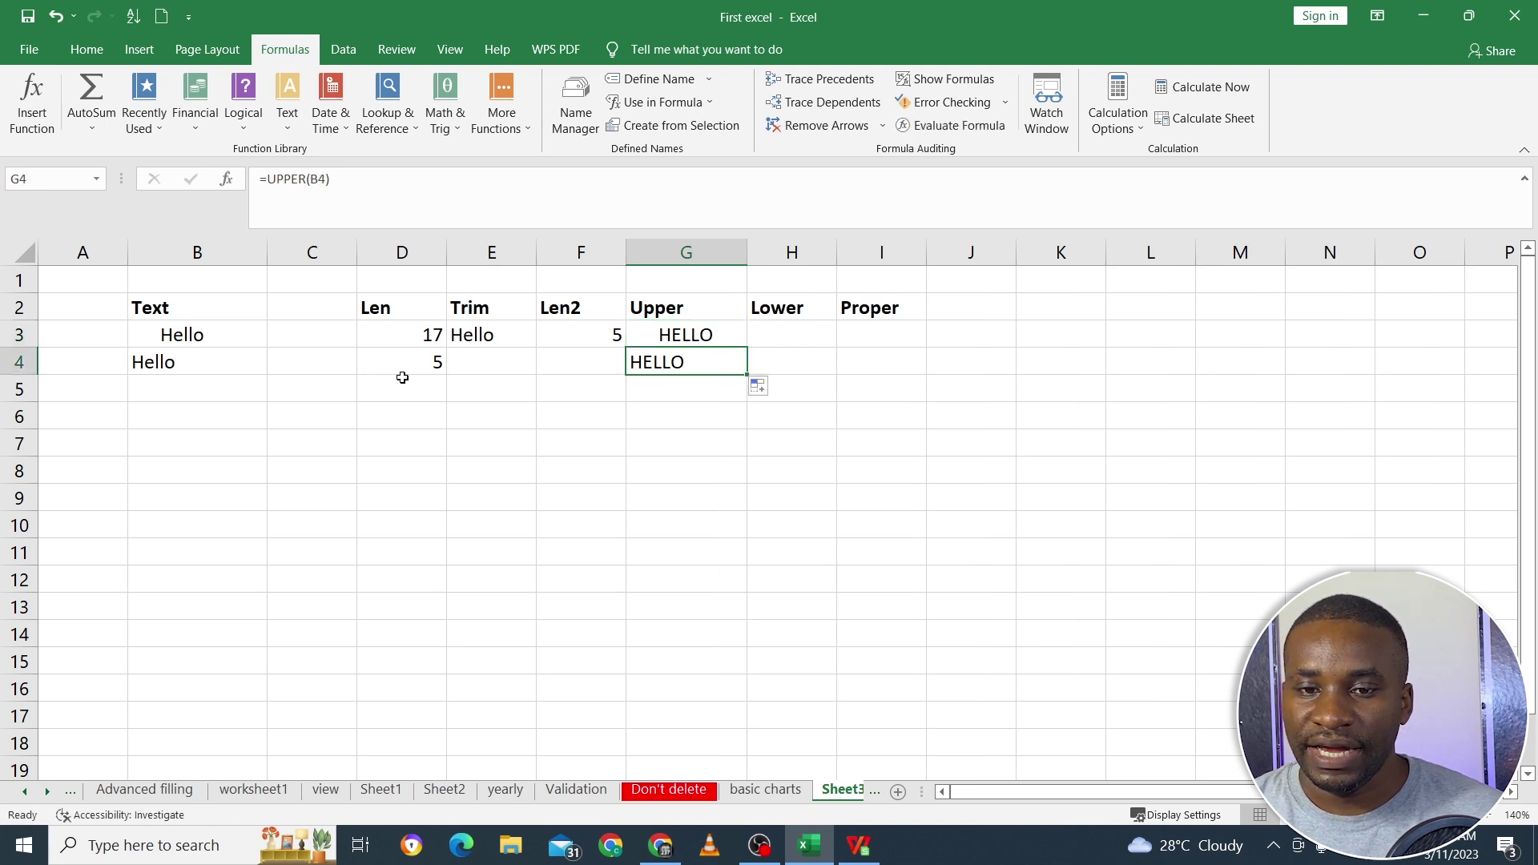
click(205, 369)
click(670, 364)
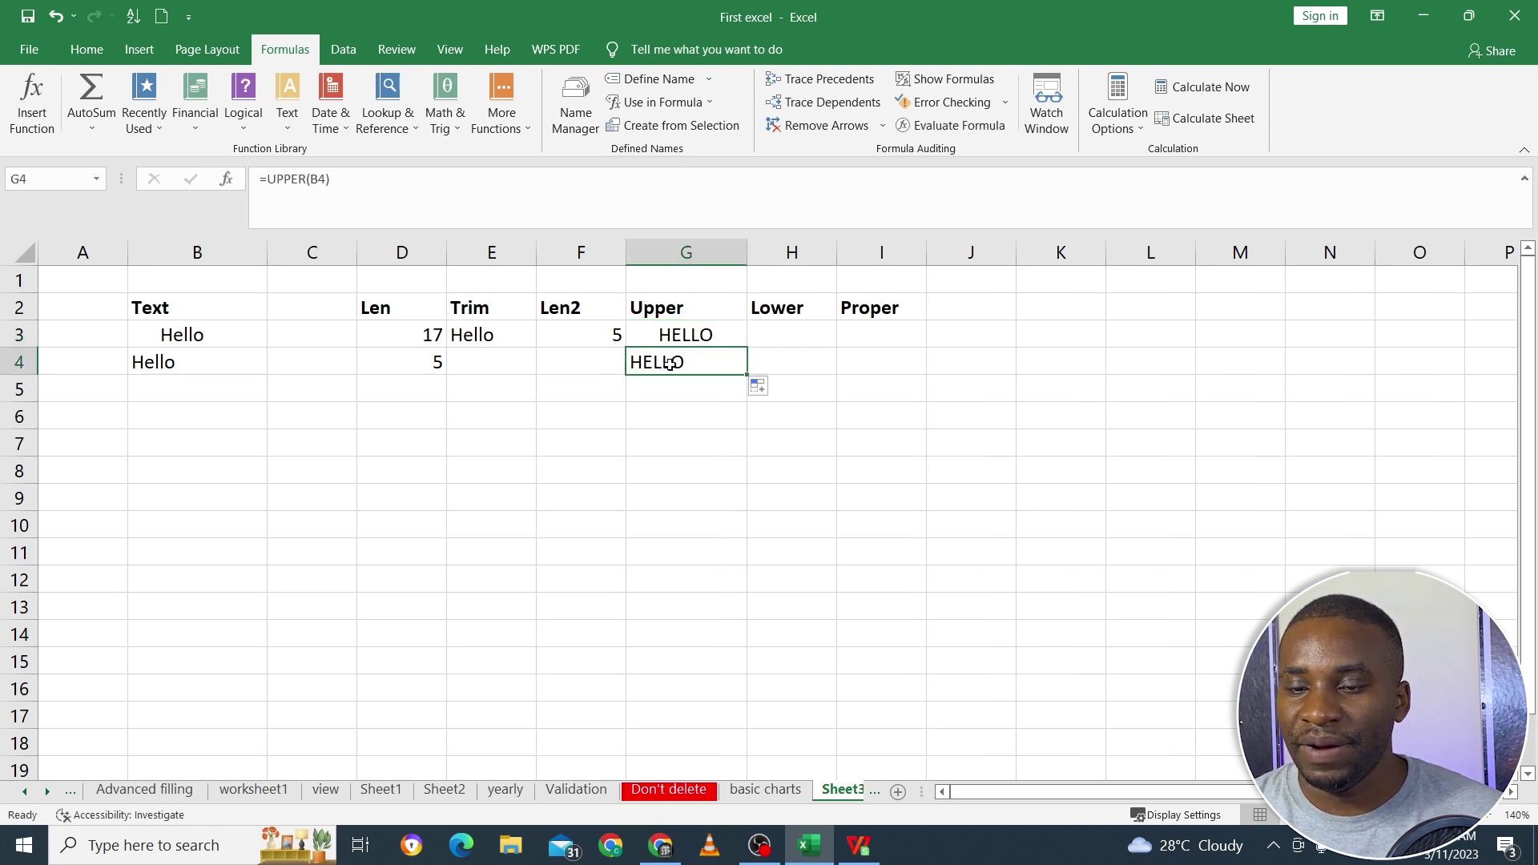
Enter the formula =LOWER(B3) in cell H3 to convert the text in B3 to lowercase.
click(788, 334)
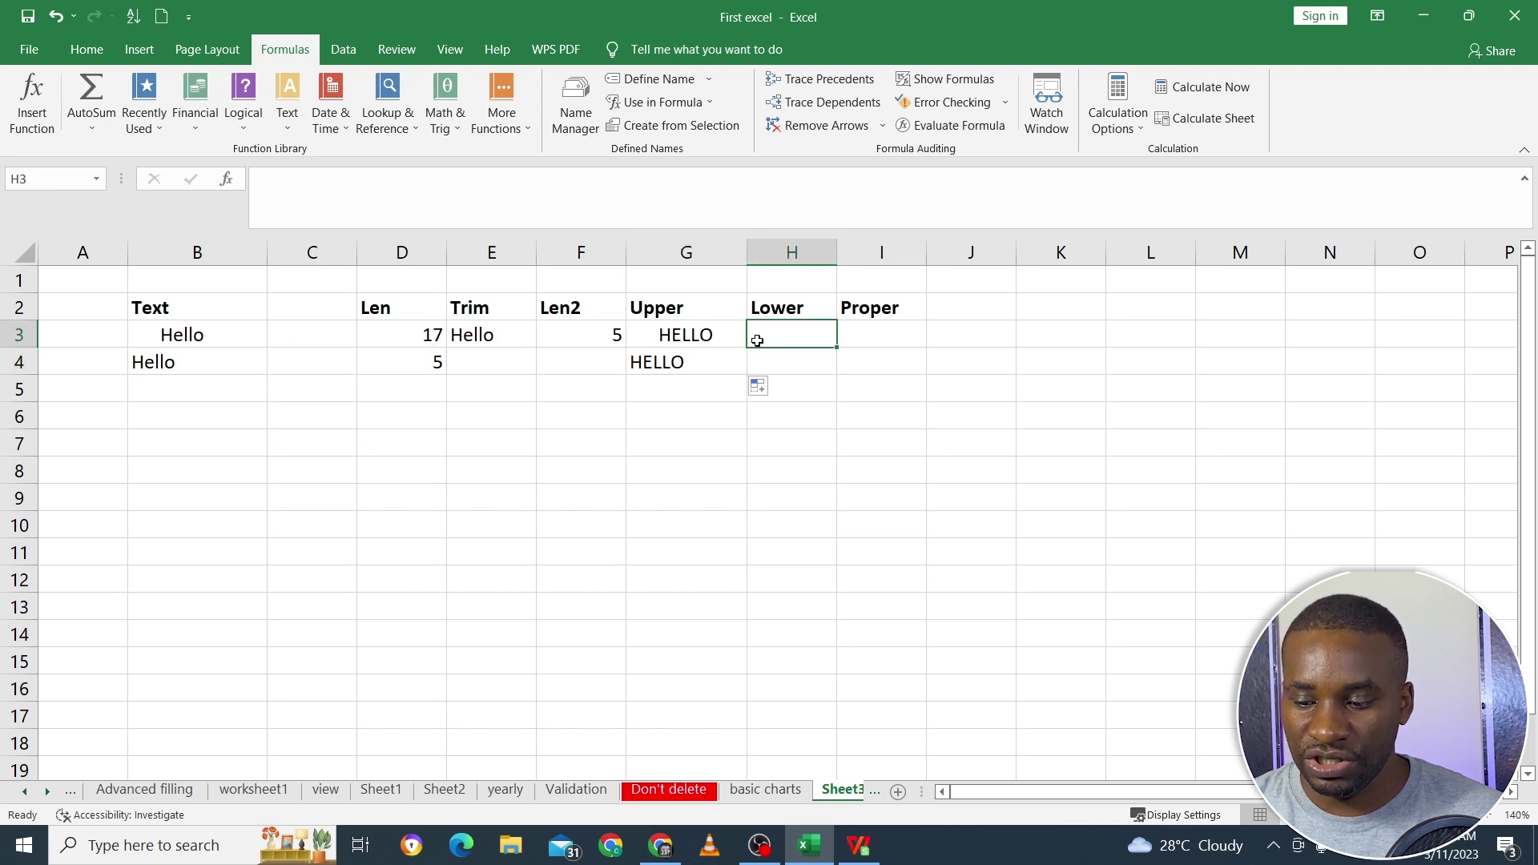
text(=)
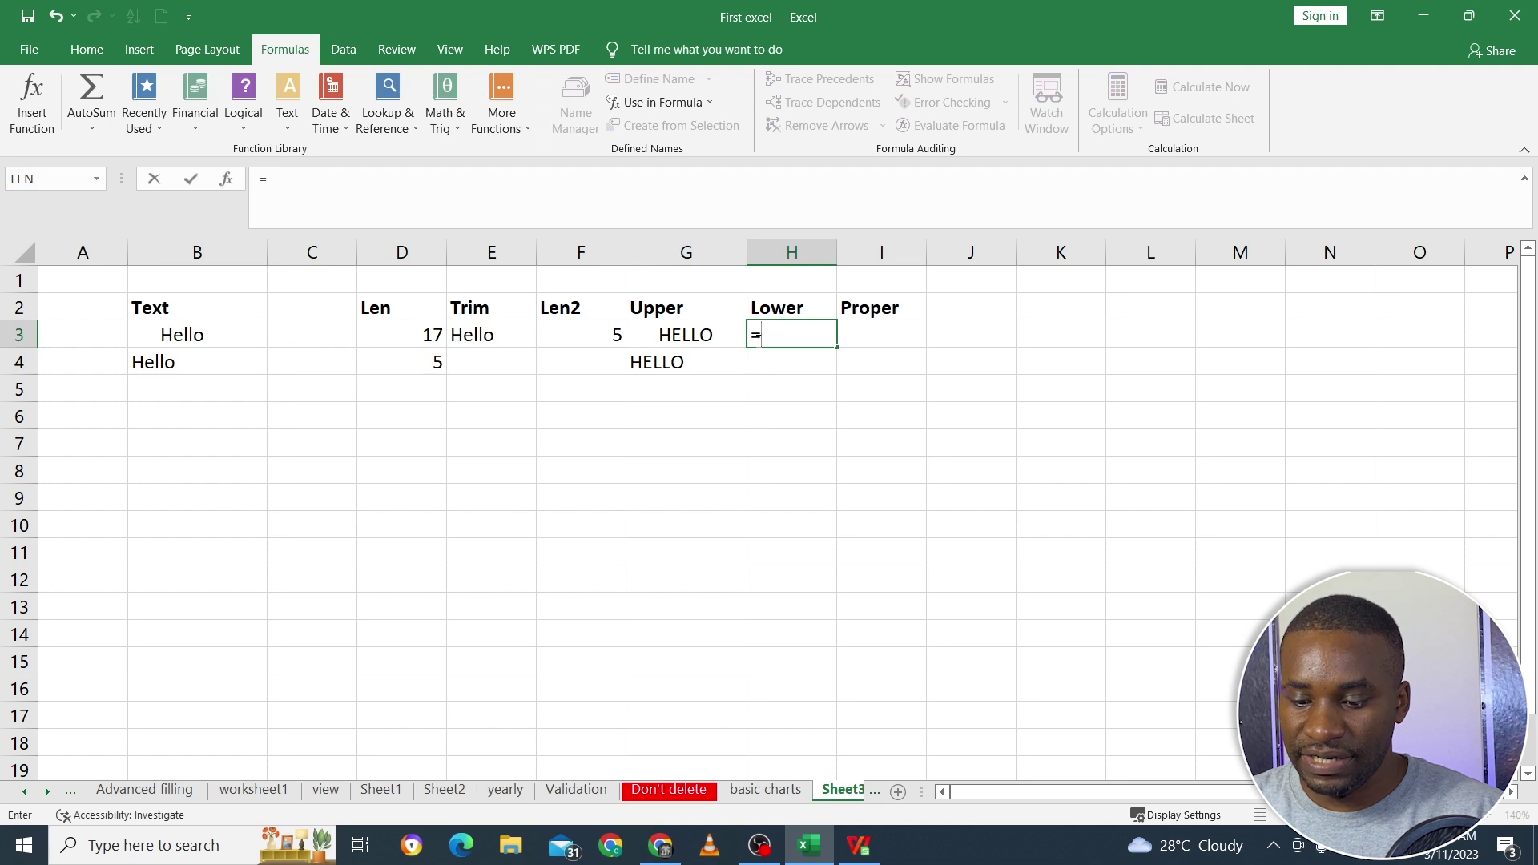
text(lo)
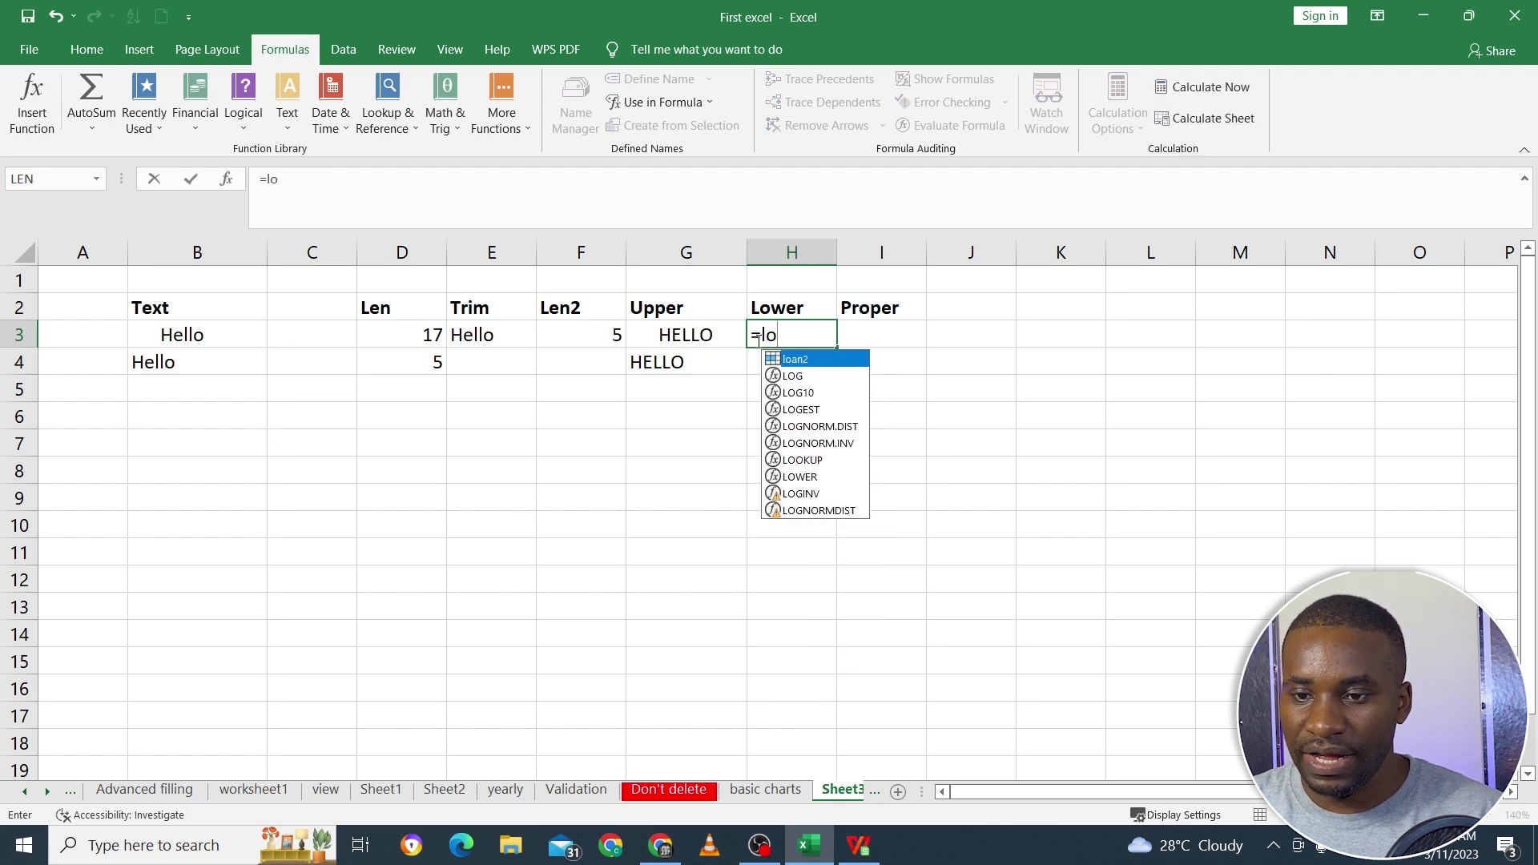
text(w)
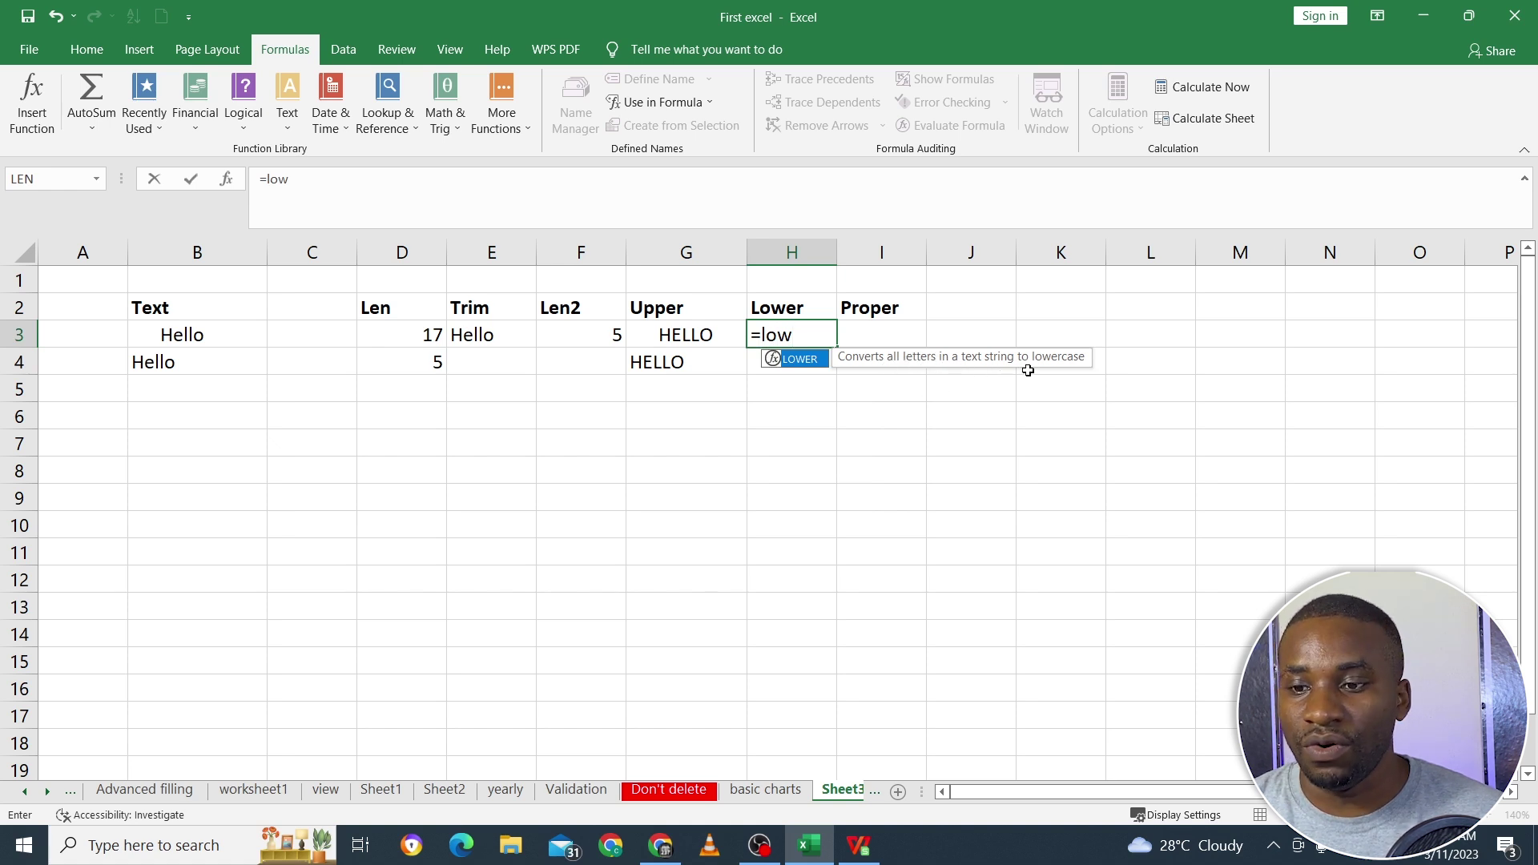
double_click(799, 361)
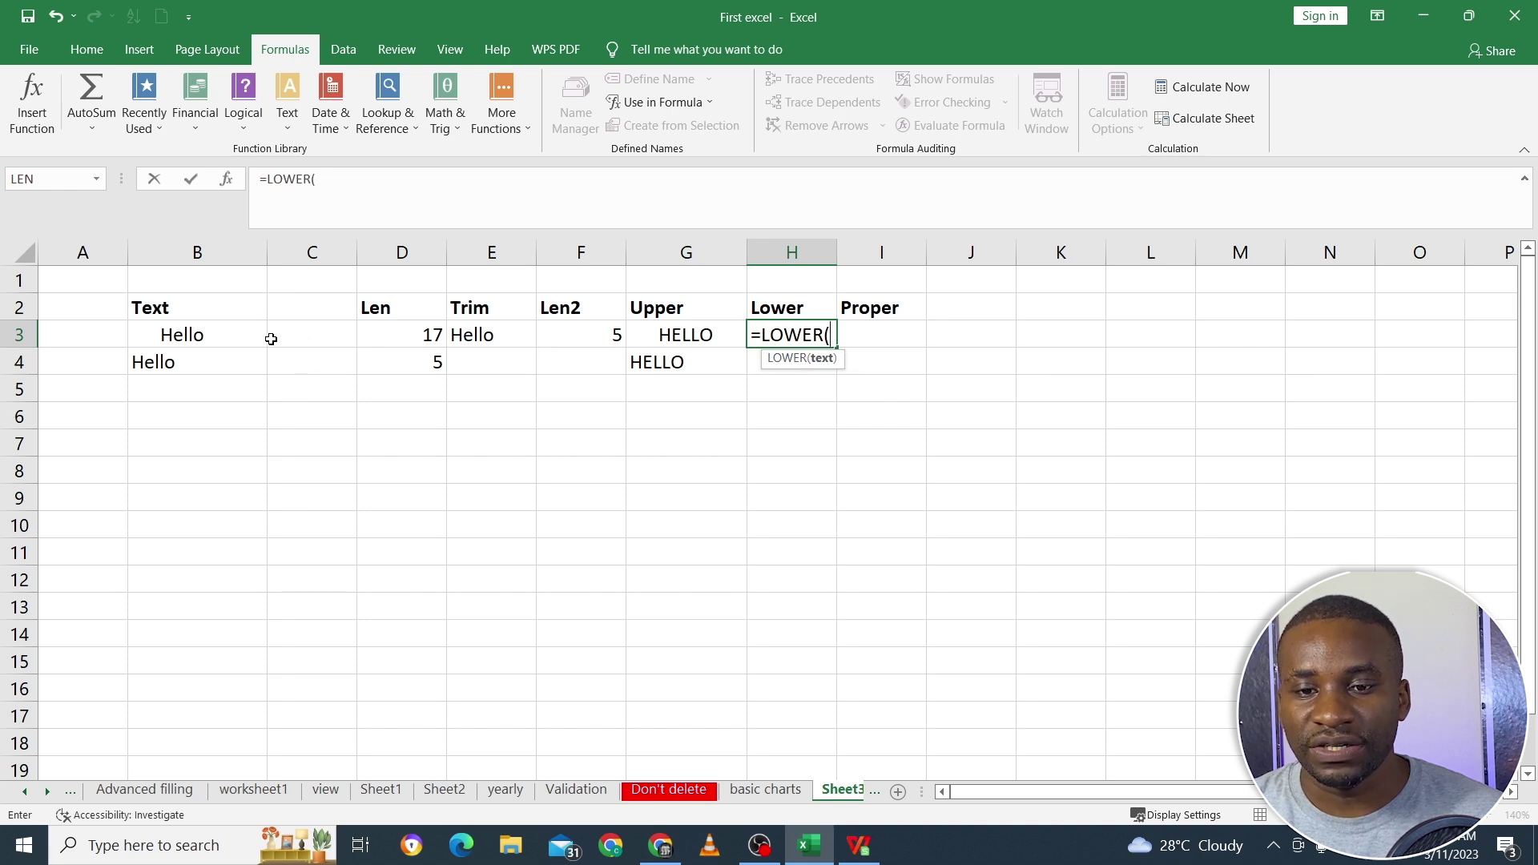
click(224, 335)
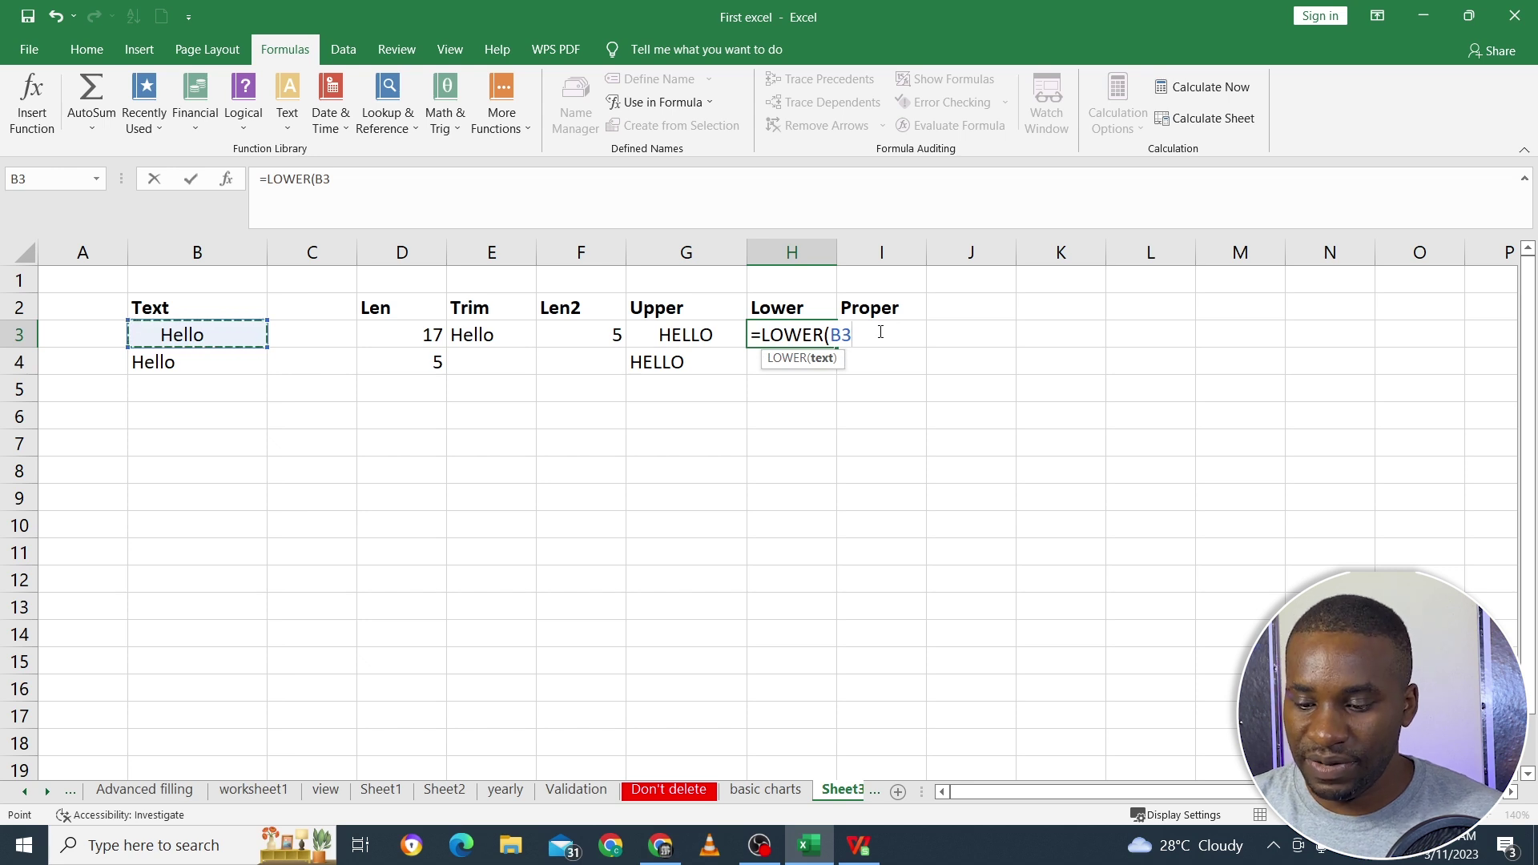
text())
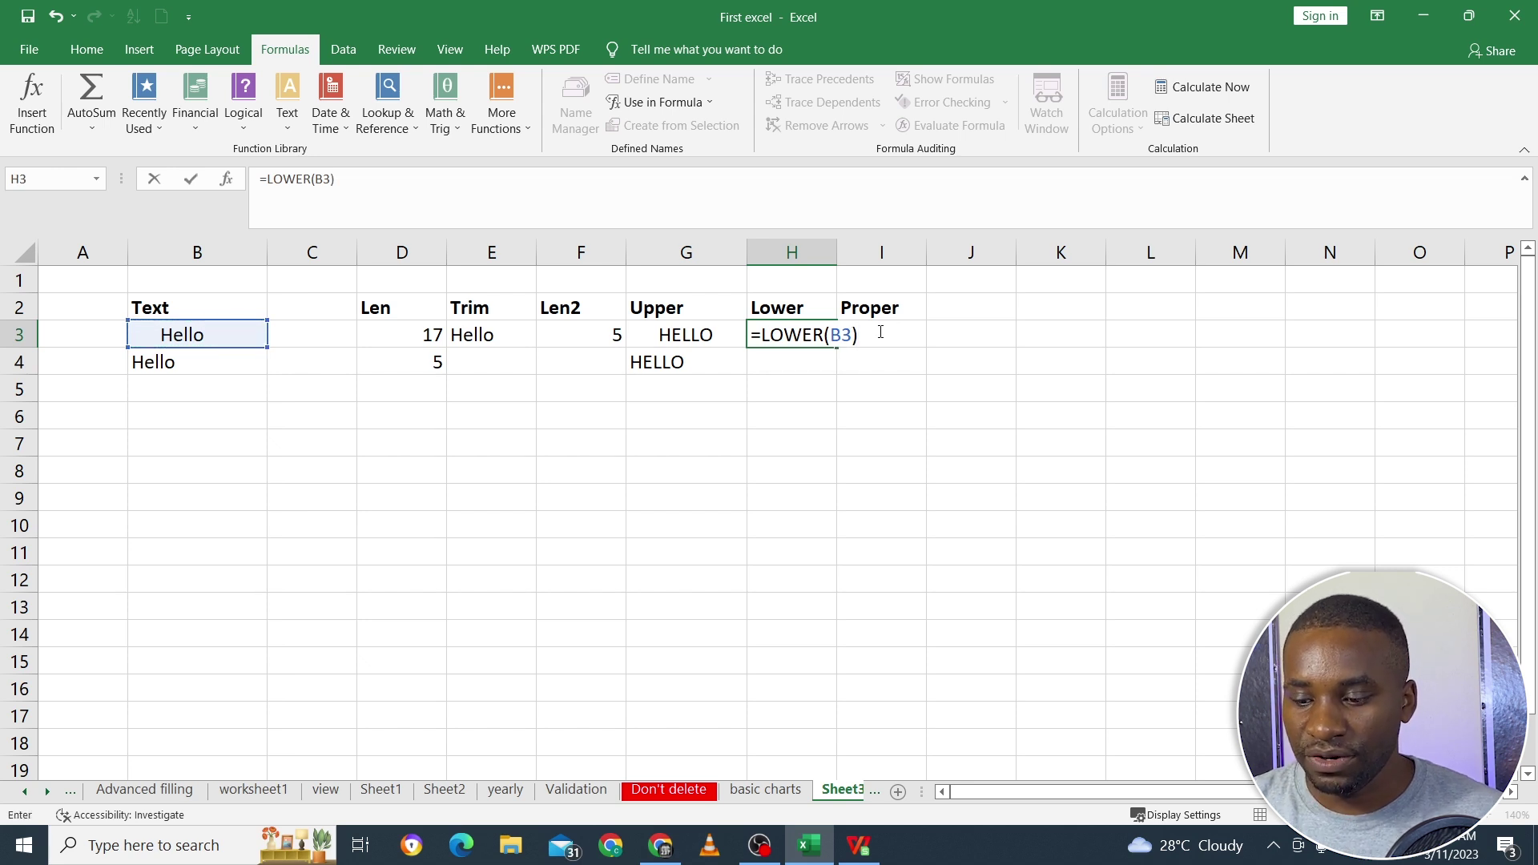
key(Return)
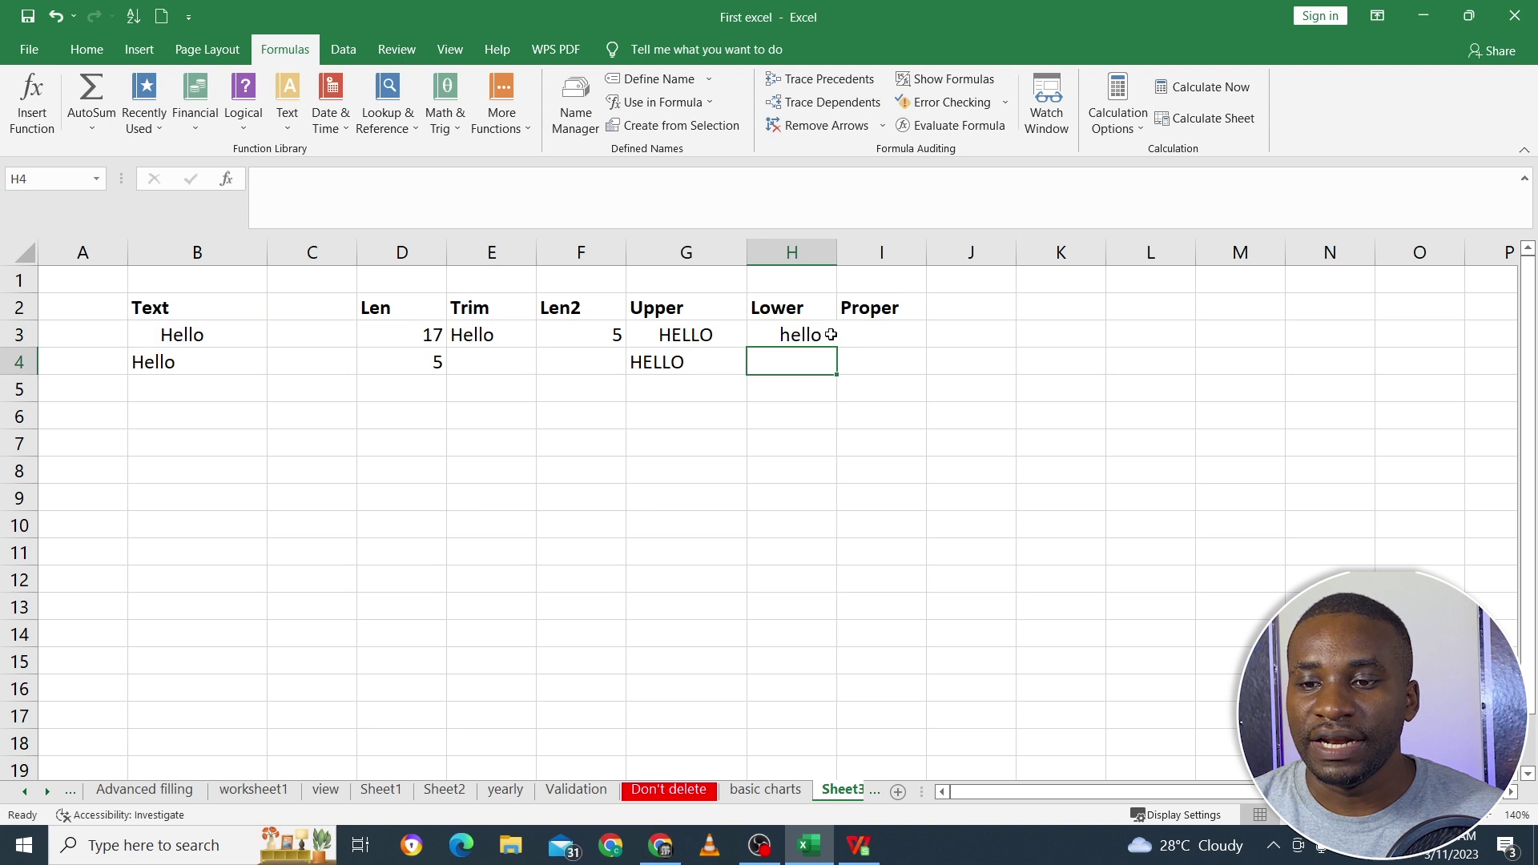
Fill the LOWER formula from H3 down to H4.
click(800, 334)
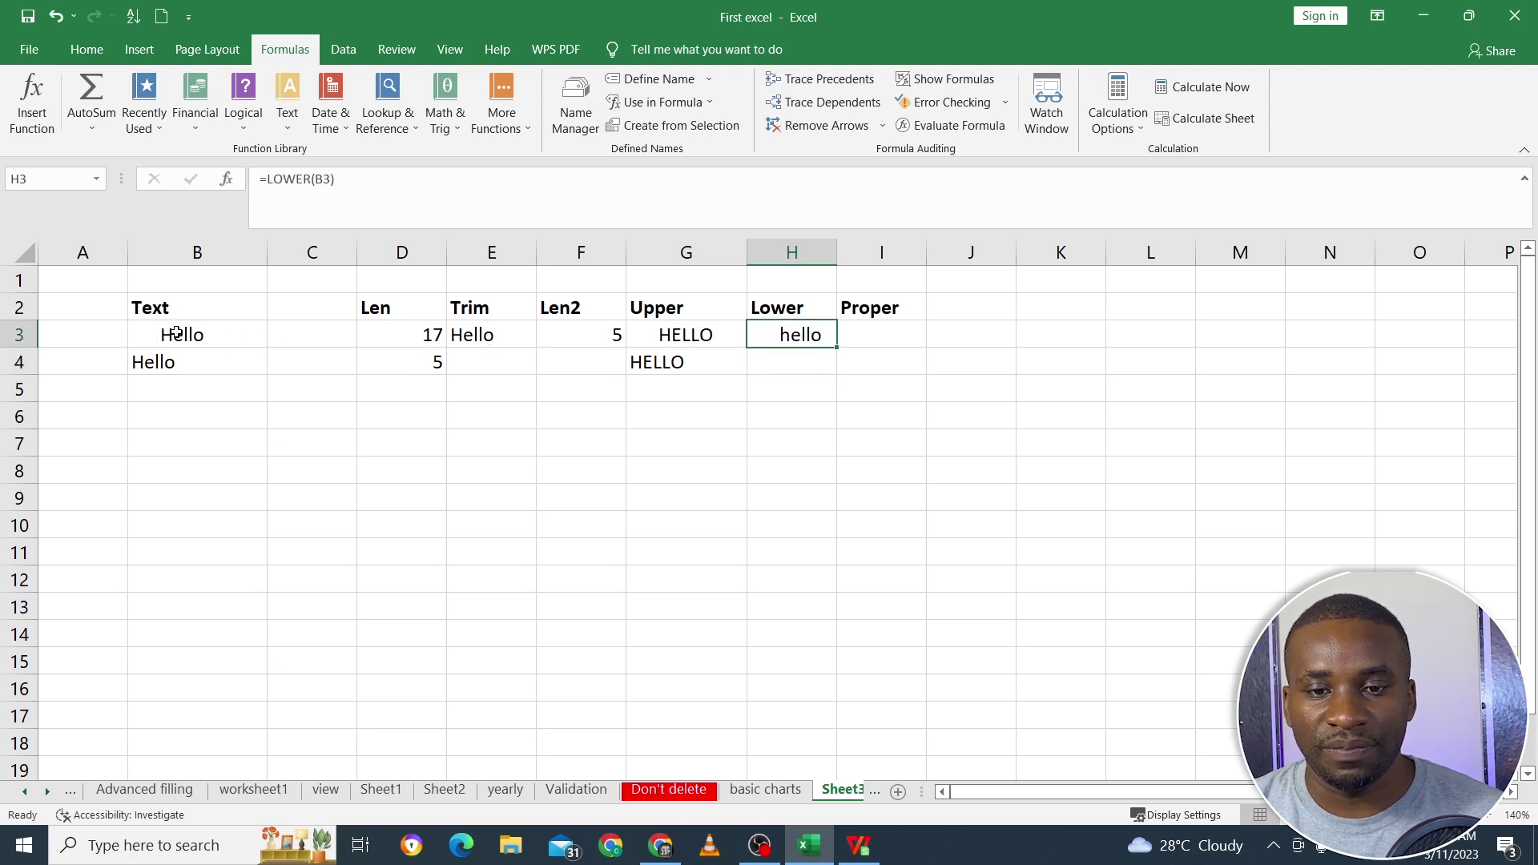
drag(838, 347, 838, 372)
click(823, 343)
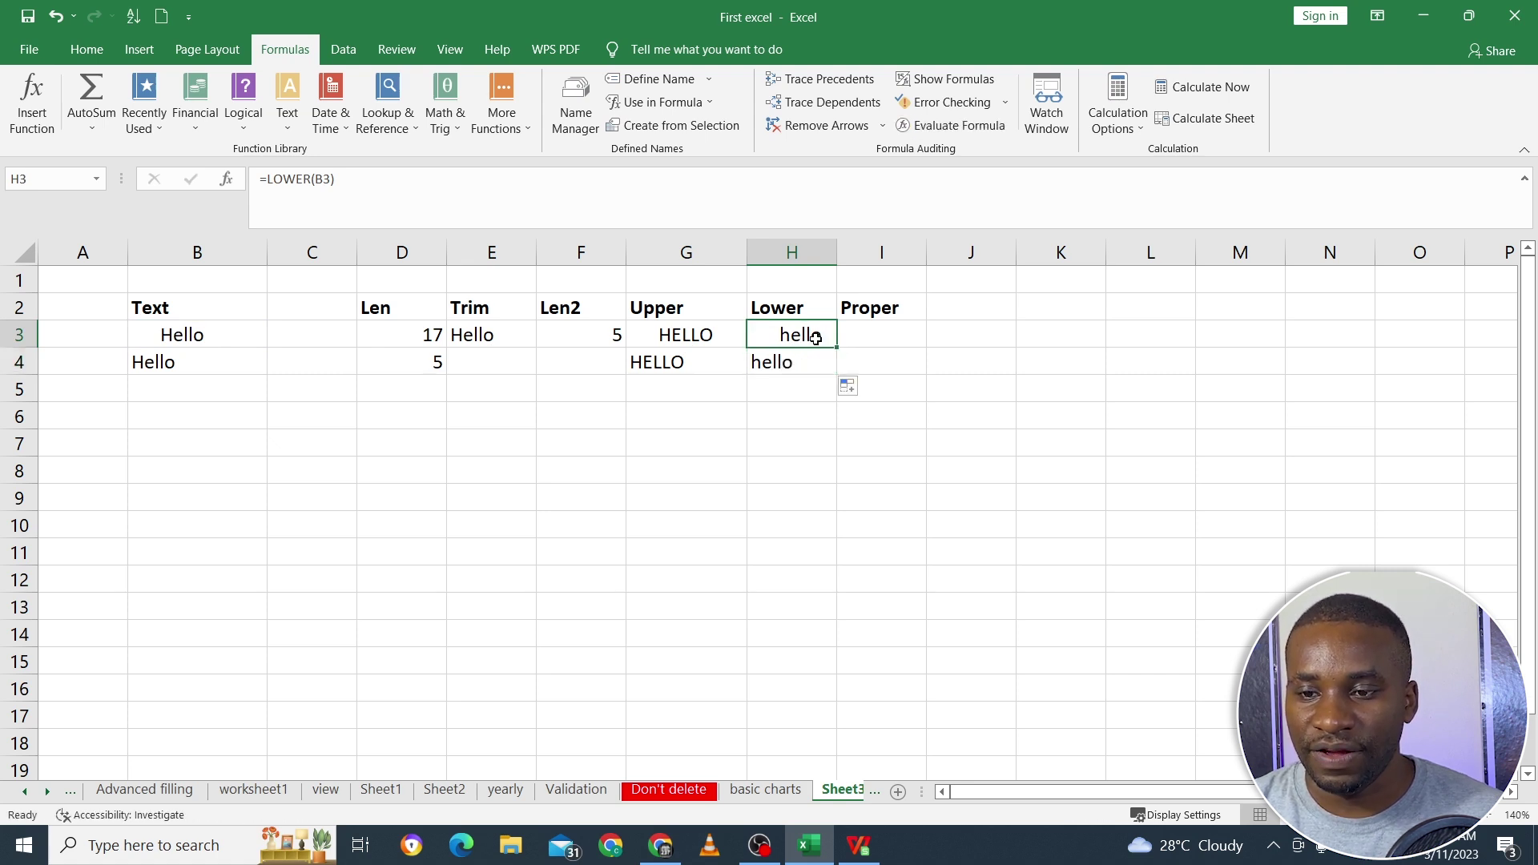
Enter the formula =PROPER(B3) in cell I3 to capitalize each word of the text in B3.
click(878, 338)
text(=)
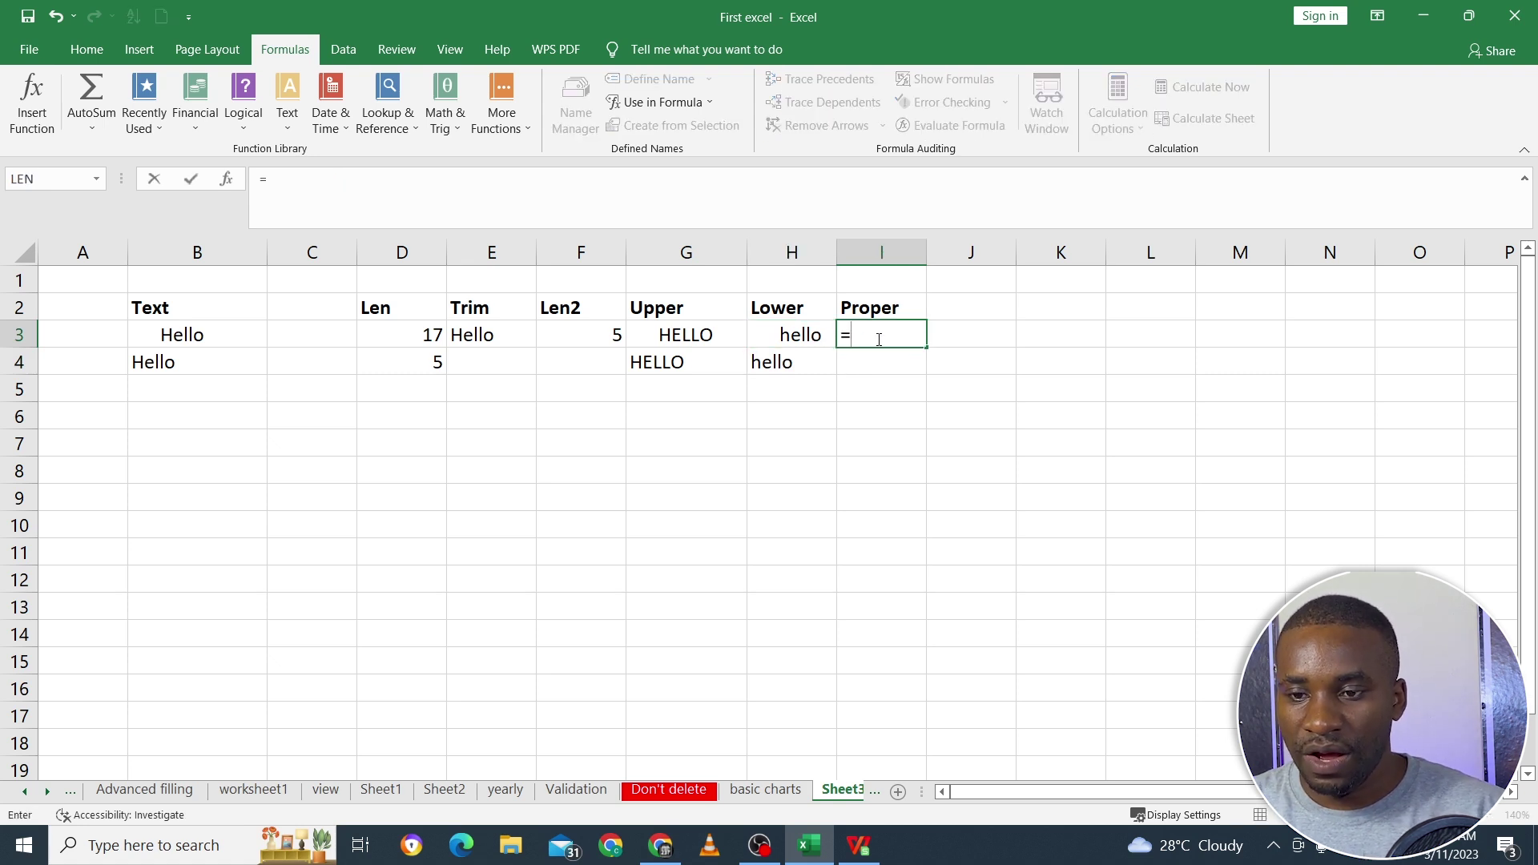
text(pr)
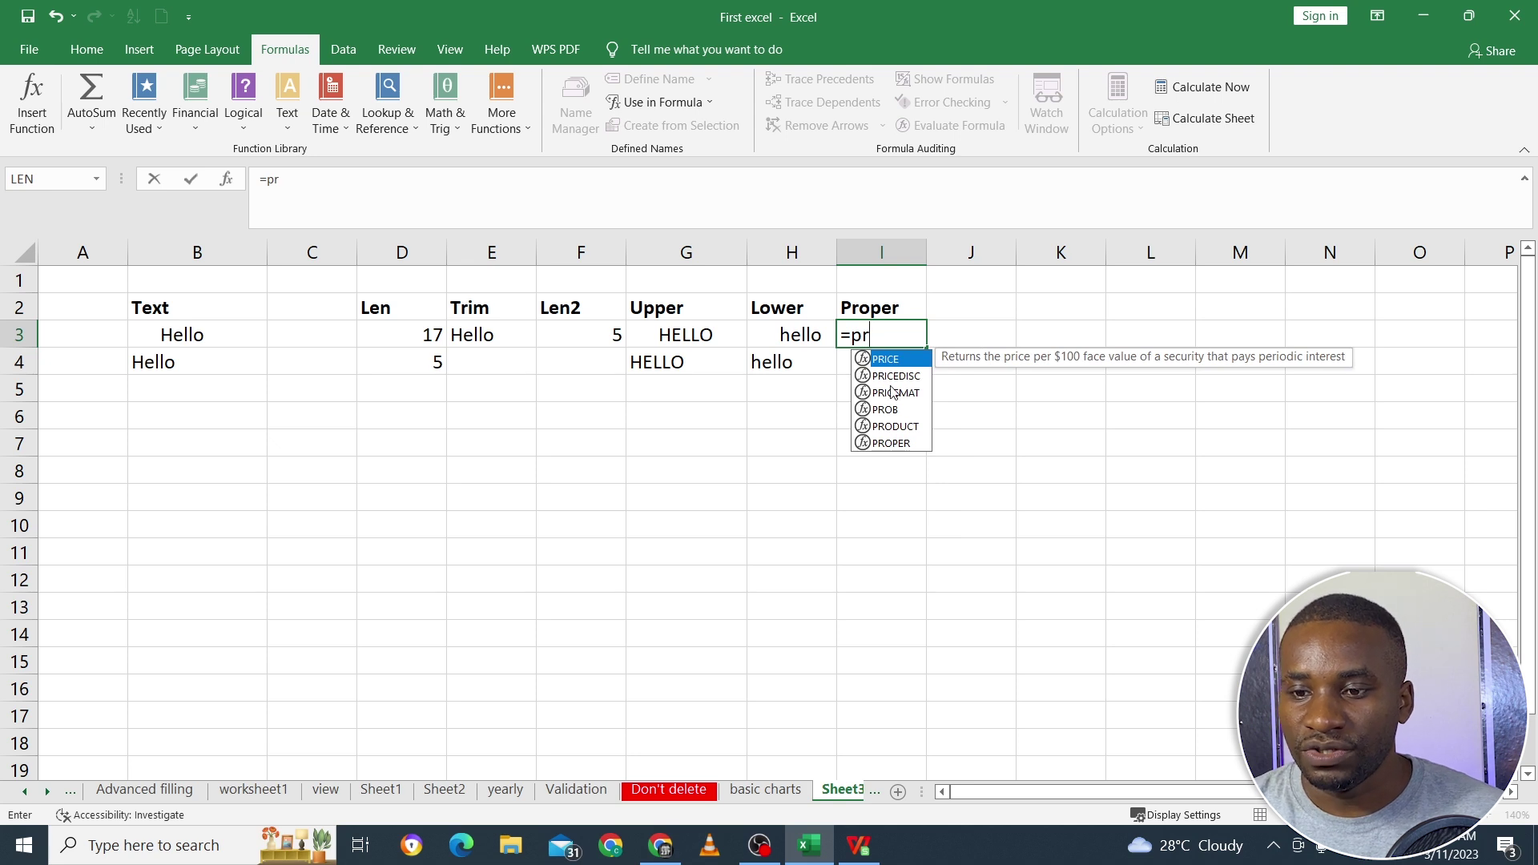
double_click(892, 443)
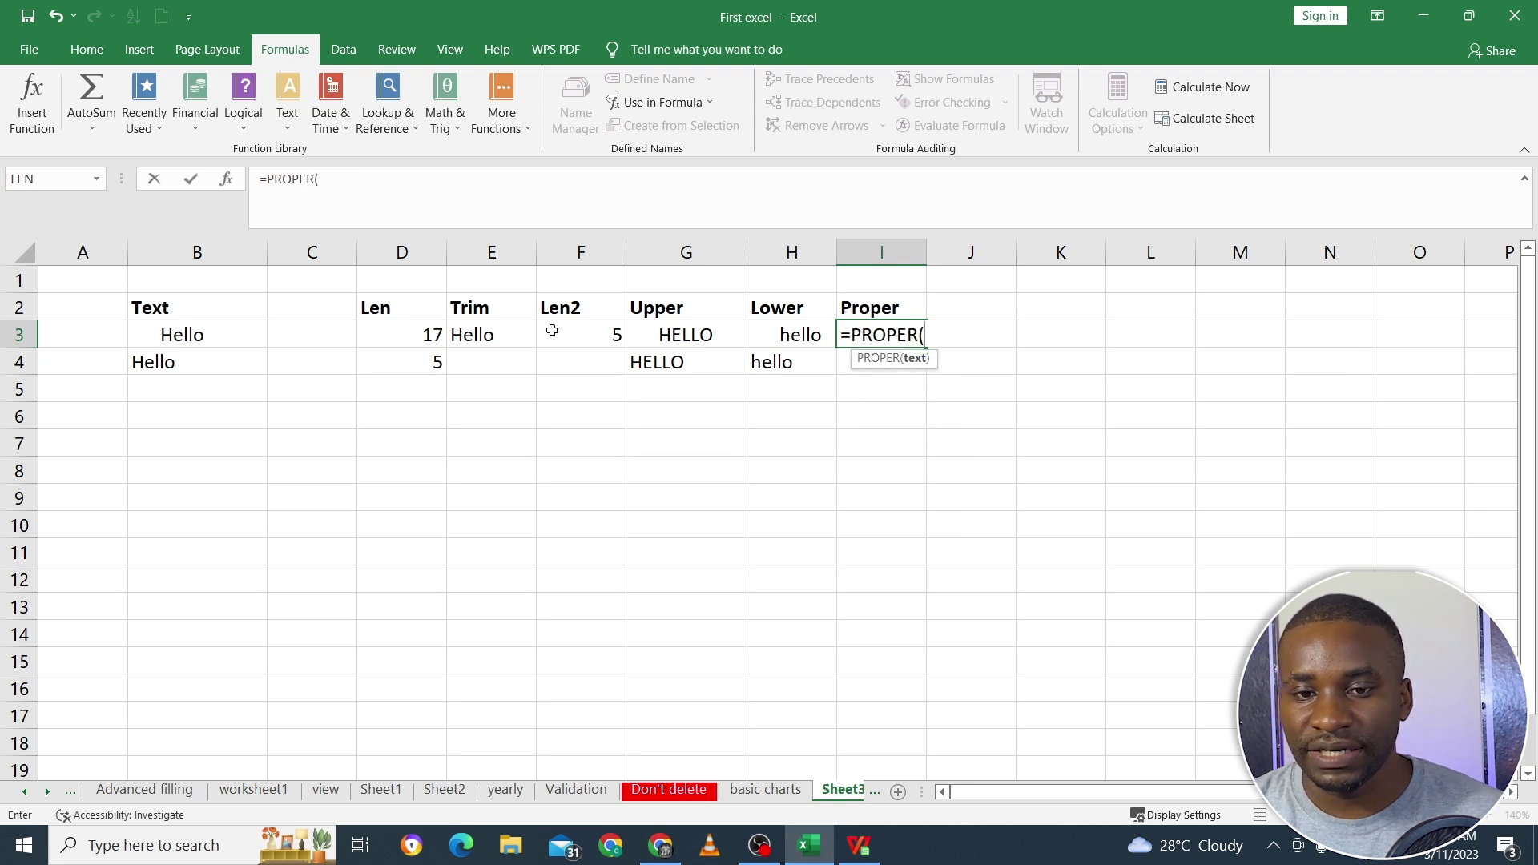
click(214, 335)
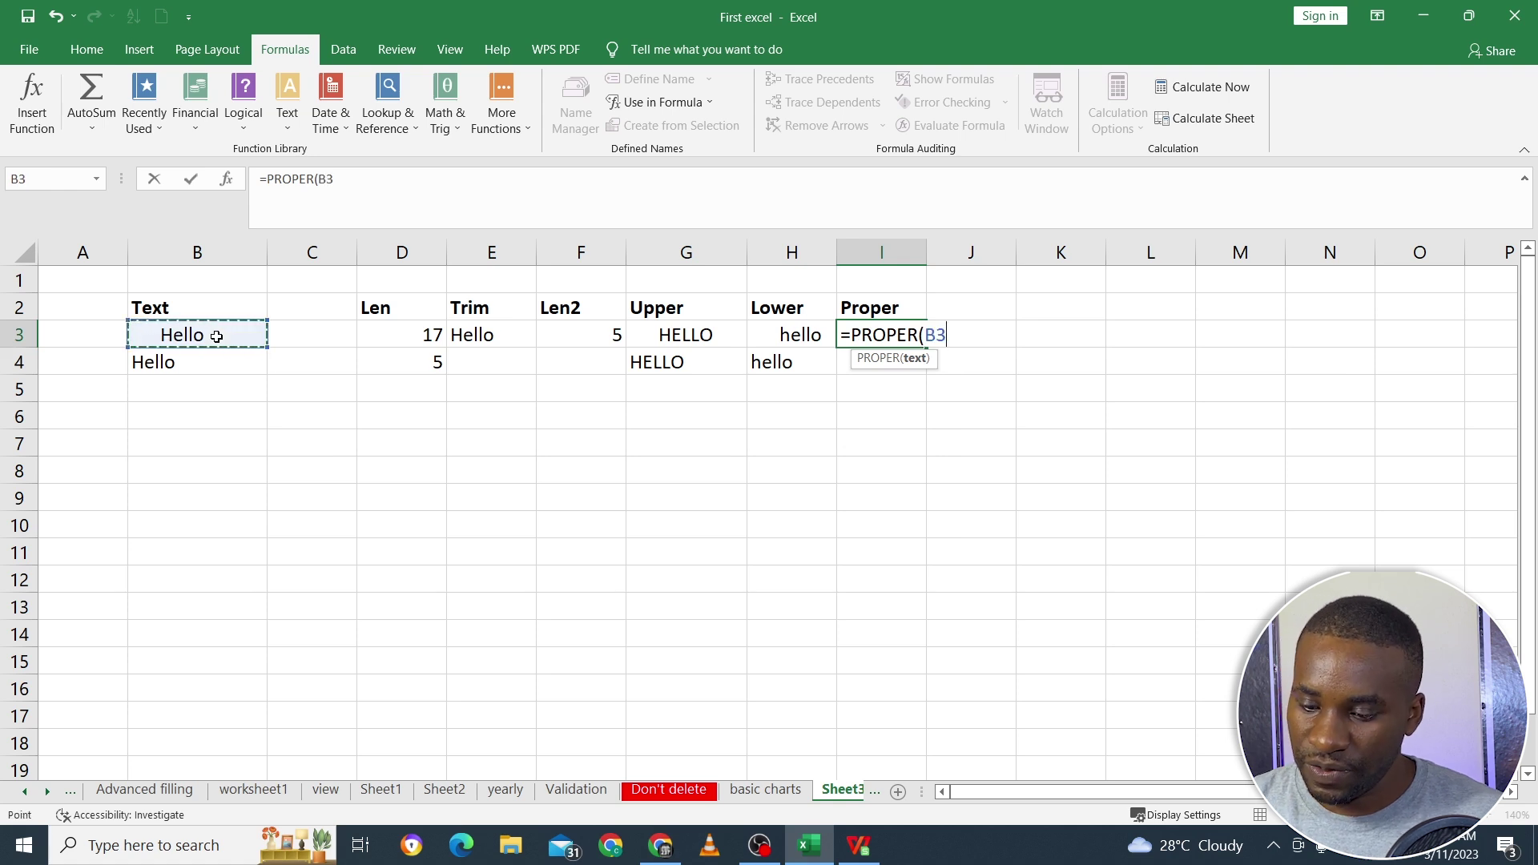
text())
key(Return)
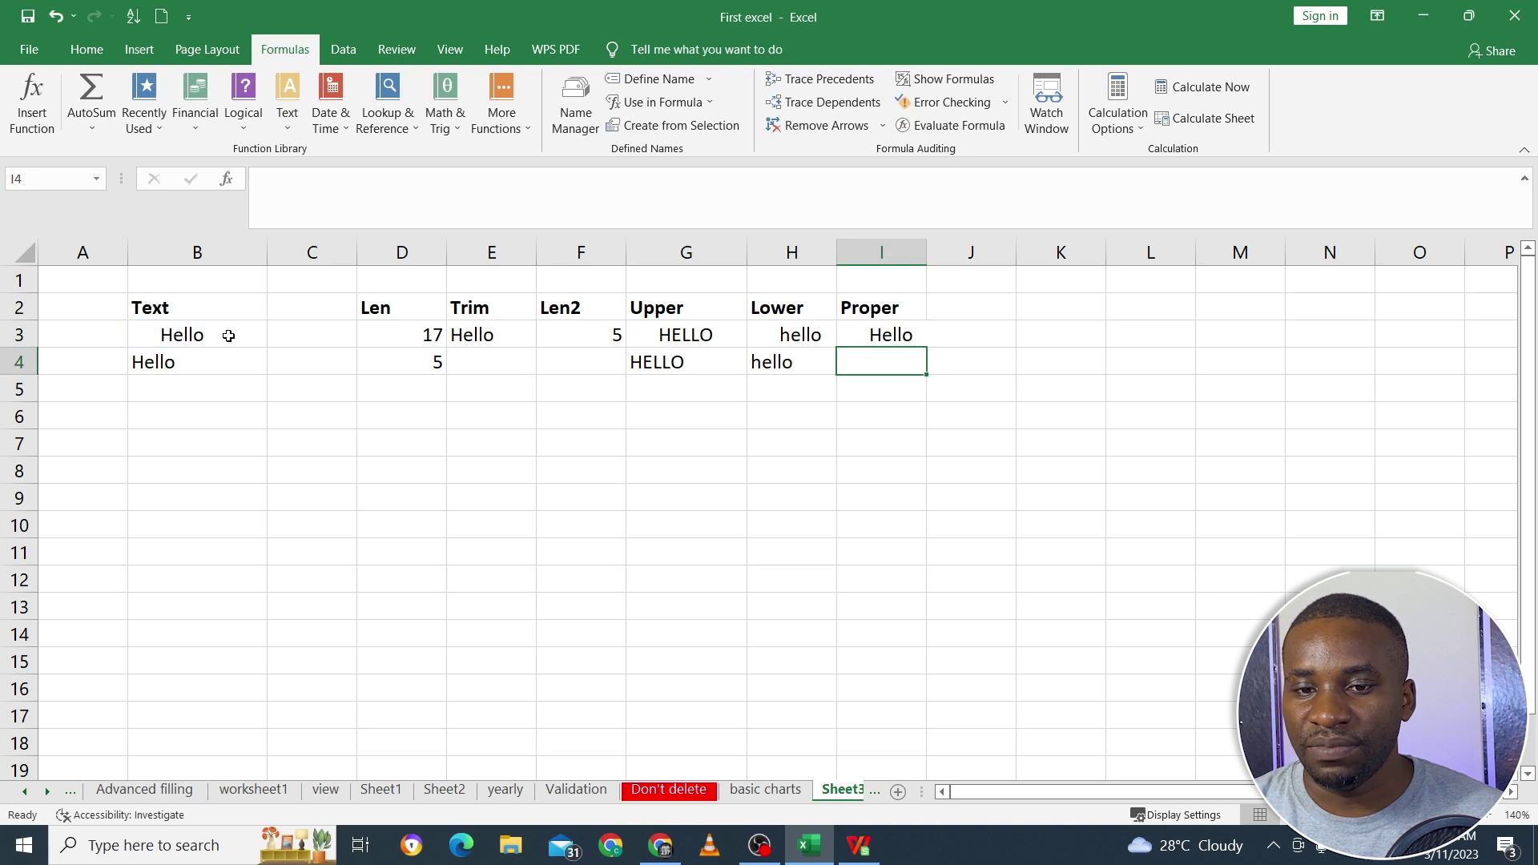
Append the mixed-case word evERyone to the end of the text in cell B3.
double_click(230, 335)
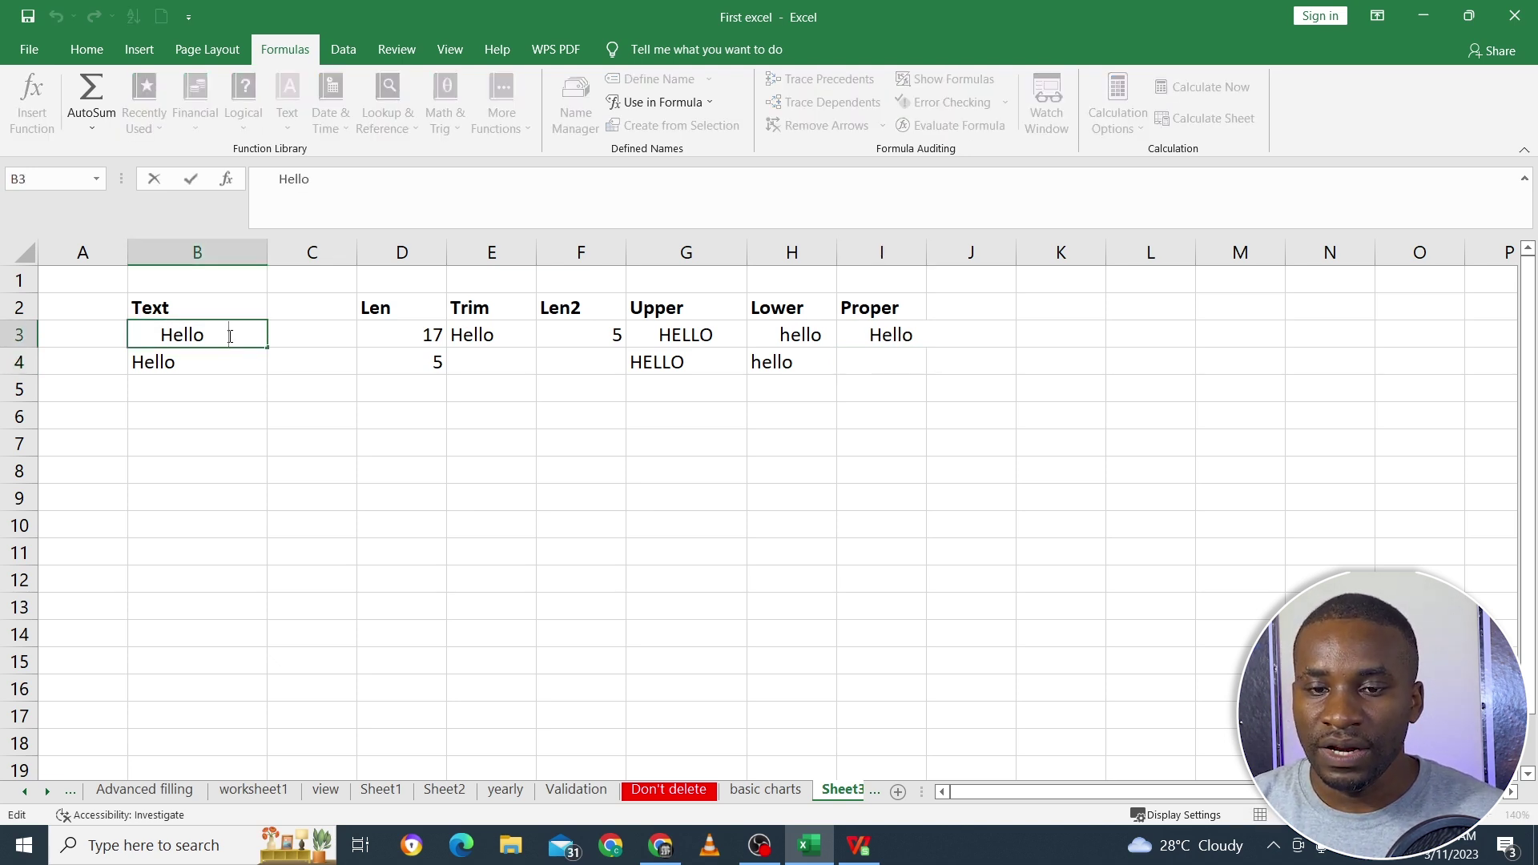
text(ev)
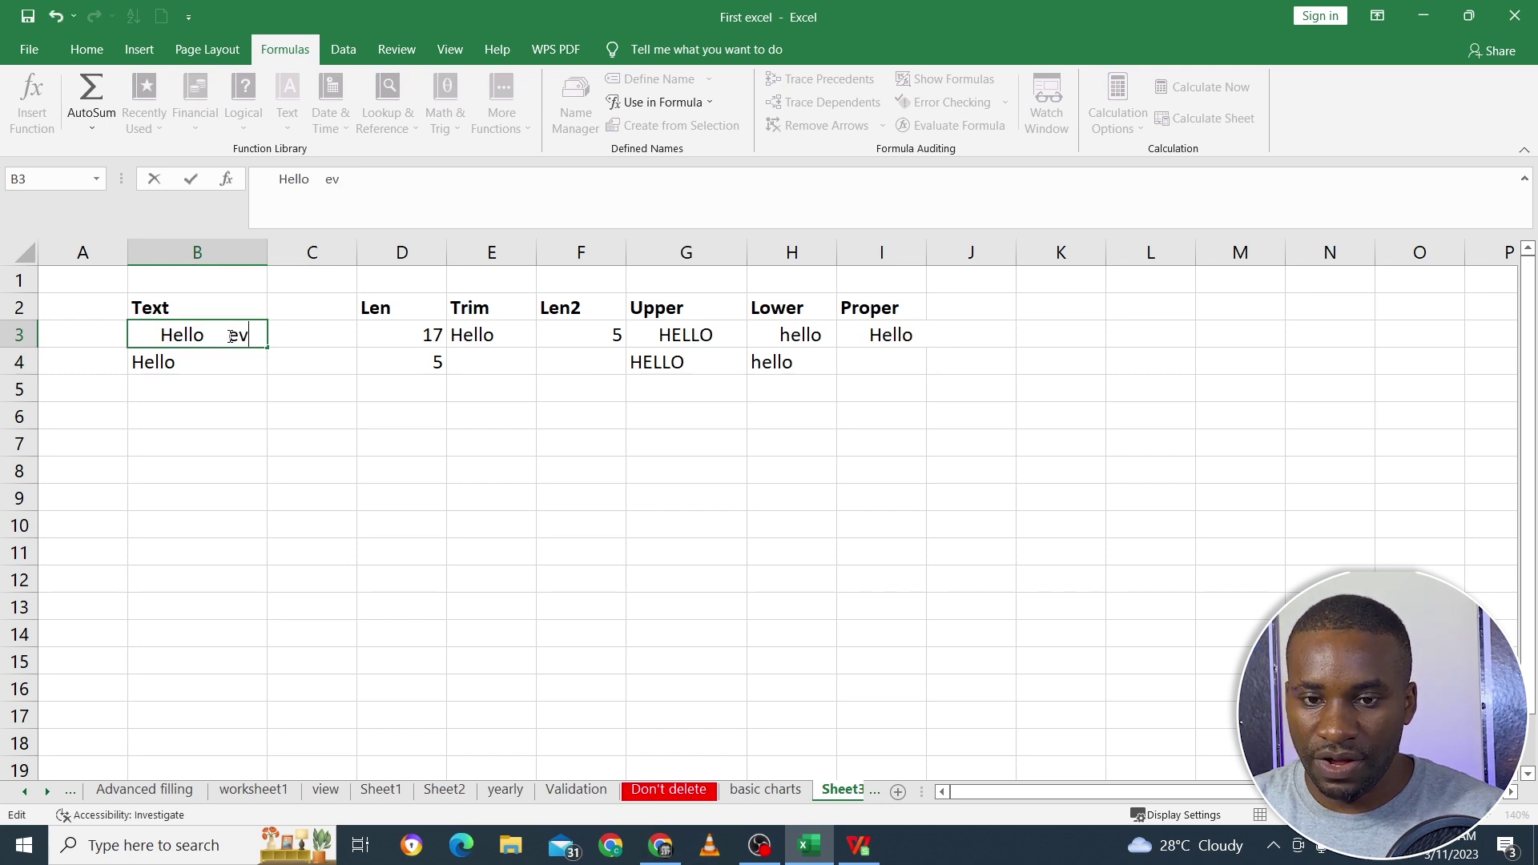
text(E)
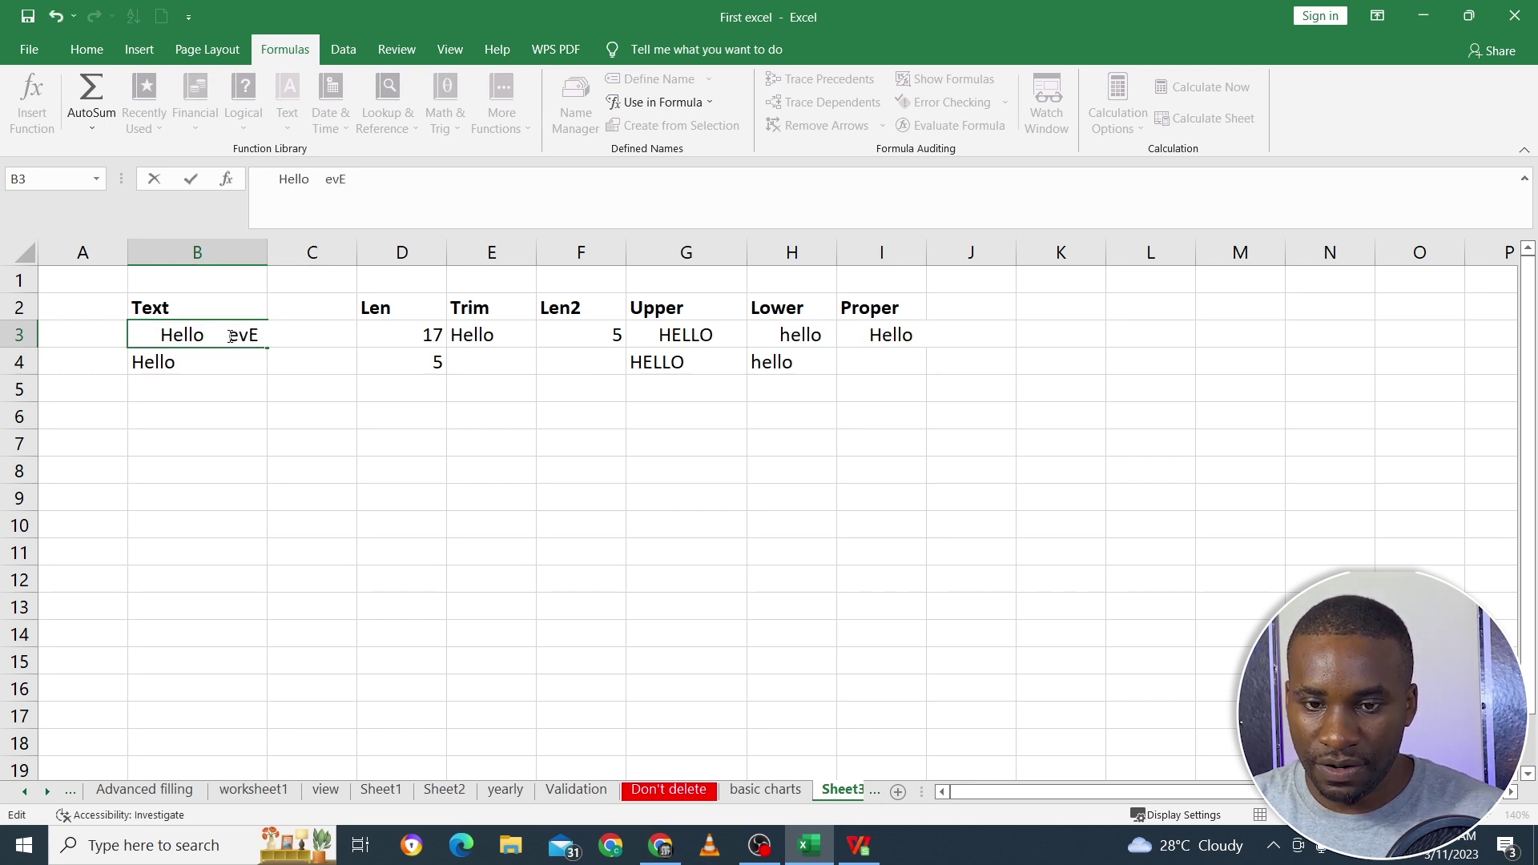
text(Ry)
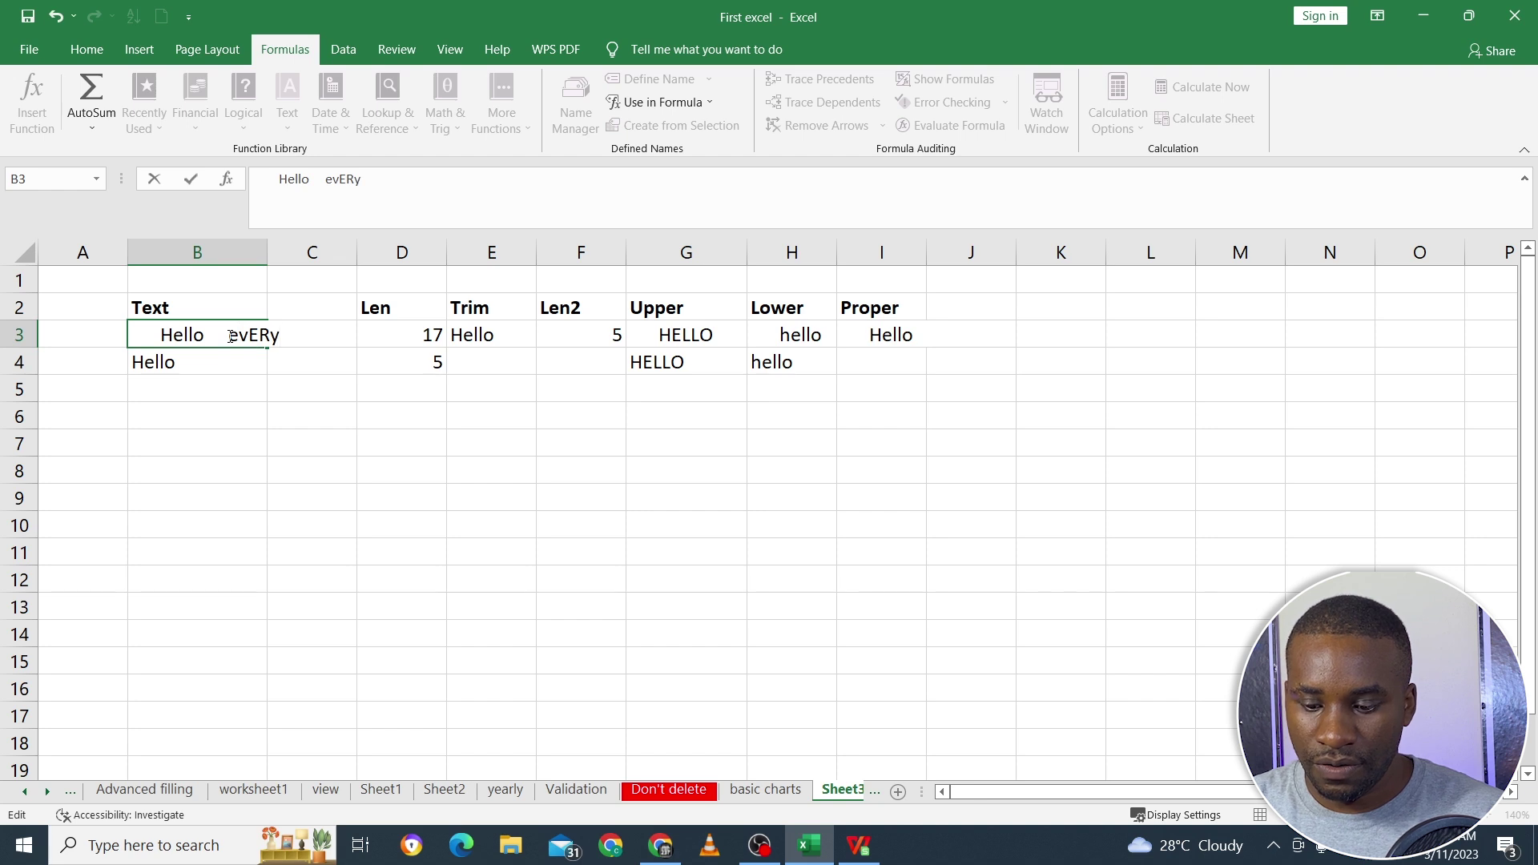
text(one)
key(Return)
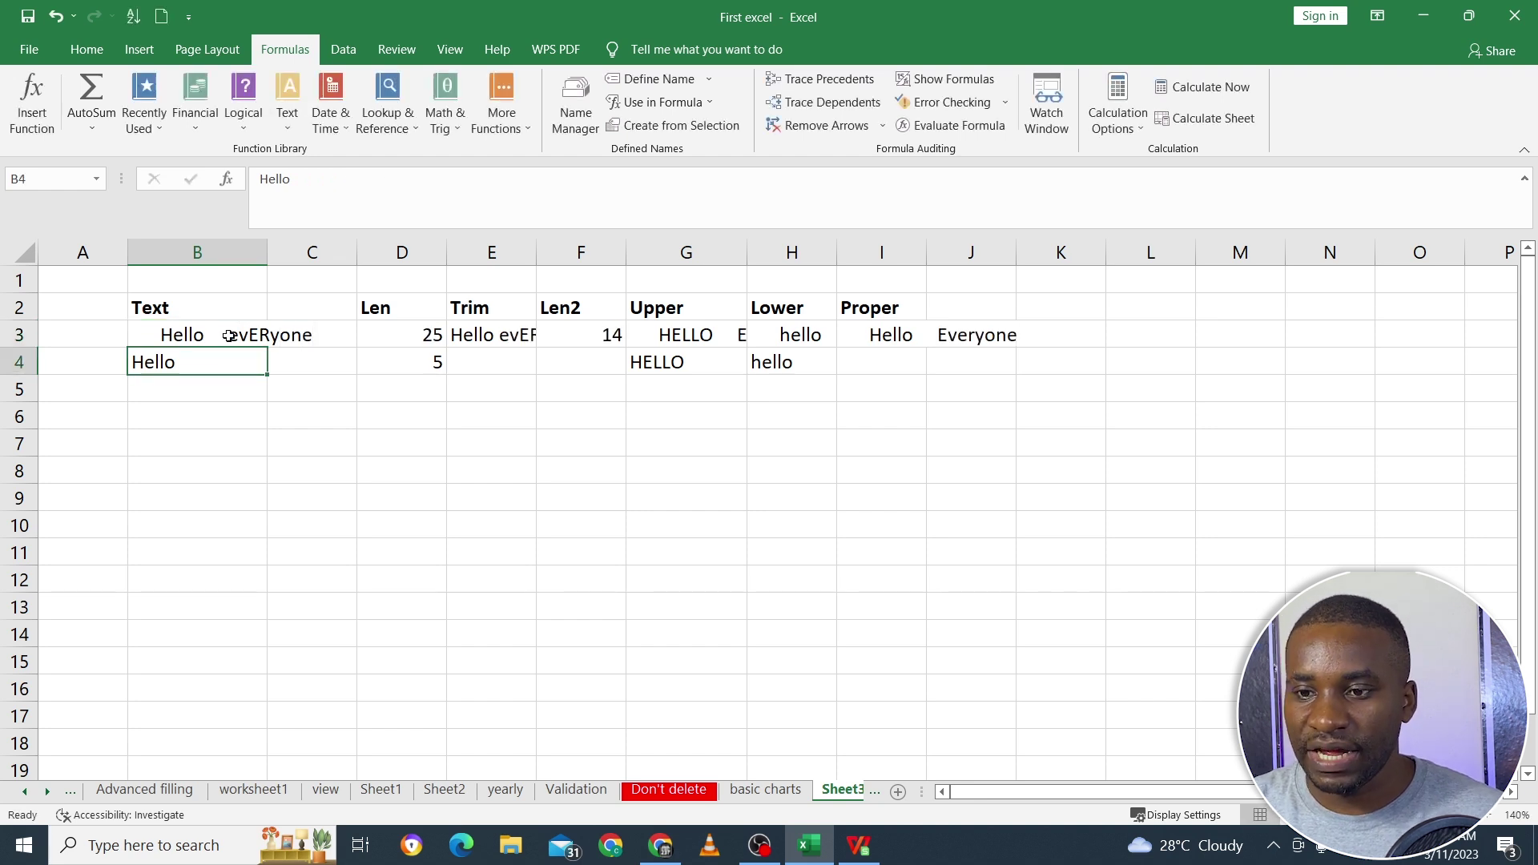
Autofit the width of column I and inspect the PROPER formula in I3 without changing it.
double_click(927, 252)
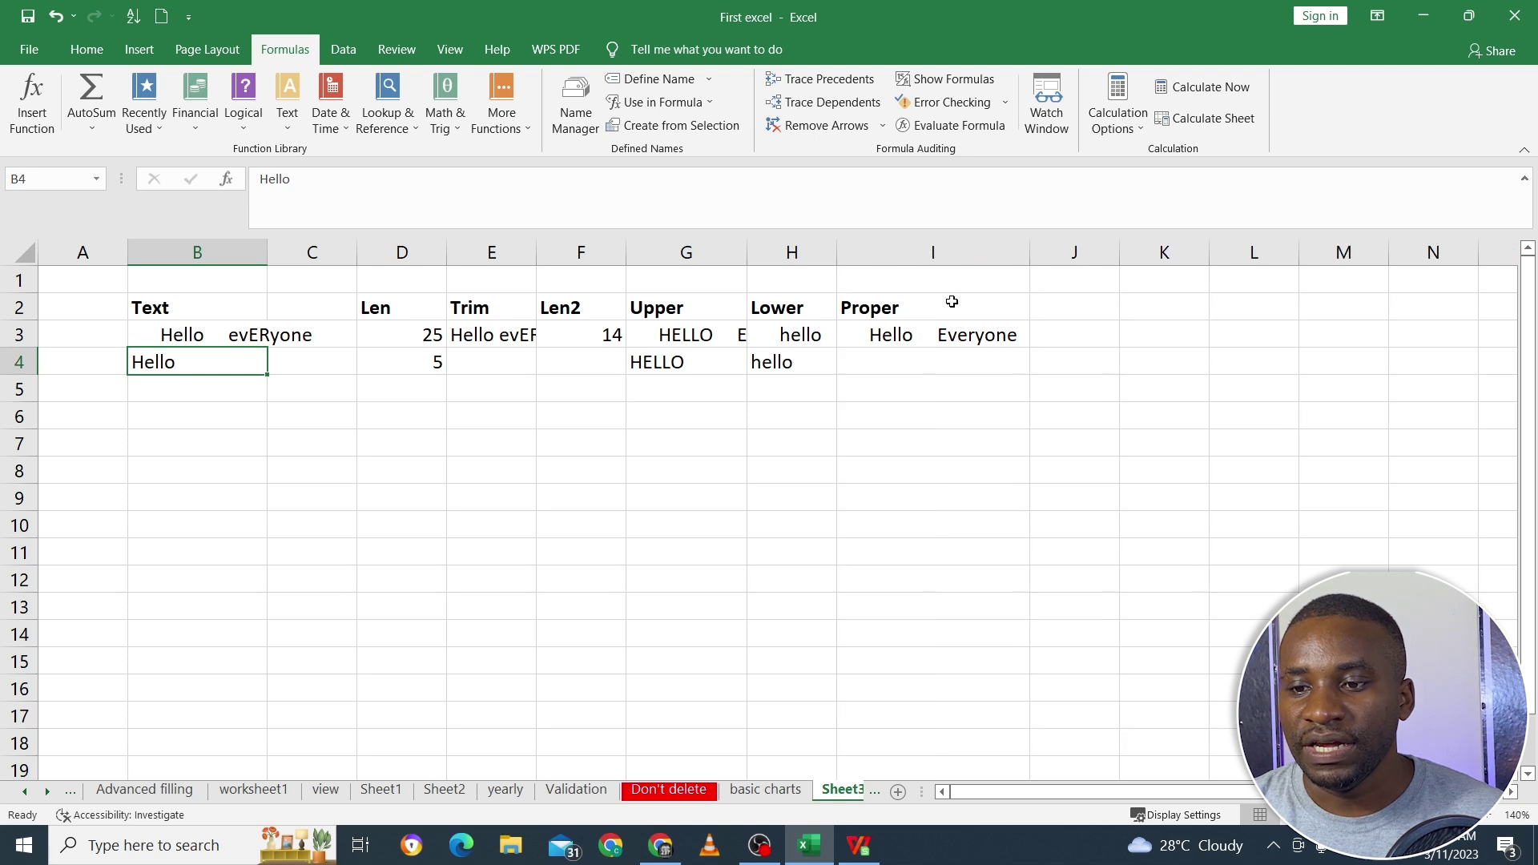
double_click(884, 337)
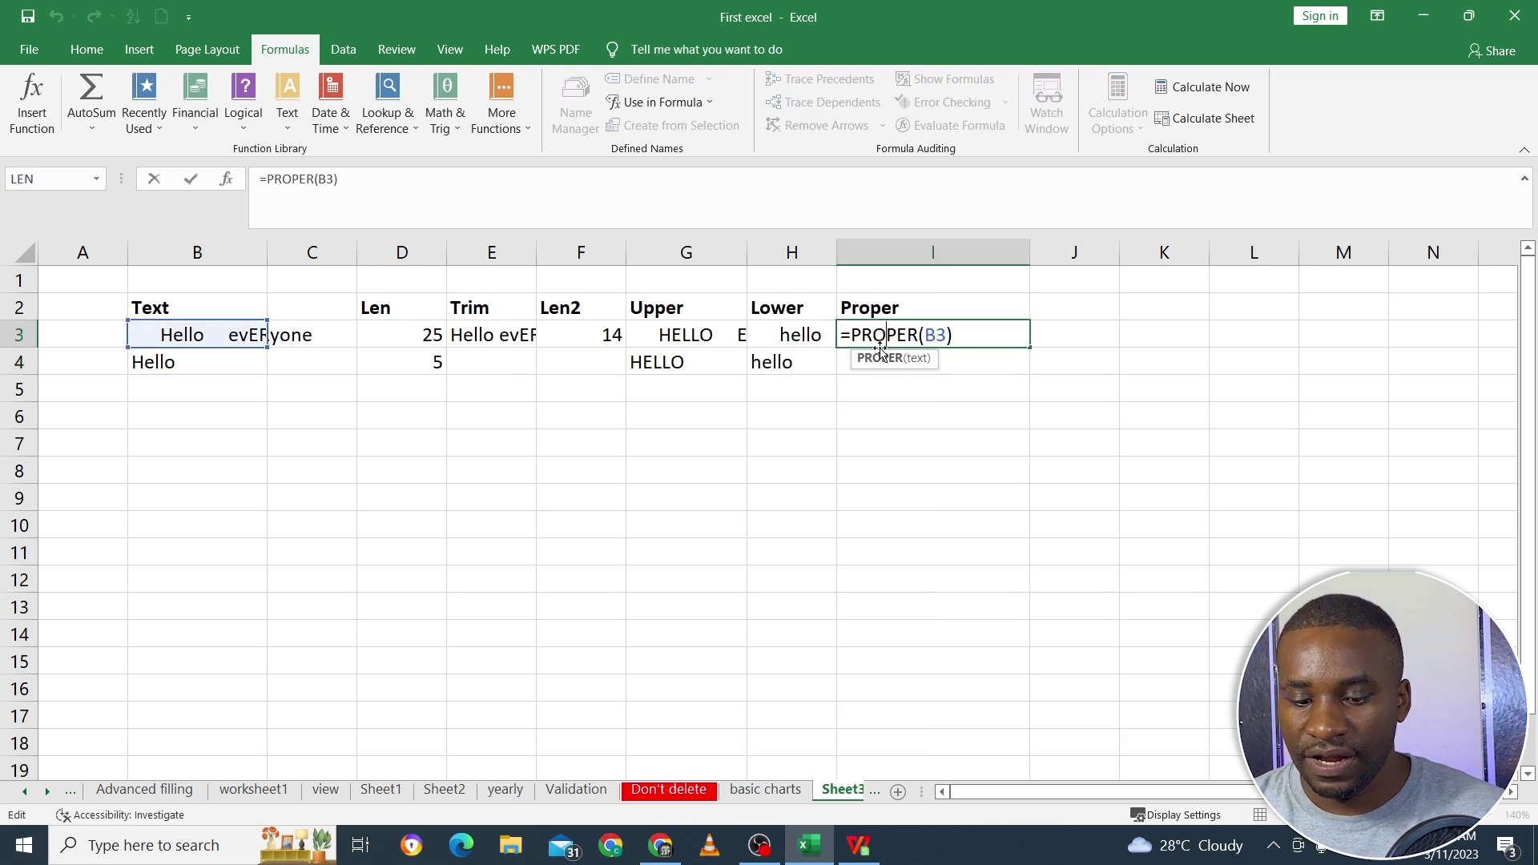
key(Escape)
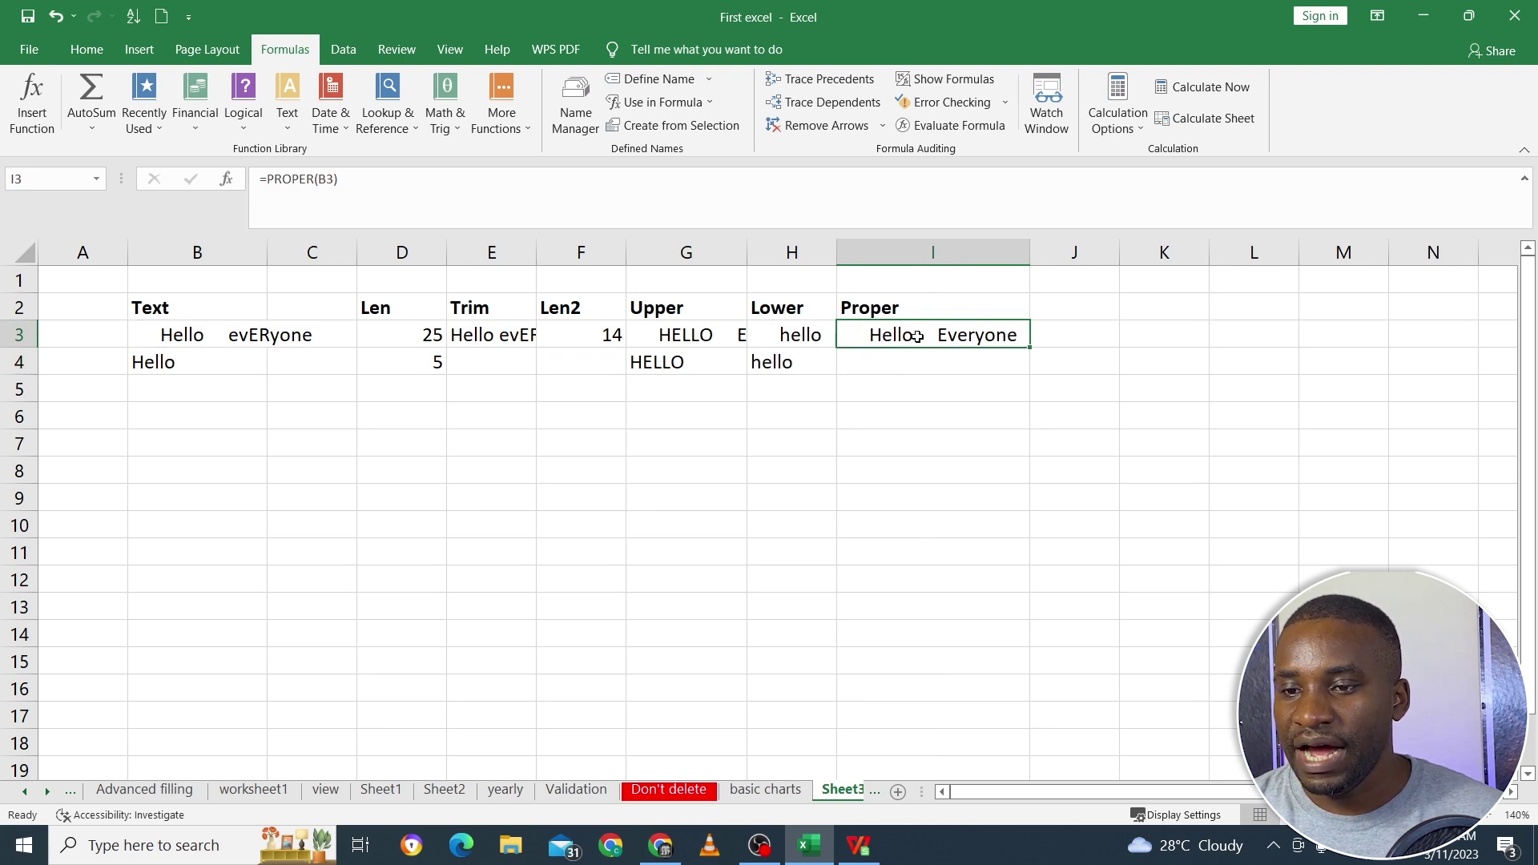
Replace the text in B3 with a full name in irregular letter case and check the PROPER result in I3.
click(174, 337)
text(J)
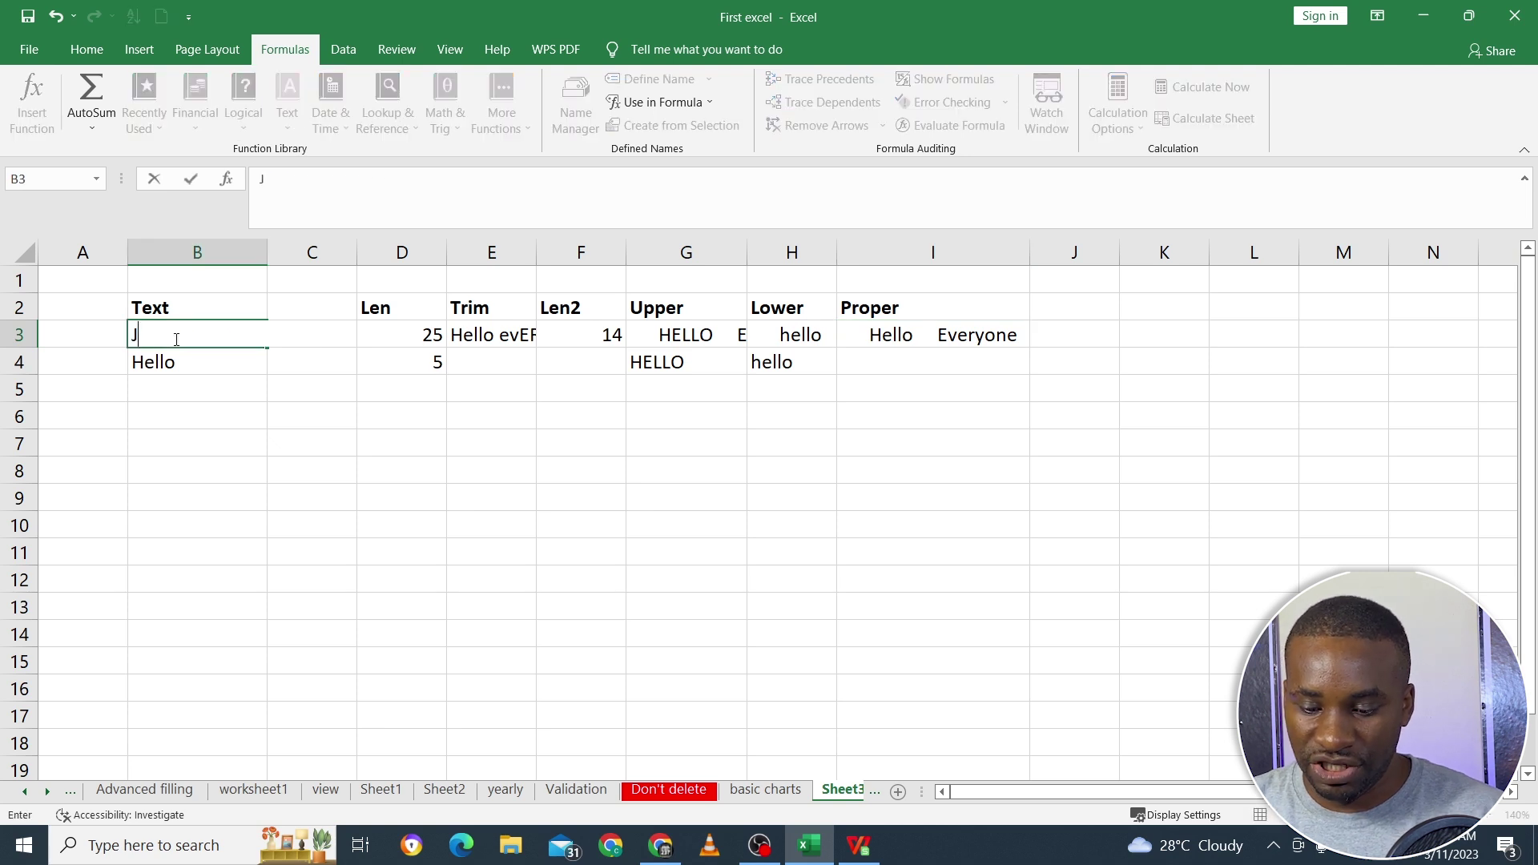
text(ames B)
key(BackSpace)
key(BackSpace)
key(BackSpace)
key(BackSpace)
key(BackSpace)
key(BackSpace)
key(BackSpace)
text(ja)
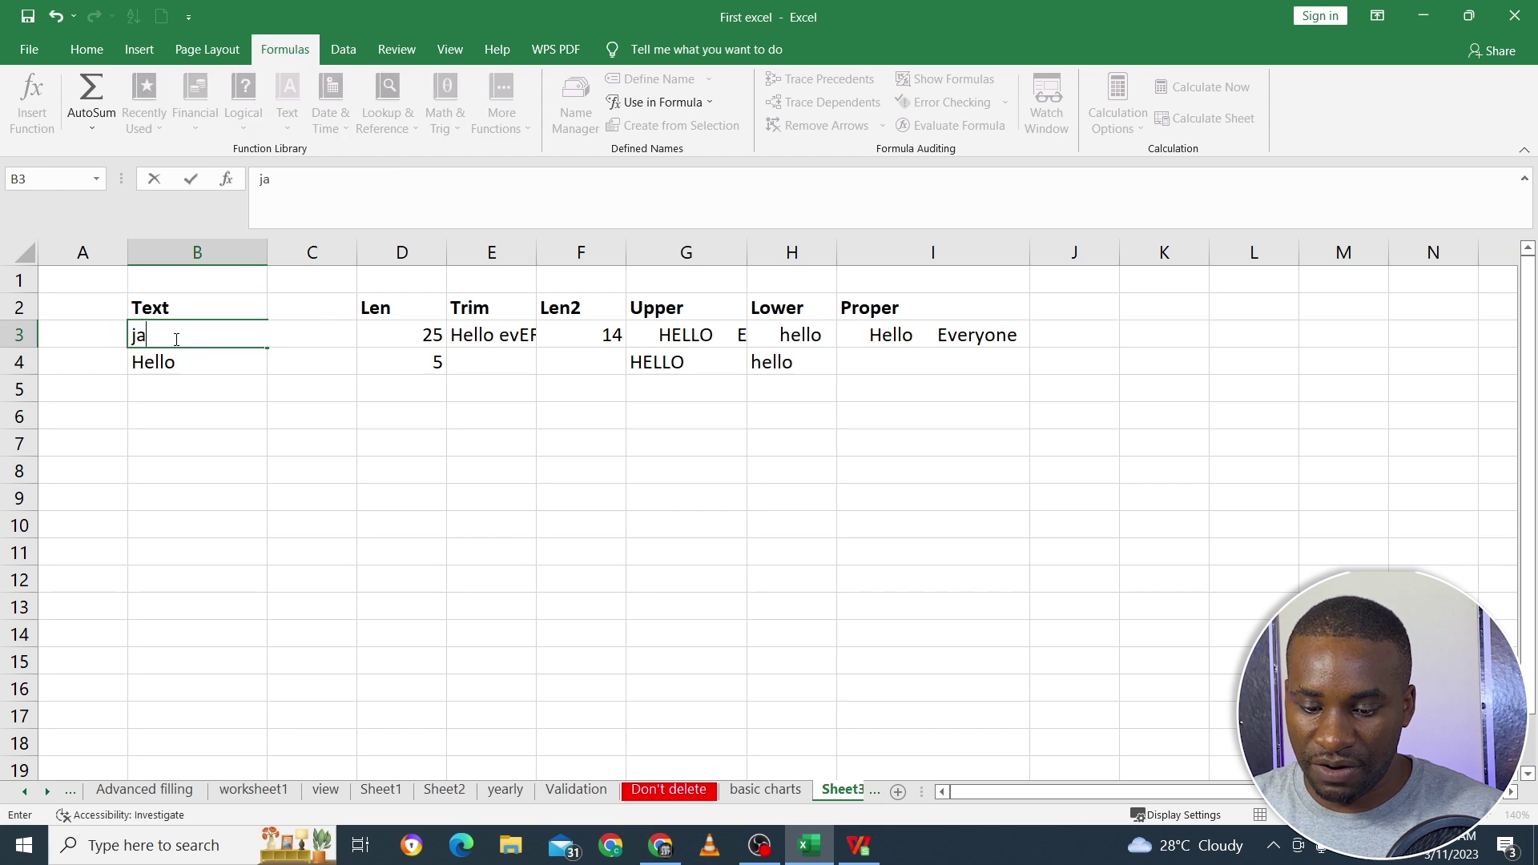
text(mes brOWn)
key(Return)
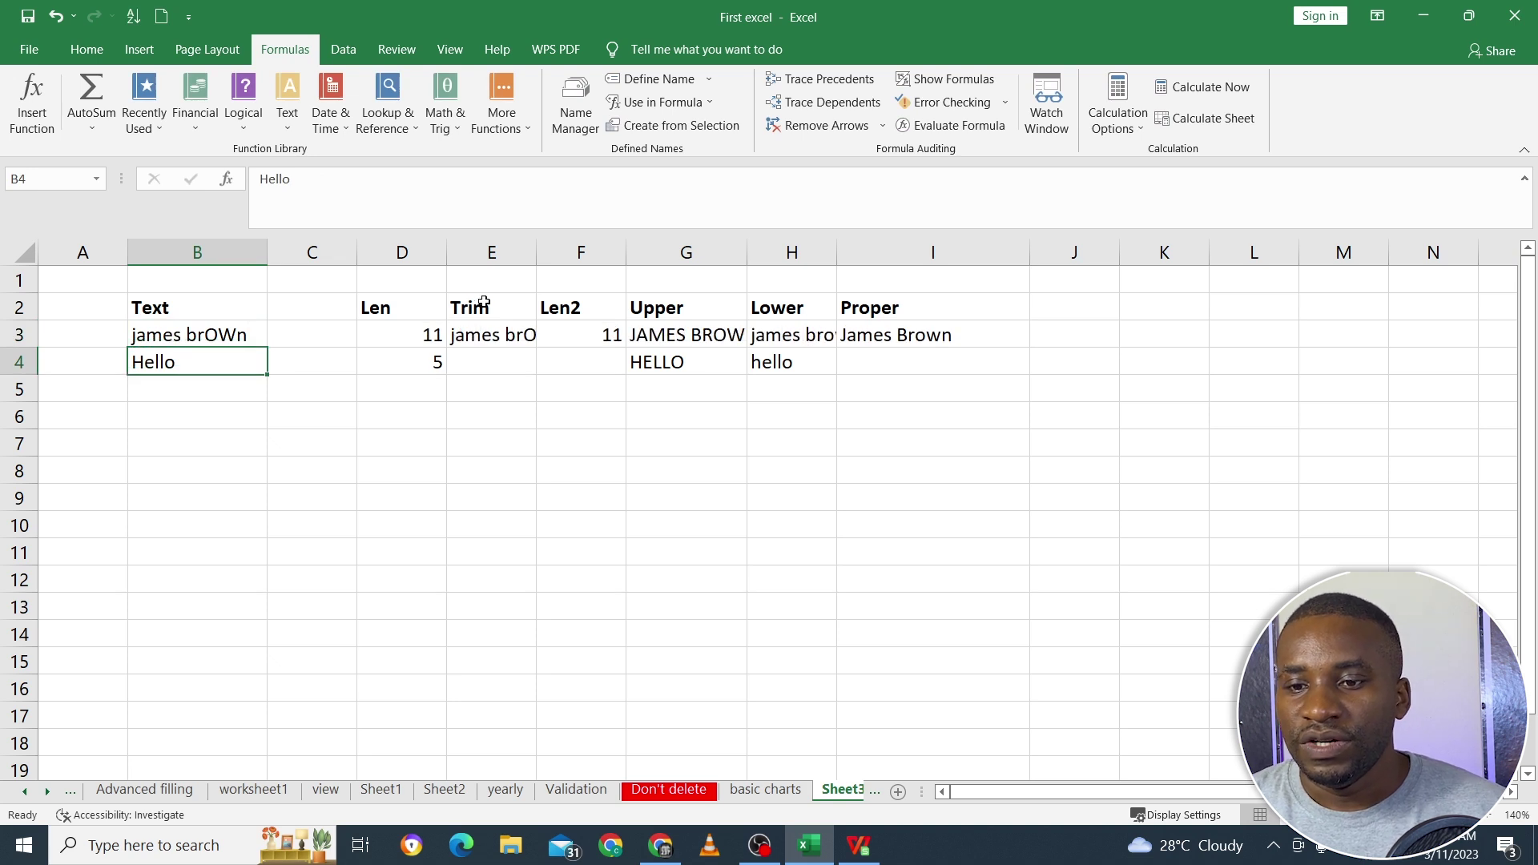
click(967, 342)
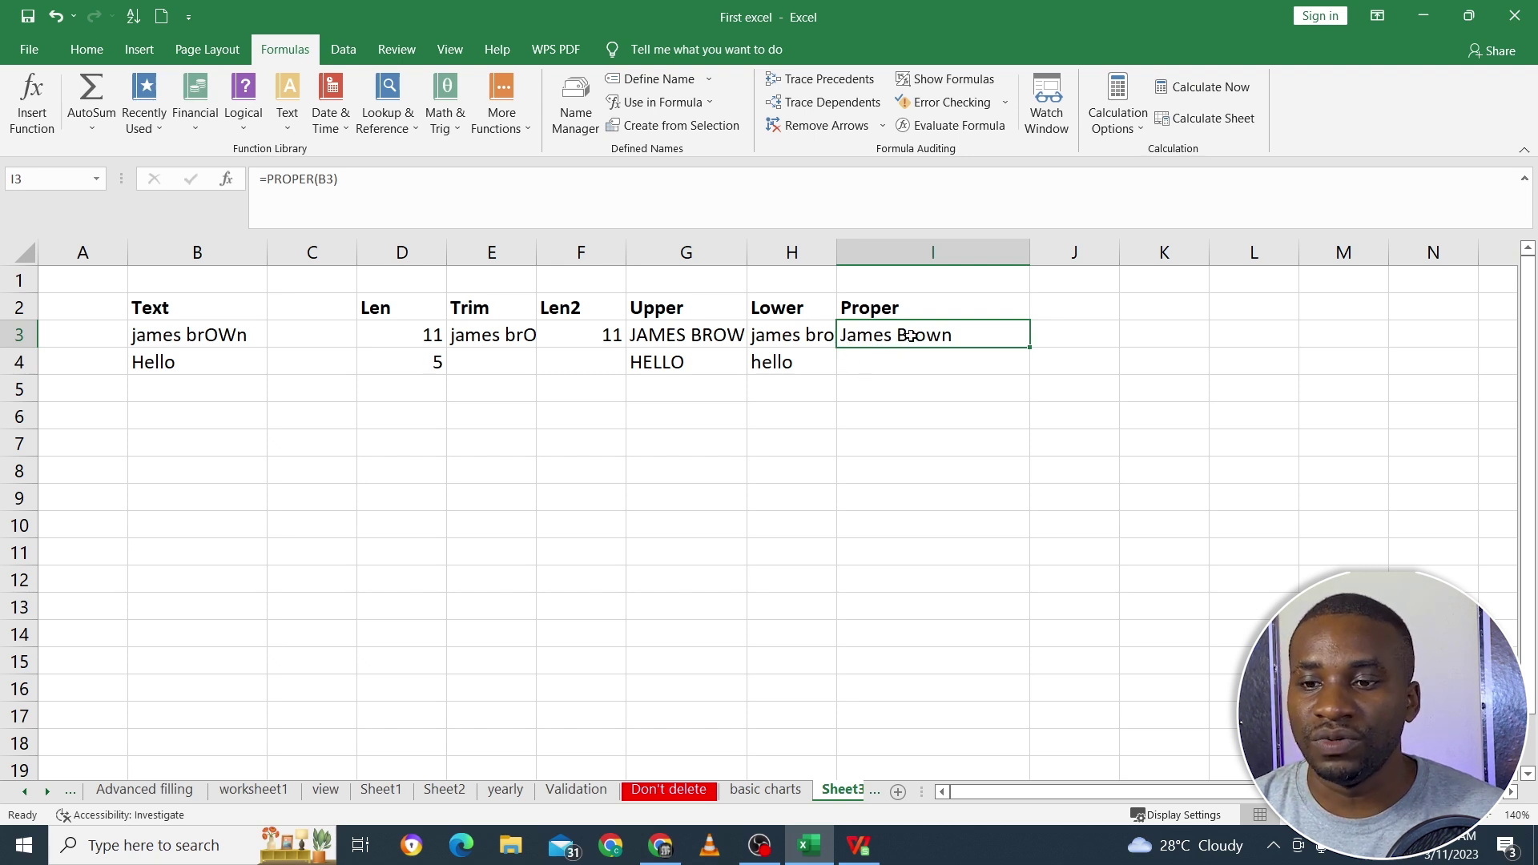
click(881, 364)
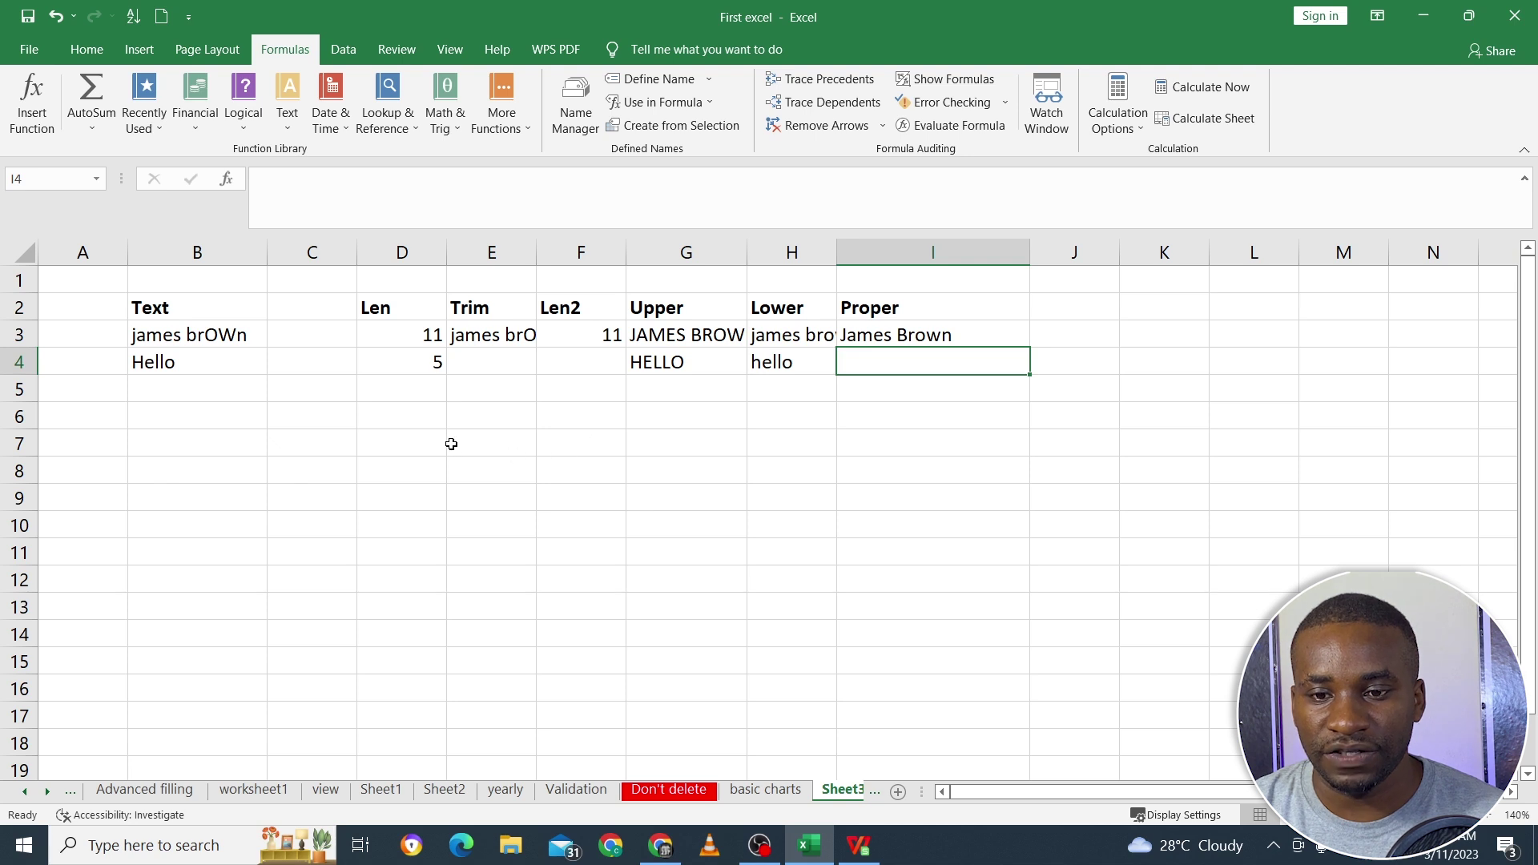
Copy the formatting of the header cells D2:G2 to row 7, starting at D7, with Format Painter.
click(412, 436)
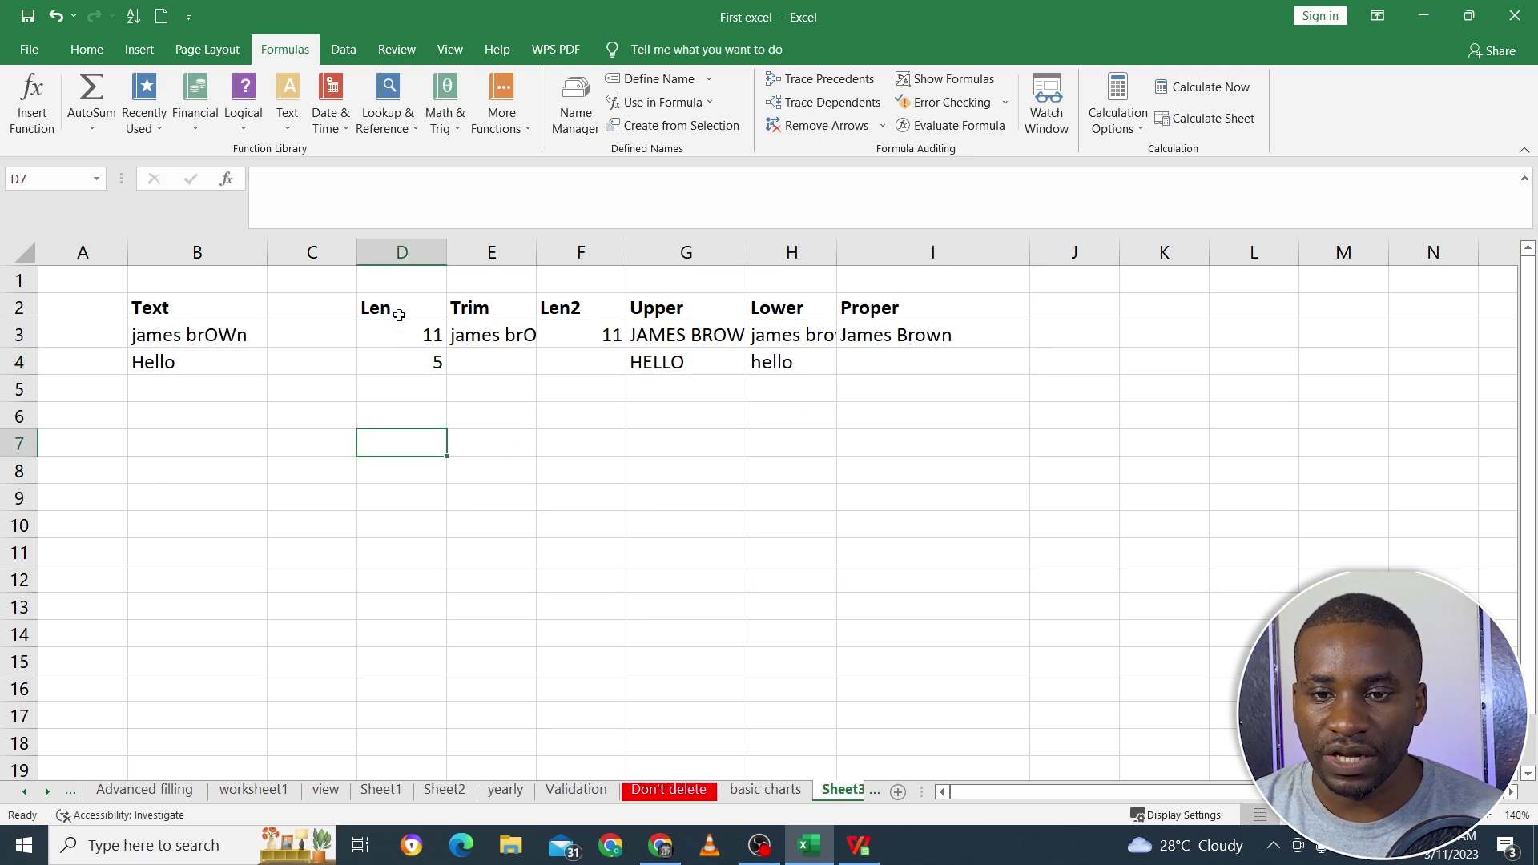
drag(395, 304, 639, 318)
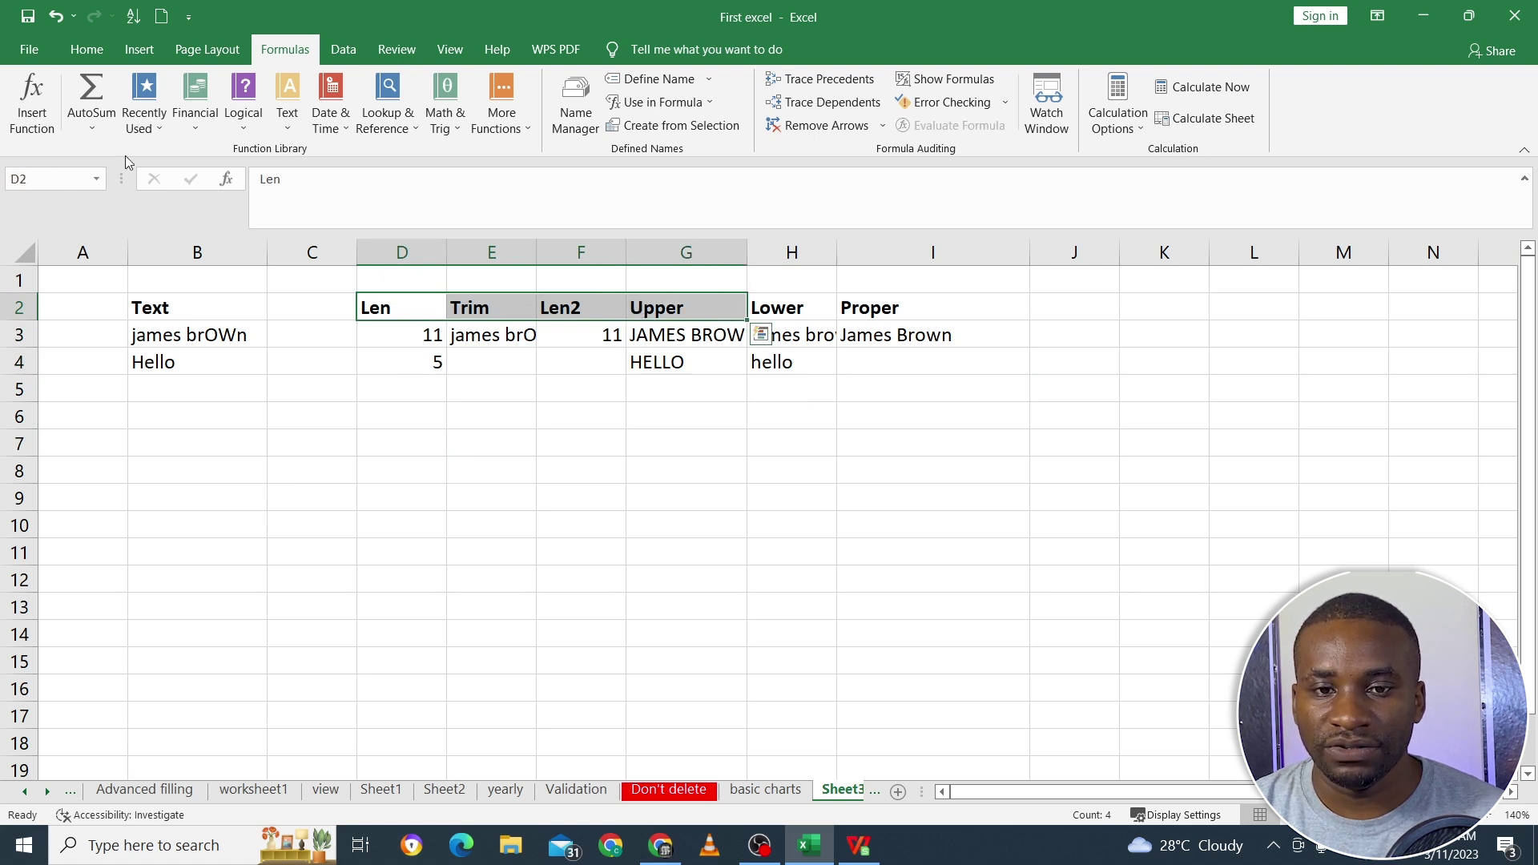
click(91, 51)
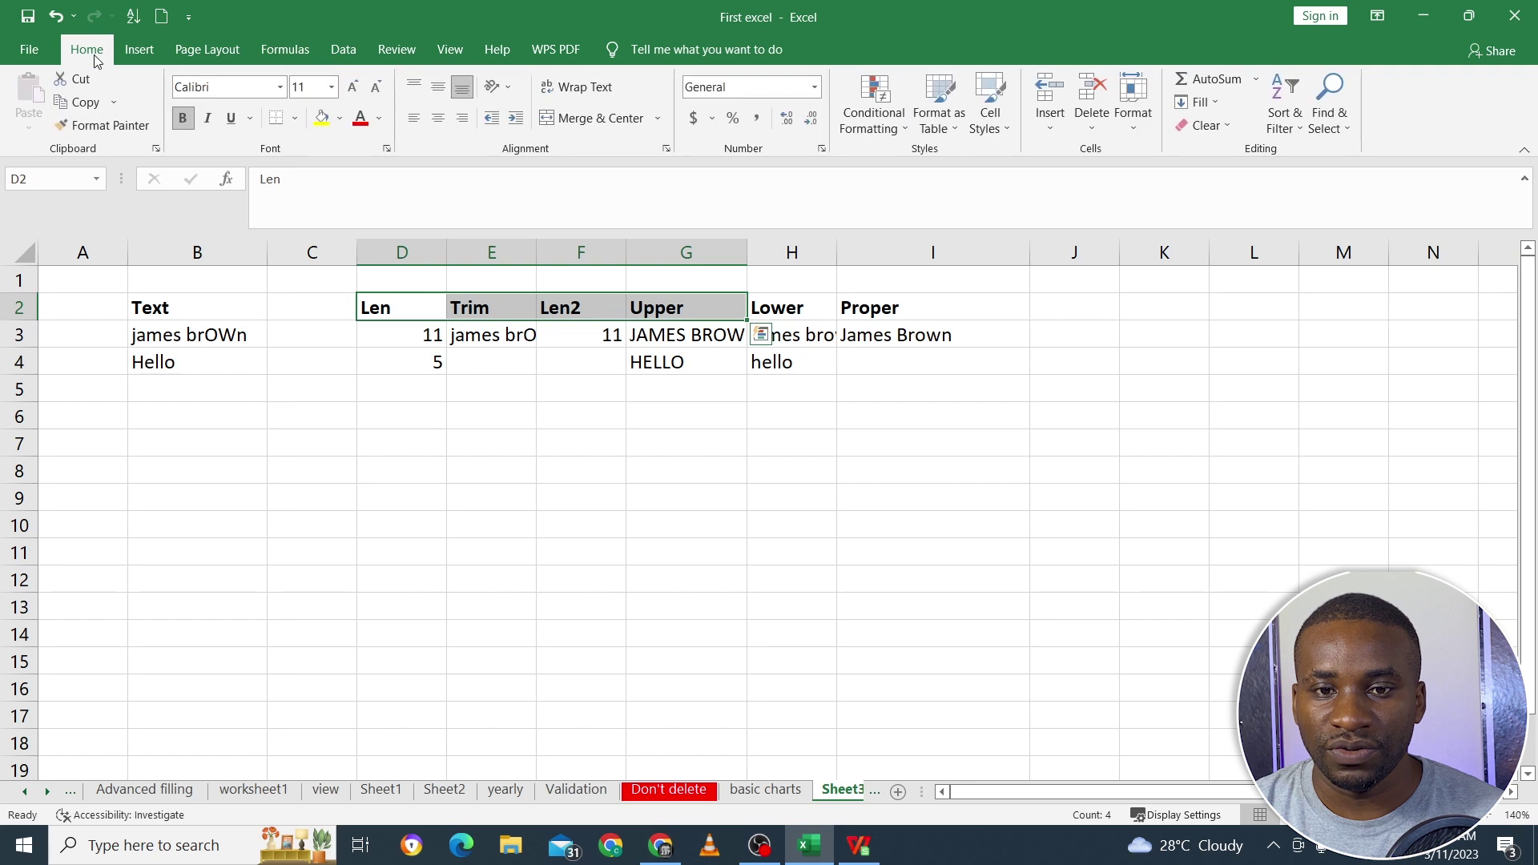
click(102, 124)
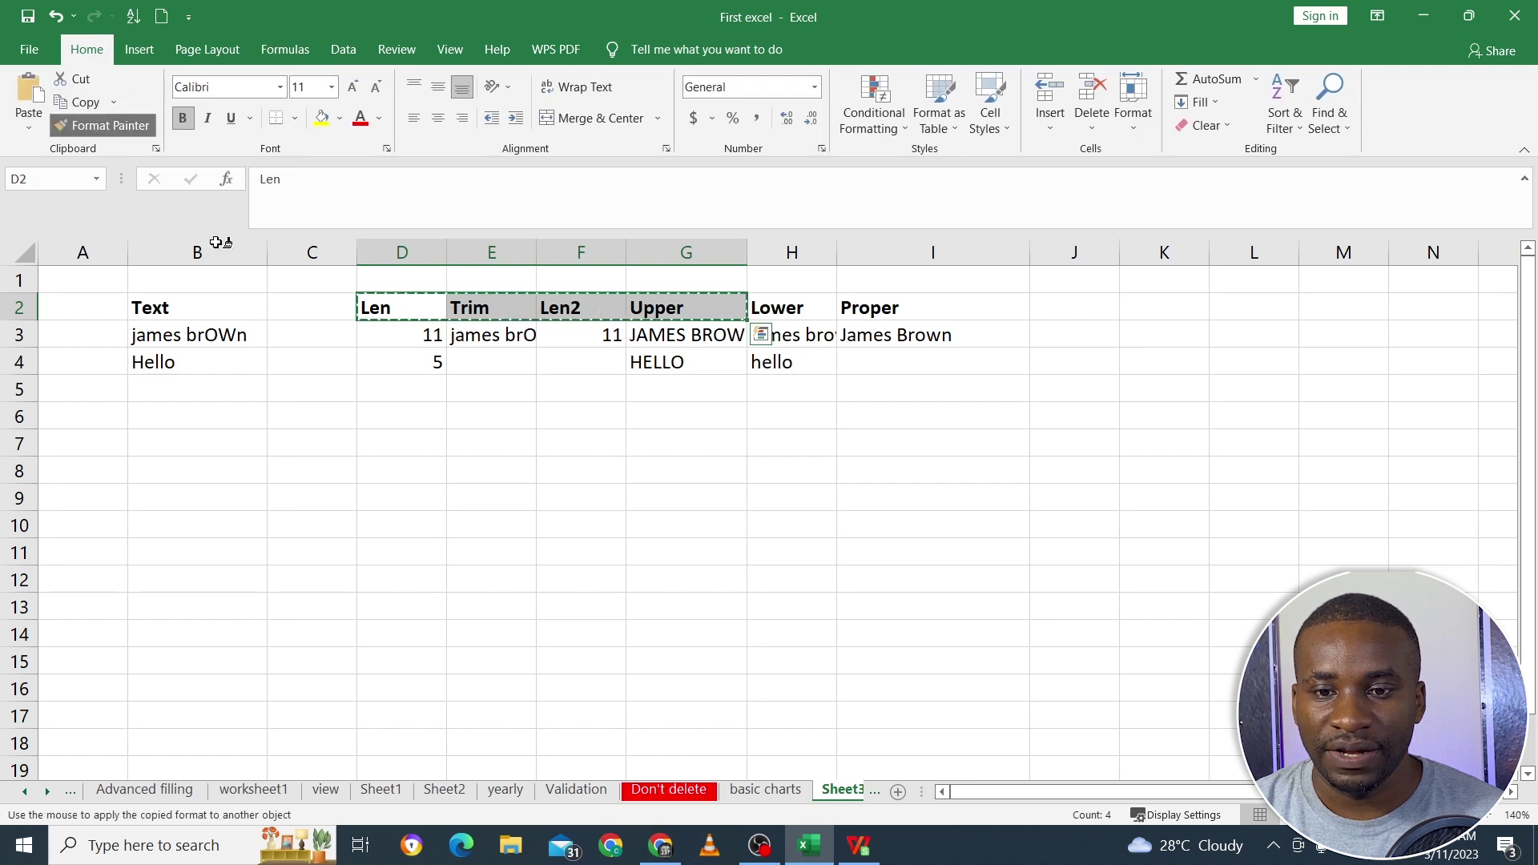
click(400, 446)
click(450, 462)
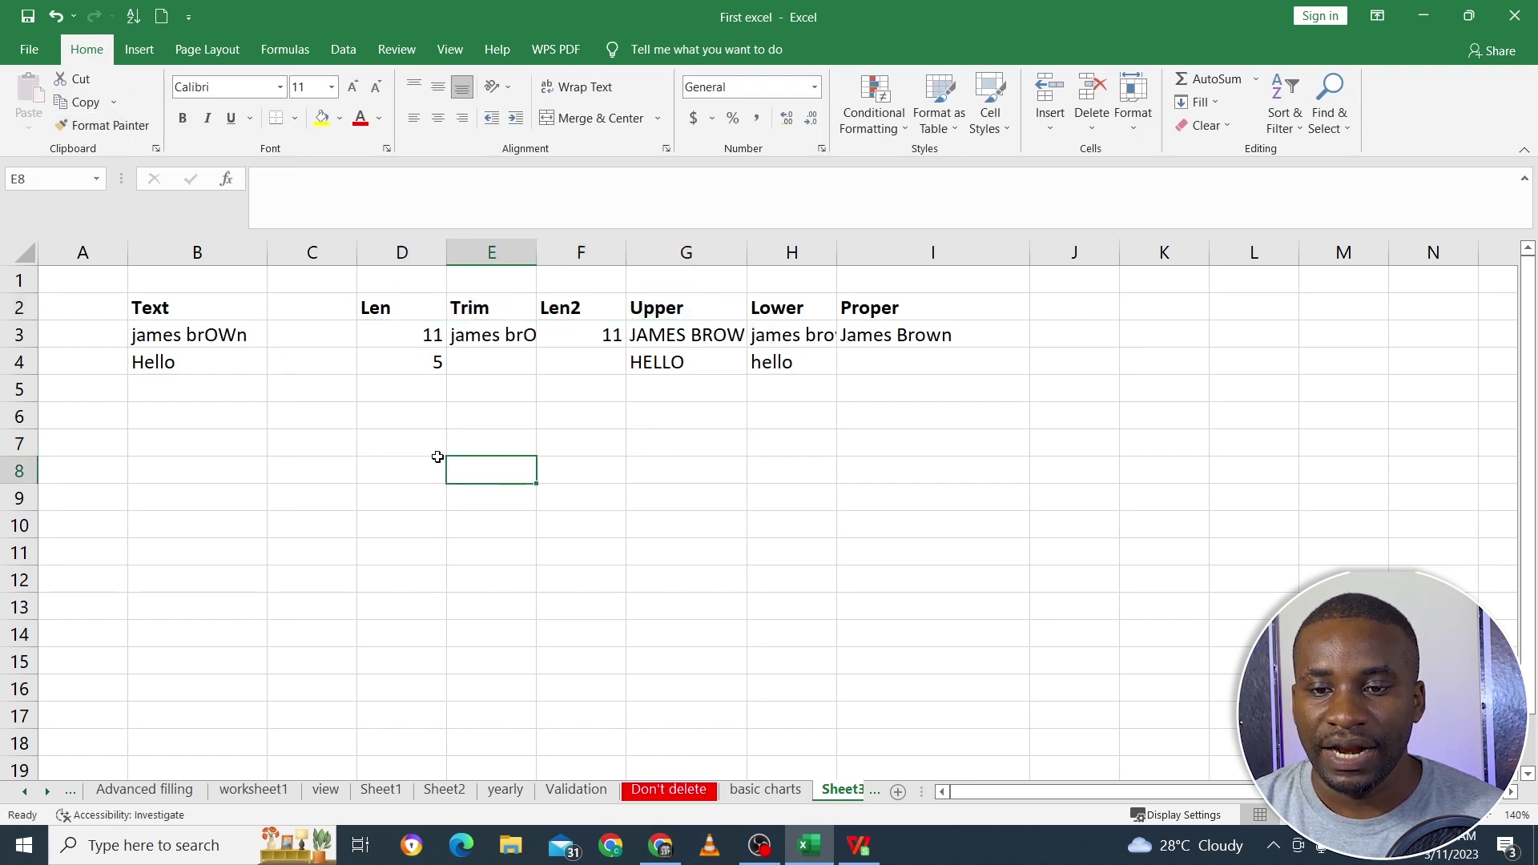
Enter the headings Left, Right and Mid in cells D7, E7 and F7.
click(402, 443)
text(Left)
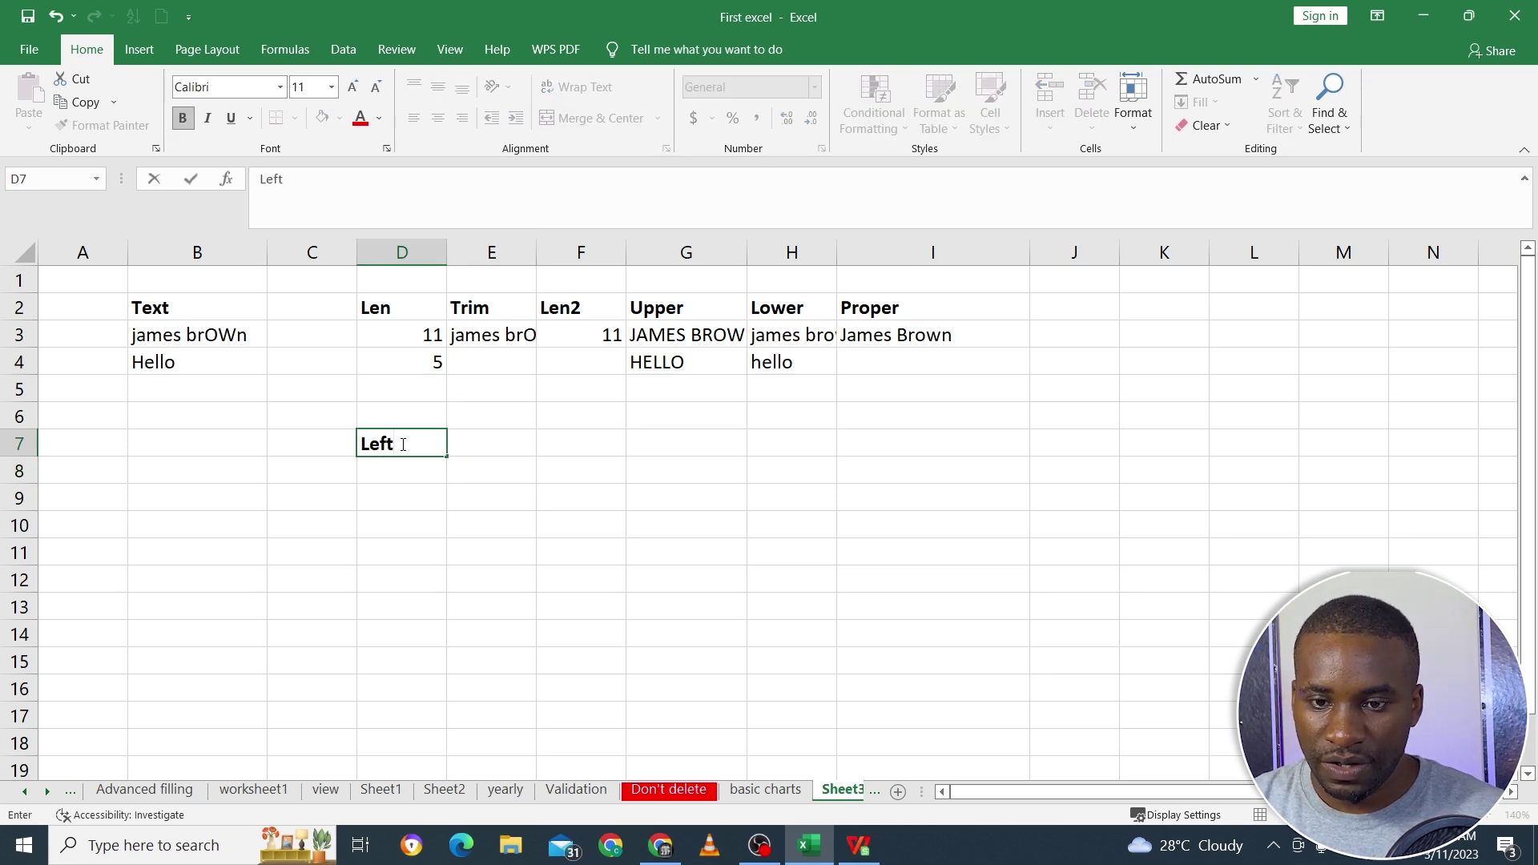
key(Tab)
text(R)
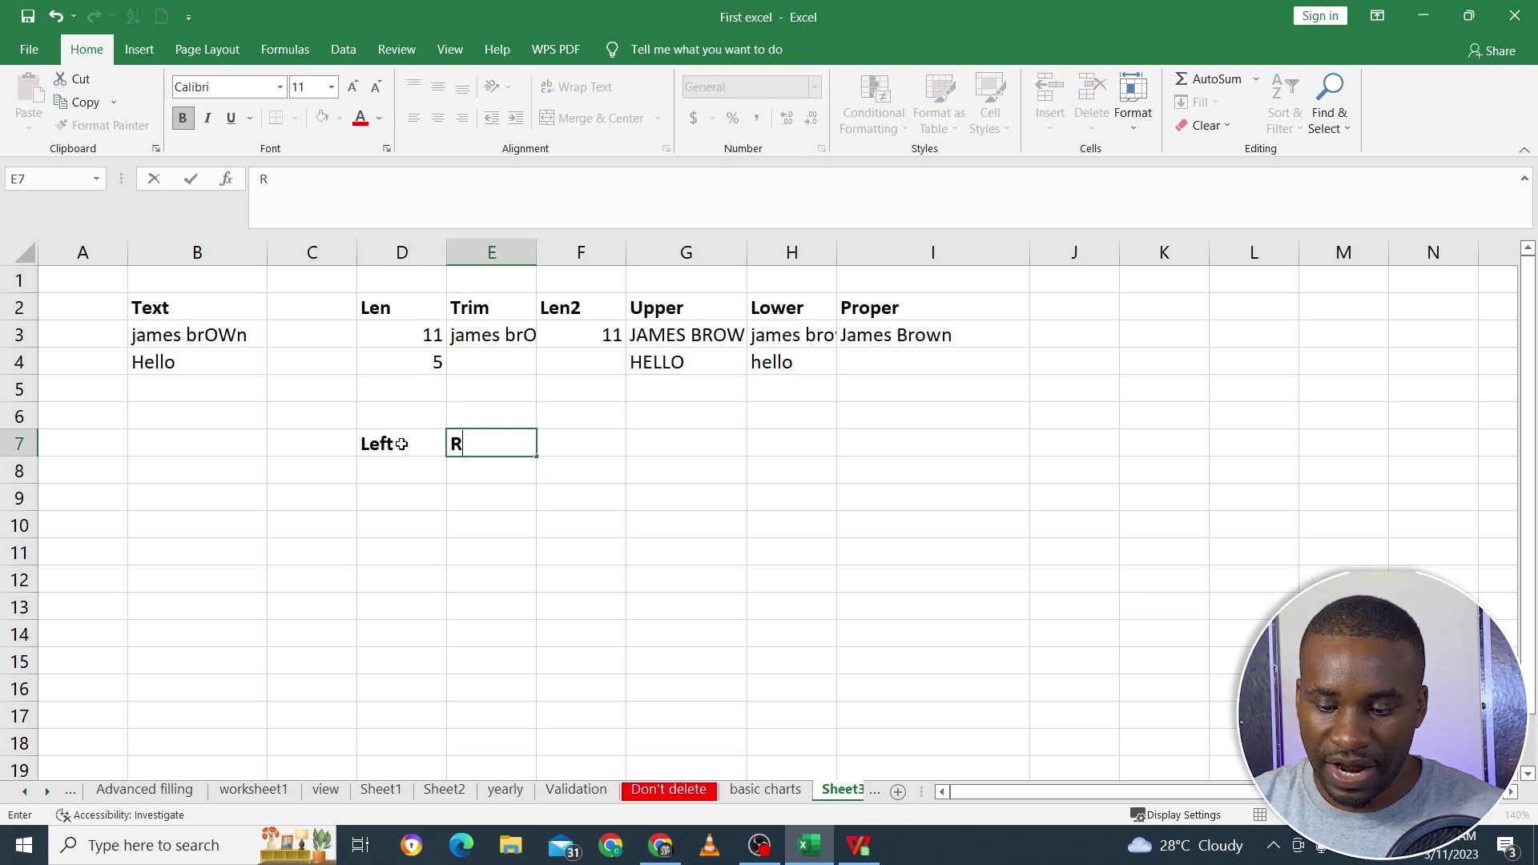
text(ight)
key(Tab)
text(Mid)
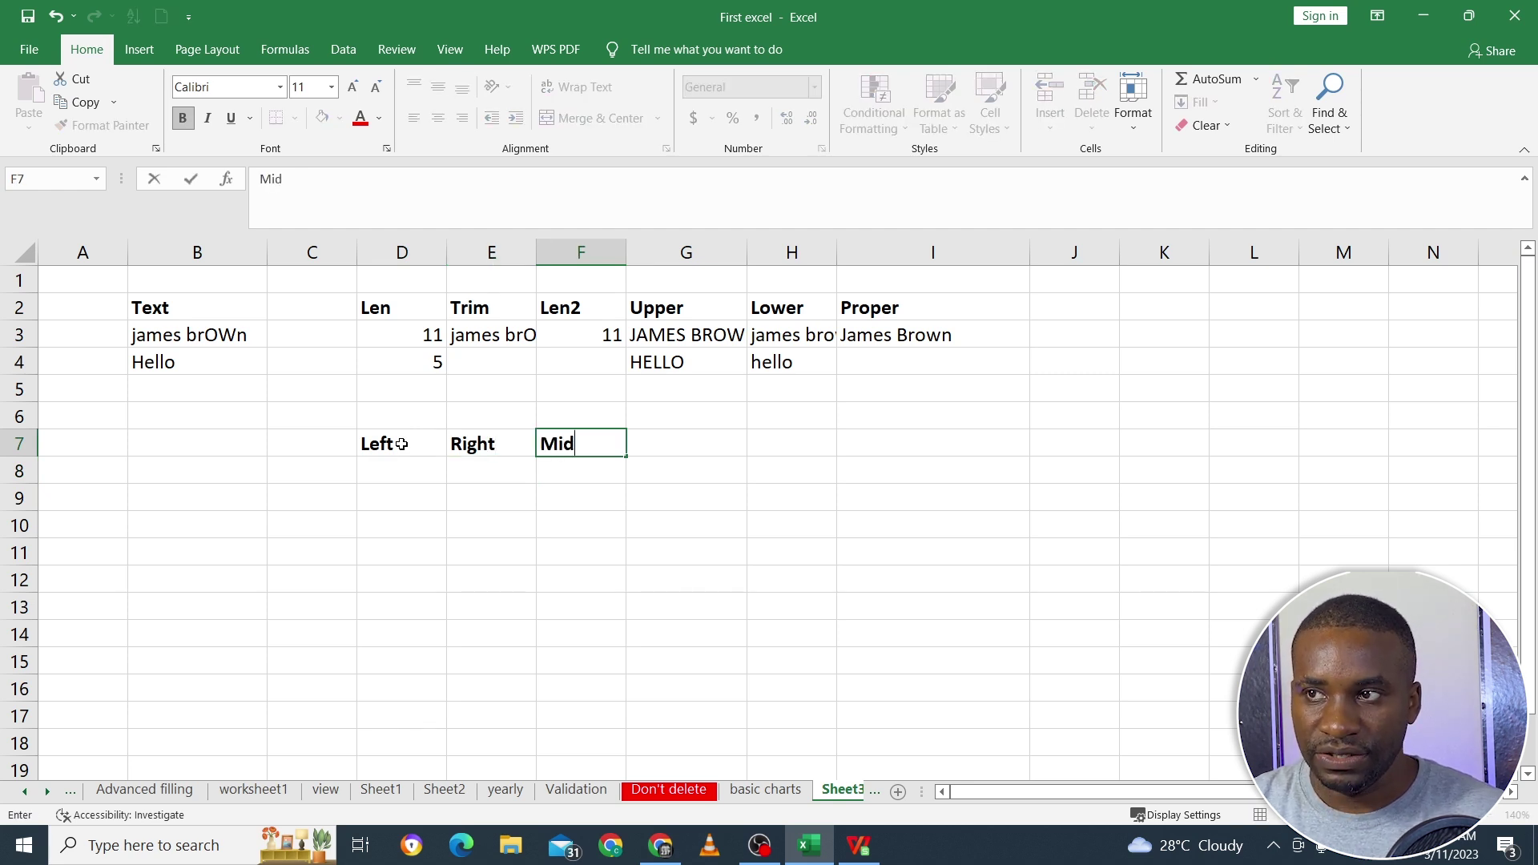
key(Return)
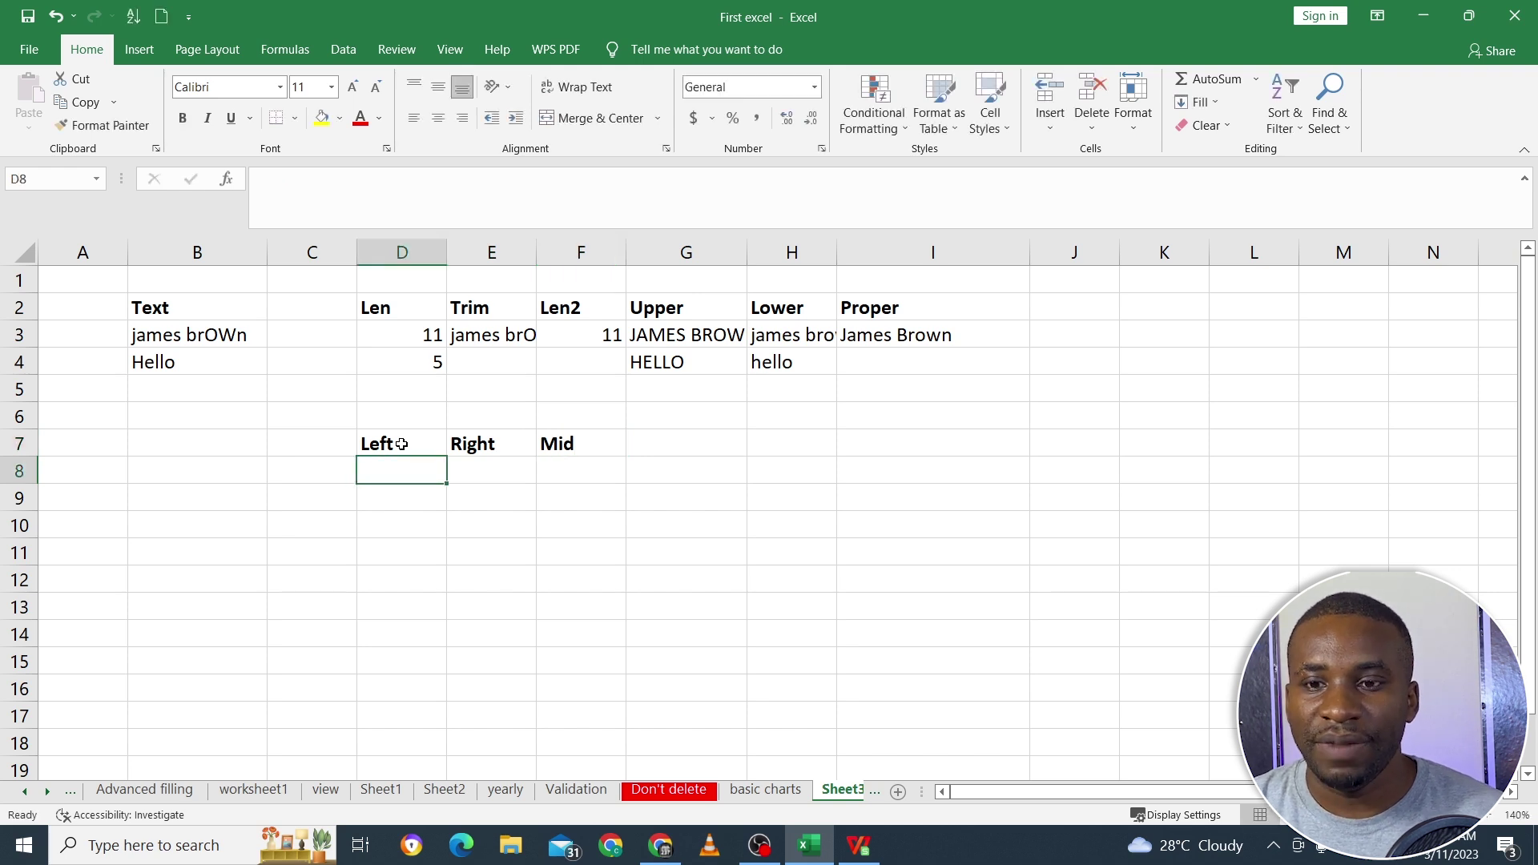
Copy the Text heading and the sample name from B2:B3 into B7:B8.
click(167, 448)
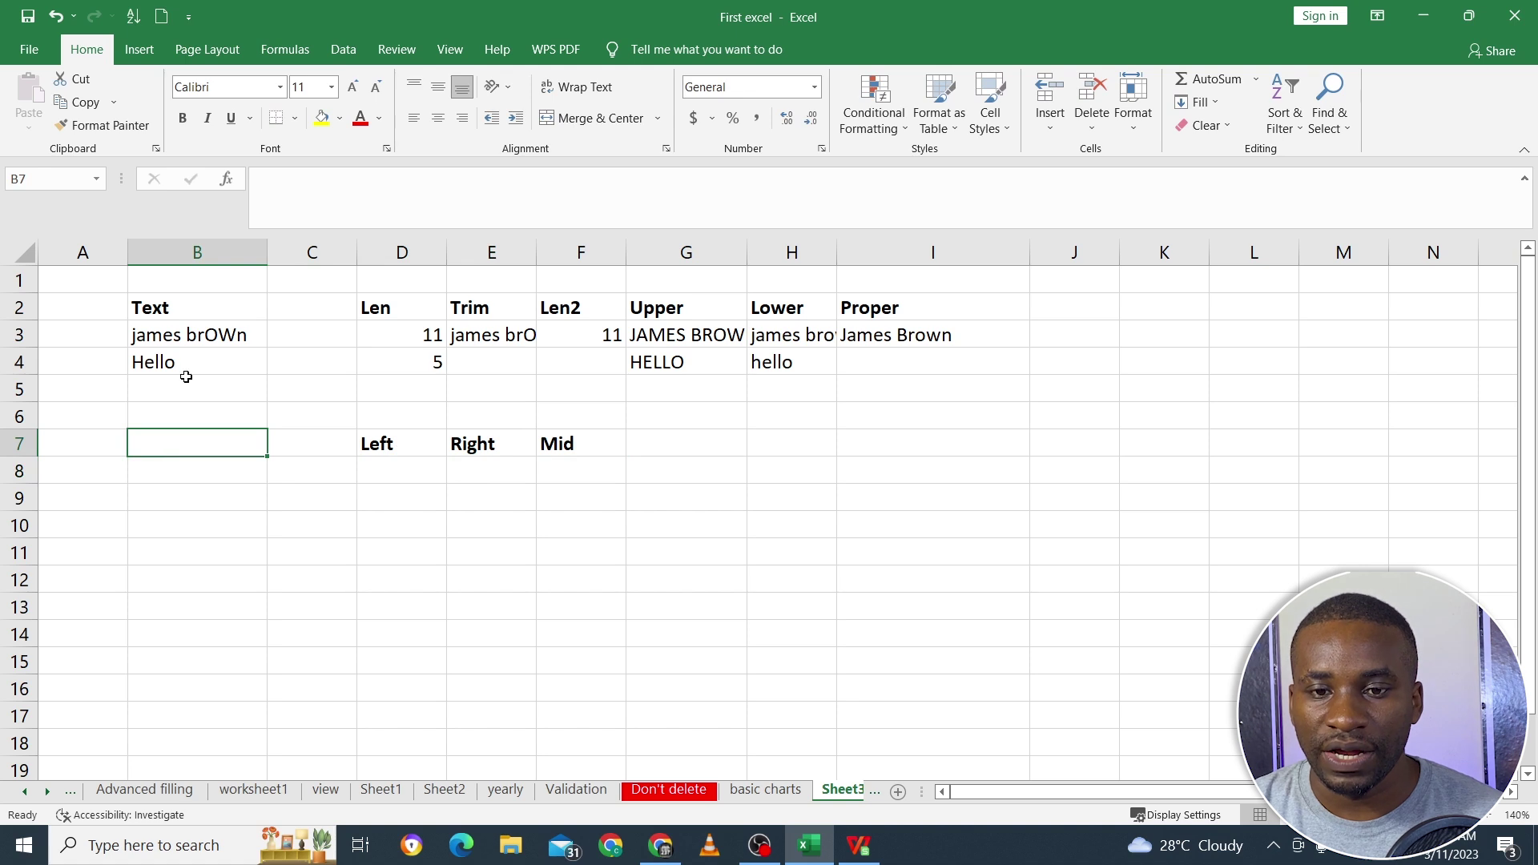
click(183, 312)
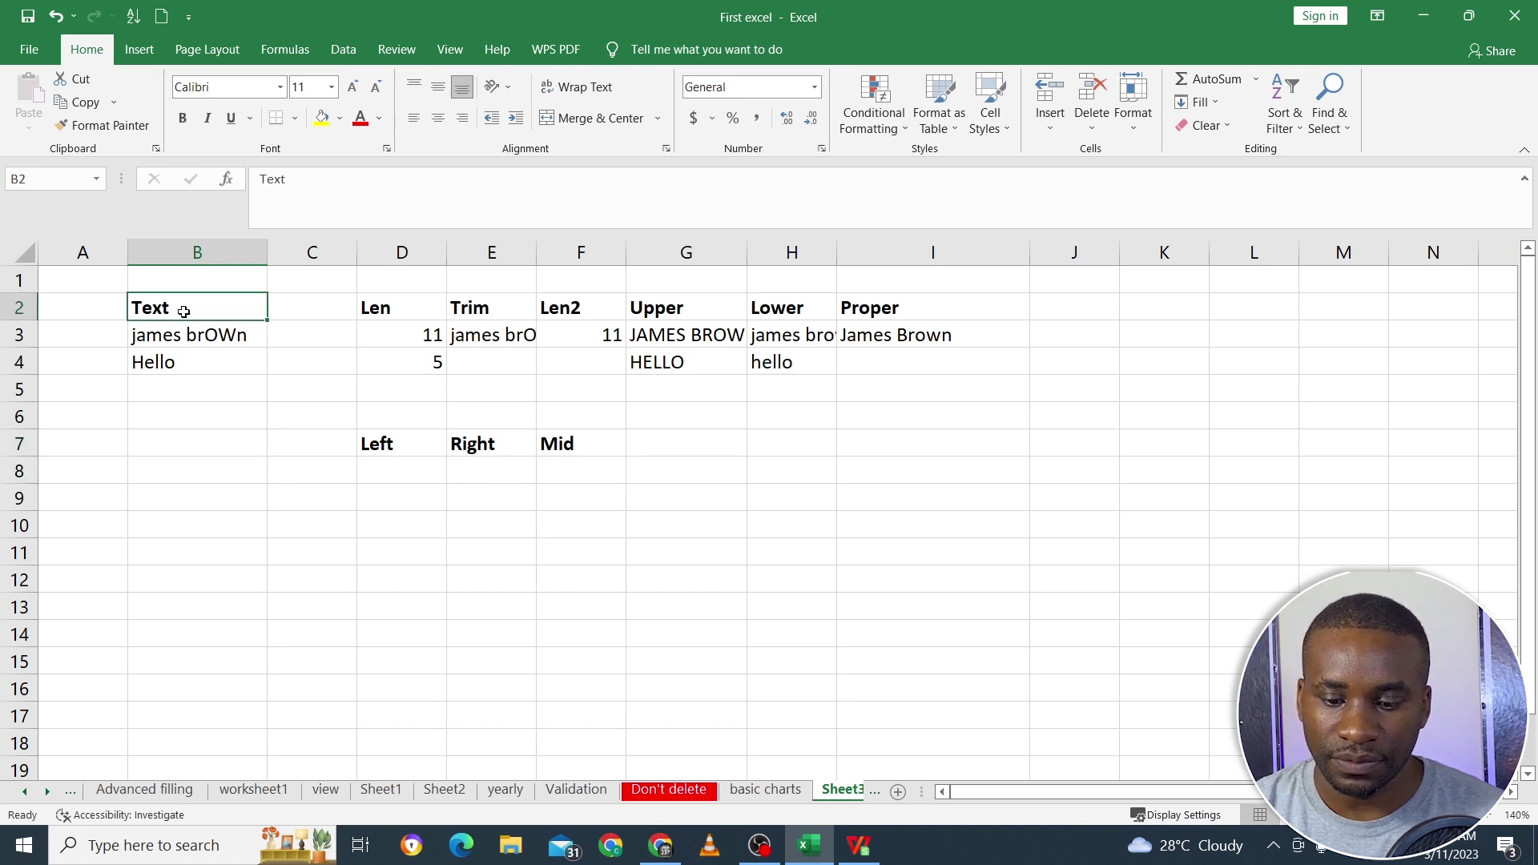
drag(183, 311, 185, 333)
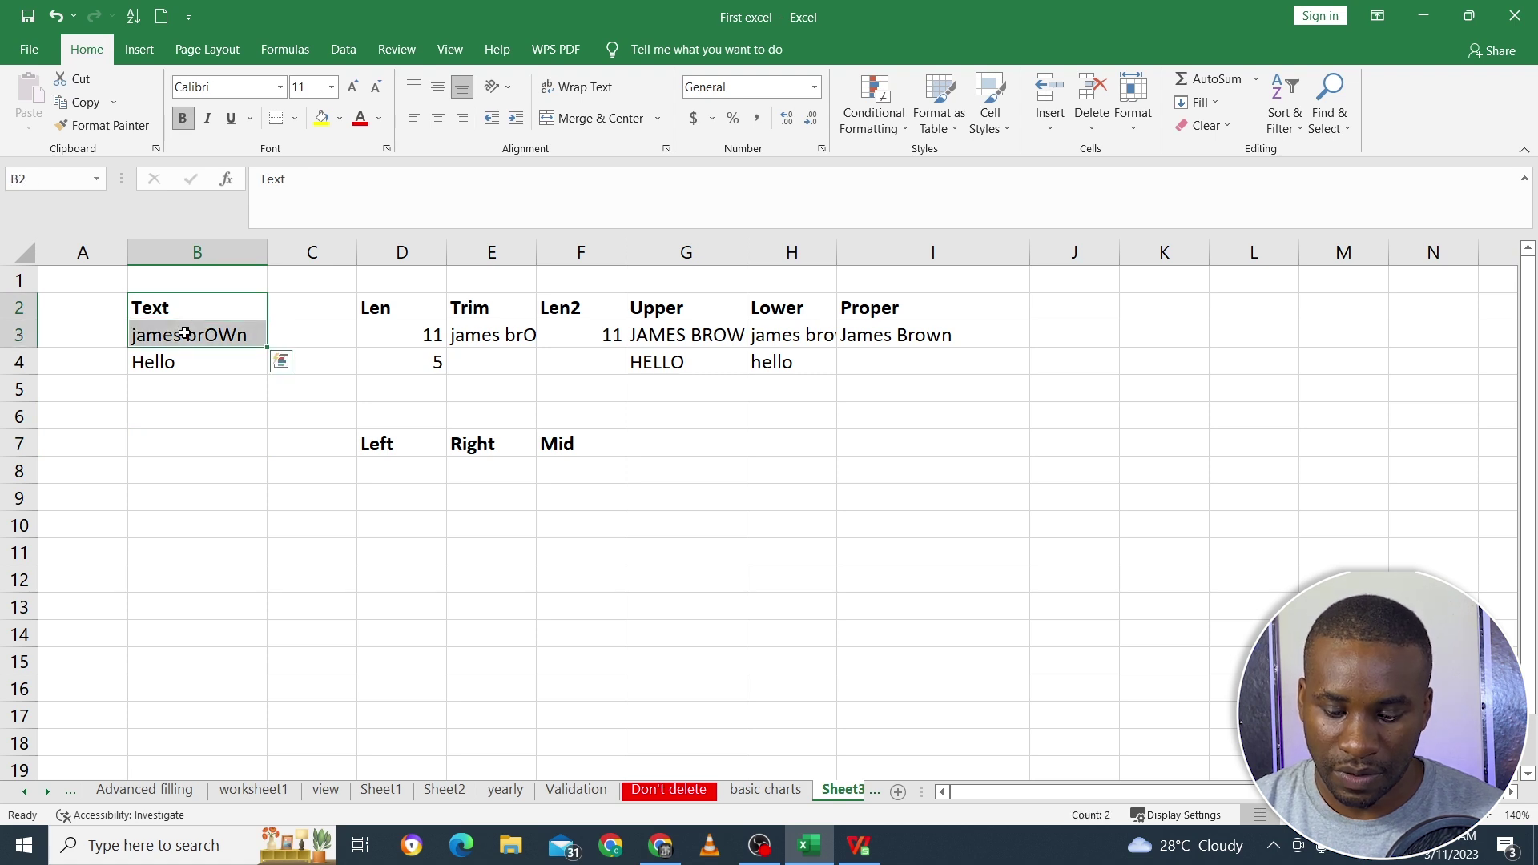
key(ctrl+c)
click(209, 436)
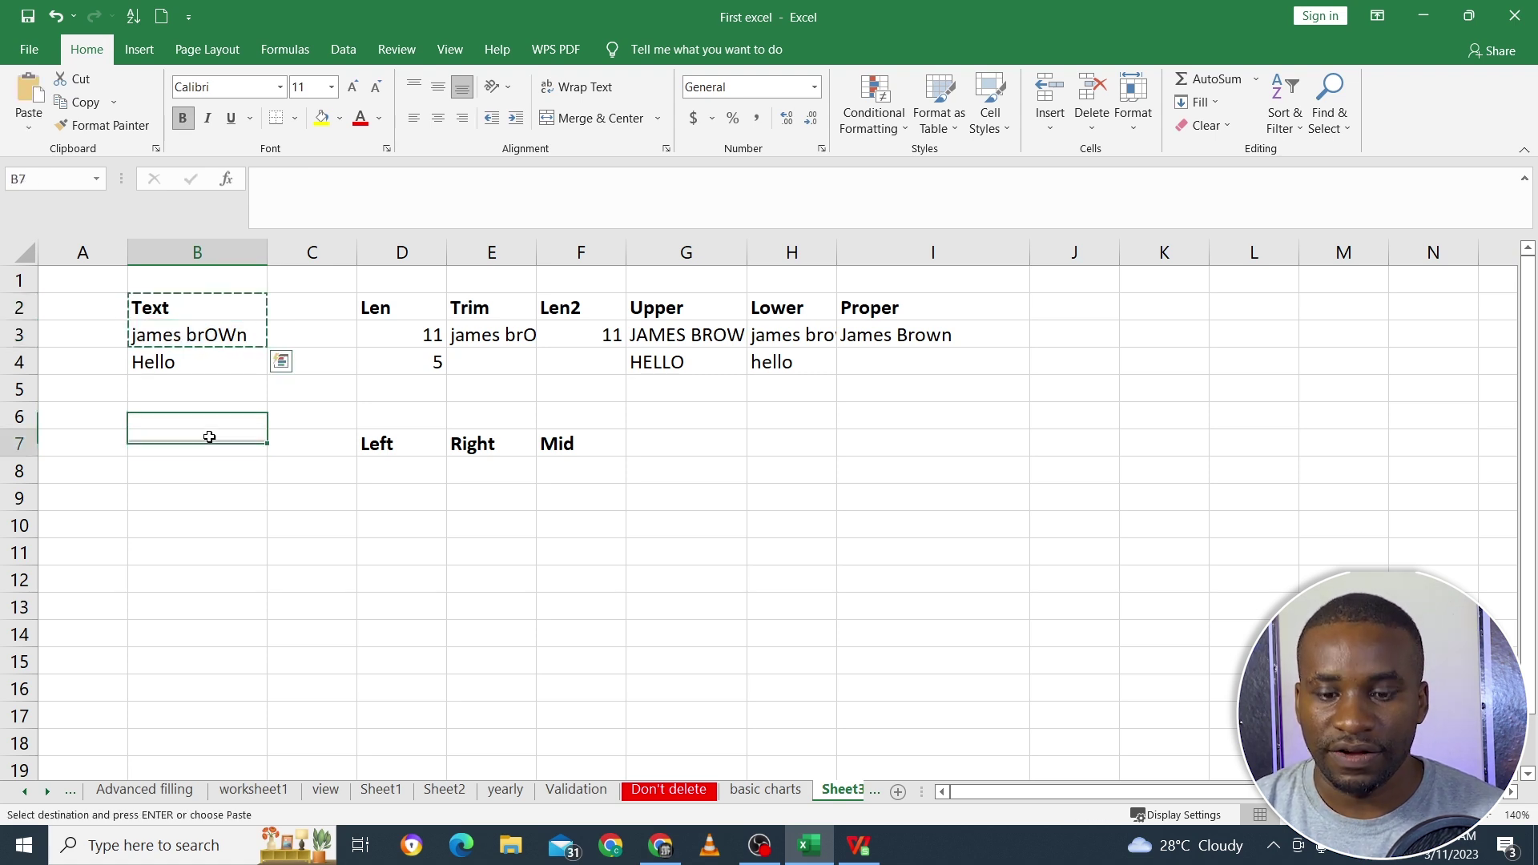
key(ctrl+v)
click(209, 437)
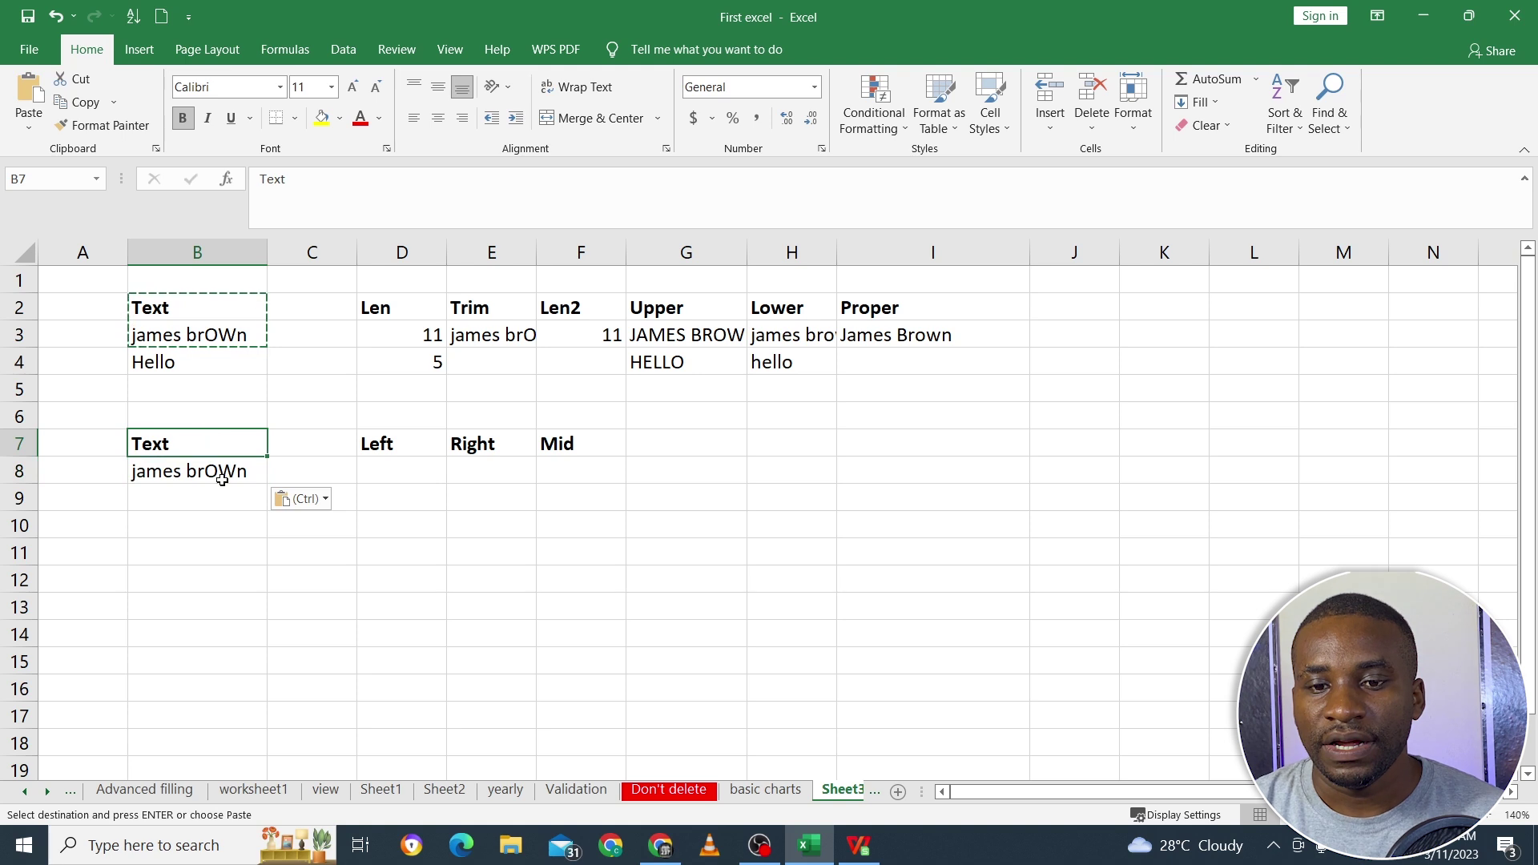
click(225, 489)
click(237, 474)
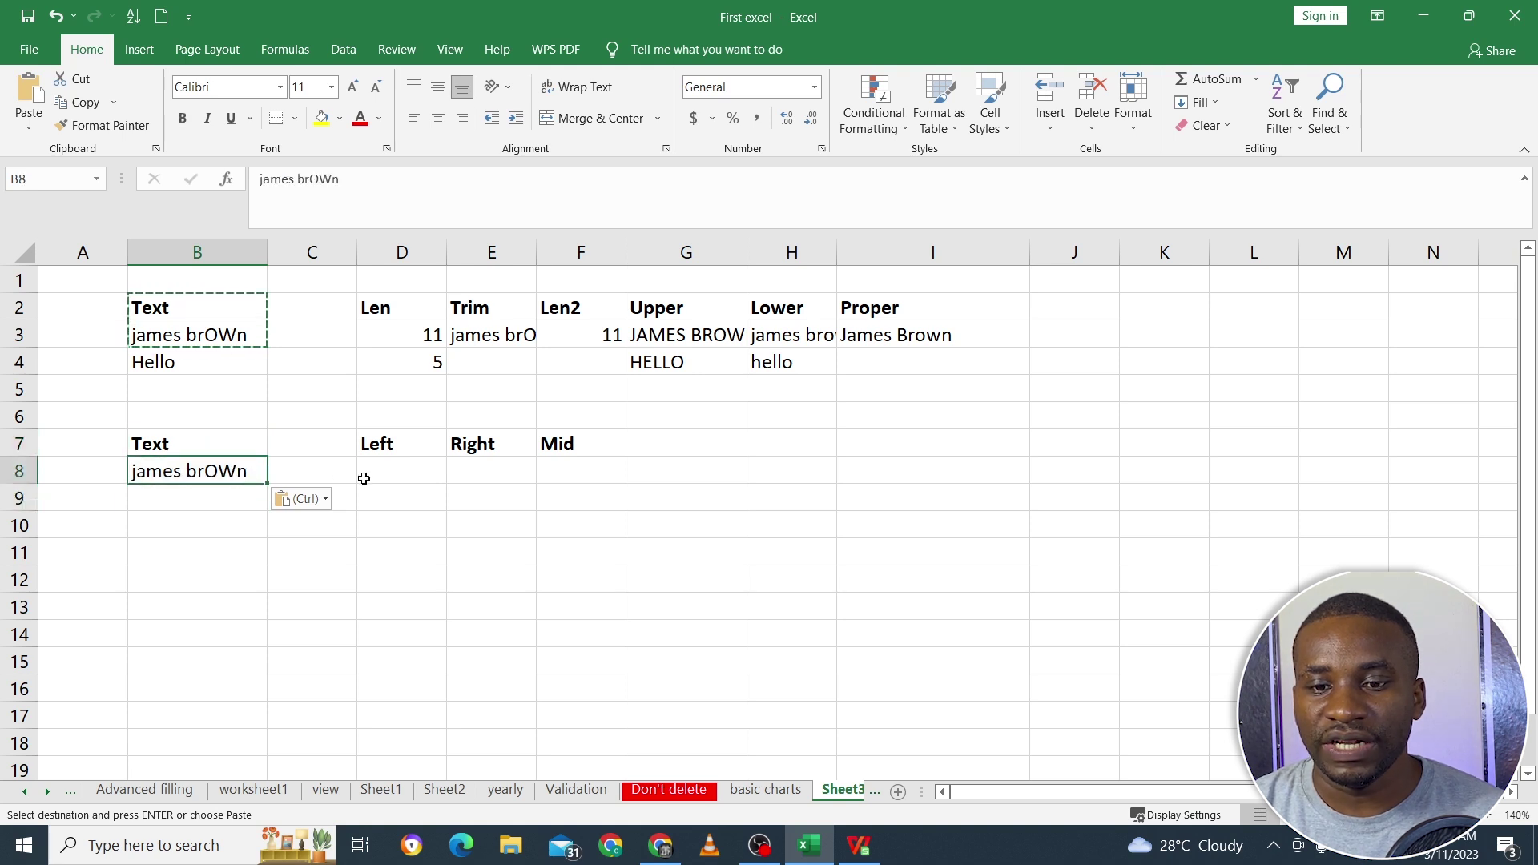
Enter a LEFT formula in D8 that extracts the first 5 characters of the text in B8.
click(388, 475)
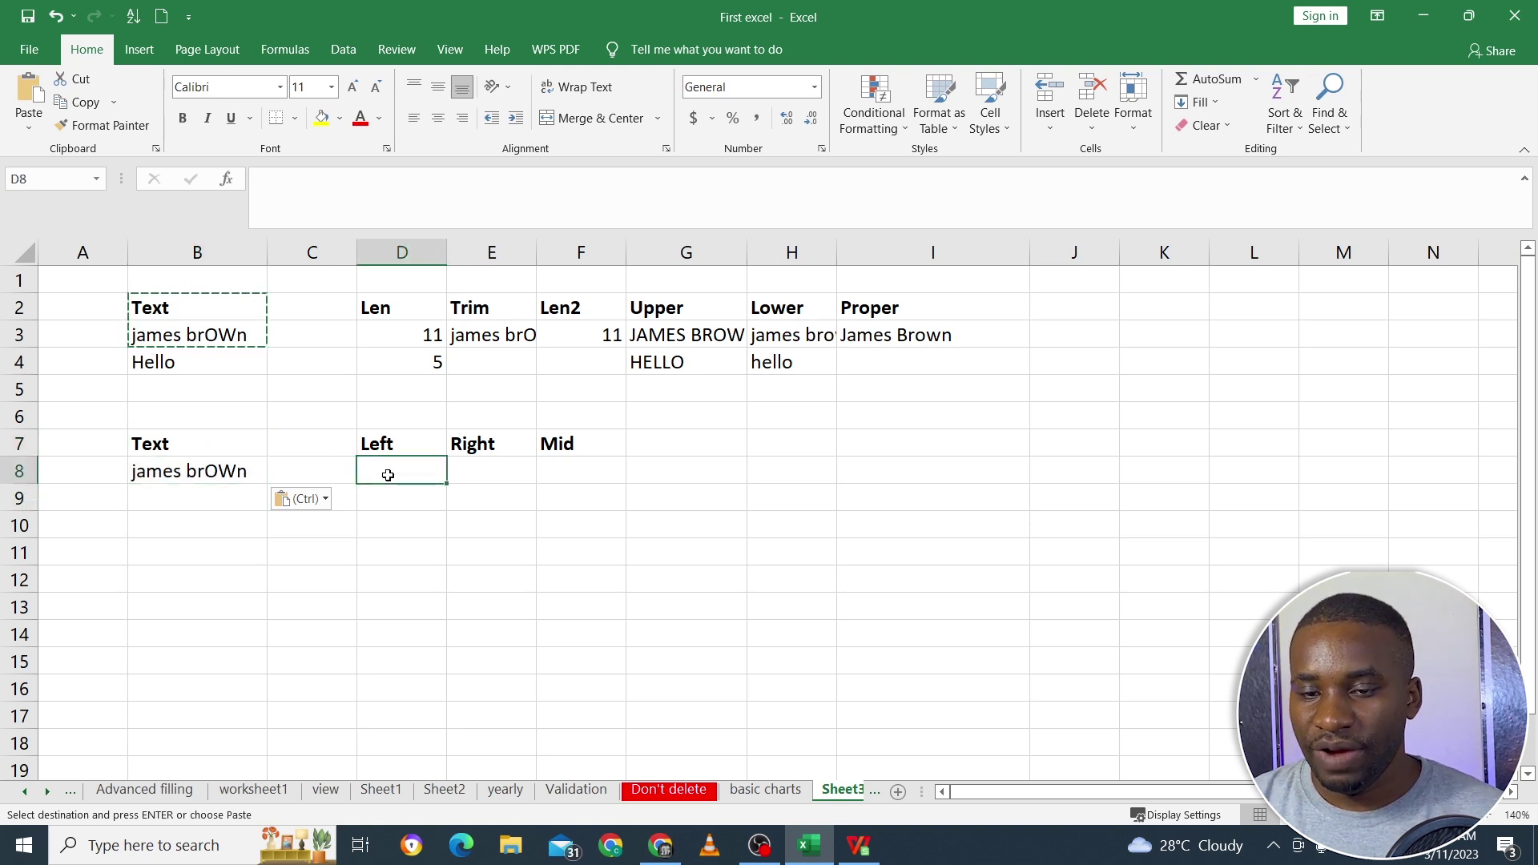
text(=)
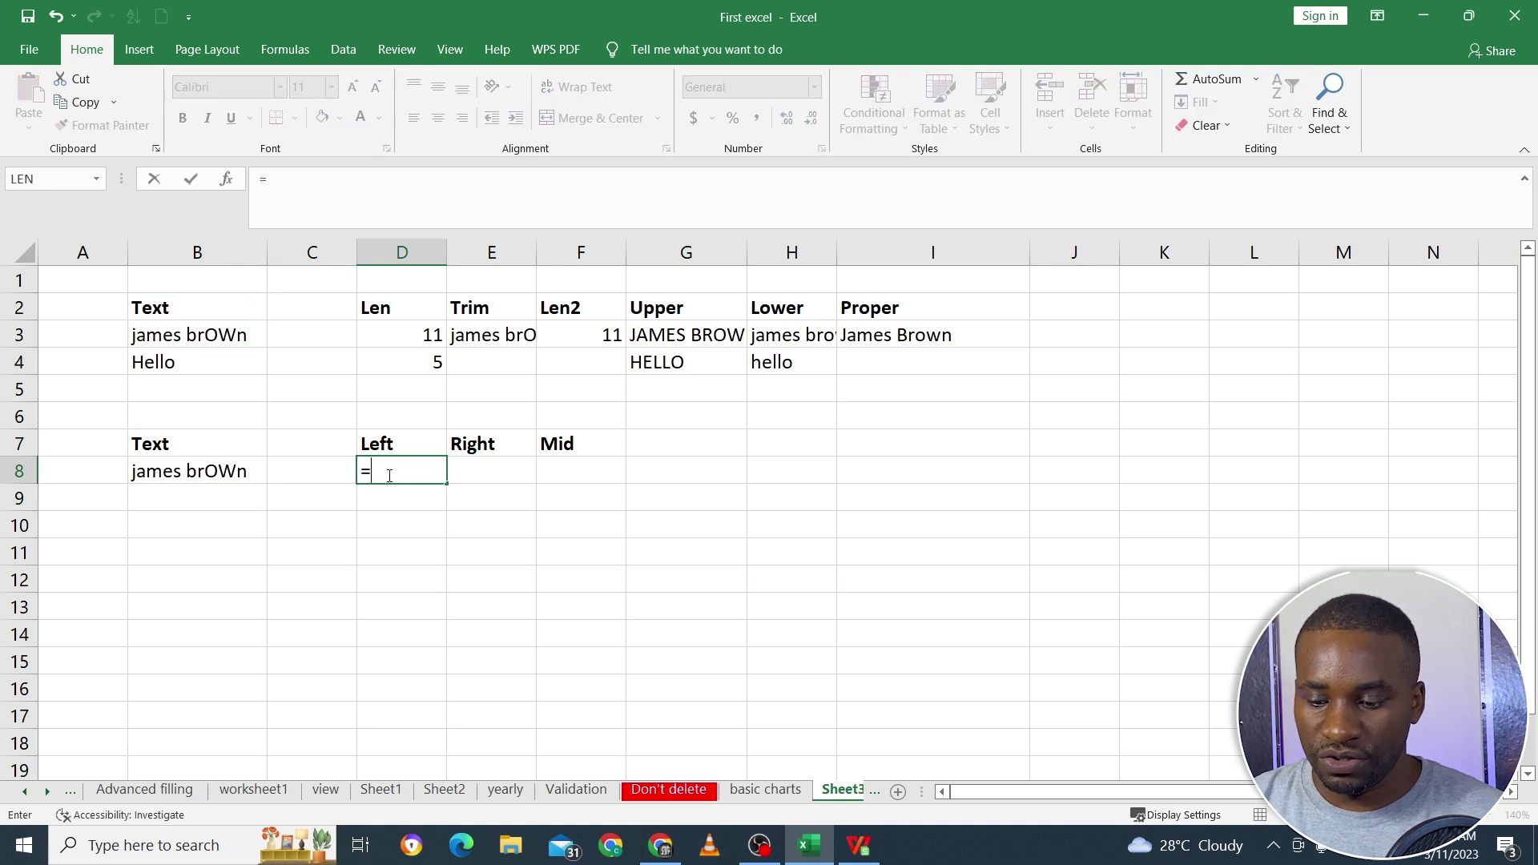
text(left)
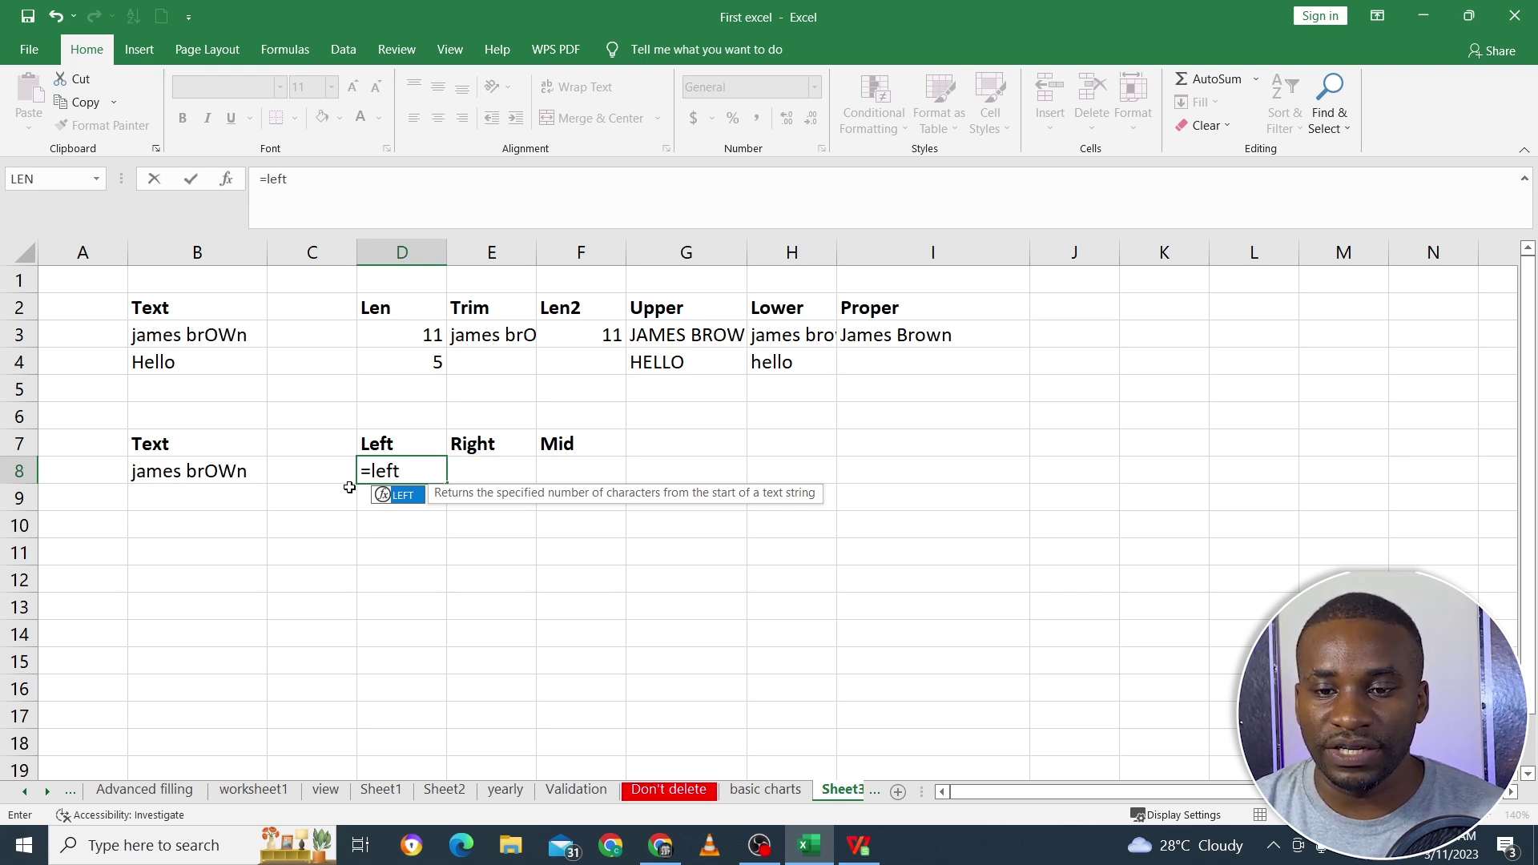
double_click(410, 496)
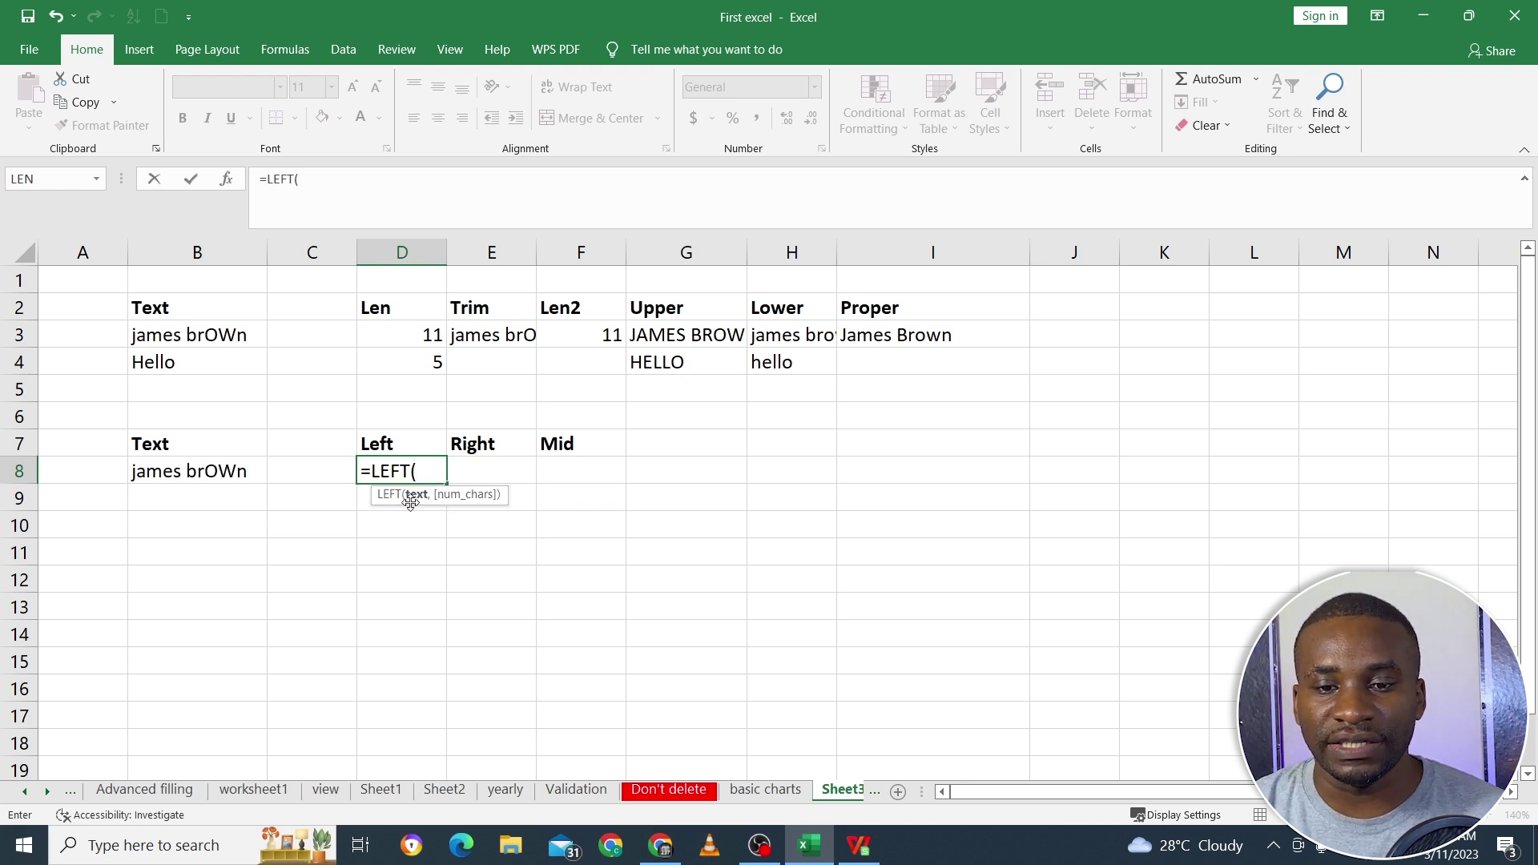
click(239, 472)
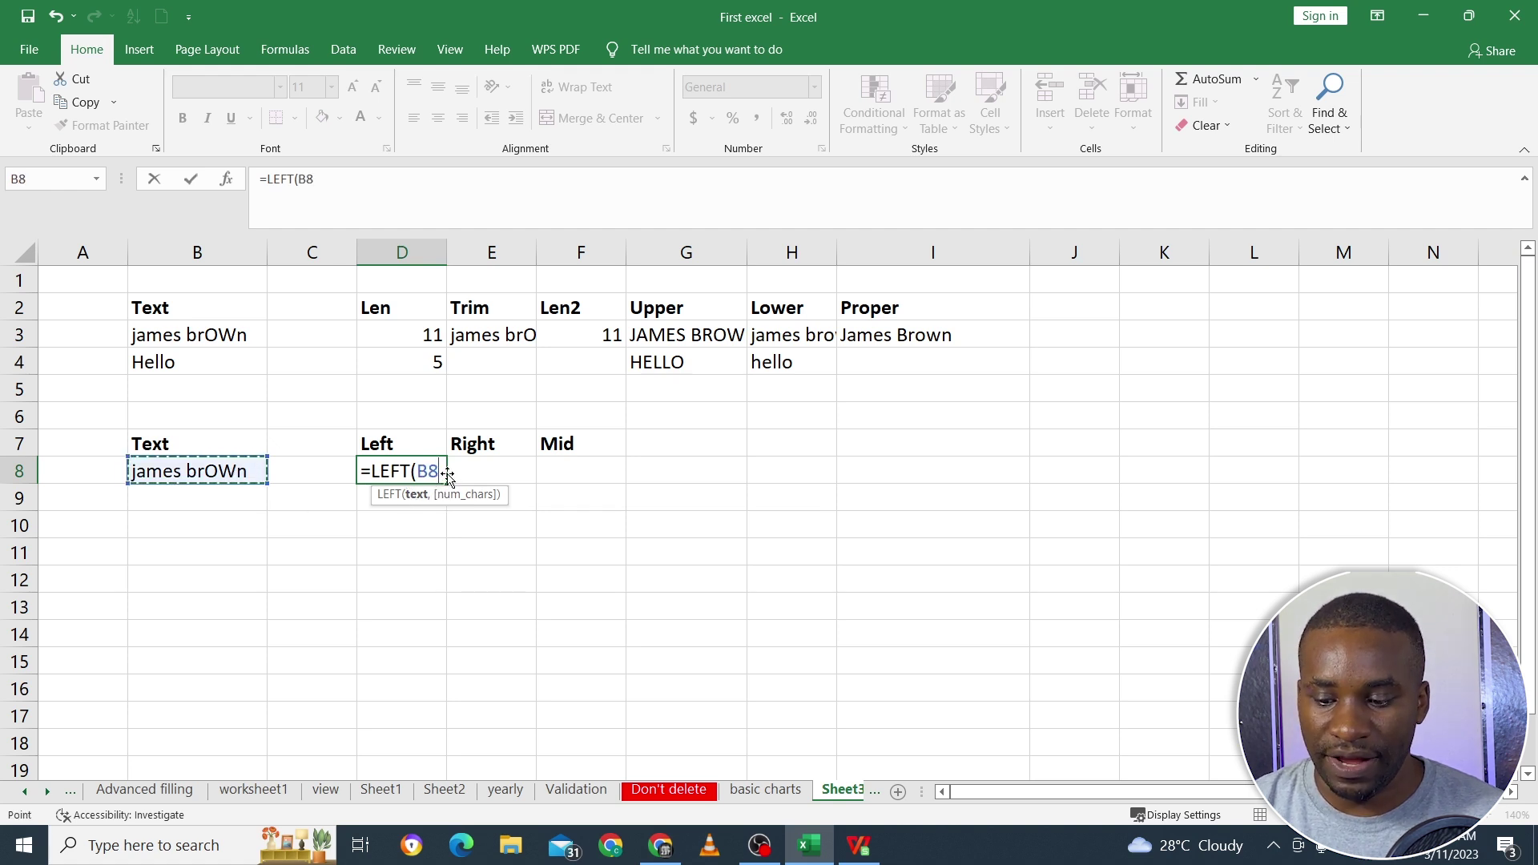
text(,)
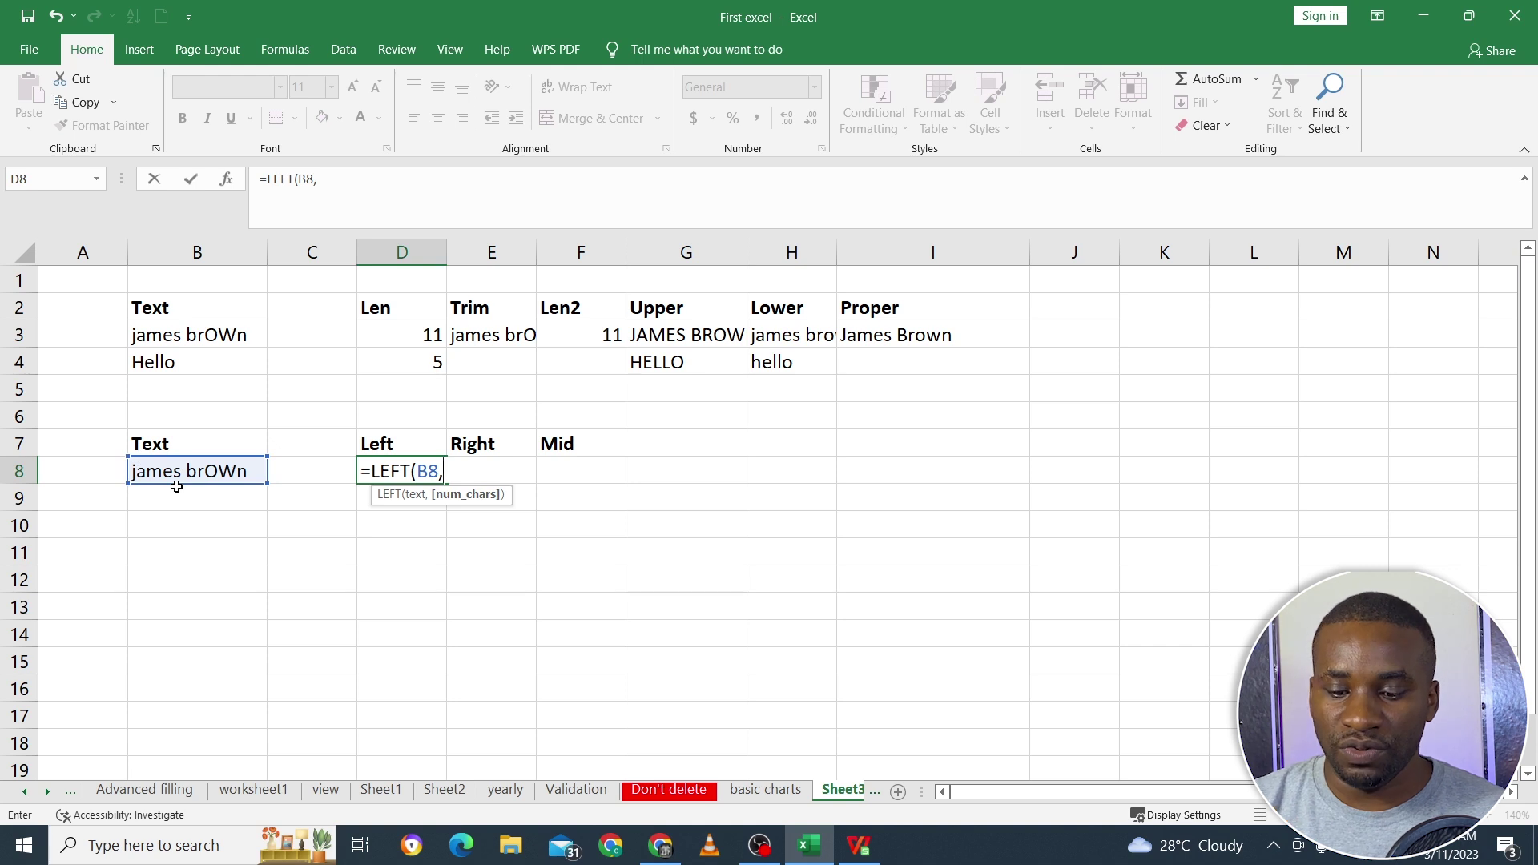
text(5)
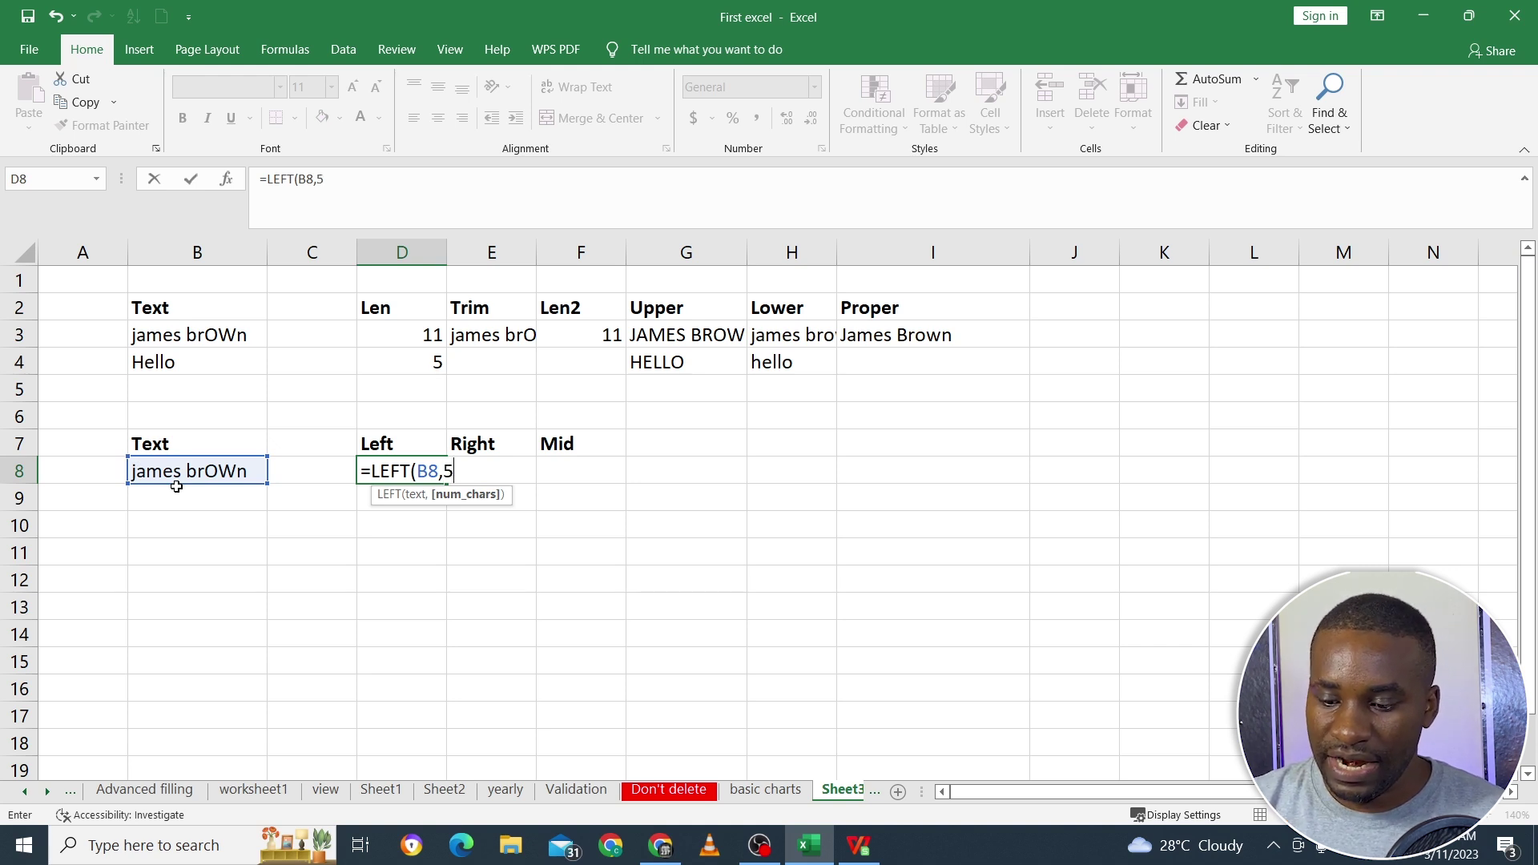
text())
key(Return)
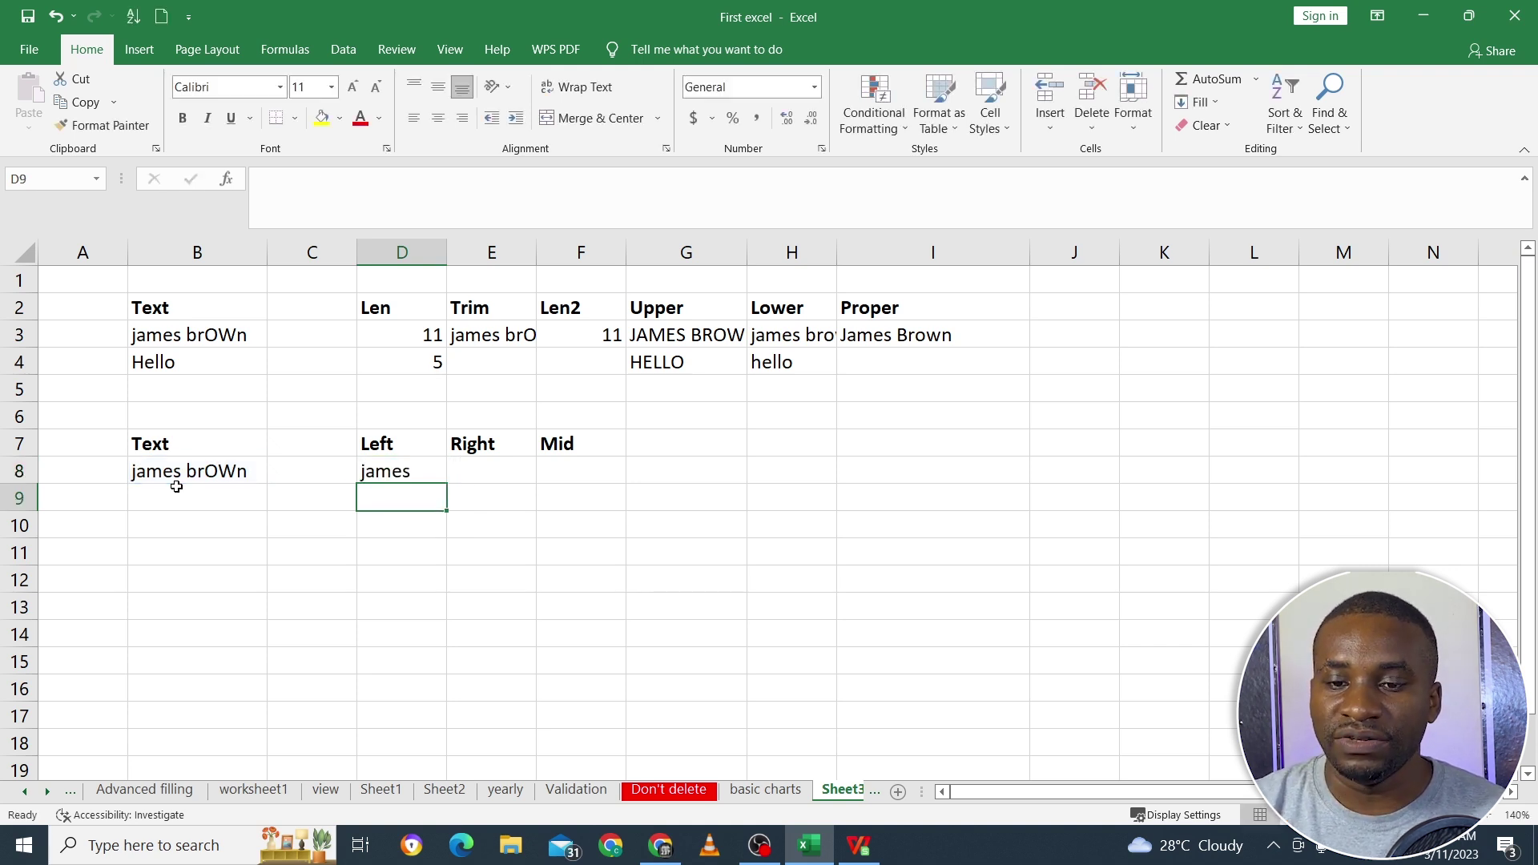
Change the number of characters in the LEFT formula in D8 to 7.
drag(419, 451, 414, 467)
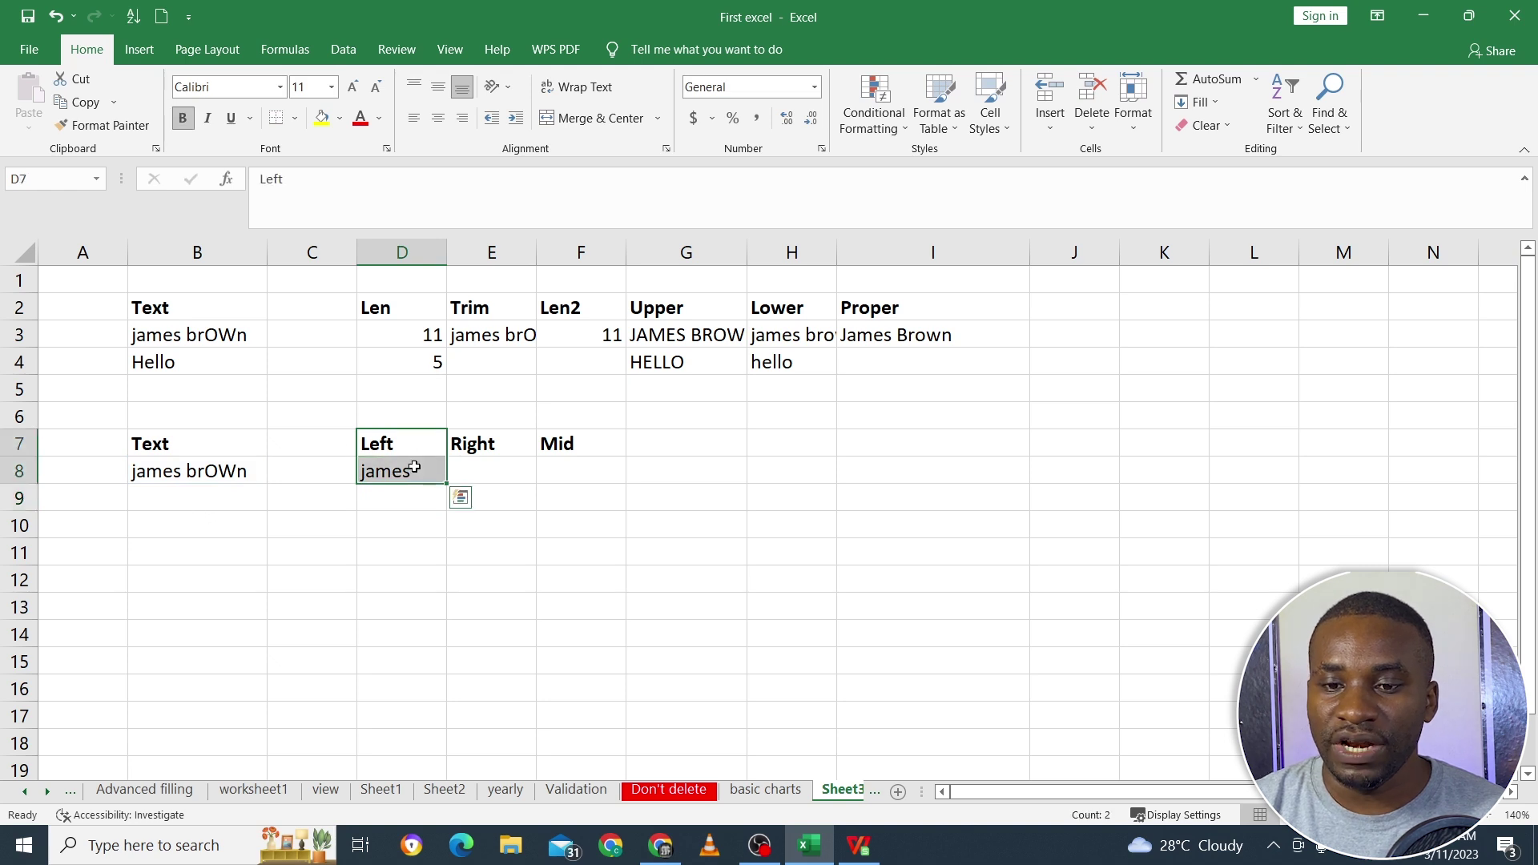
click(414, 467)
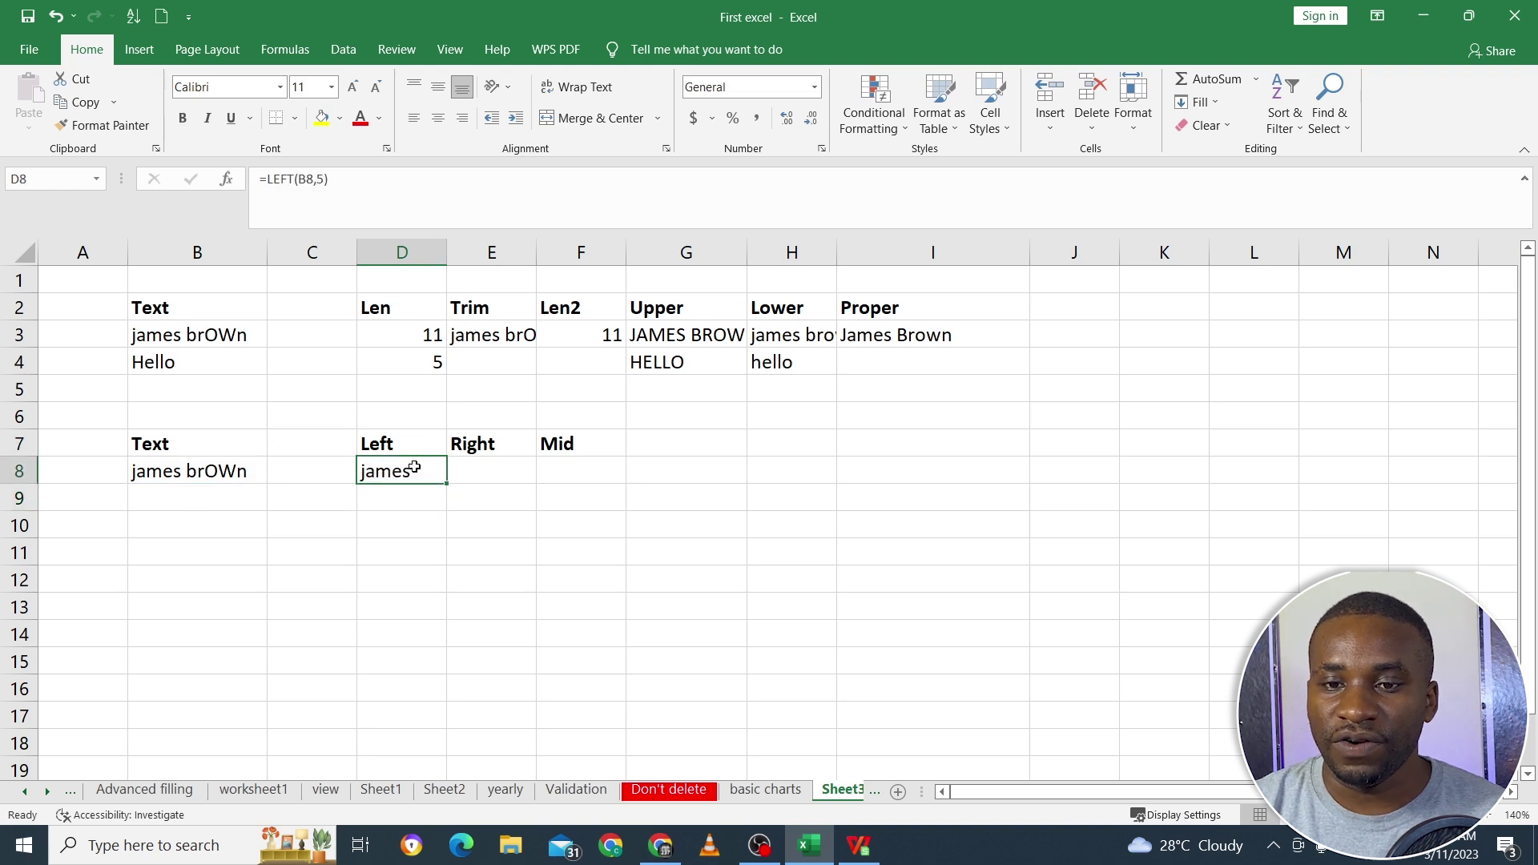
click(321, 180)
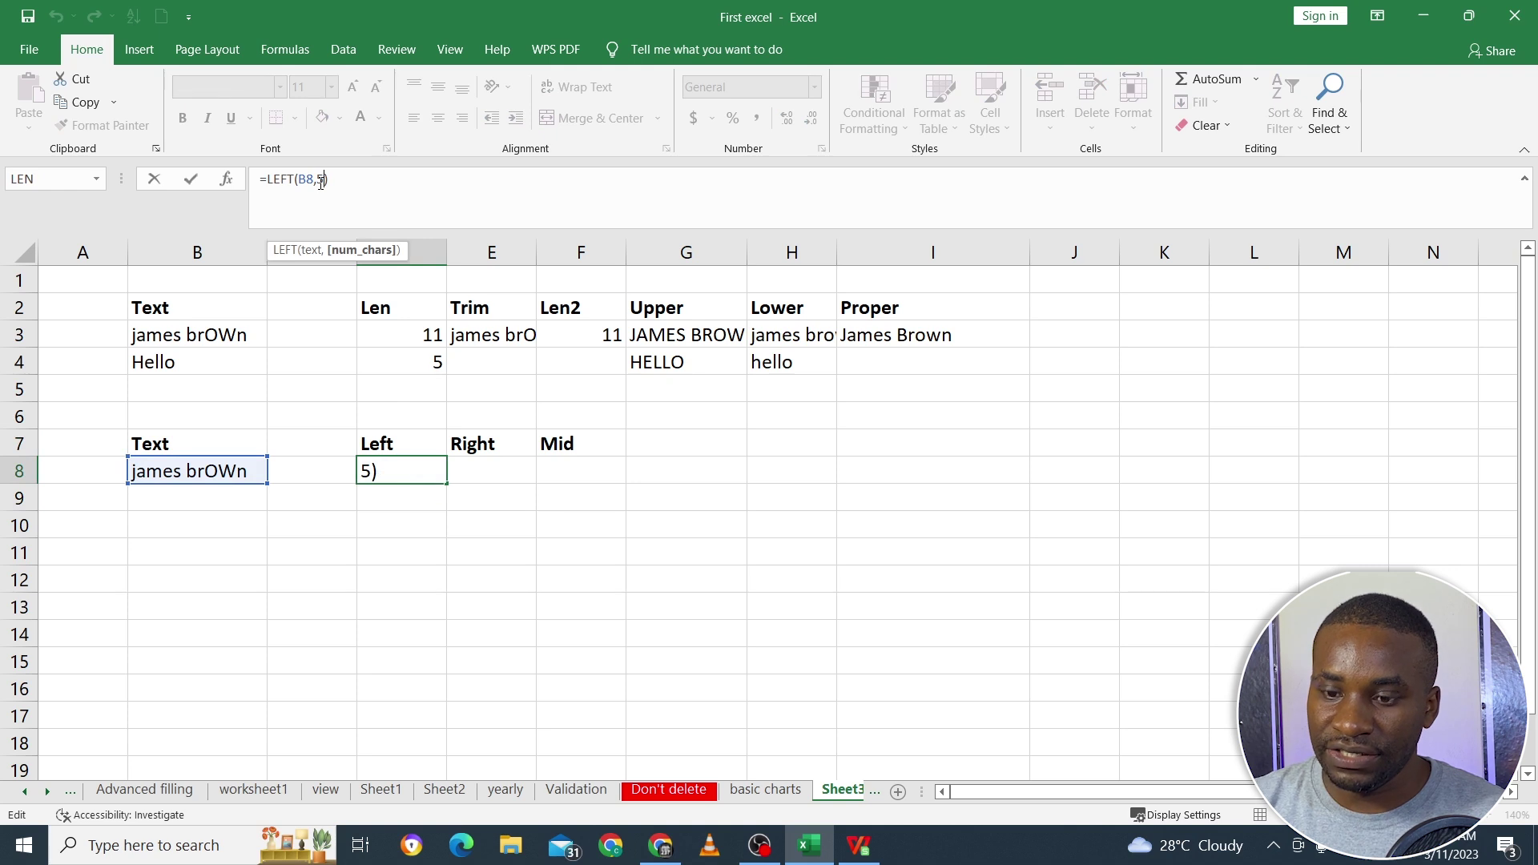
key(BackSpace)
text(7)
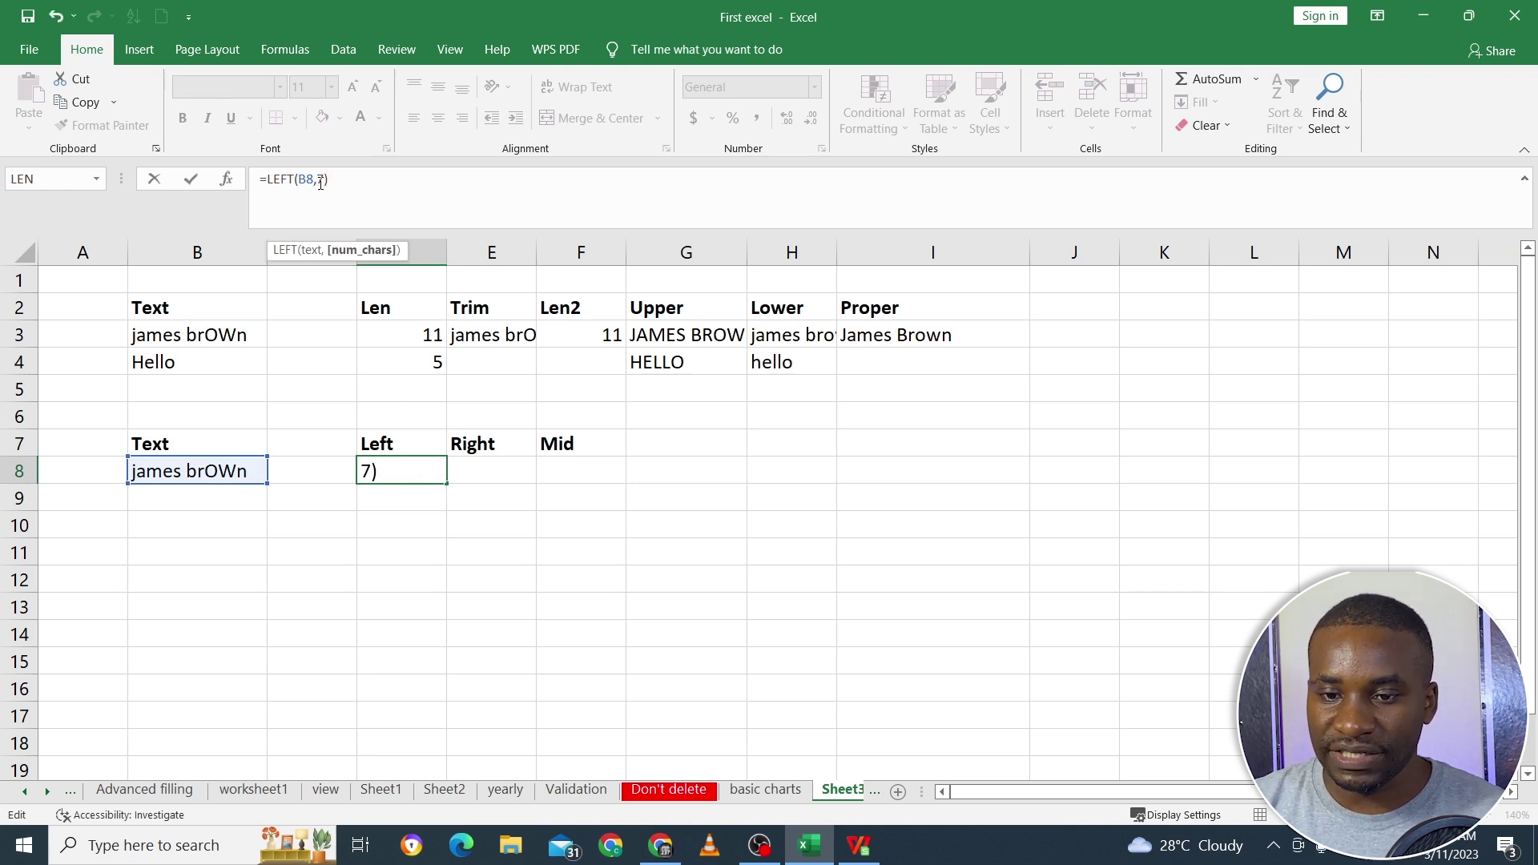
key(Return)
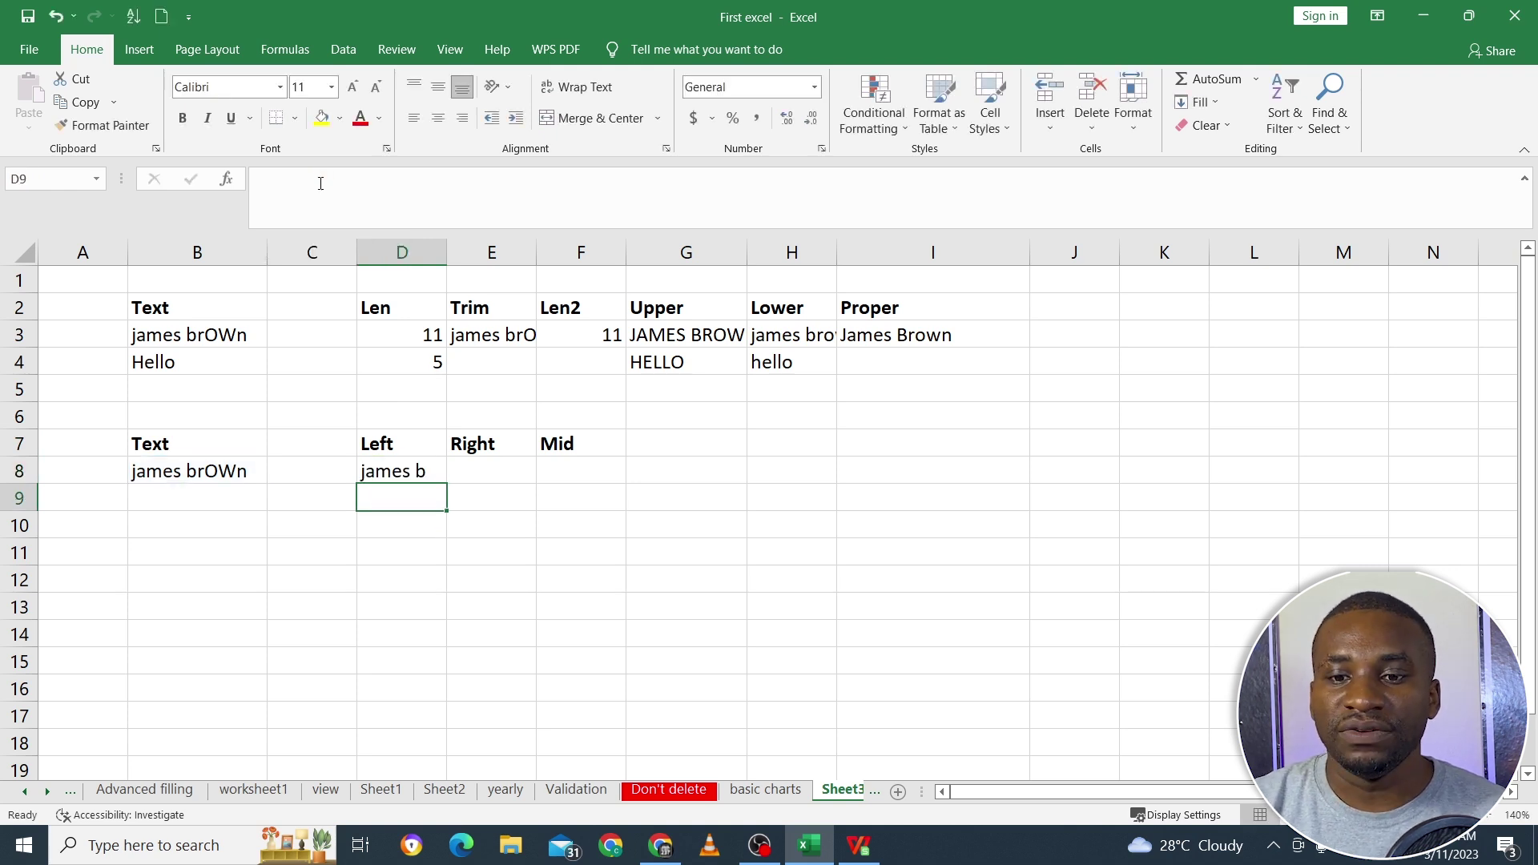
Enter a RIGHT formula in E8 that extracts the last 5 characters of the text in B8.
click(407, 472)
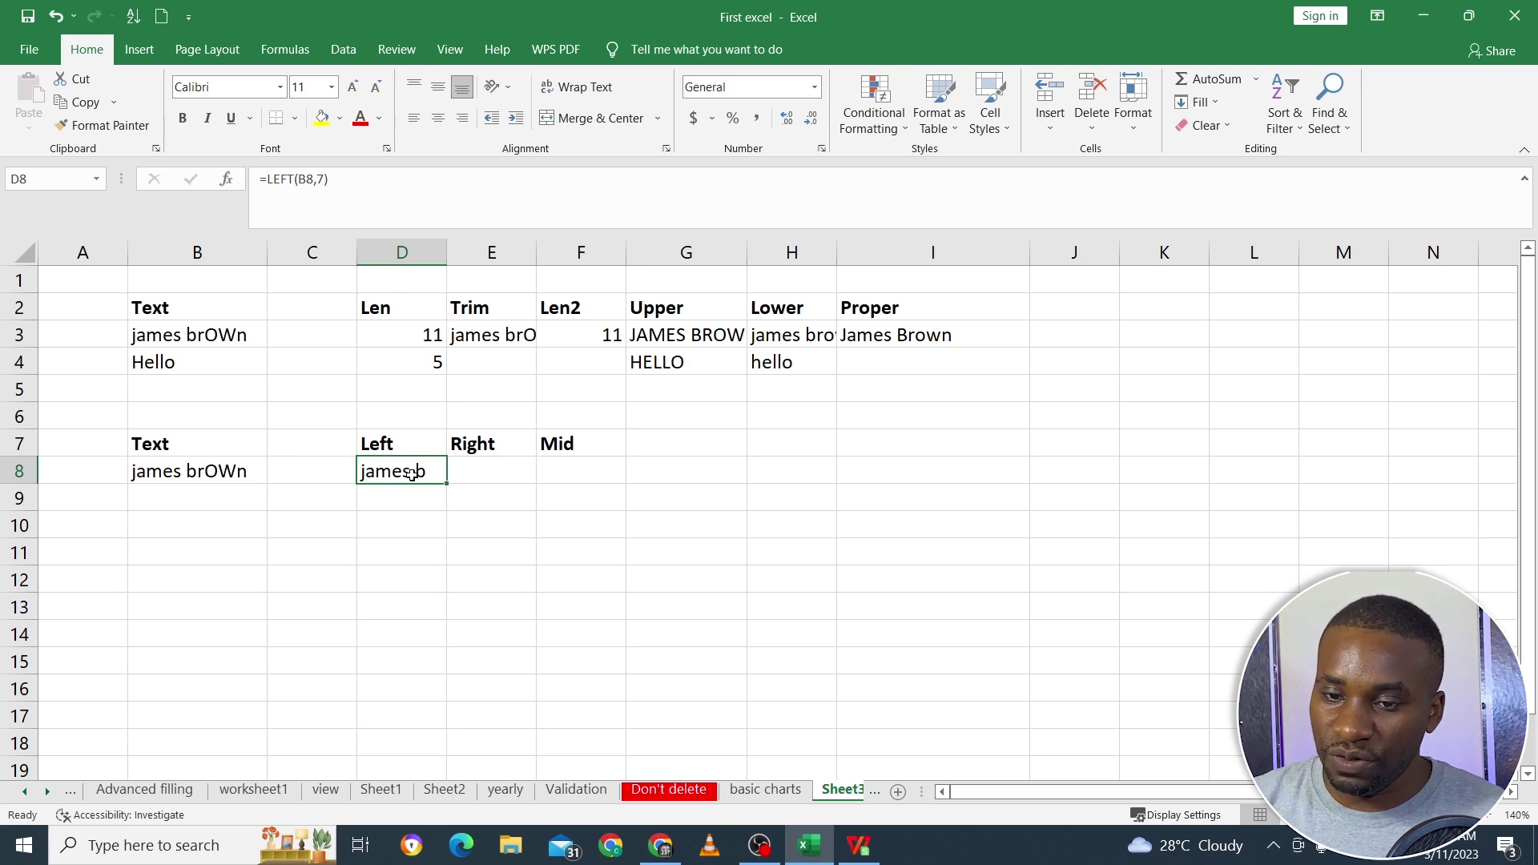
key(Tab)
text(=)
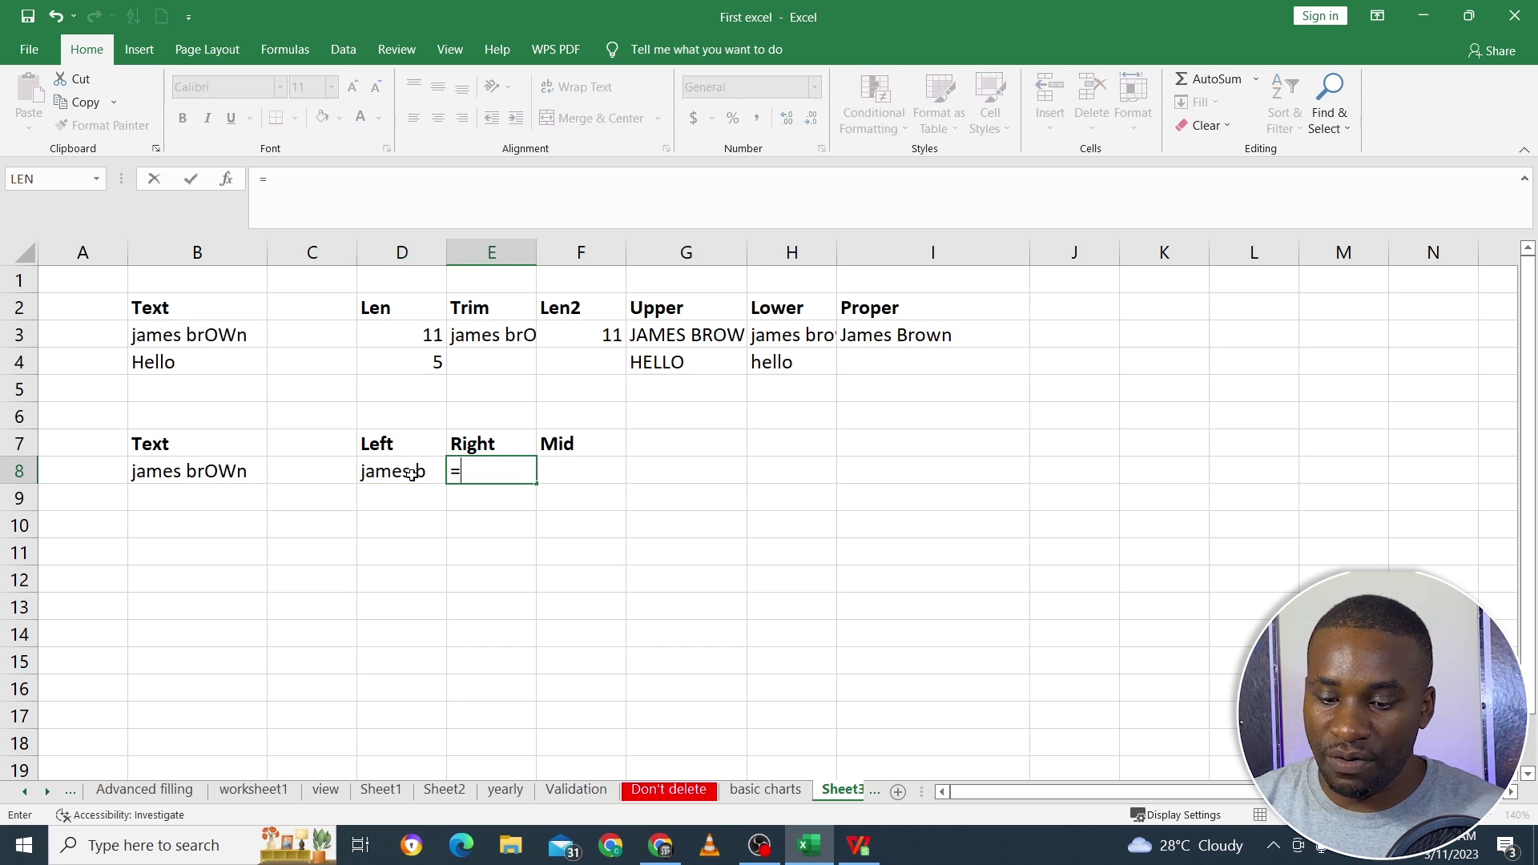
text(right)
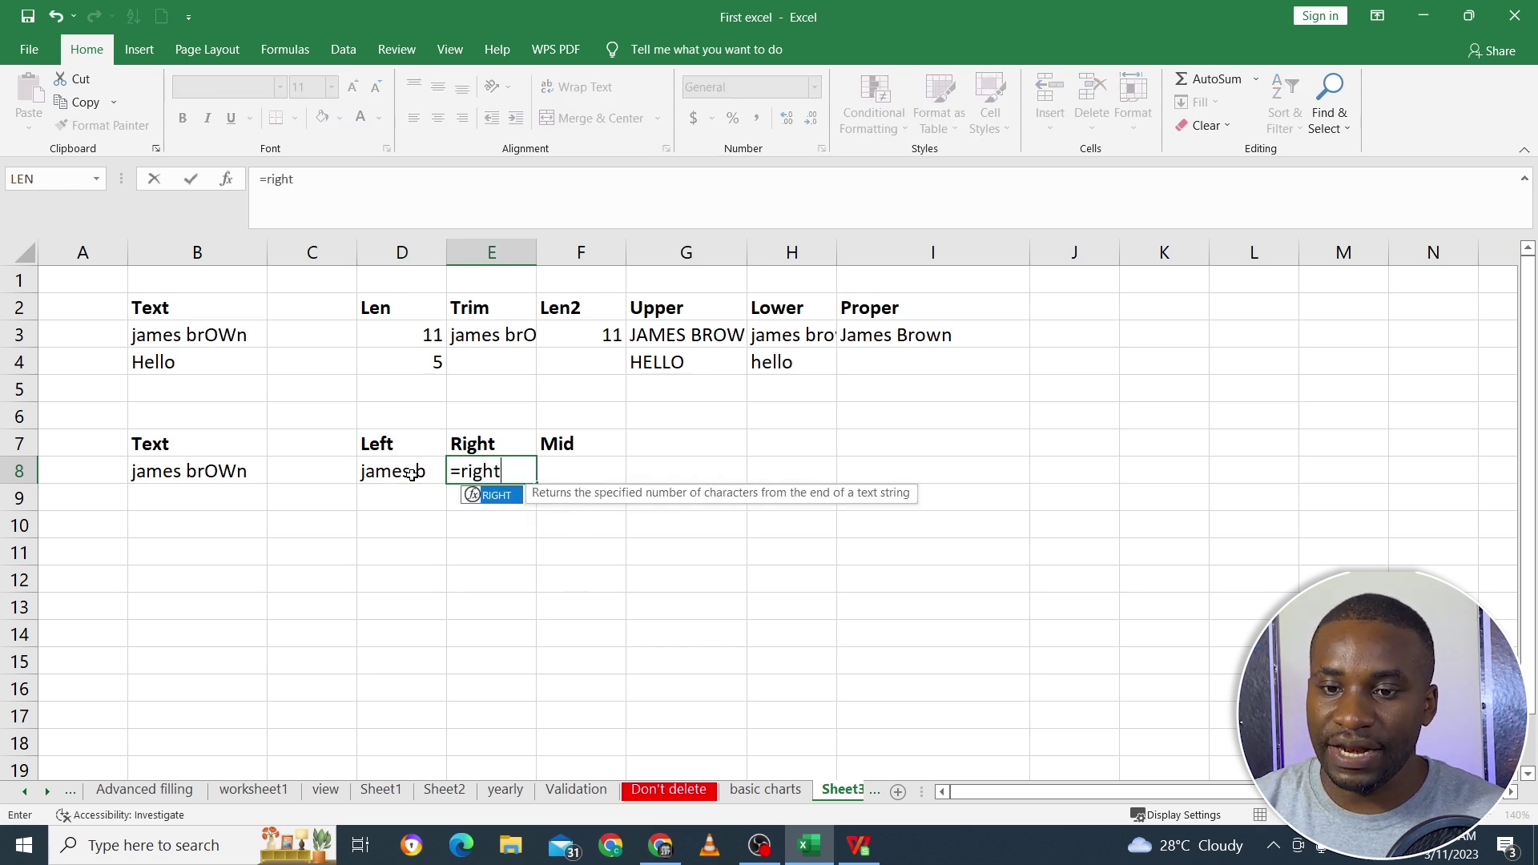
double_click(513, 496)
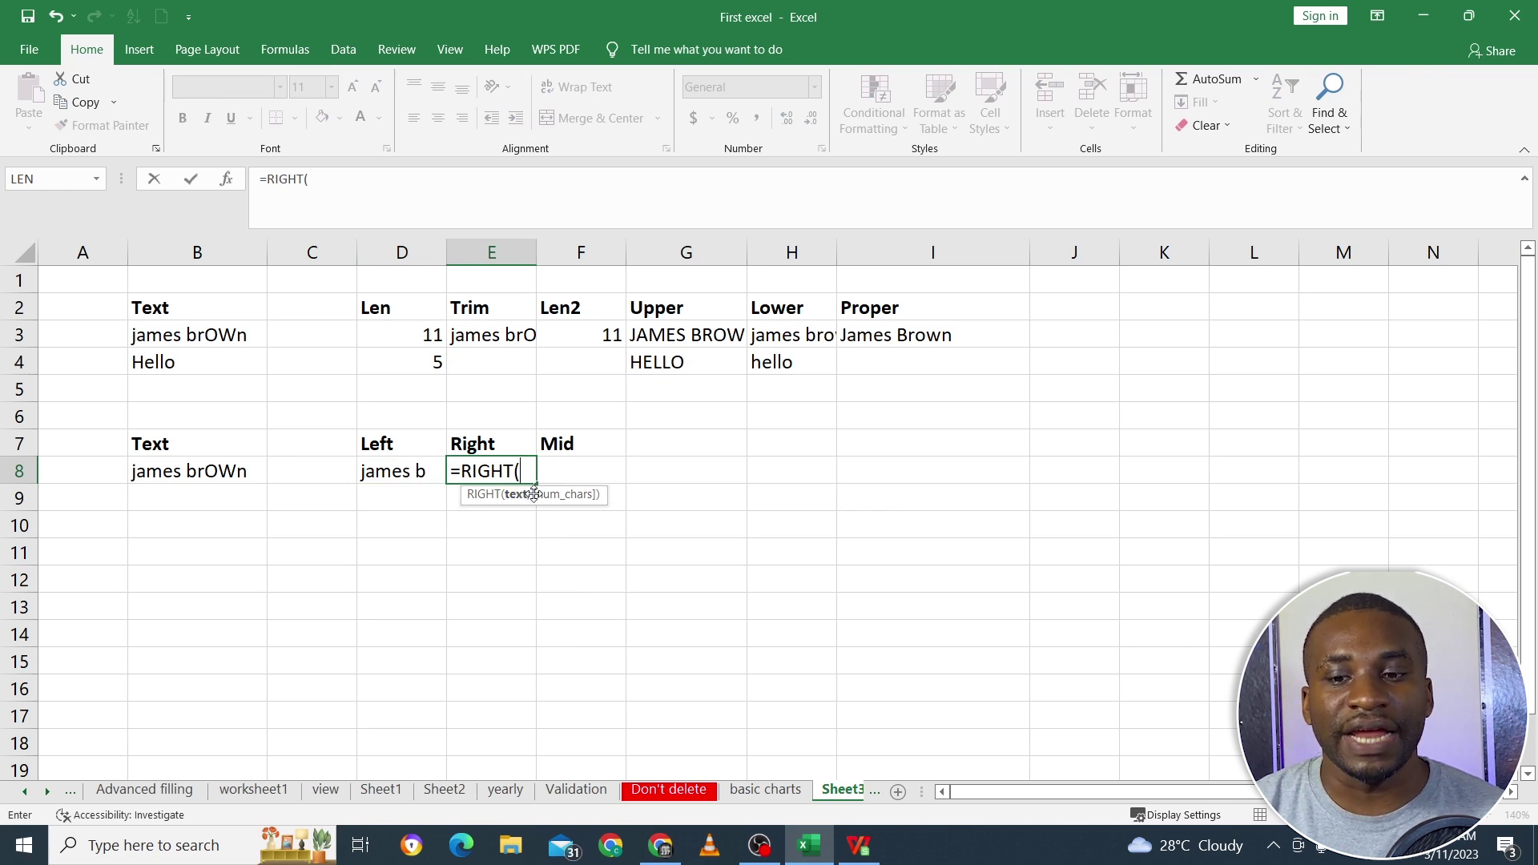
click(220, 471)
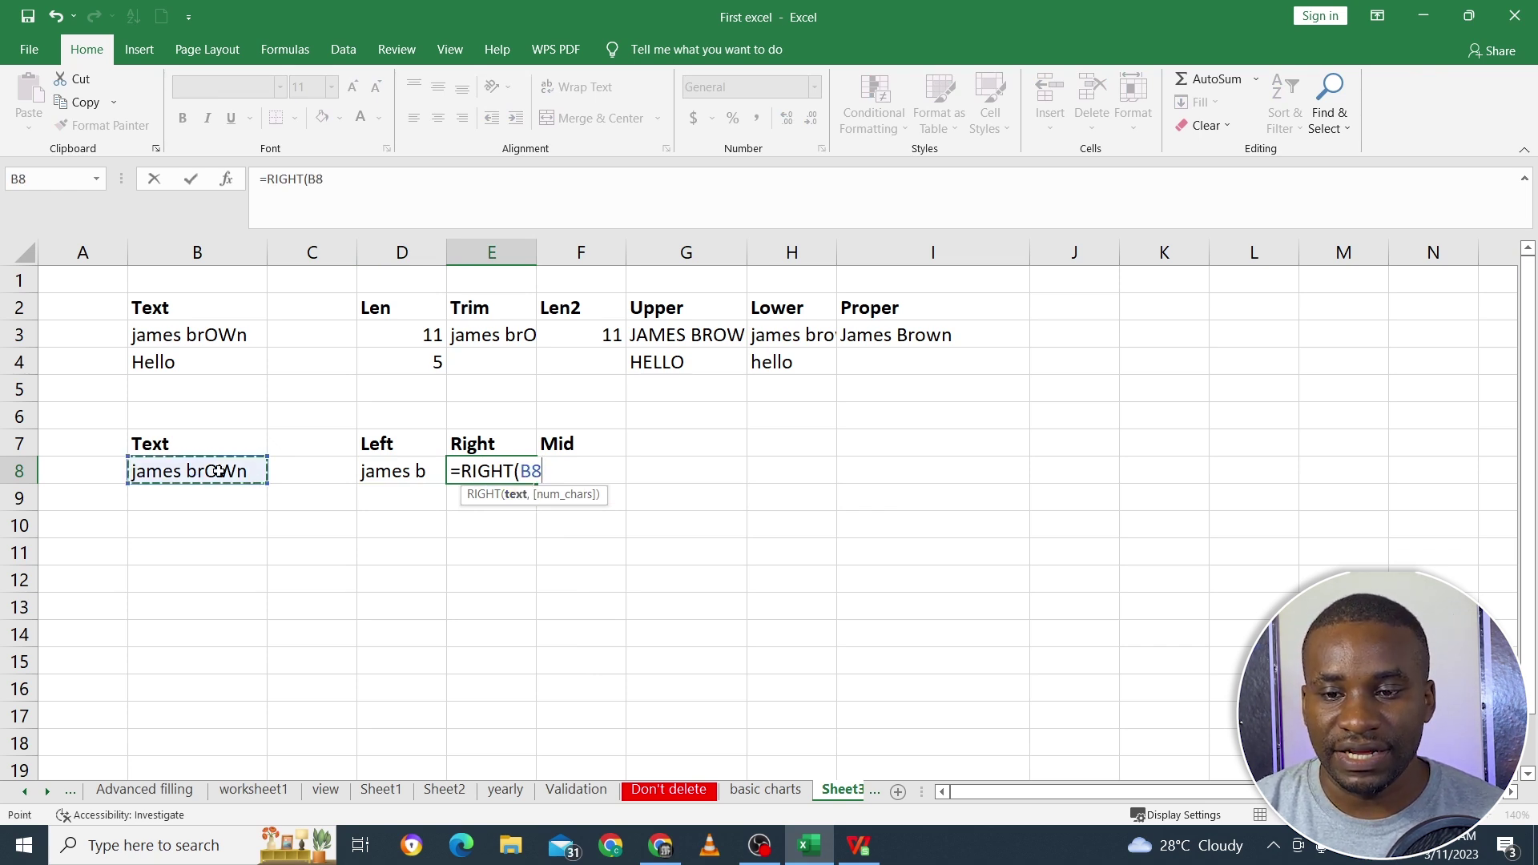
click(571, 467)
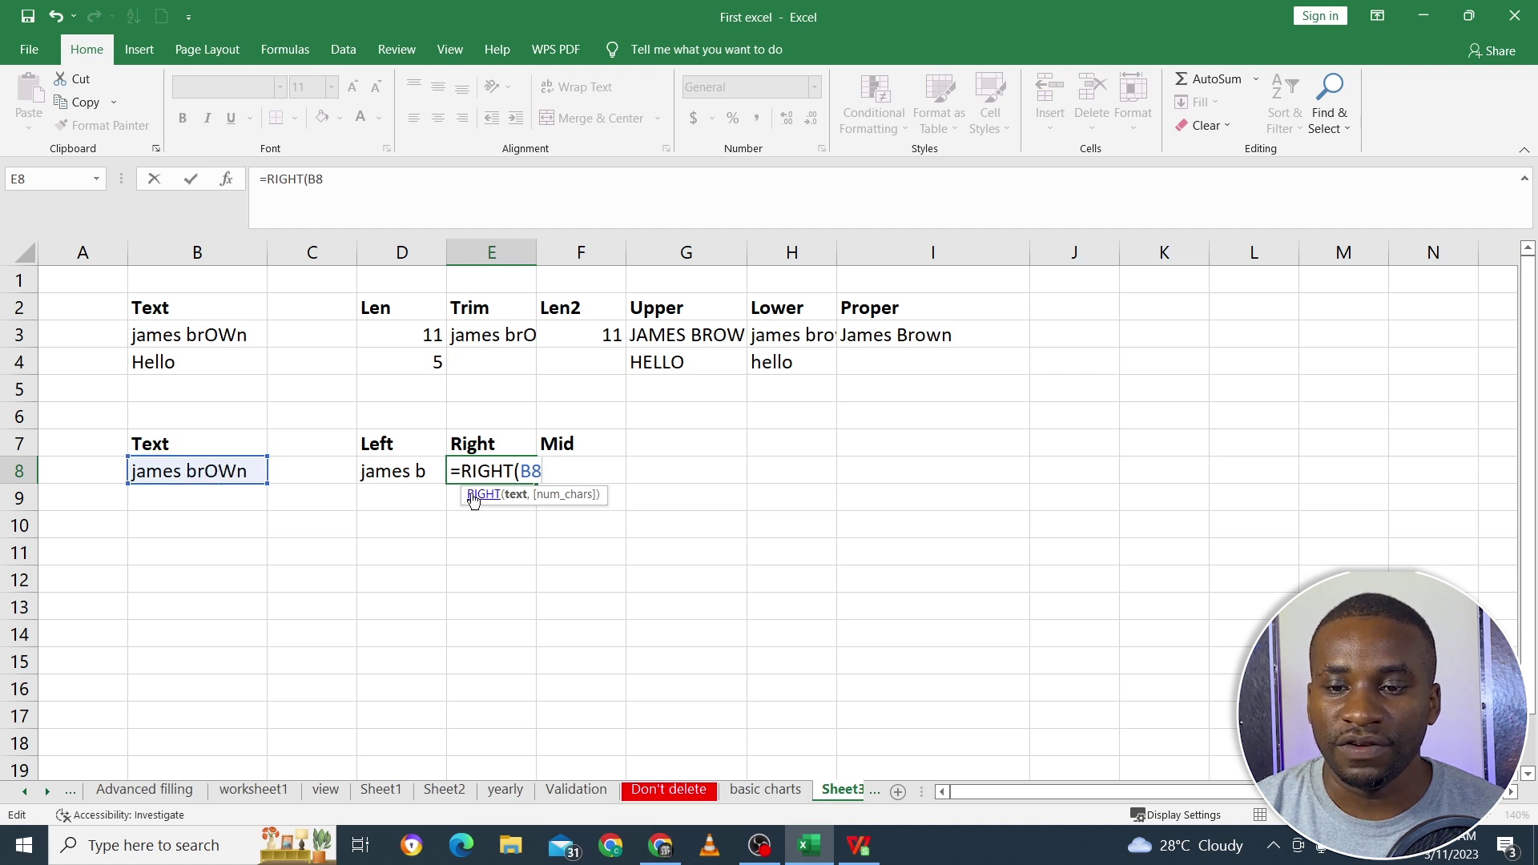
text(,)
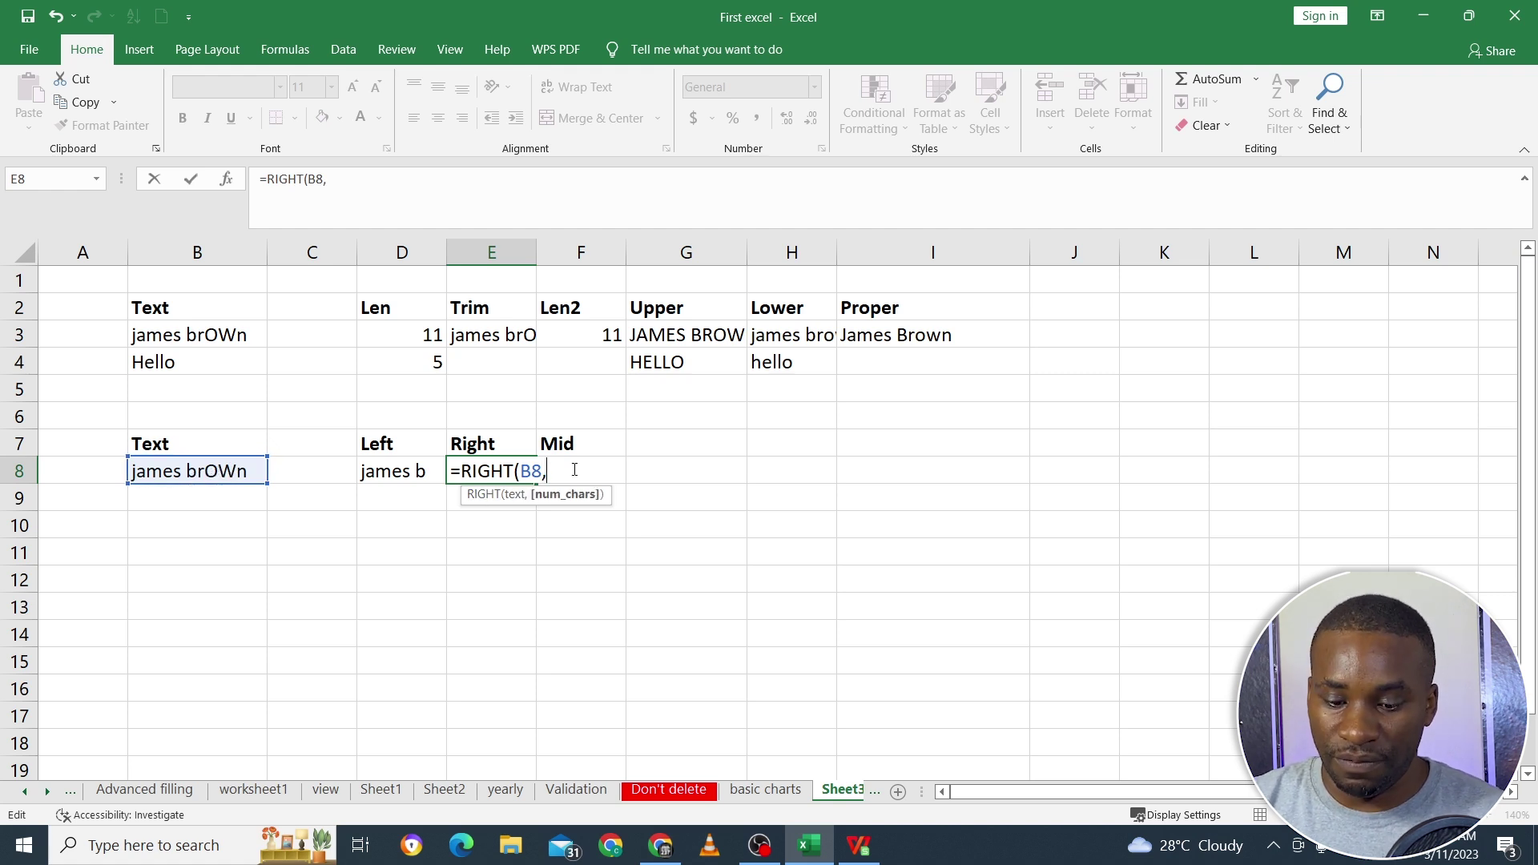
text(5)
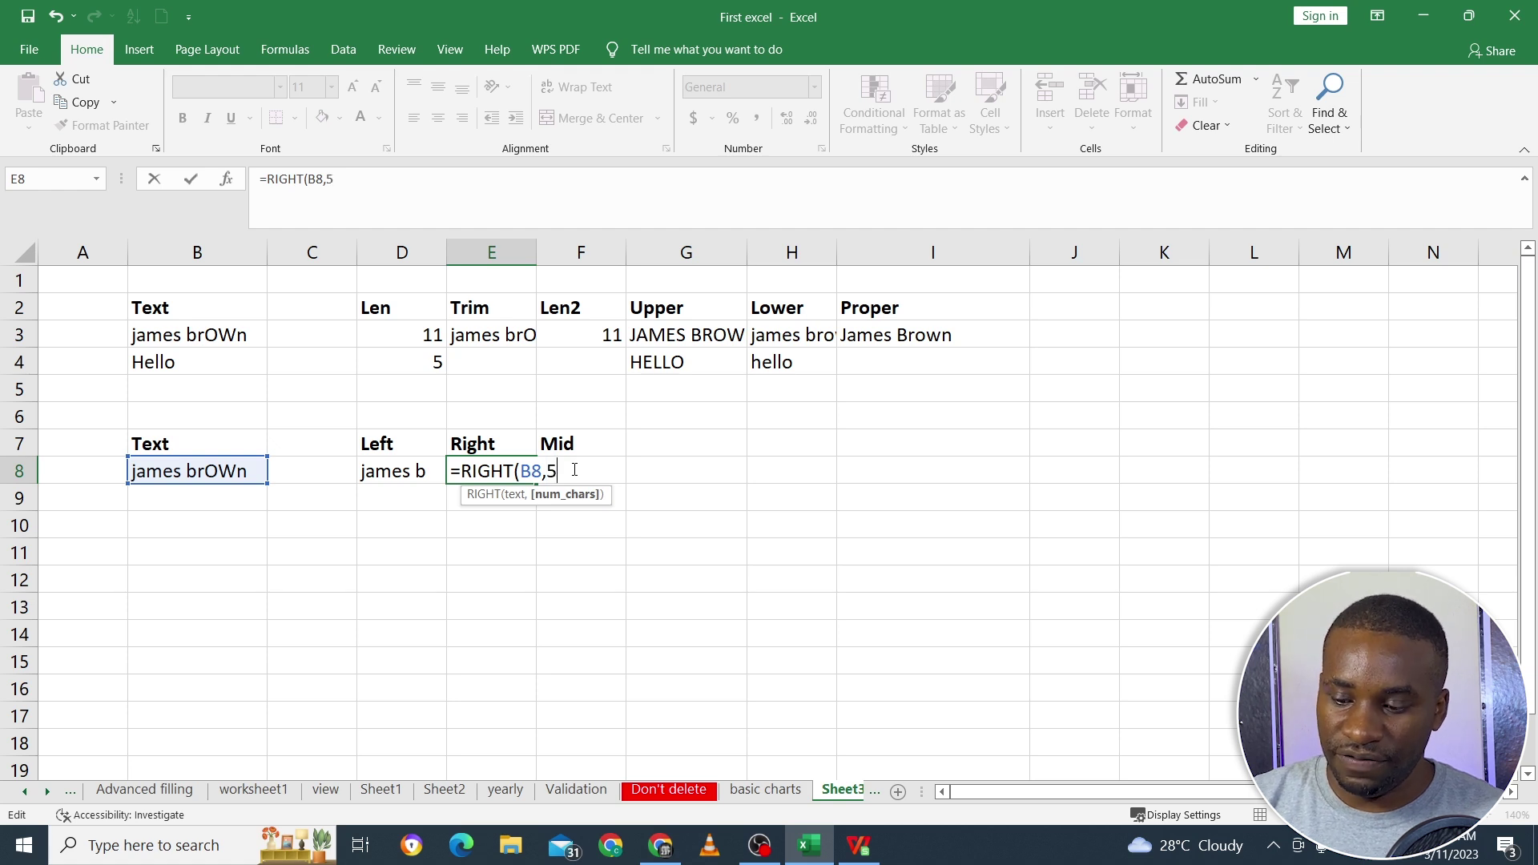
text())
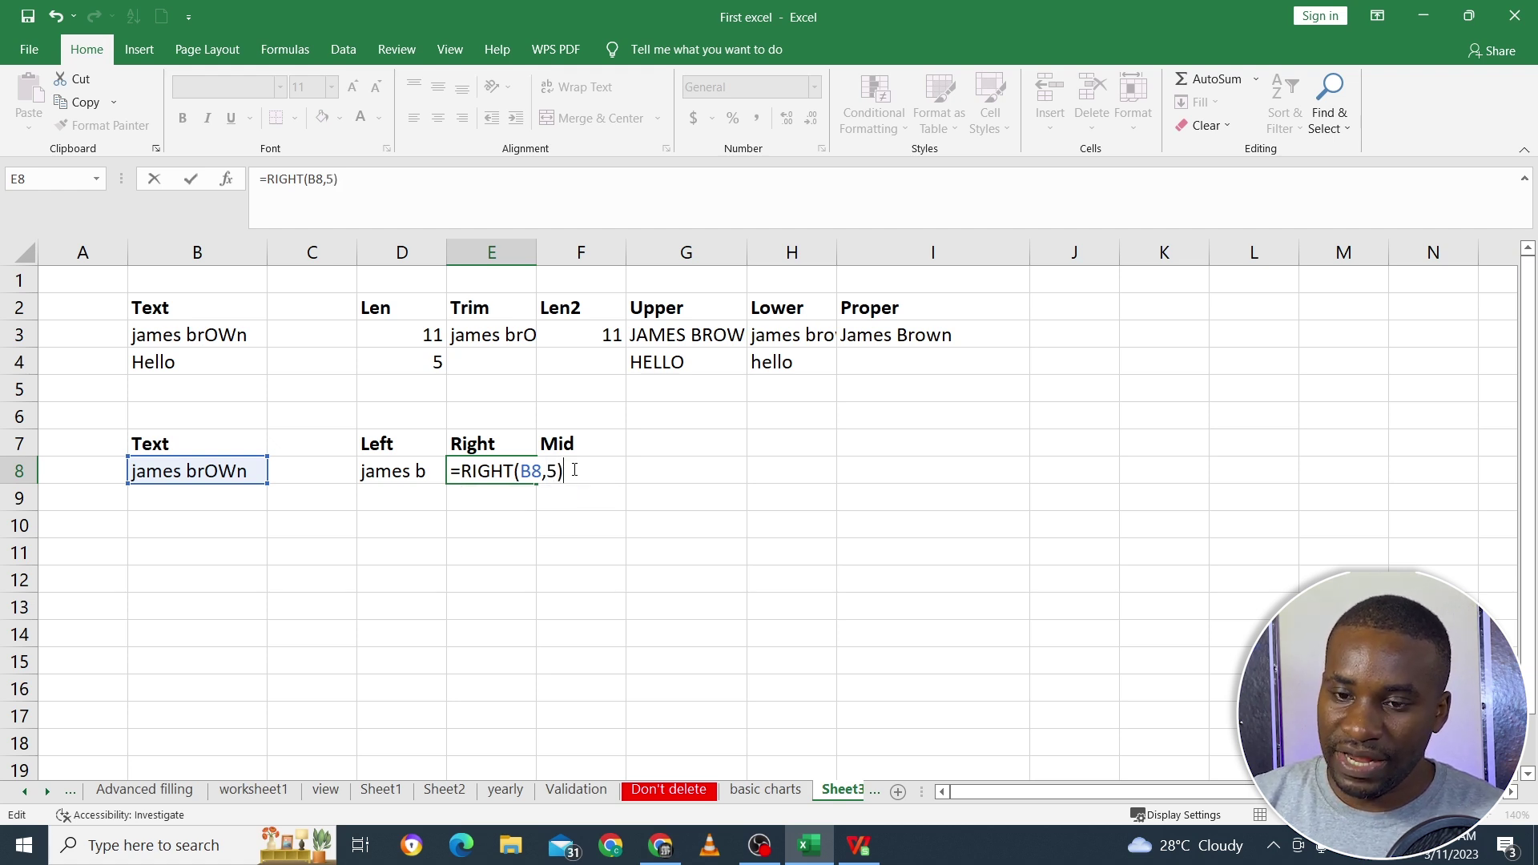
key(Return)
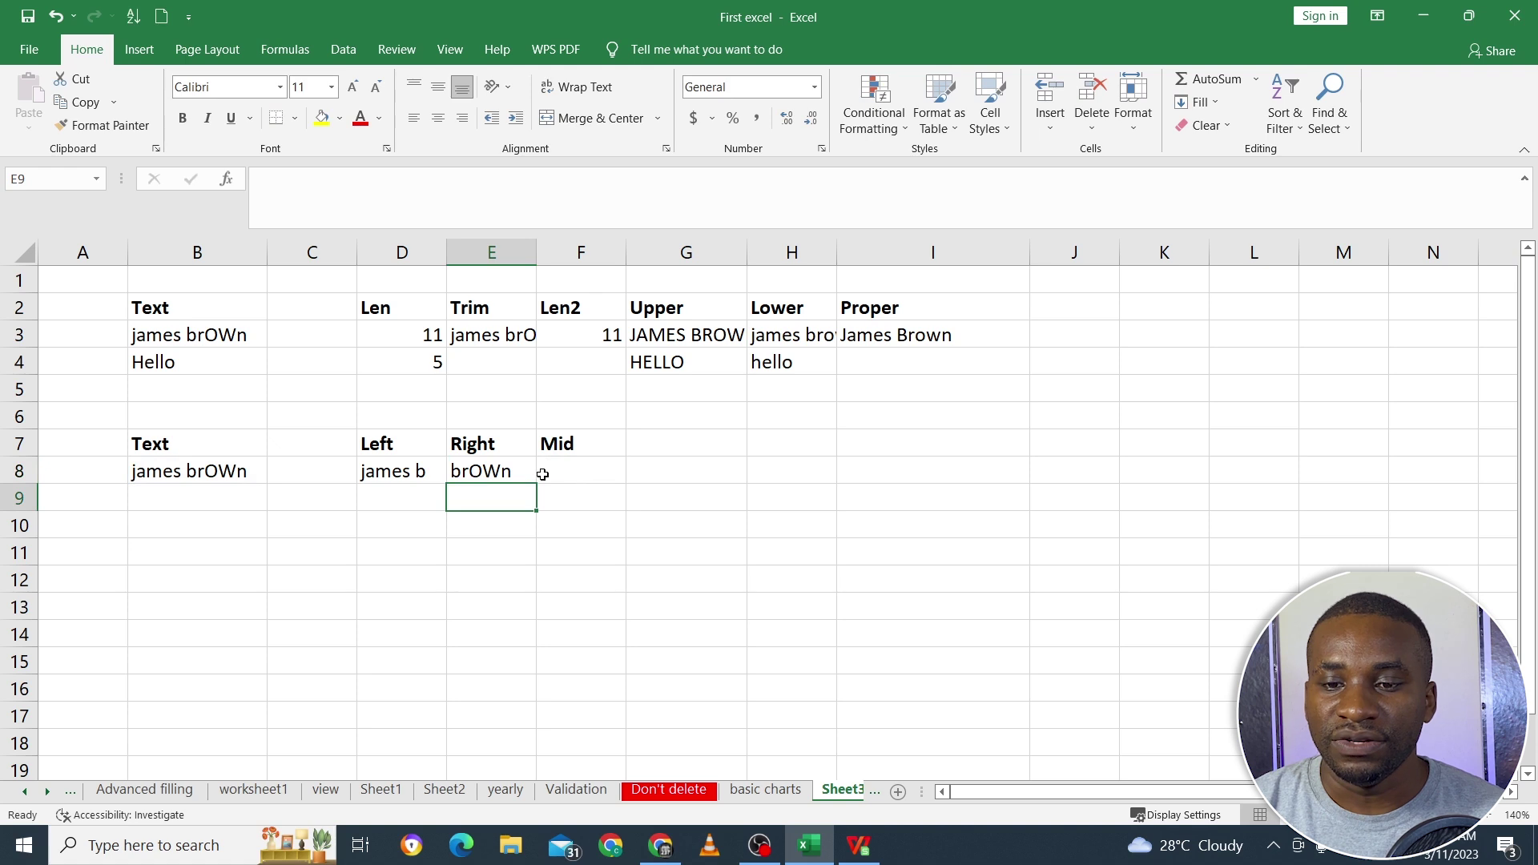
Change the number of characters in the RIGHT formula in E8 to 7.
click(484, 479)
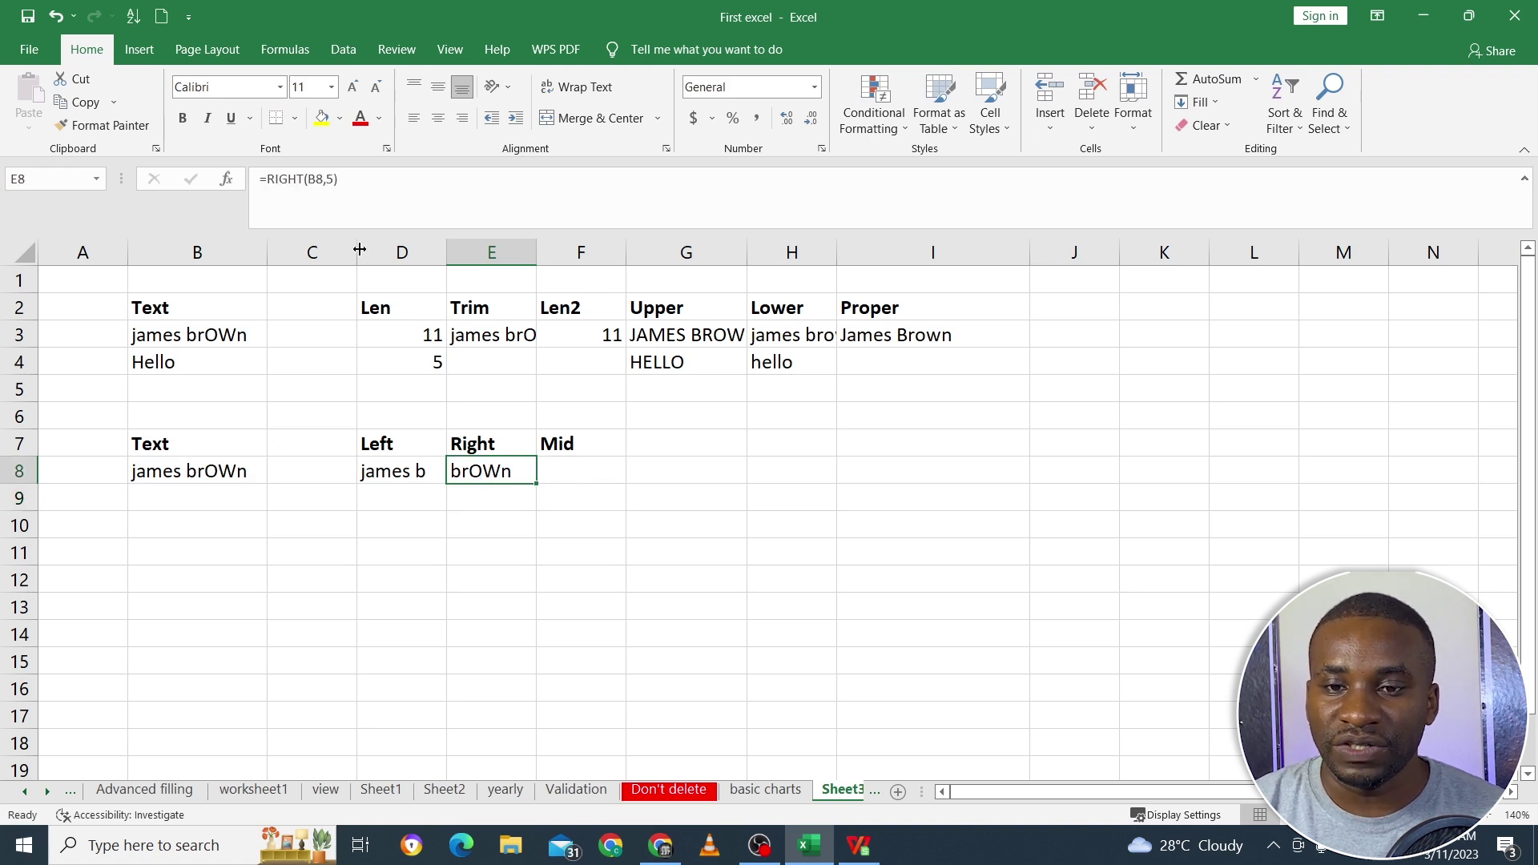
click(338, 178)
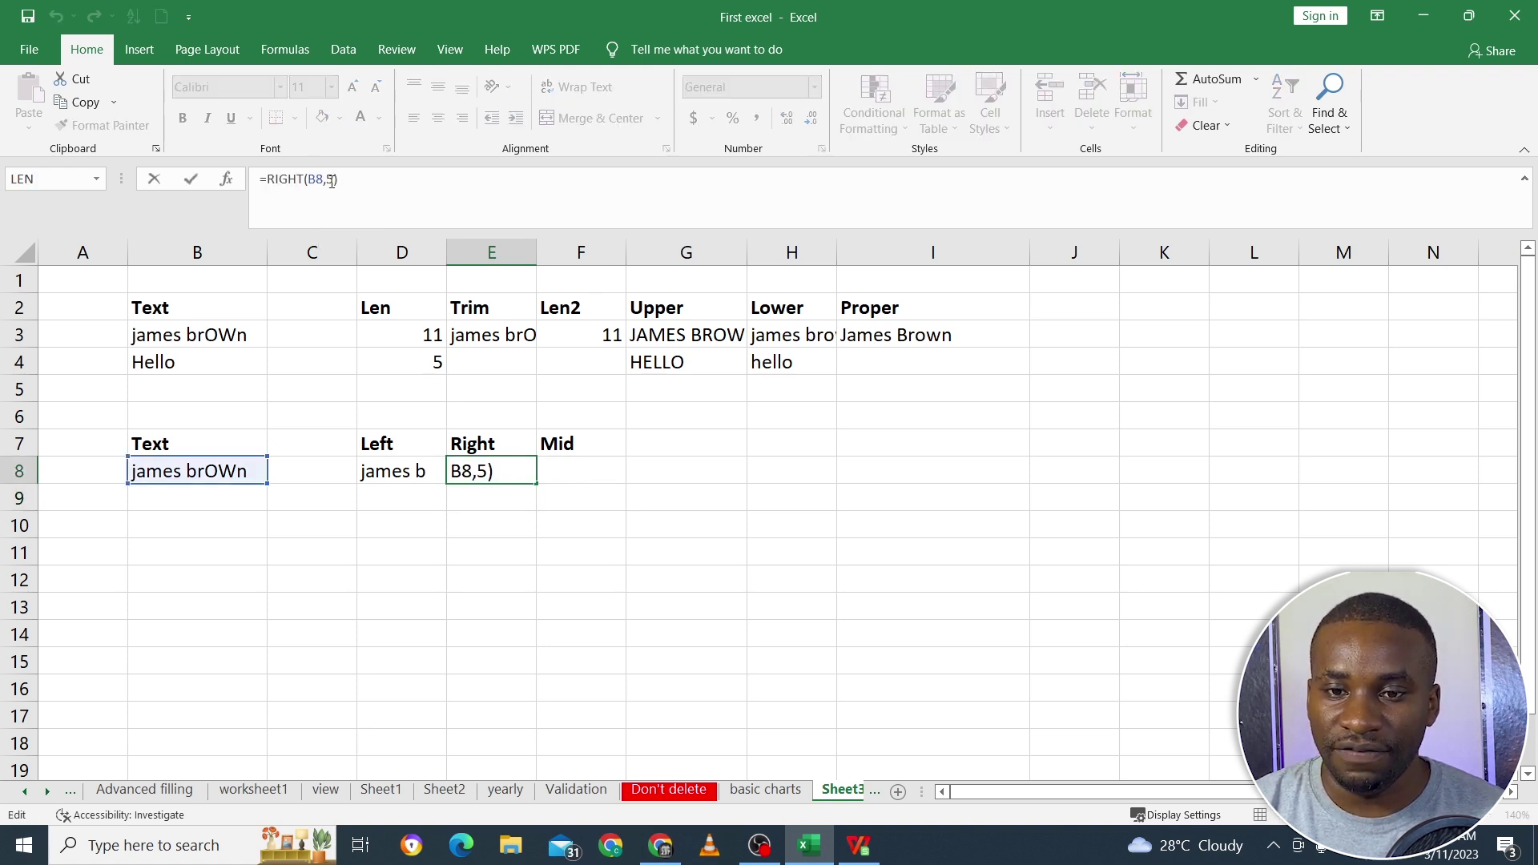
click(329, 181)
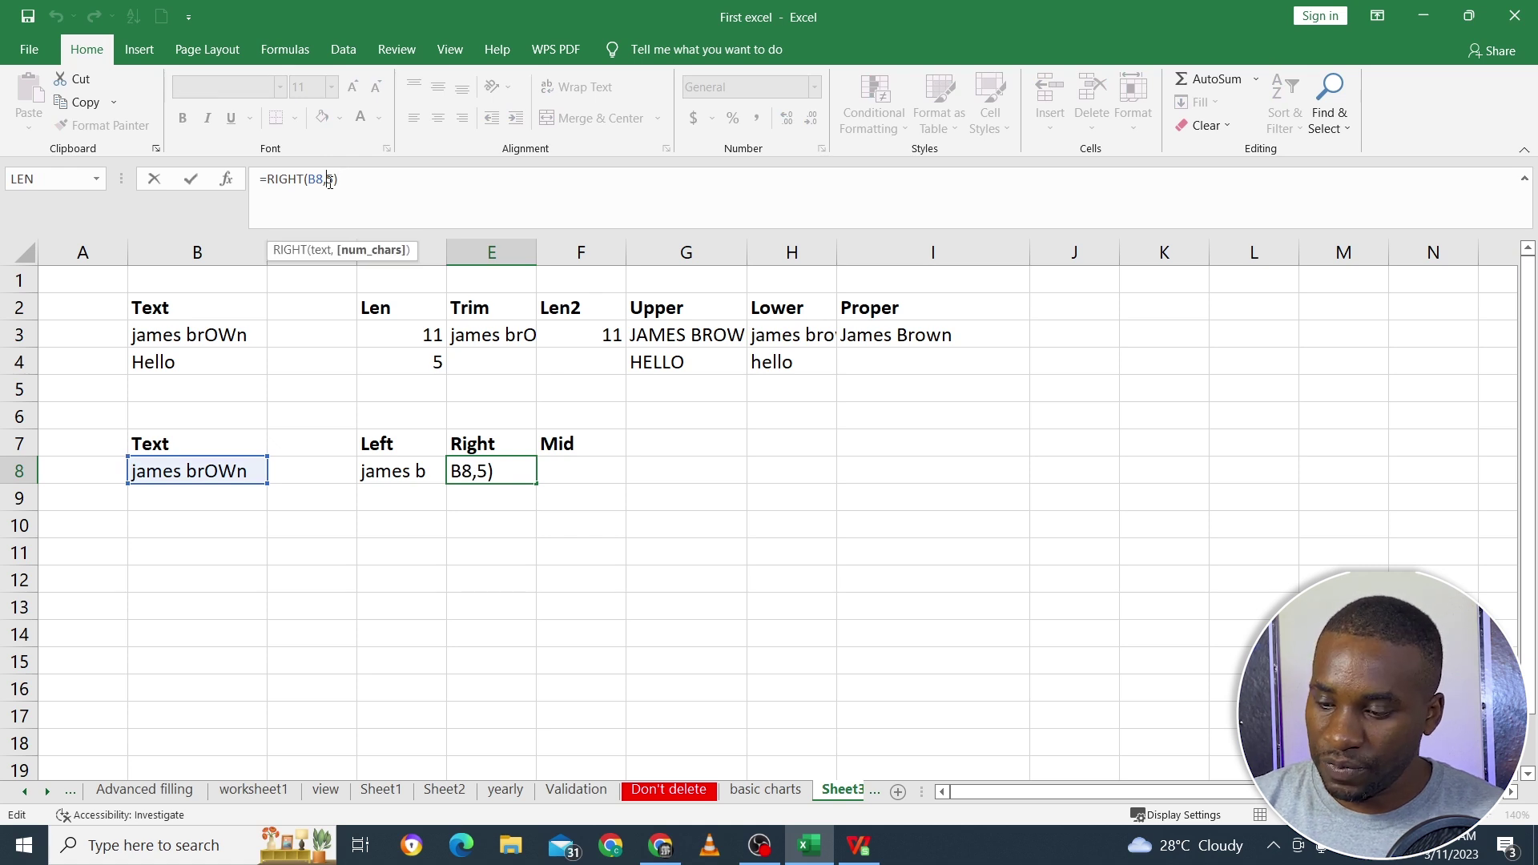
key(Delete)
text(7)
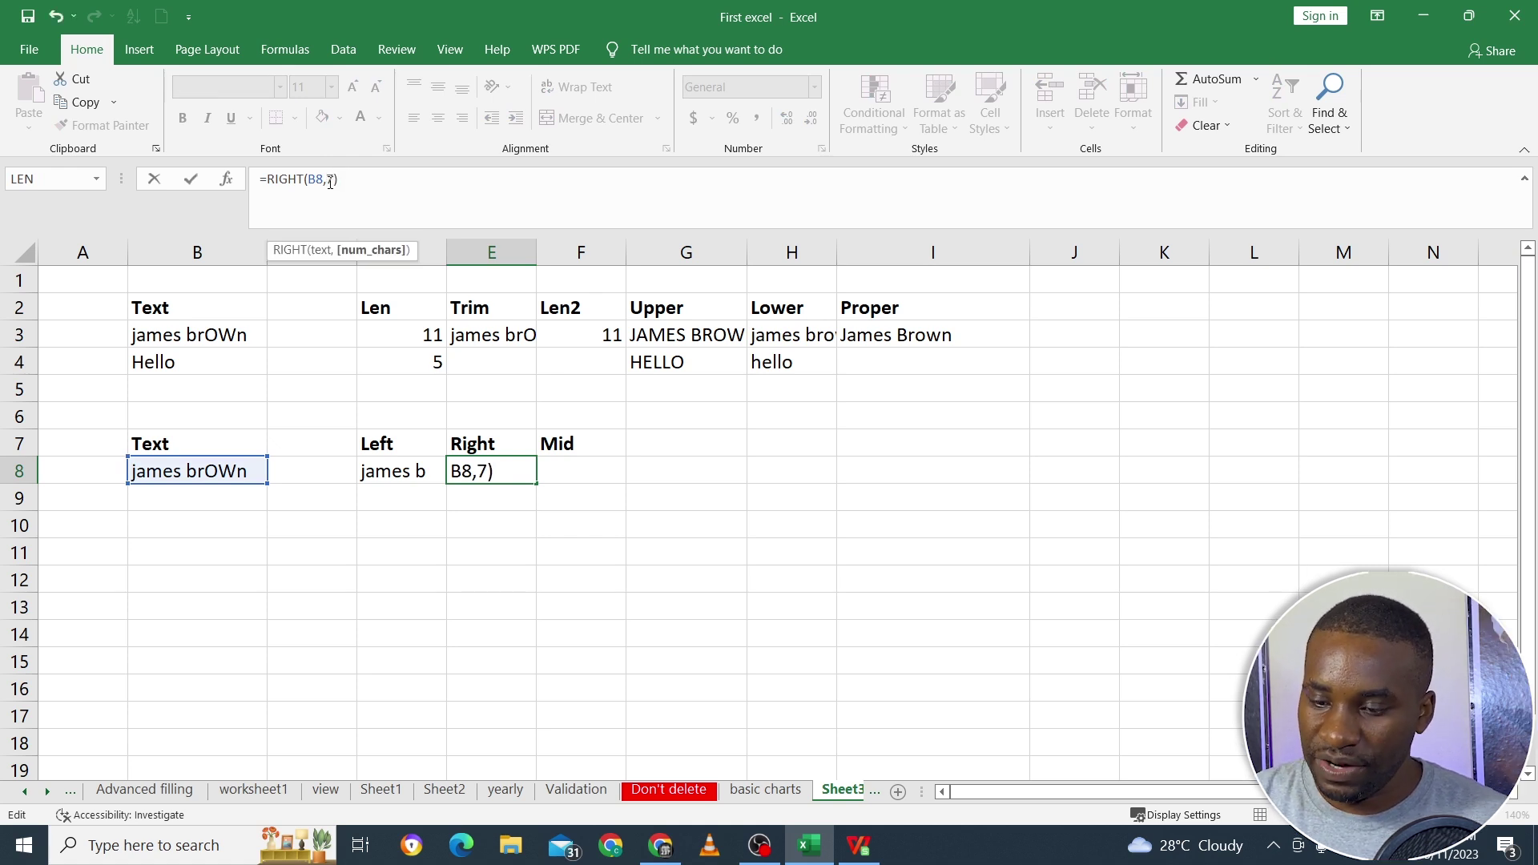
key(Return)
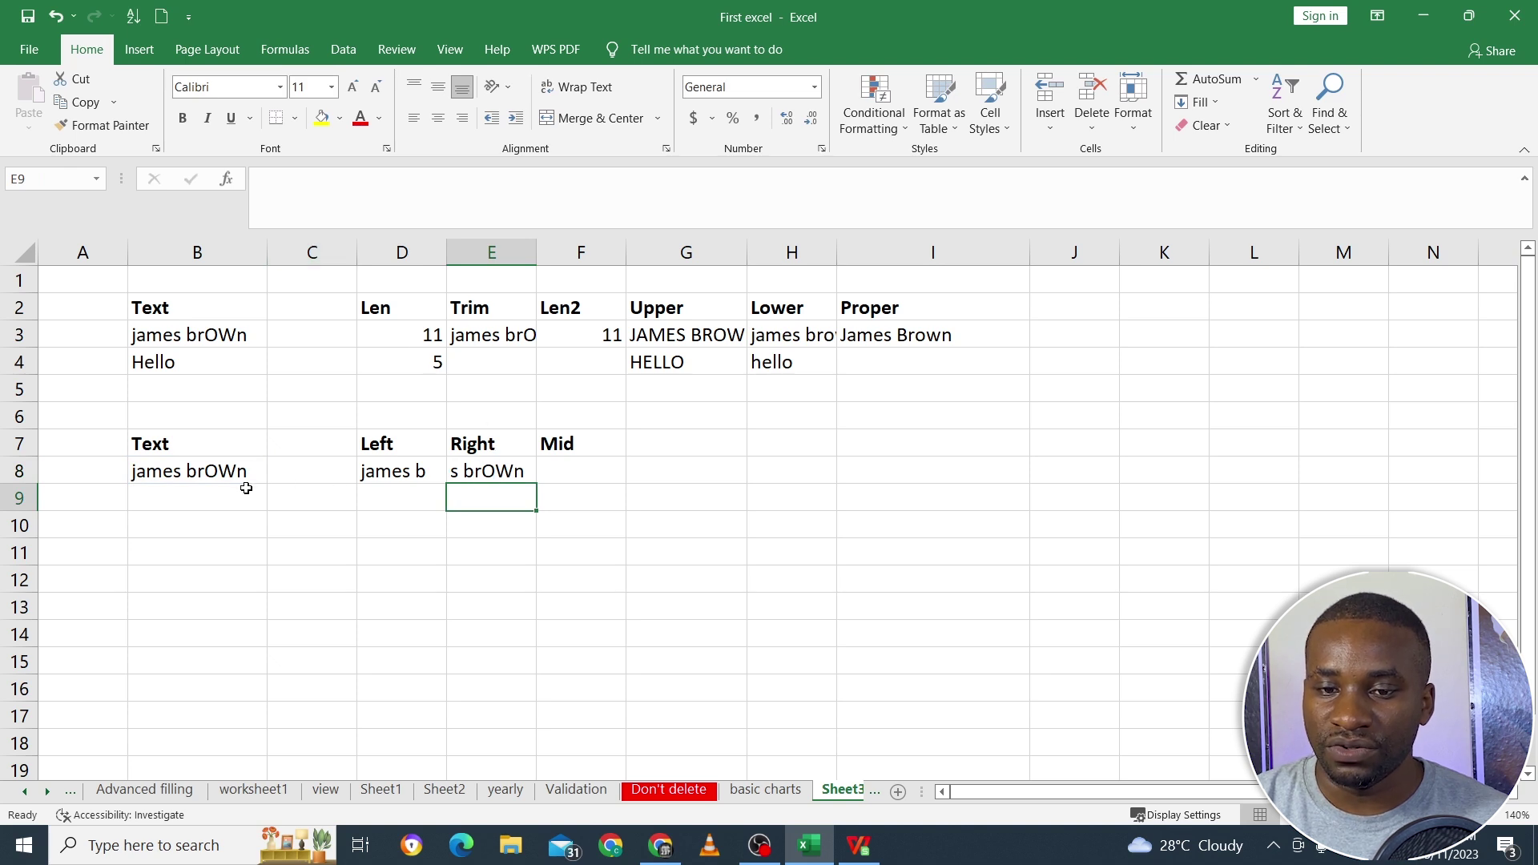
click(495, 476)
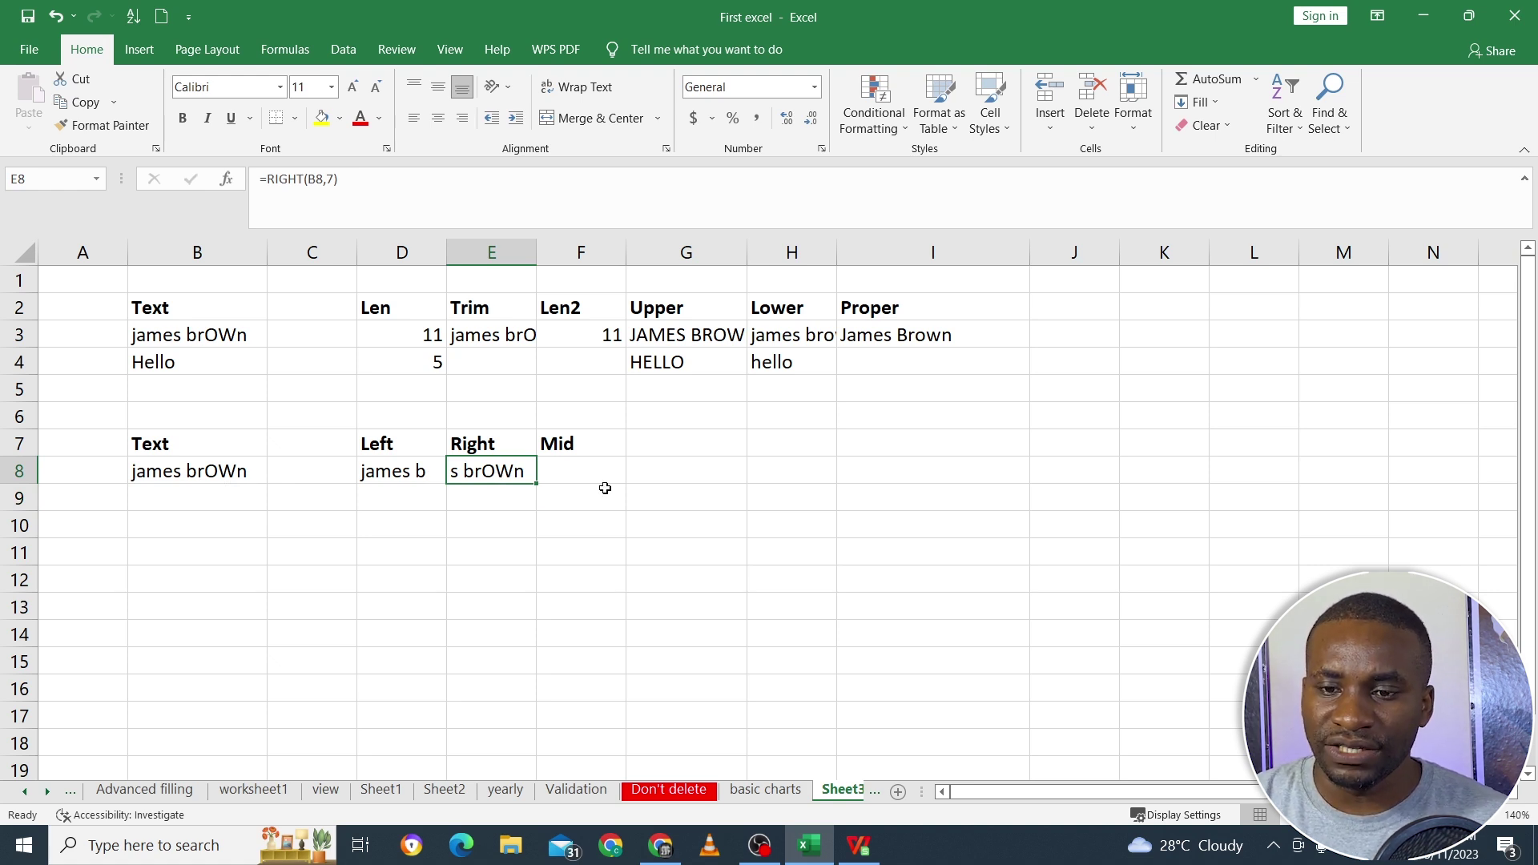
Enter a MID formula in F8 that extracts 3 characters from the text in B8, starting at character 5.
click(614, 476)
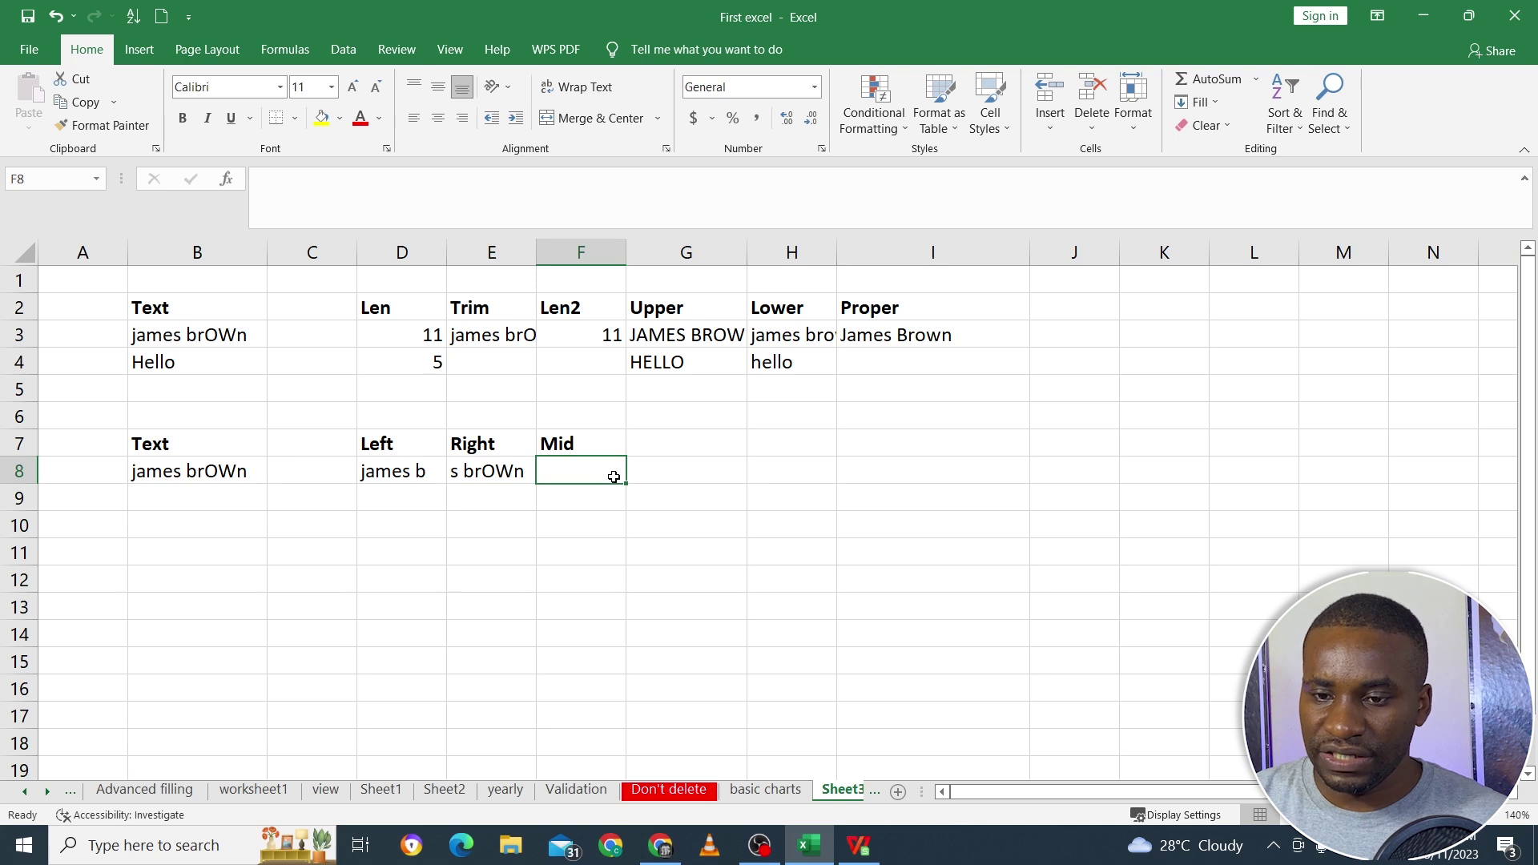
text(=mi)
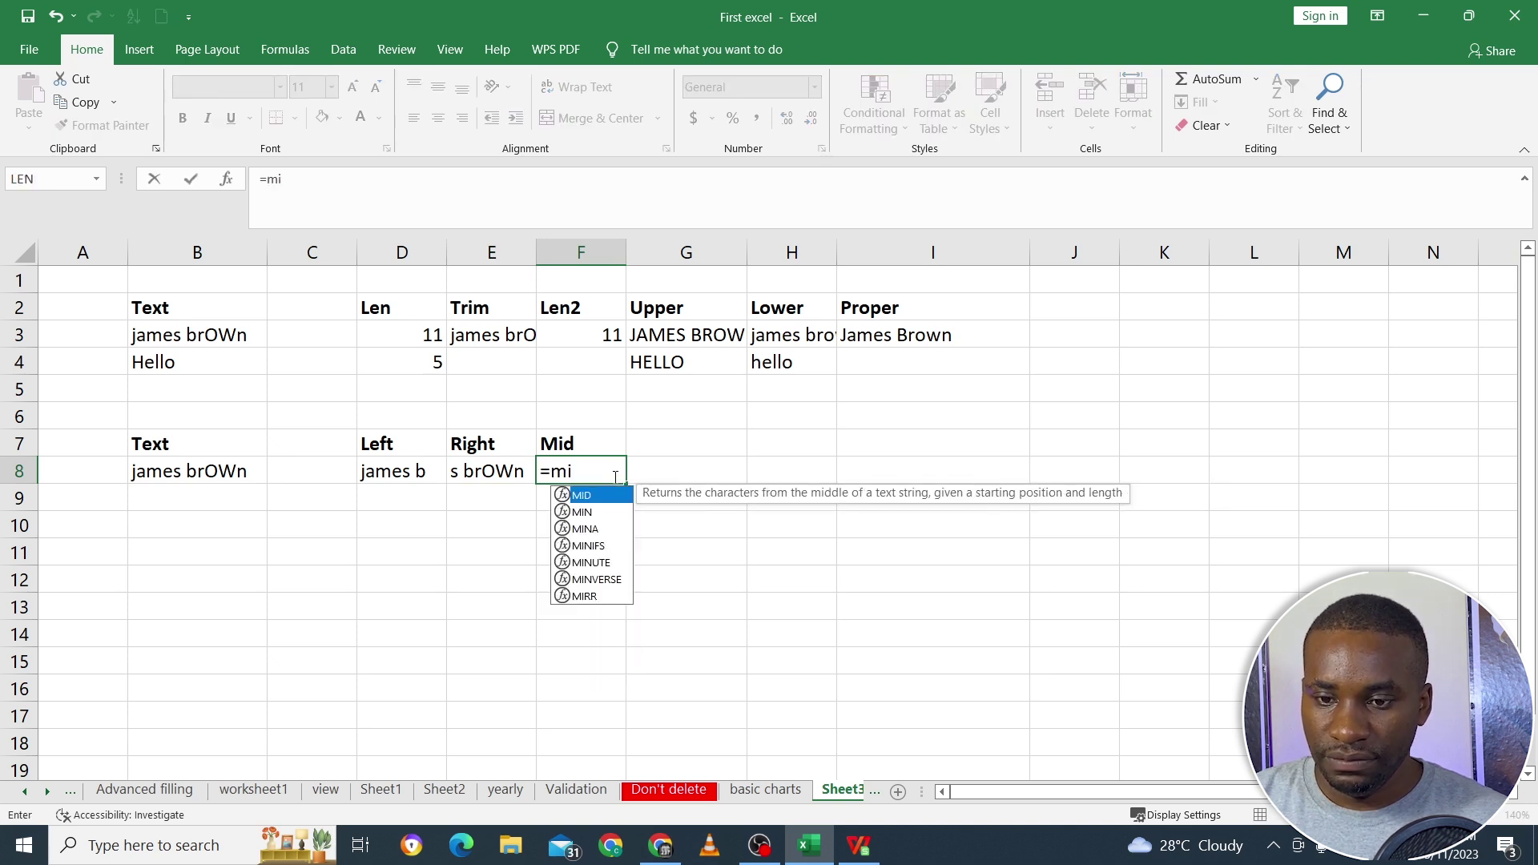
double_click(590, 497)
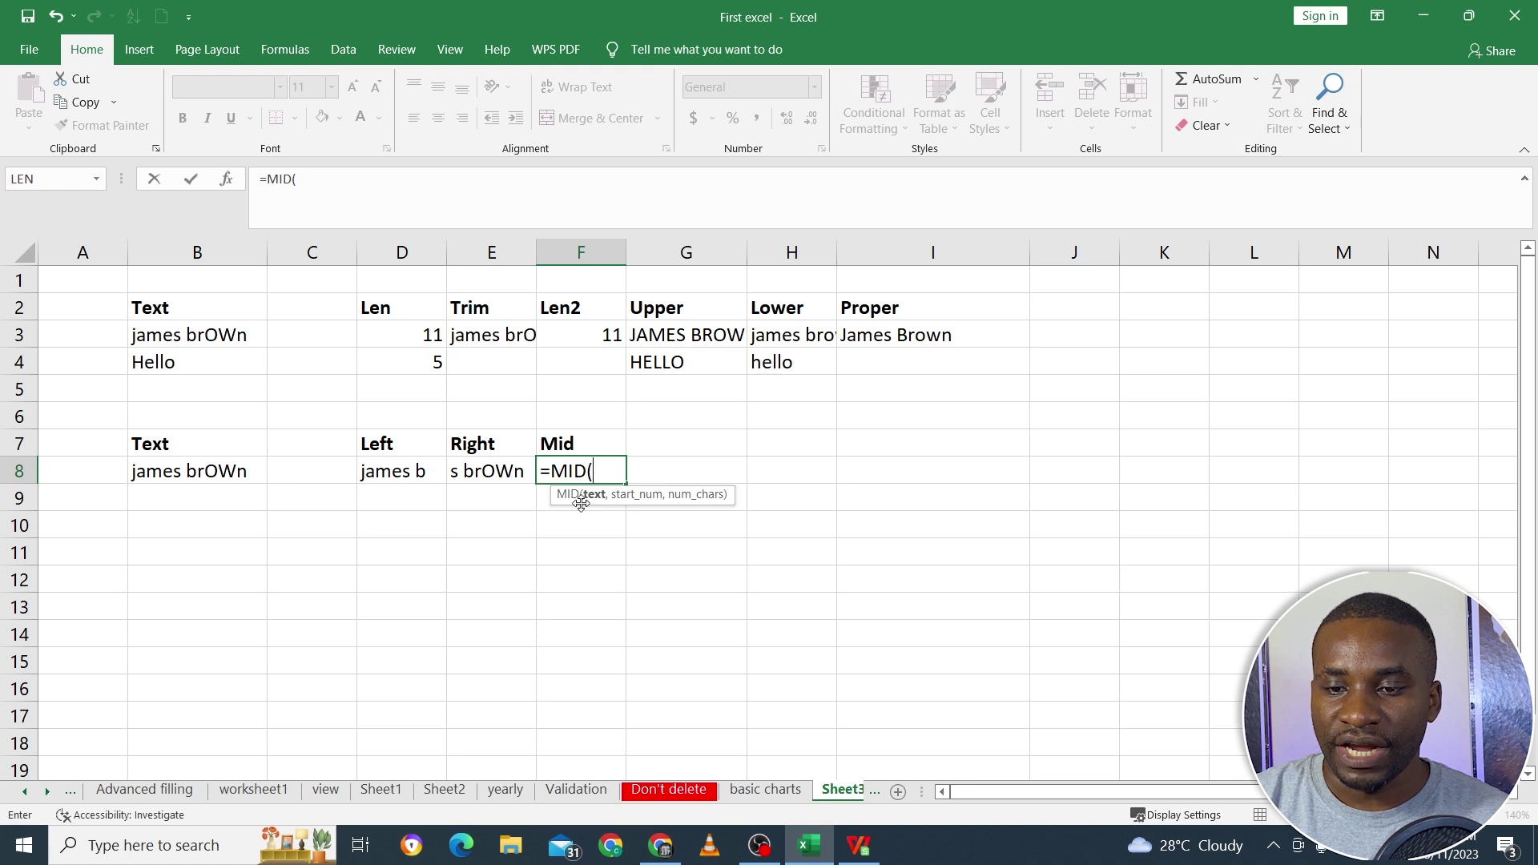
click(204, 473)
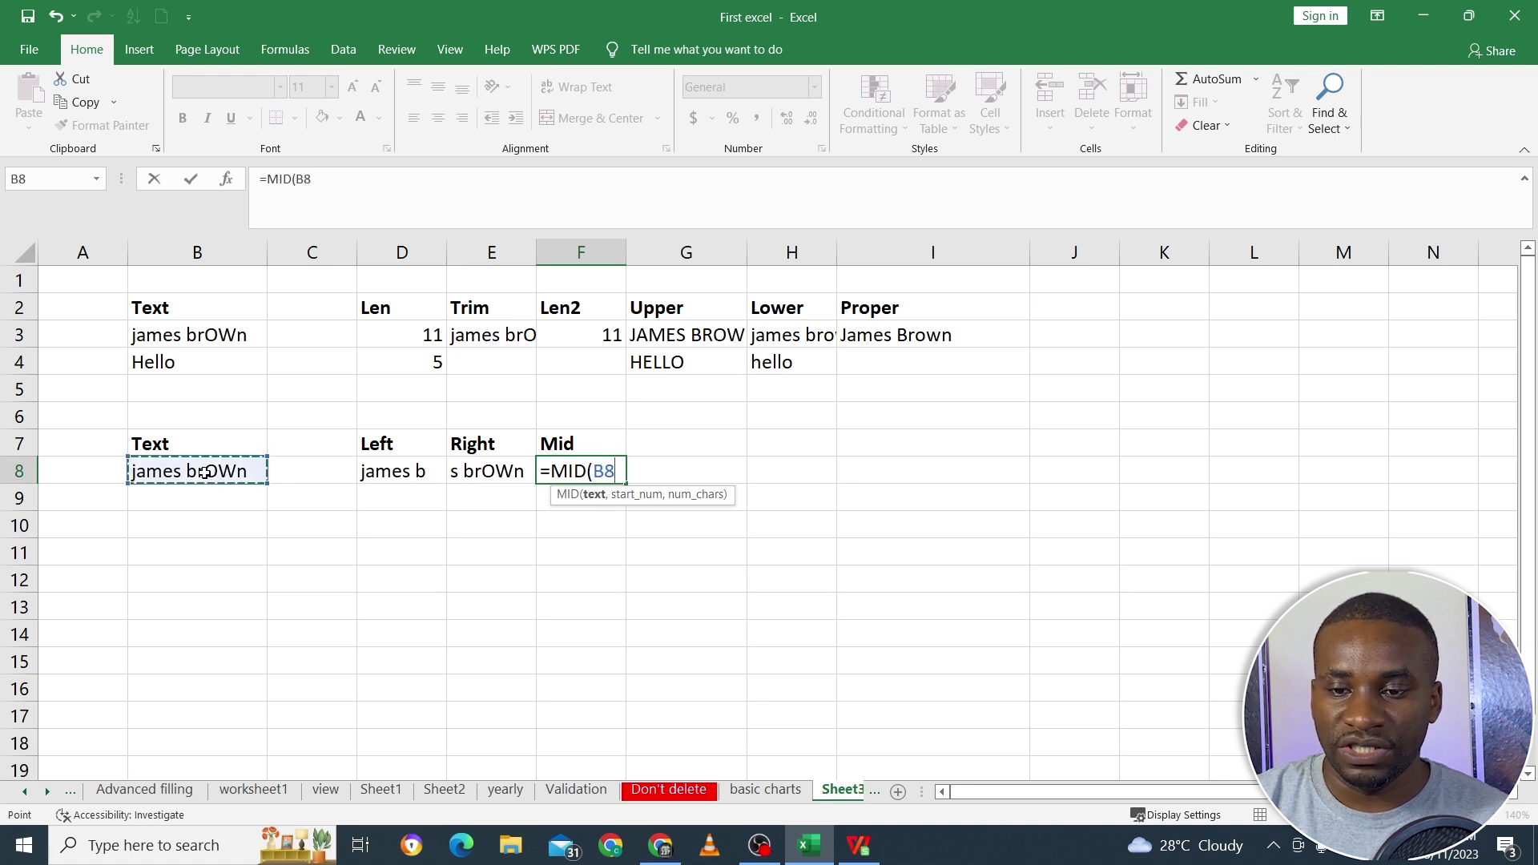
text(,)
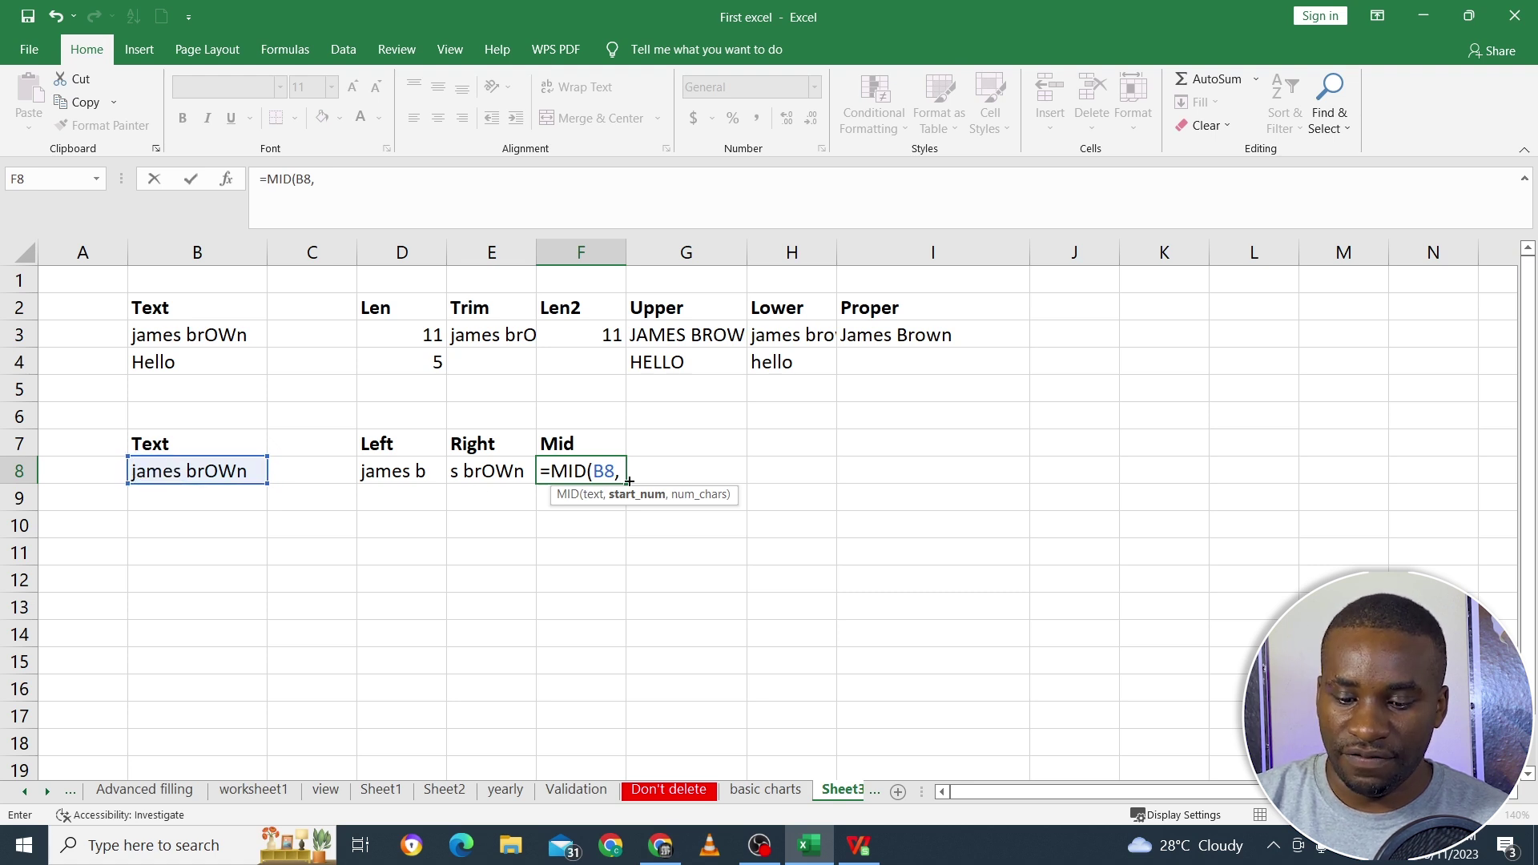
text(5,)
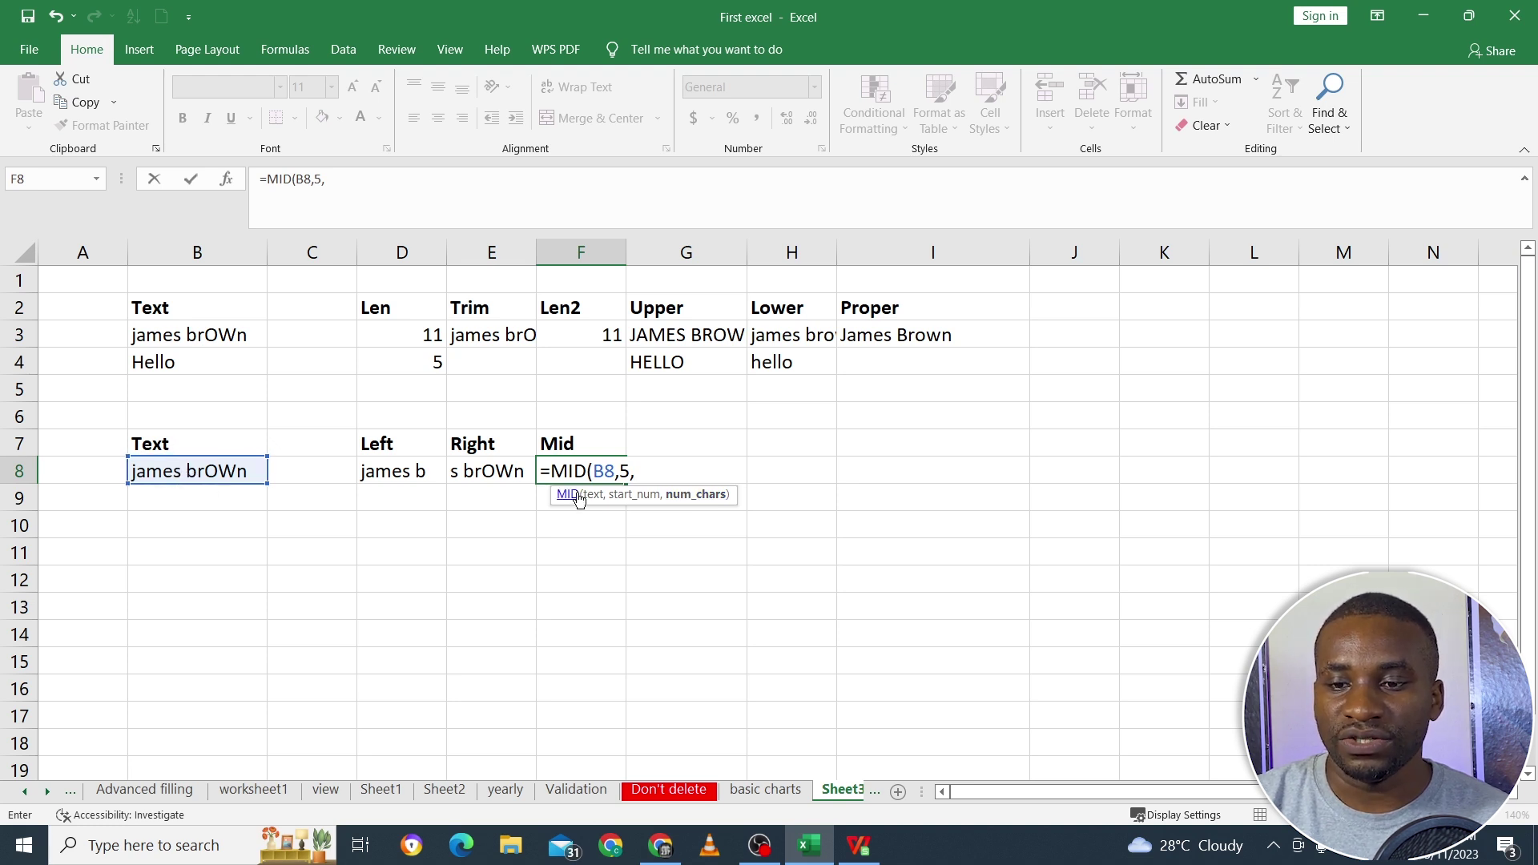
text(3)
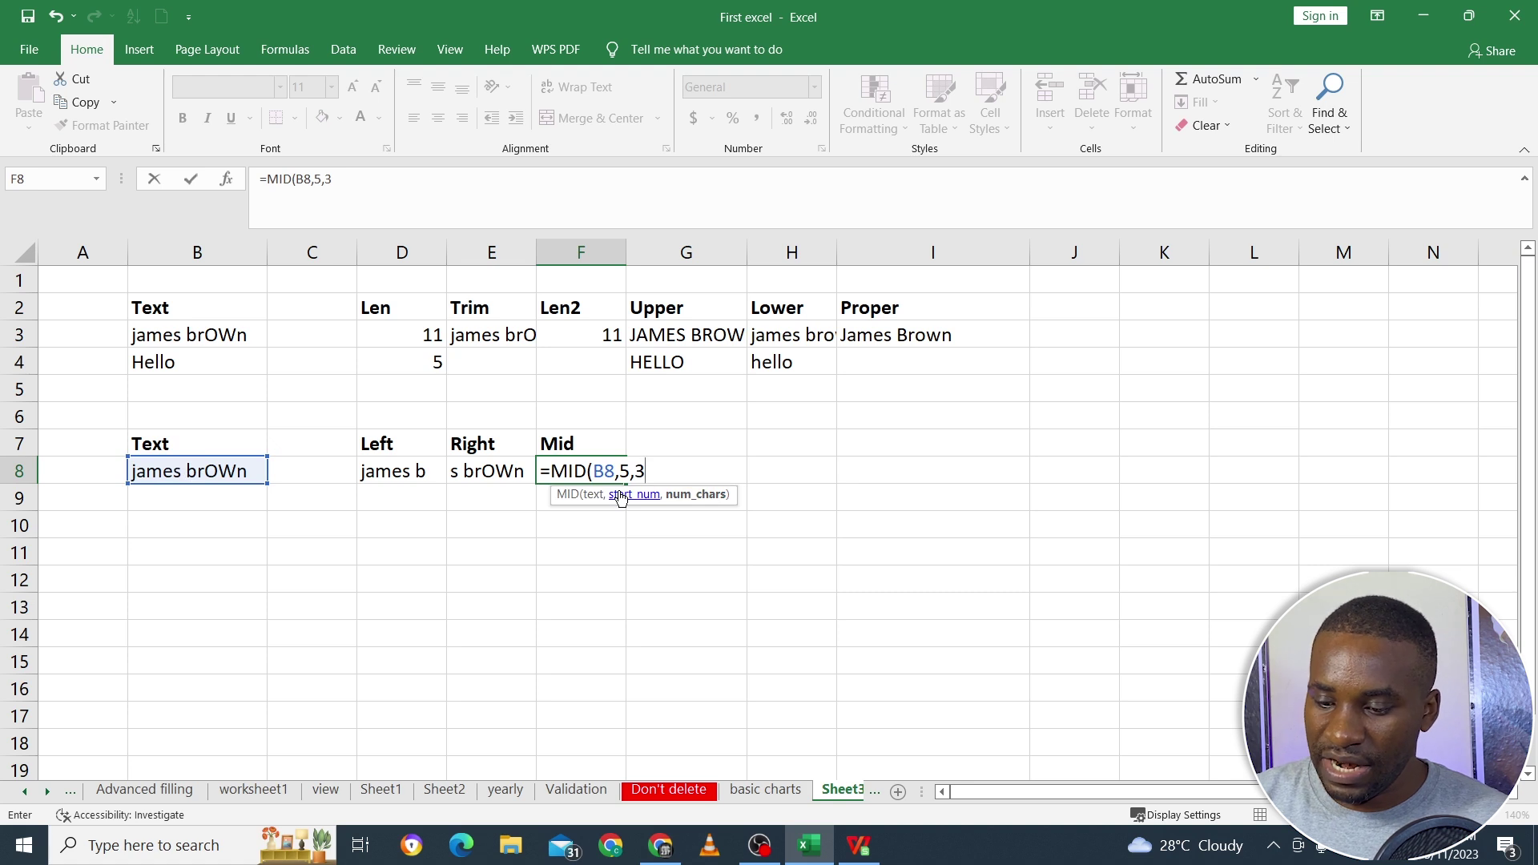
text())
key(Return)
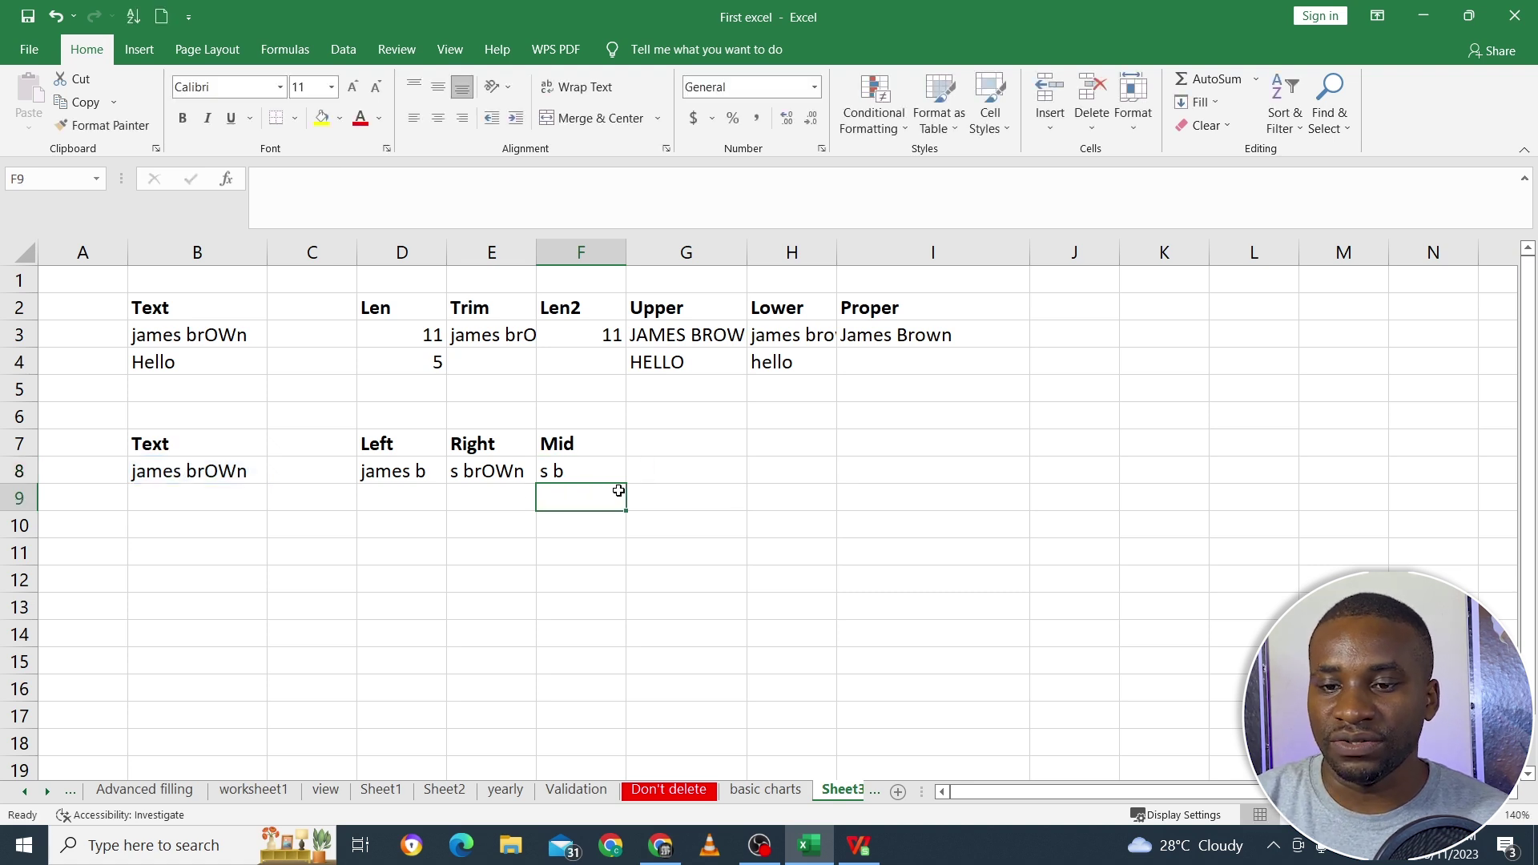
Change the number of characters in the MID formula in F8 to 5.
click(553, 474)
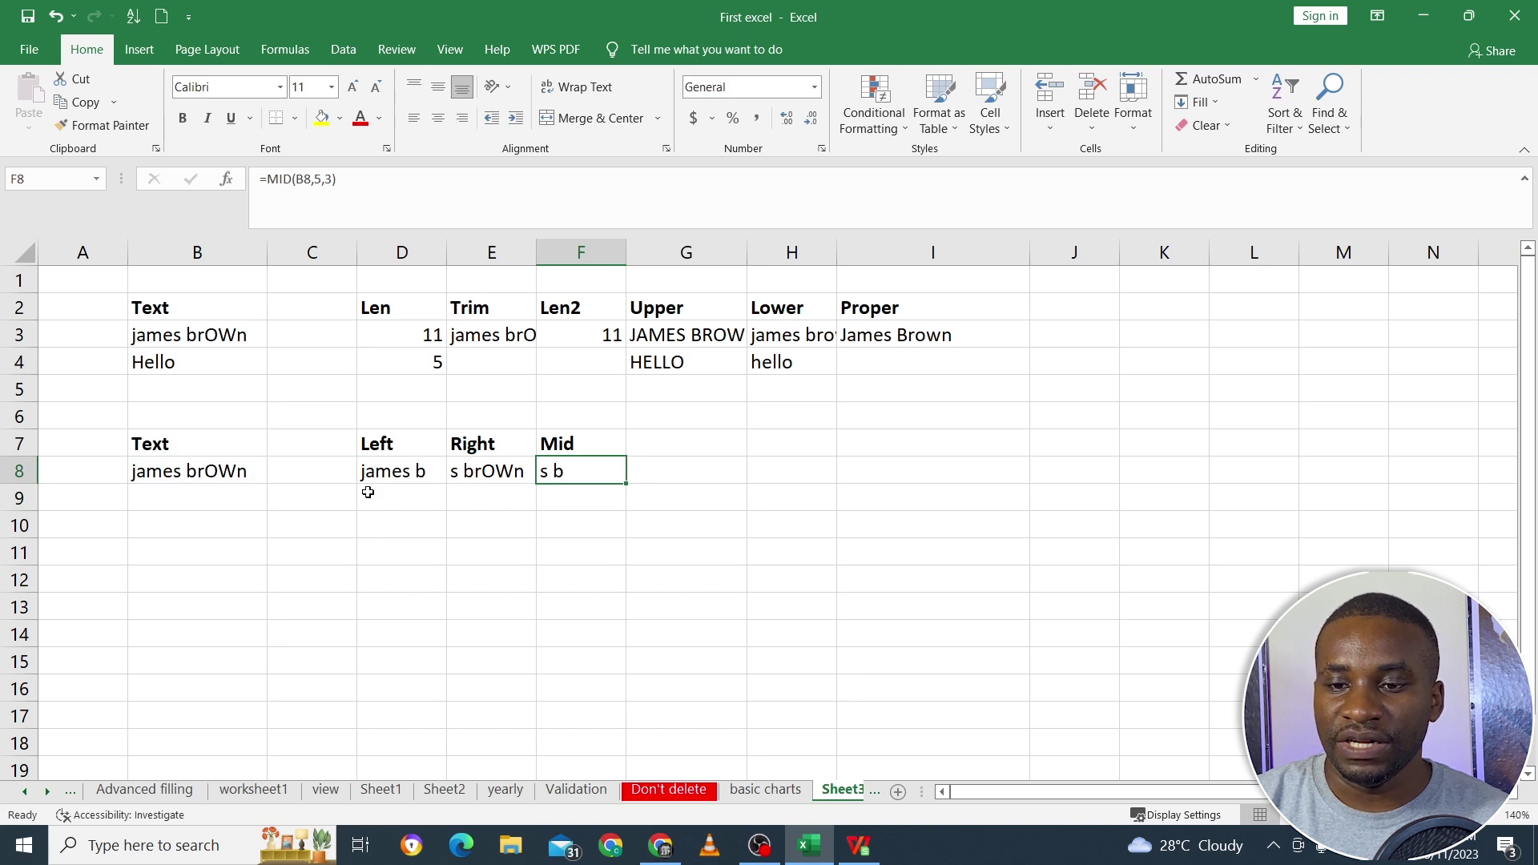
double_click(572, 472)
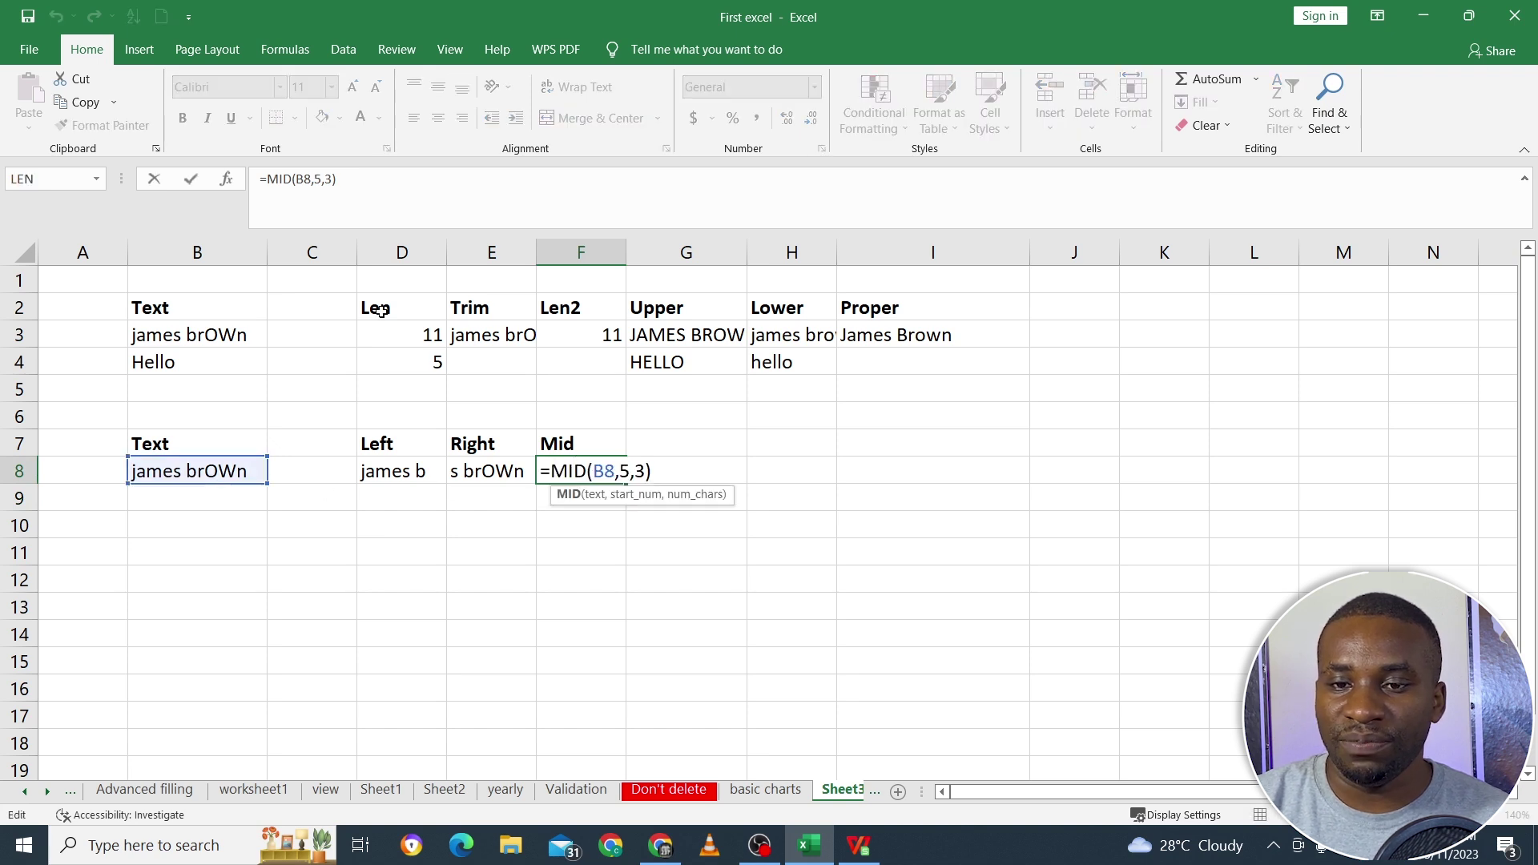
click(332, 182)
key(BackSpace)
text(5)
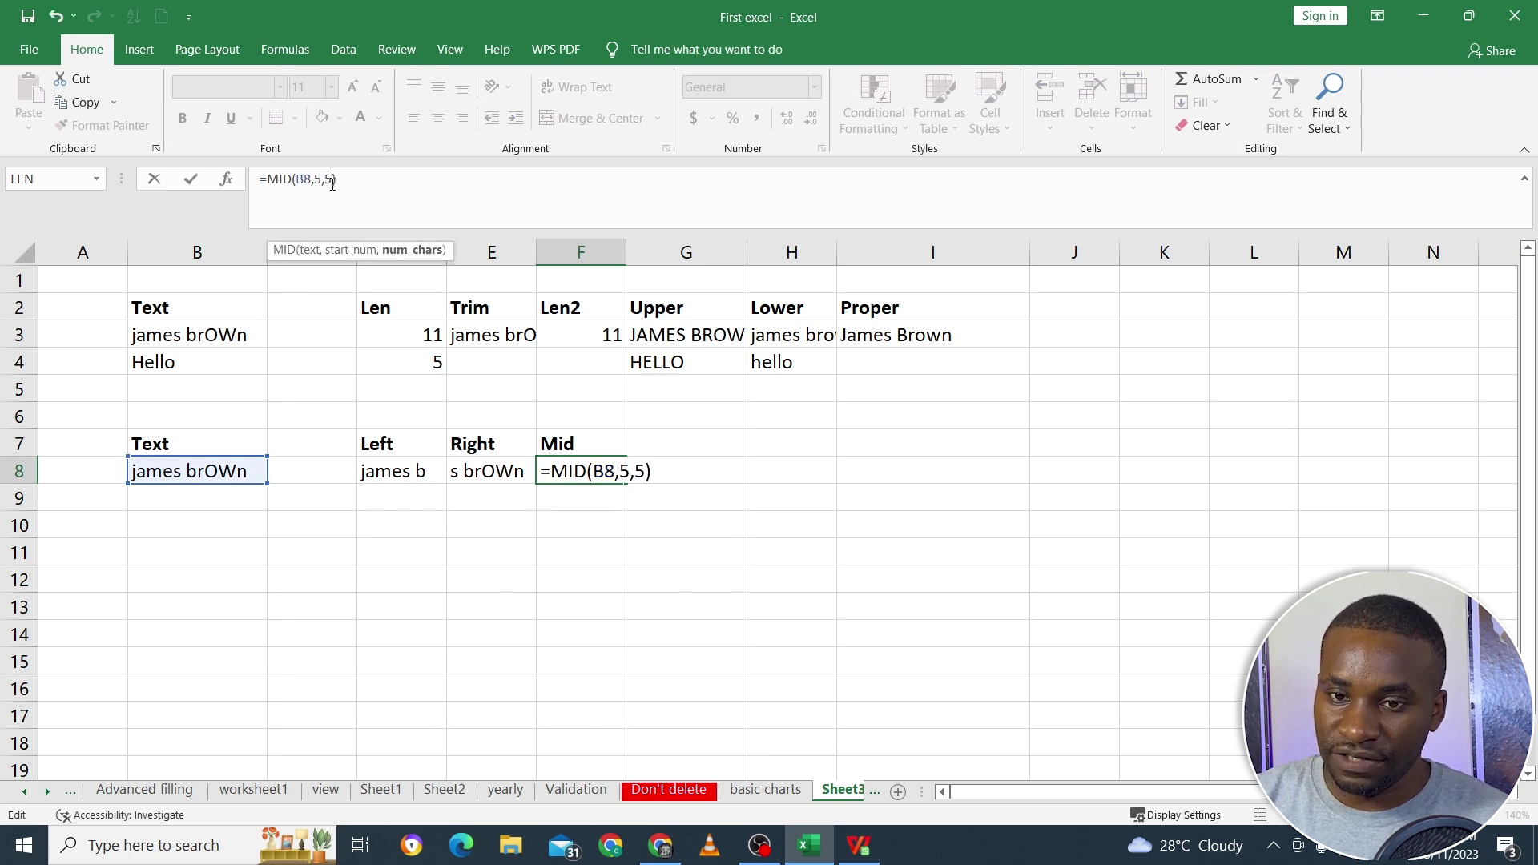
key(Return)
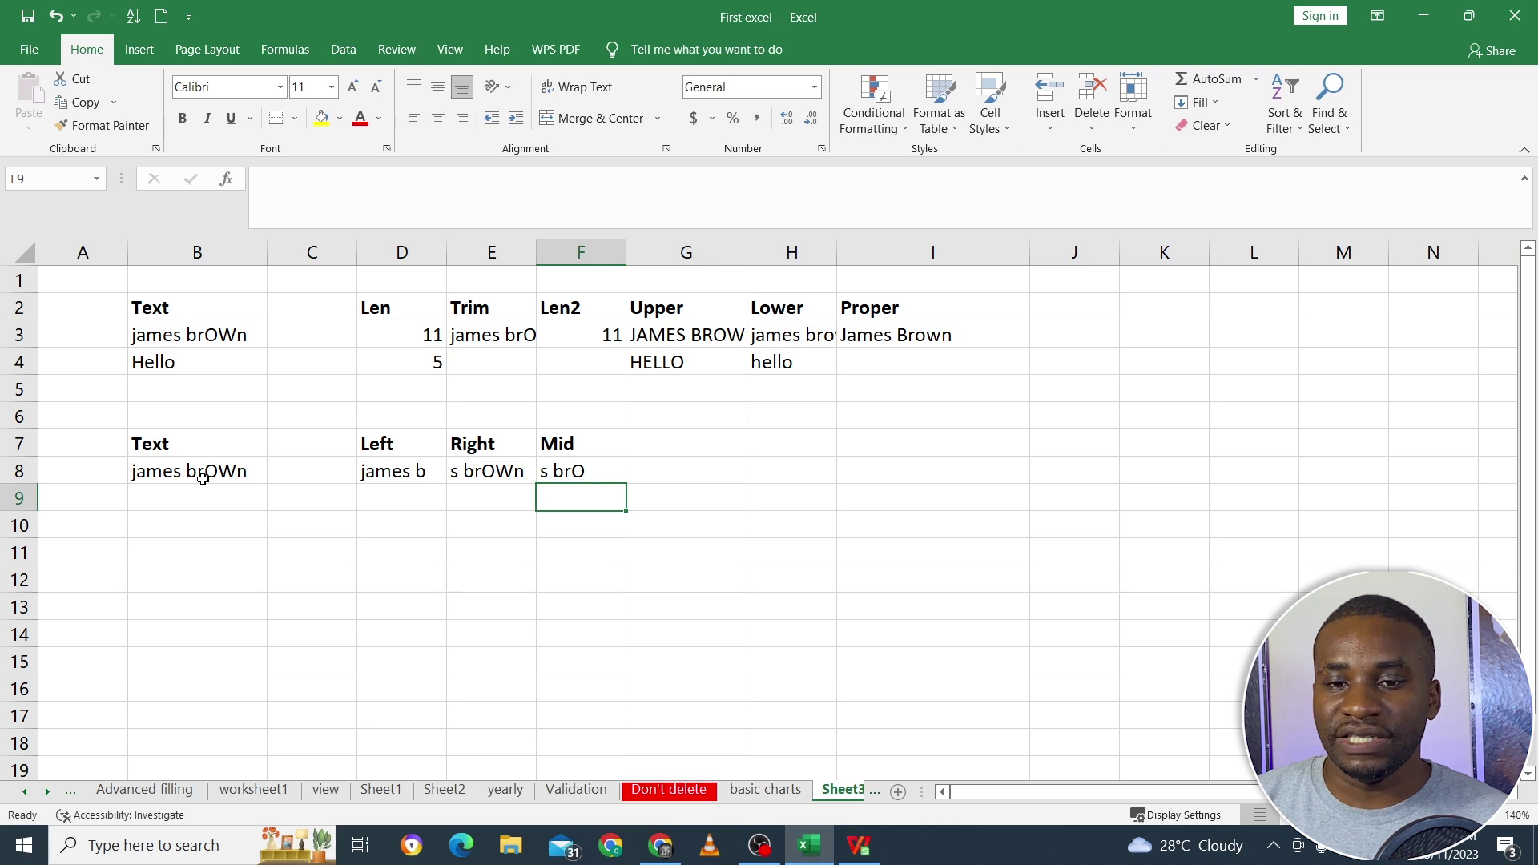
Enter the titles Mr, Mrs, Mr, Mrs and Dr down cells B10 to B14.
click(185, 515)
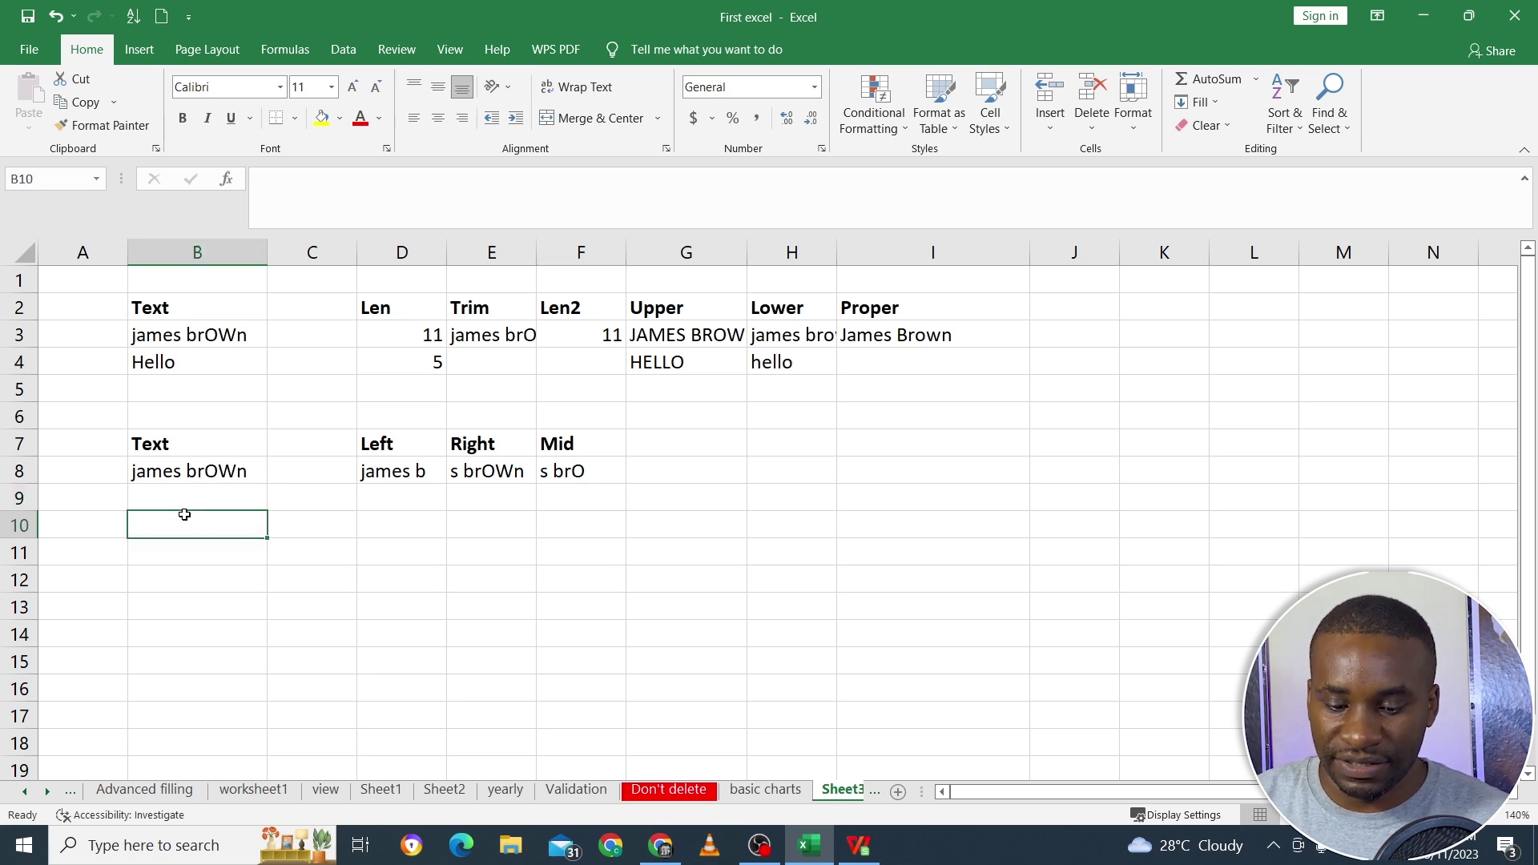
text(Mr)
key(Return)
text(Mrs)
key(Return)
text(Mr)
key(Return)
text(Mrs)
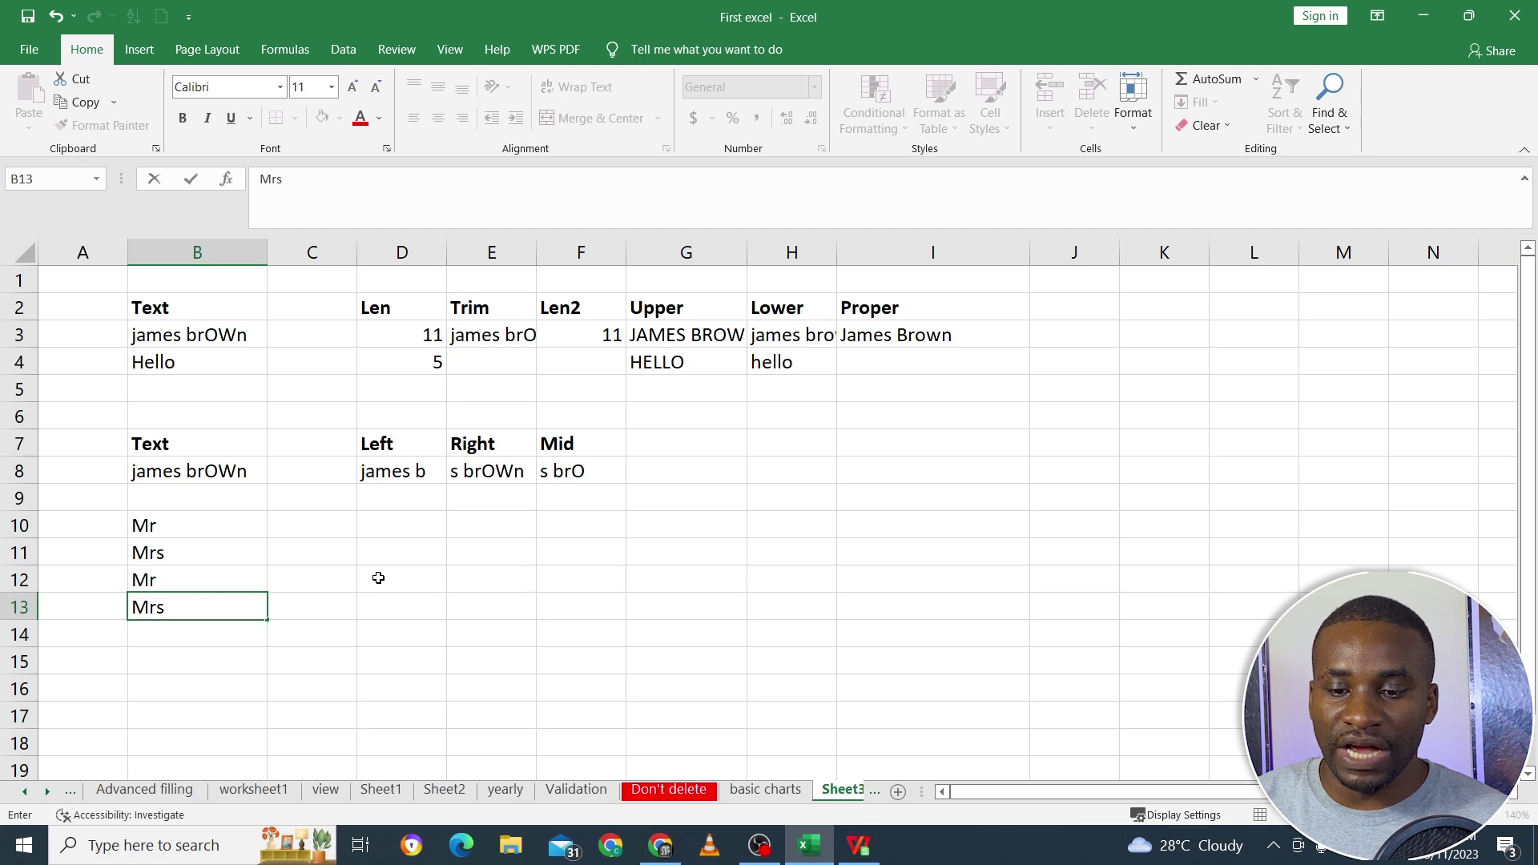
key(Return)
text(dr)
key(BackSpace)
key(BackSpace)
text(Dr)
key(Return)
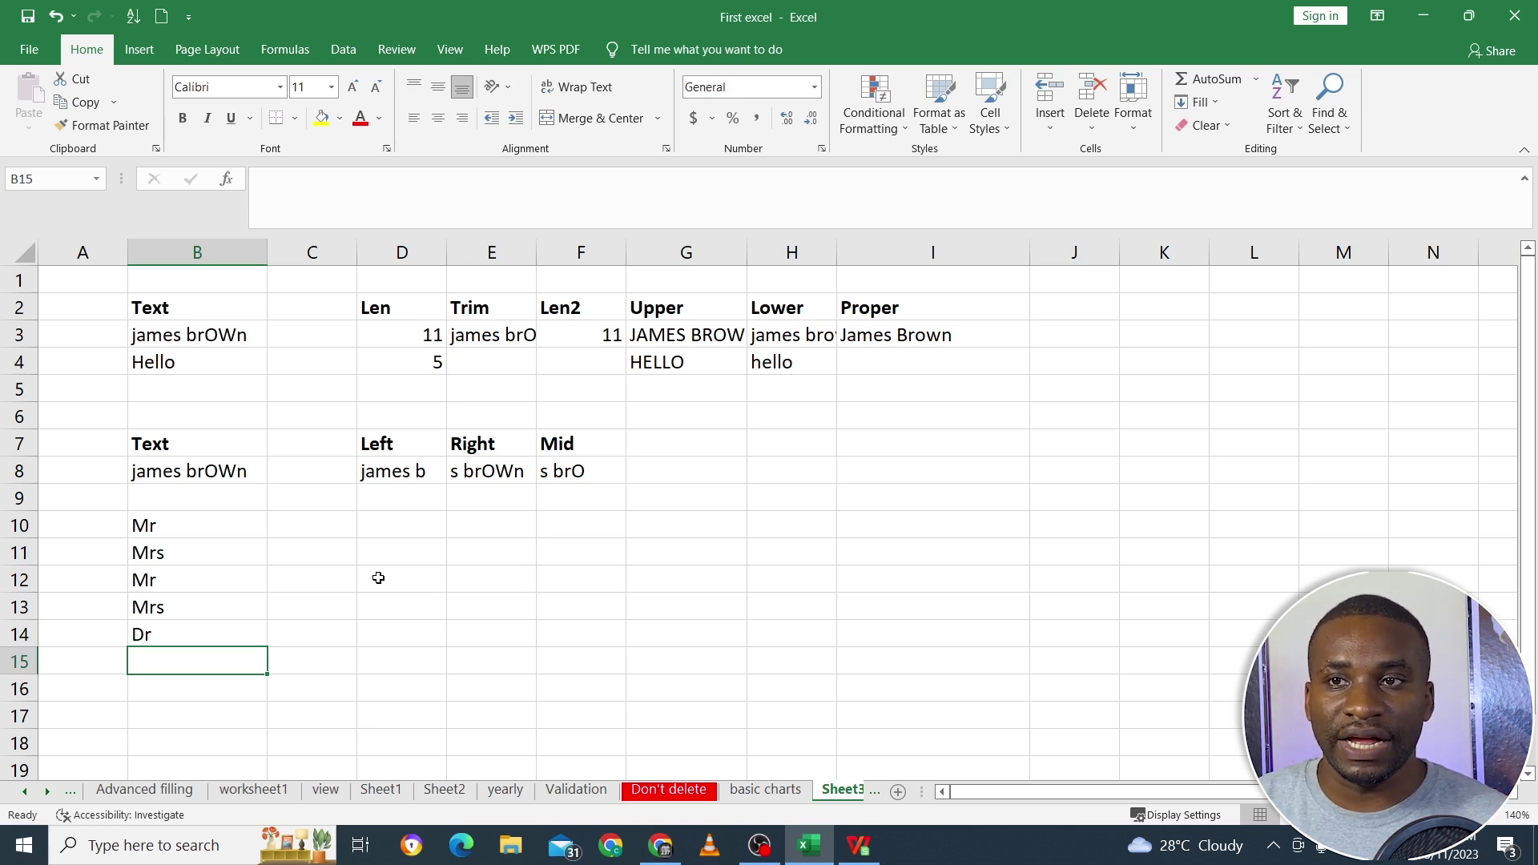
Clear the list of titles from cells B10 to B14.
click(162, 528)
drag(162, 528, 196, 629)
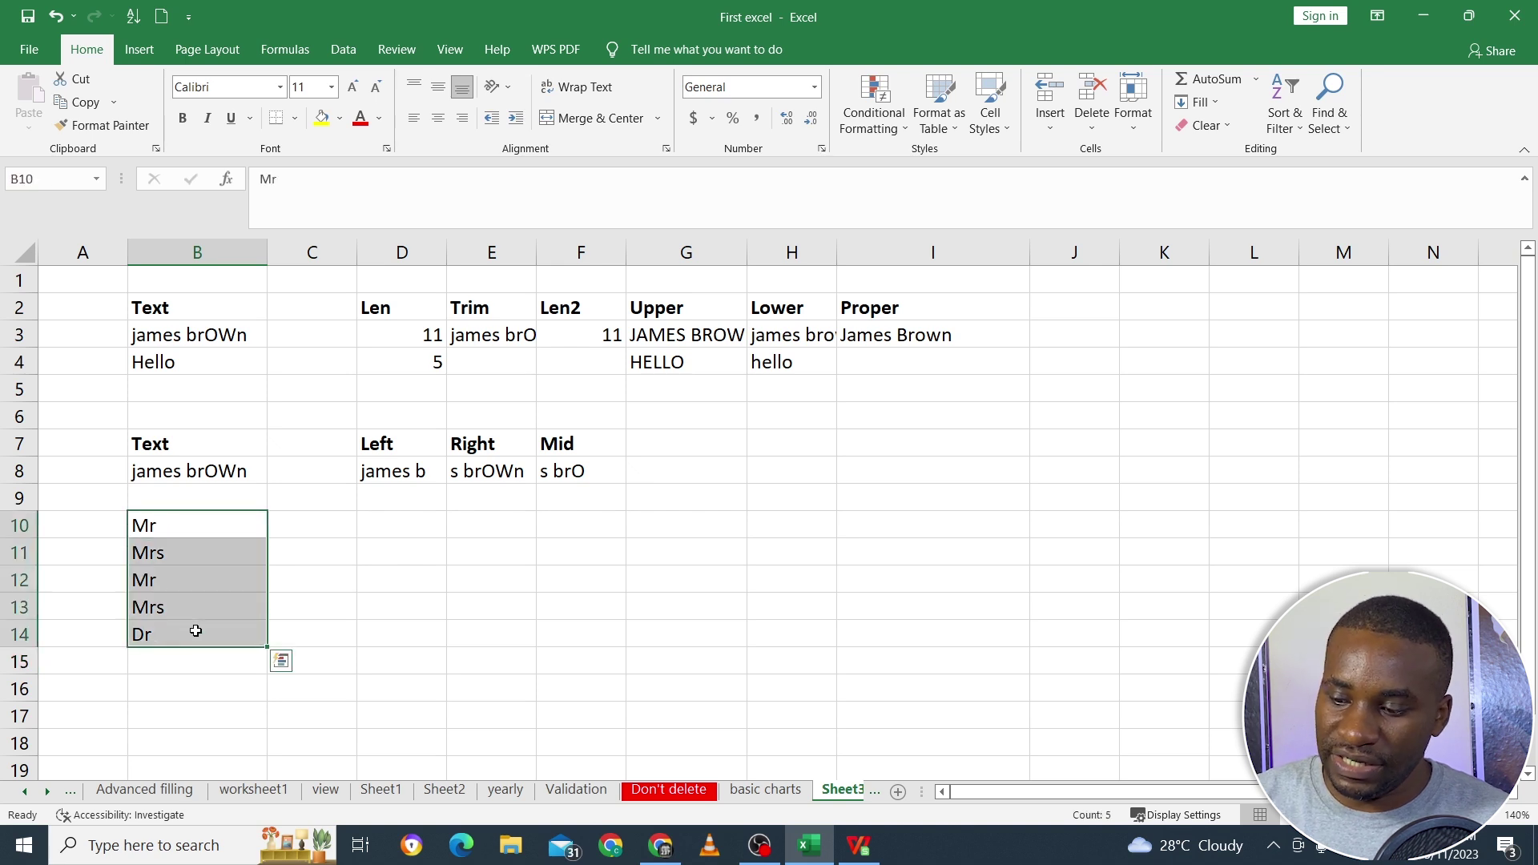
key(Delete)
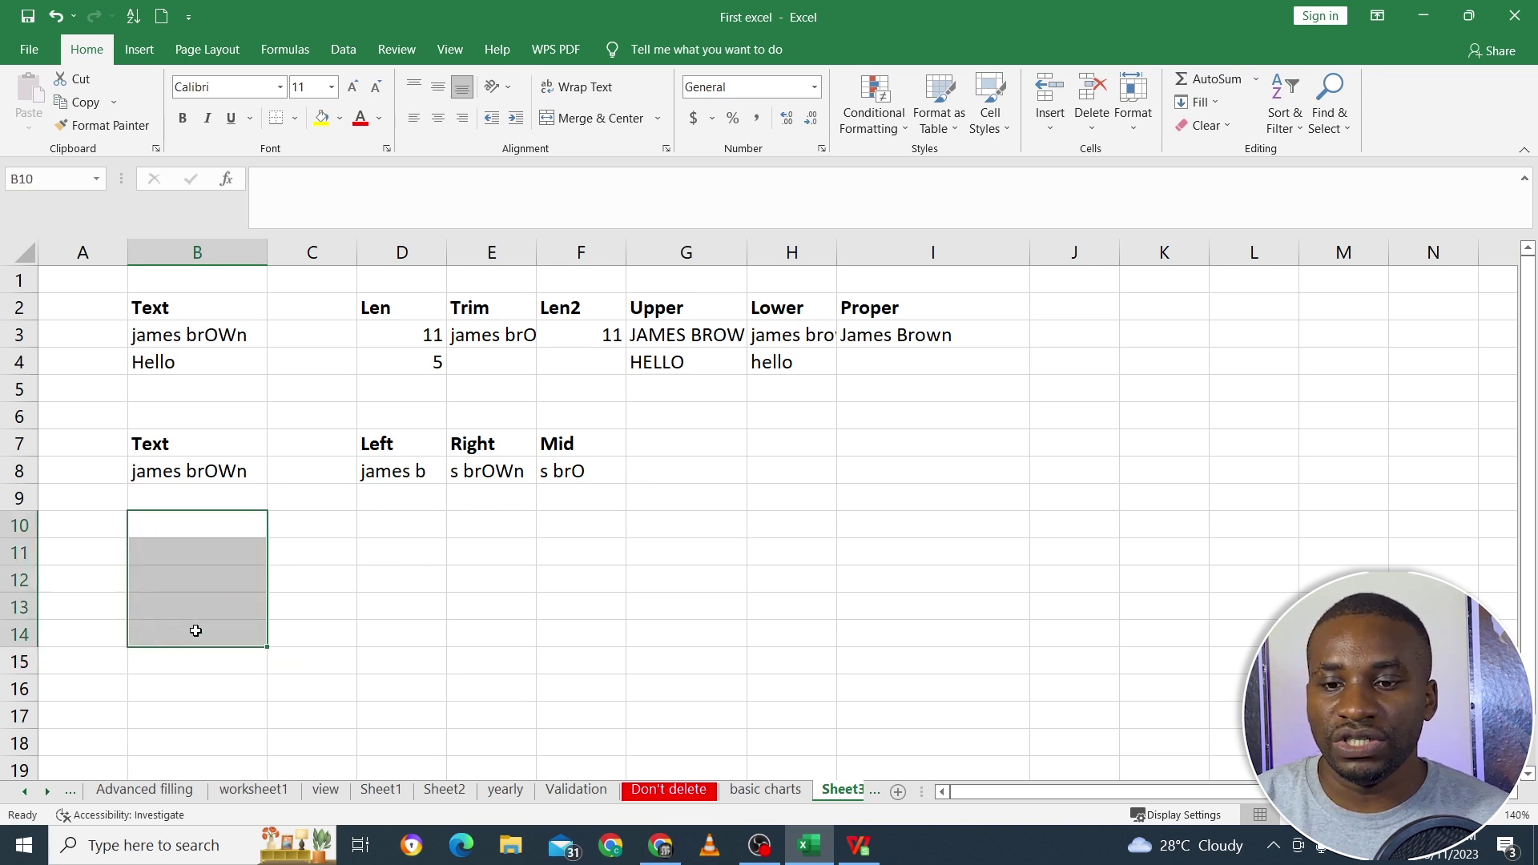
Add the heading Concatenate in D11 and make it bold.
click(408, 547)
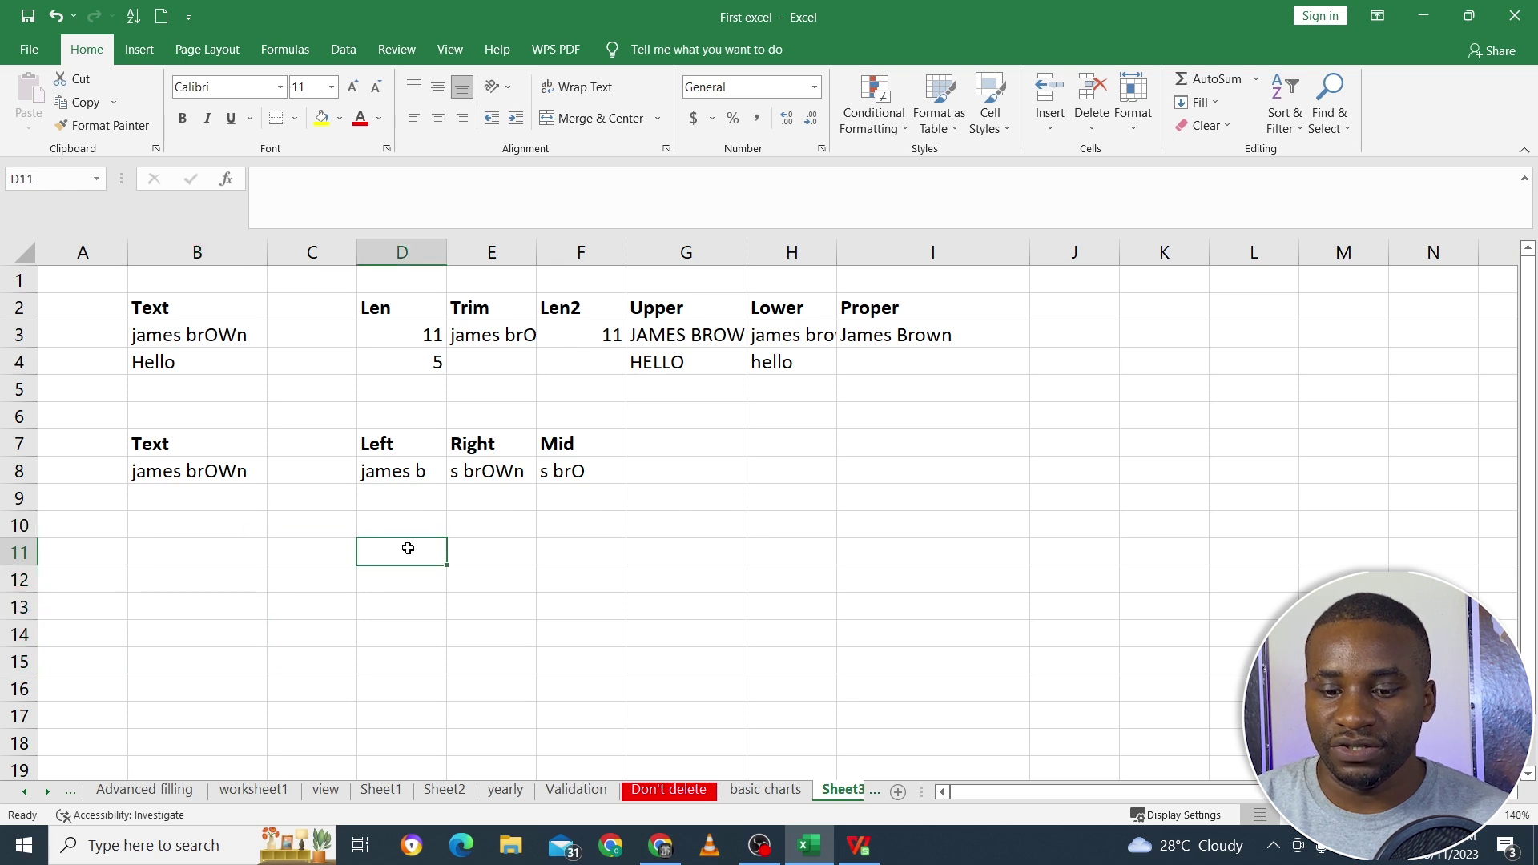
text(Conc)
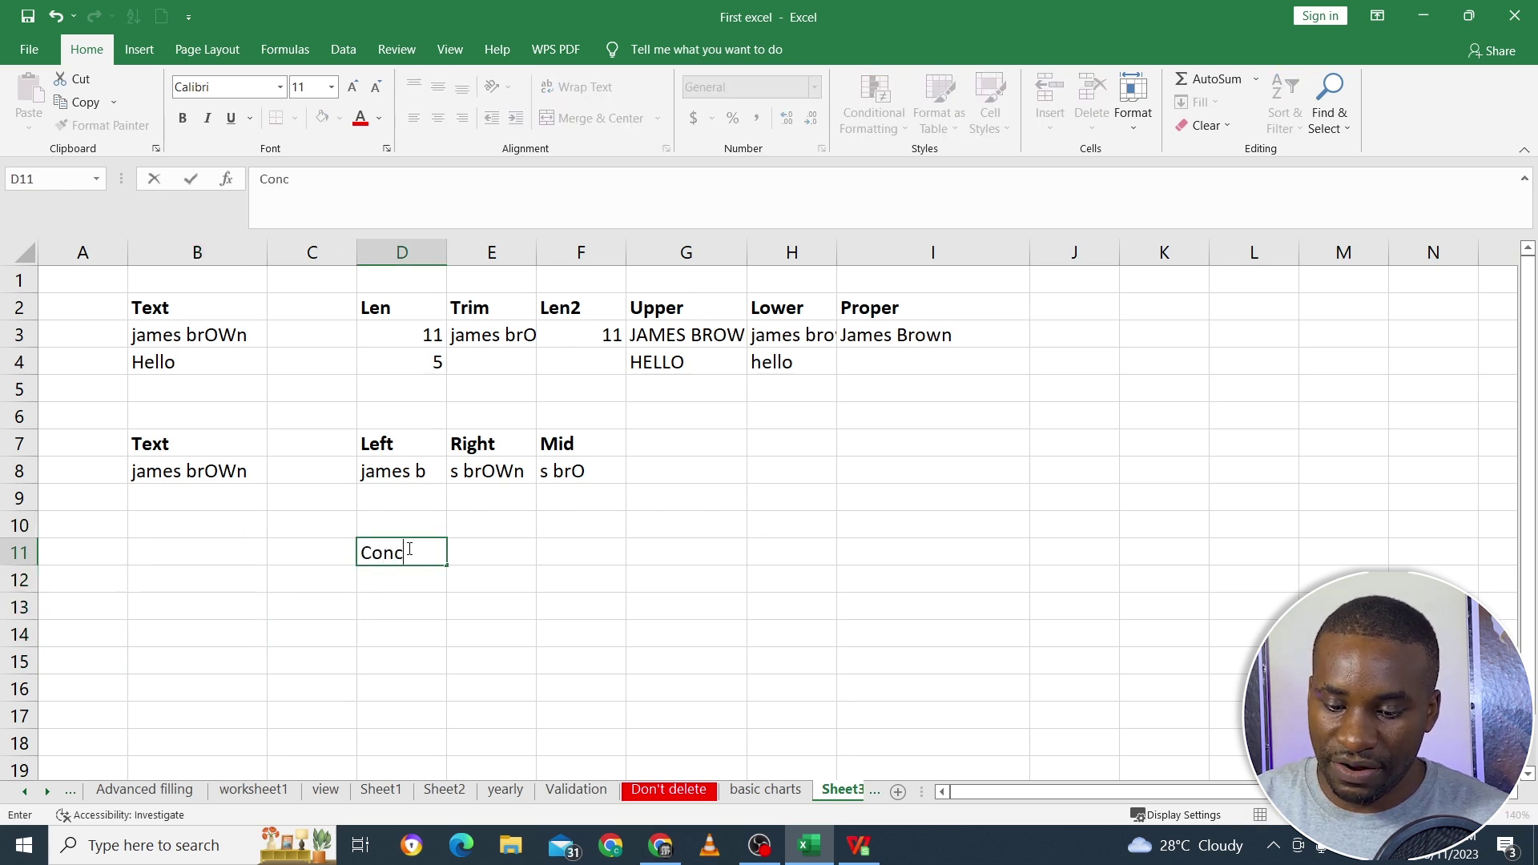
text(atenate)
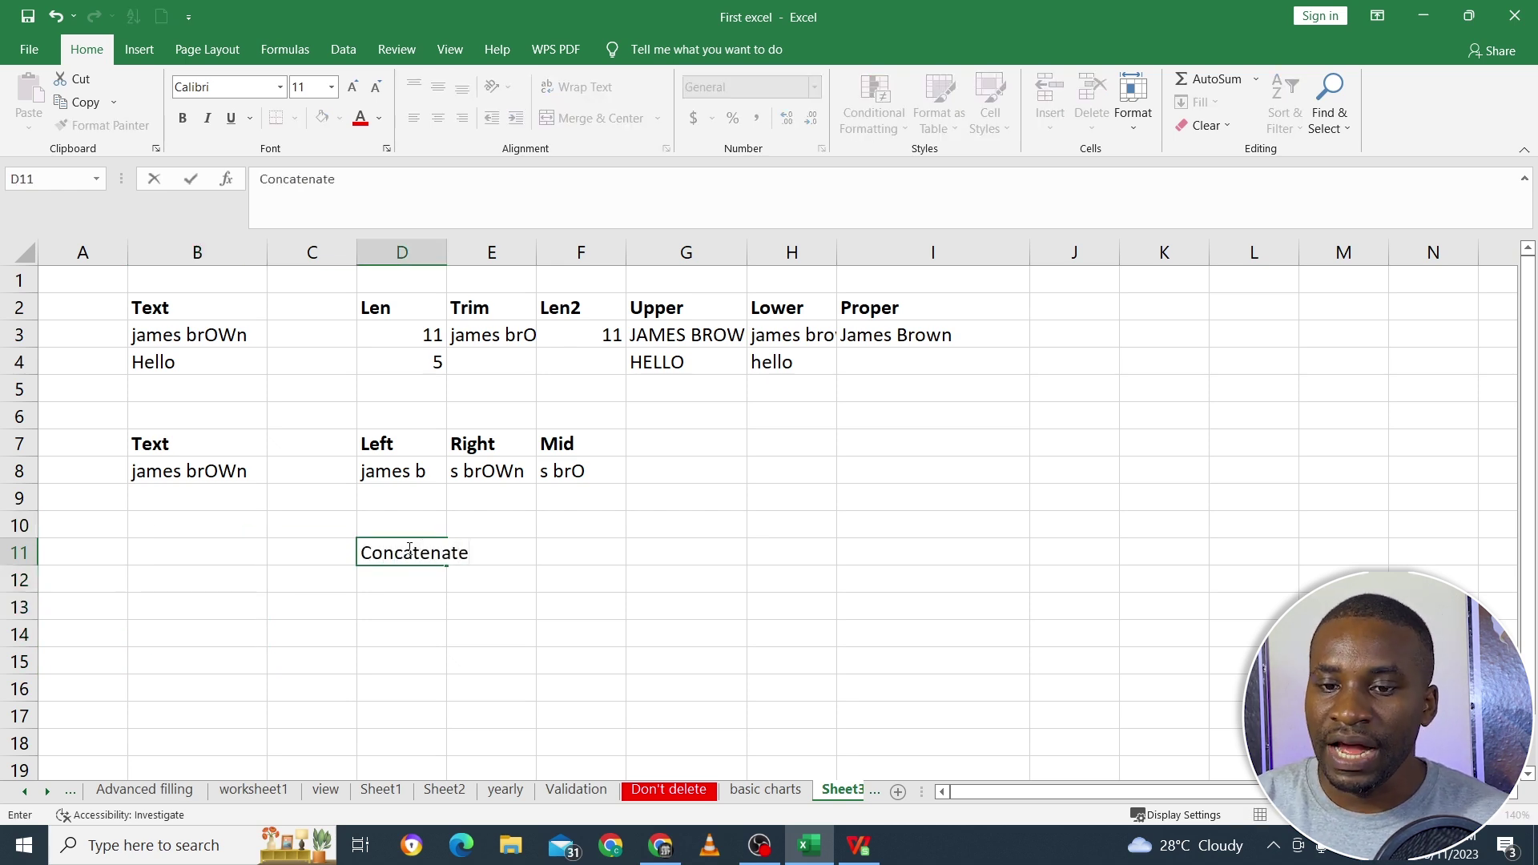
click(408, 610)
click(403, 557)
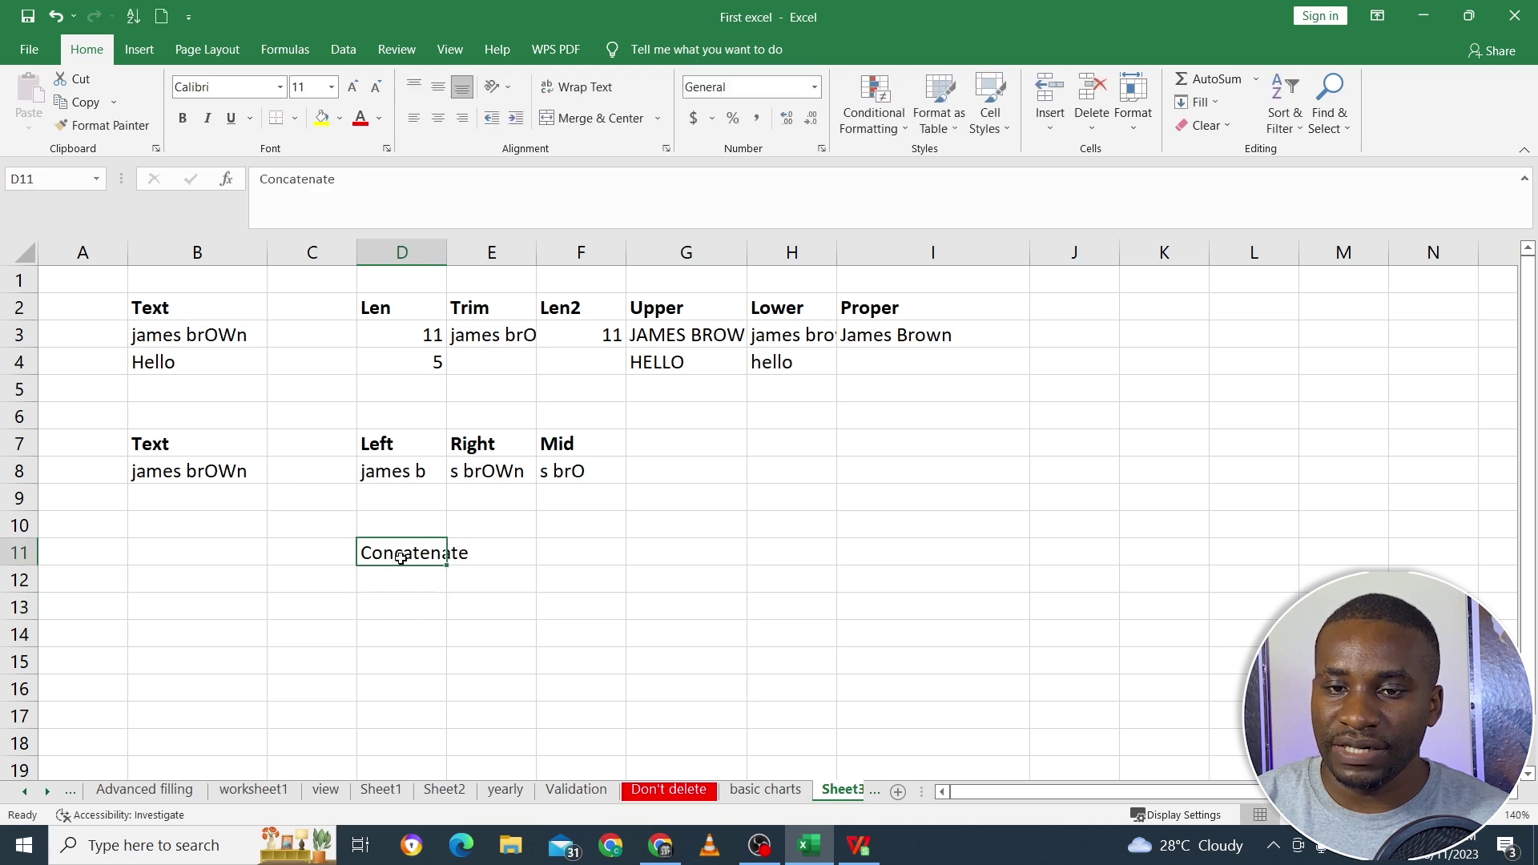
click(183, 125)
click(416, 608)
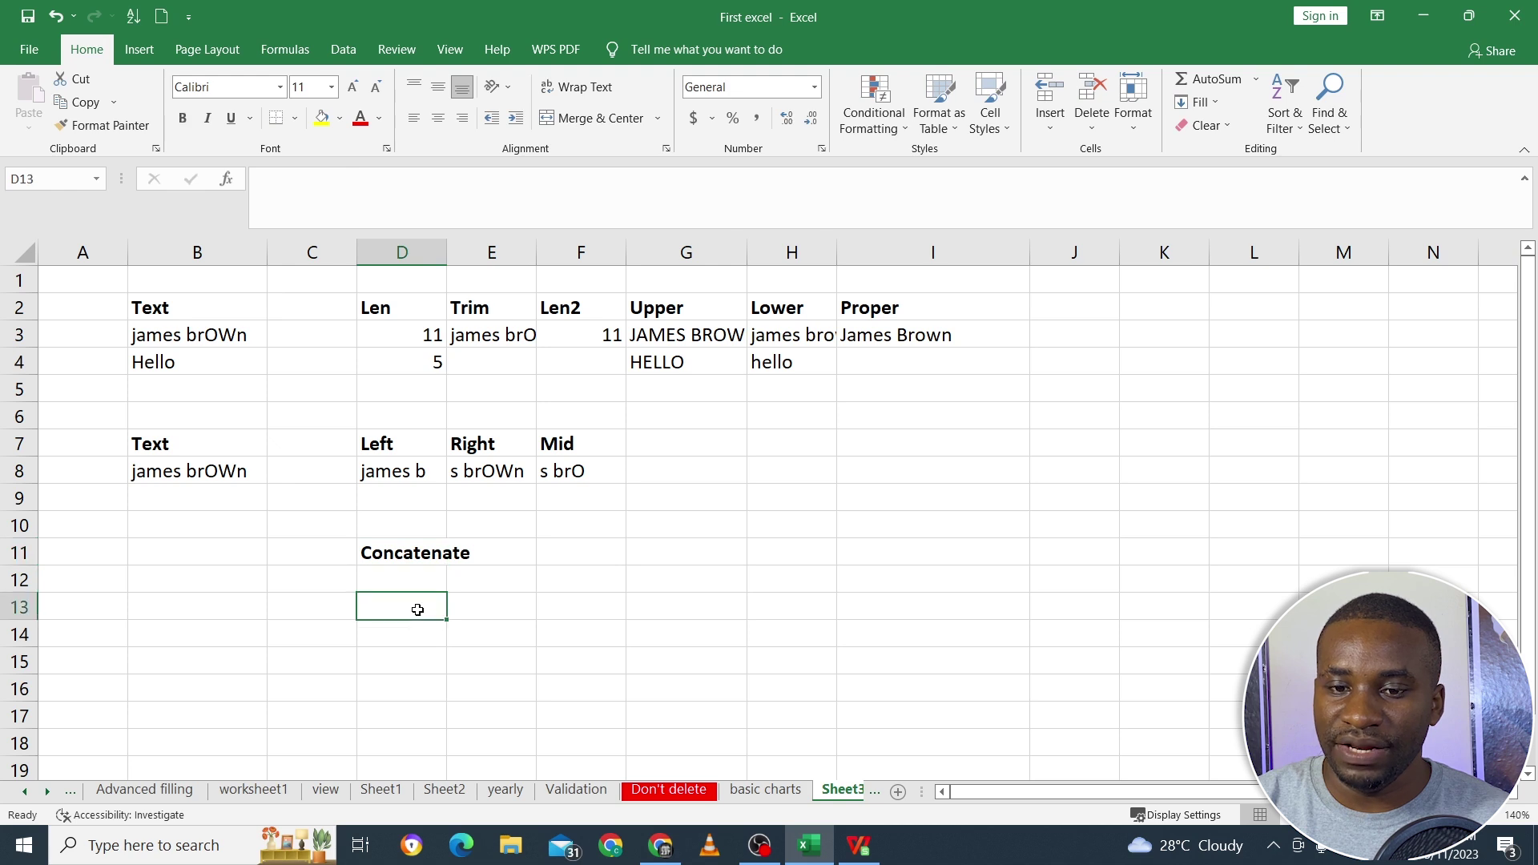
Enter a sample first name in B12.
click(158, 586)
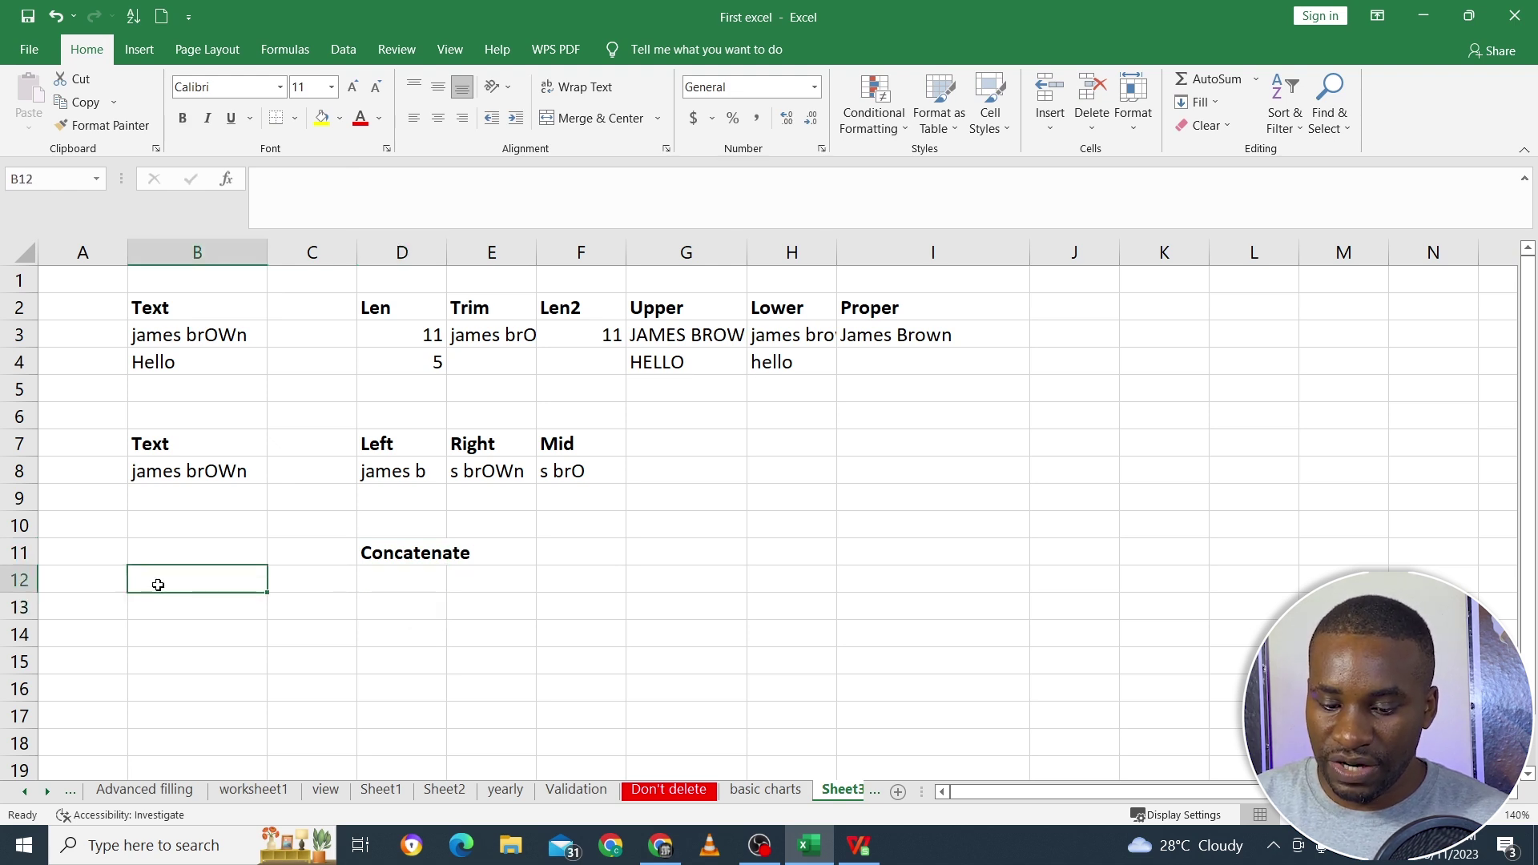
text(Jamed)
key(BackSpace)
text(s)
key(Return)
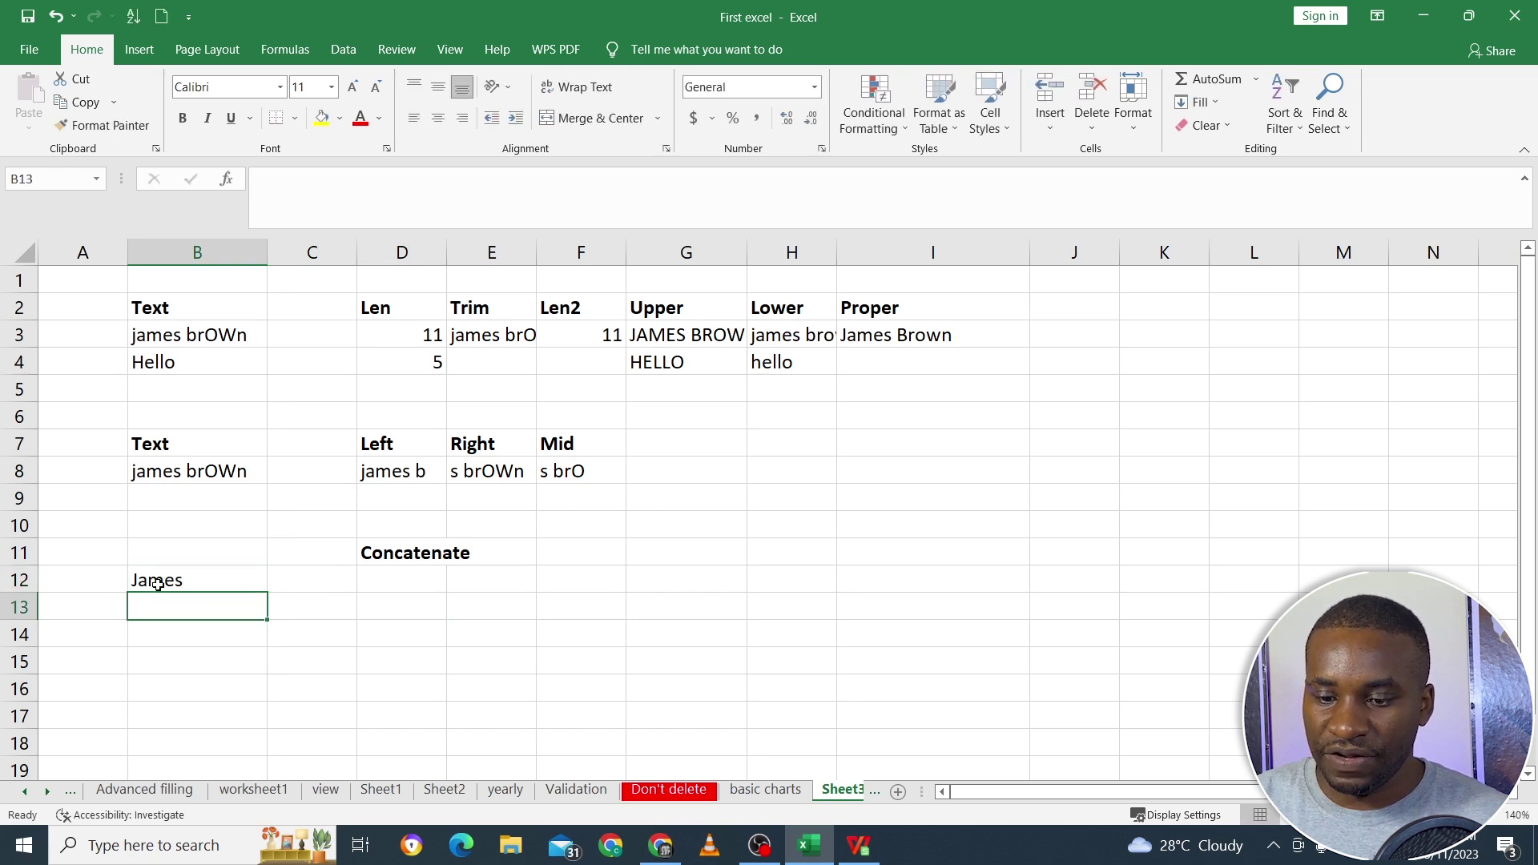
Add the headings First Name in B11 and Last Name in C11, and autofit the widths of columns D and C.
click(173, 570)
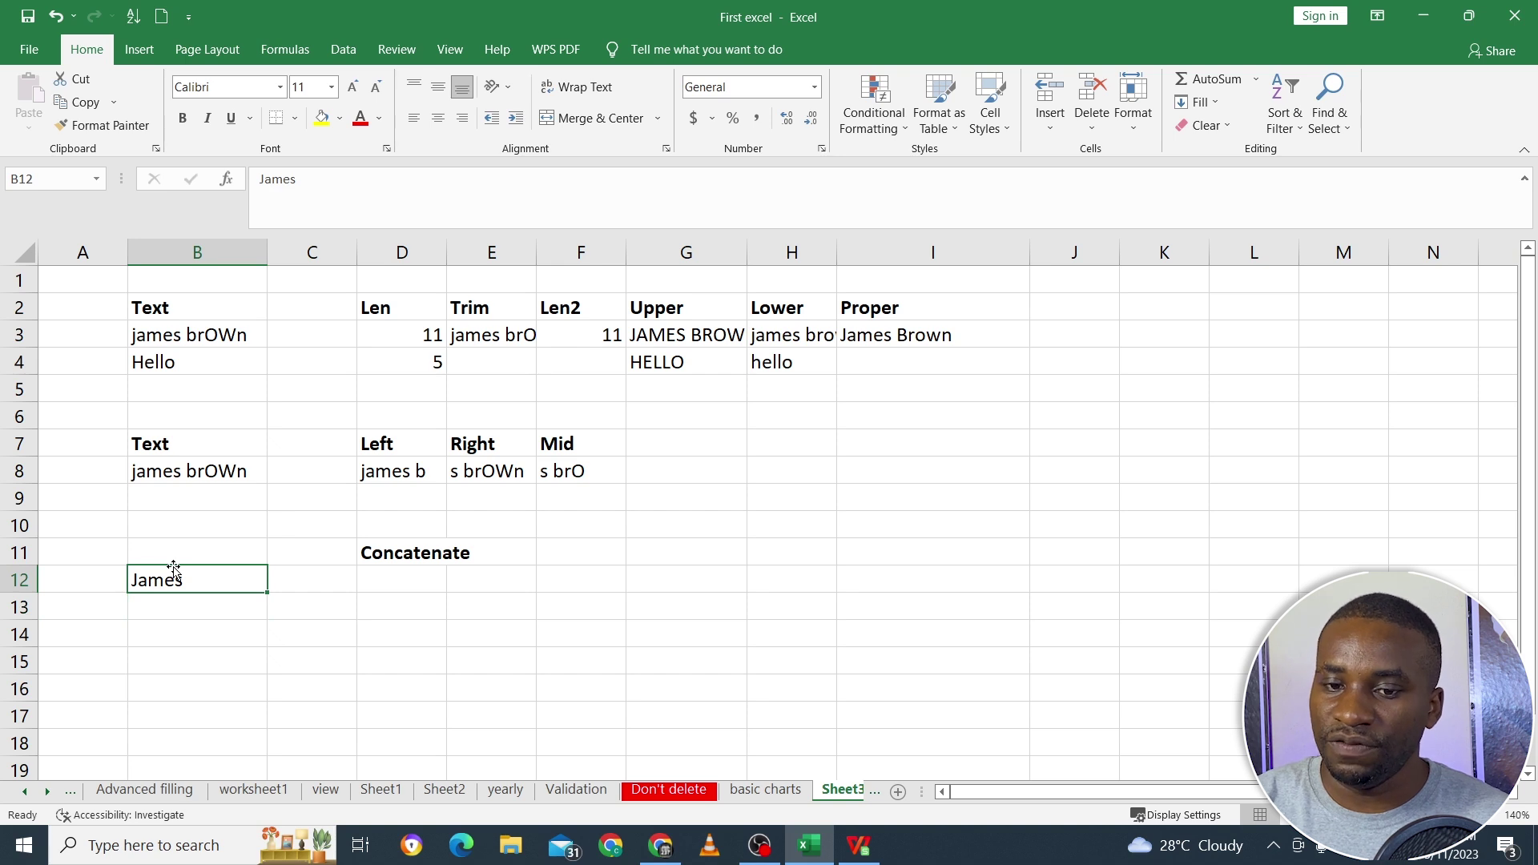
click(173, 559)
text(F)
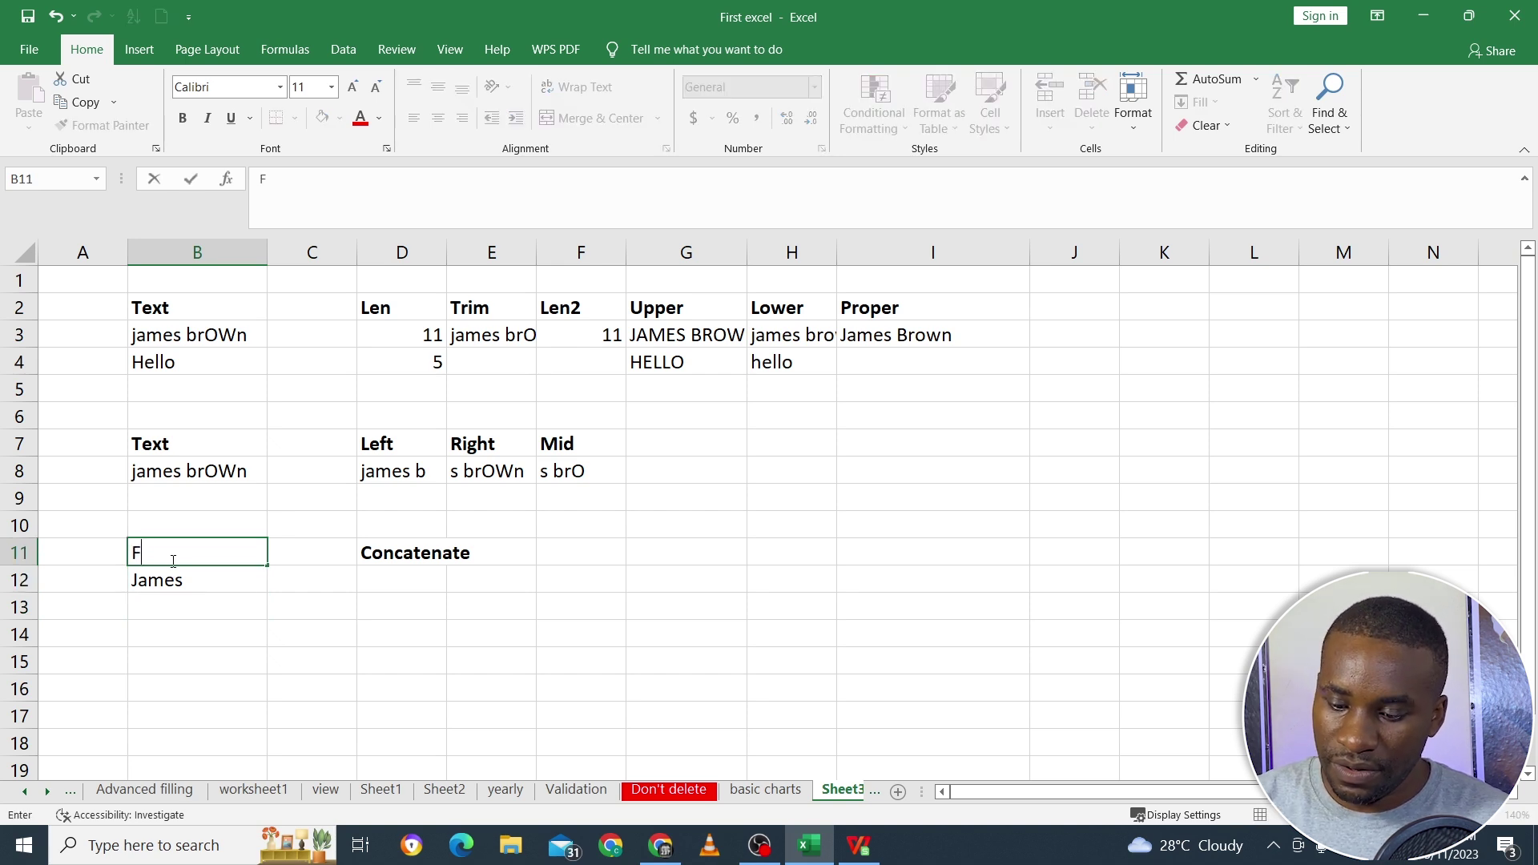
text(irst Name)
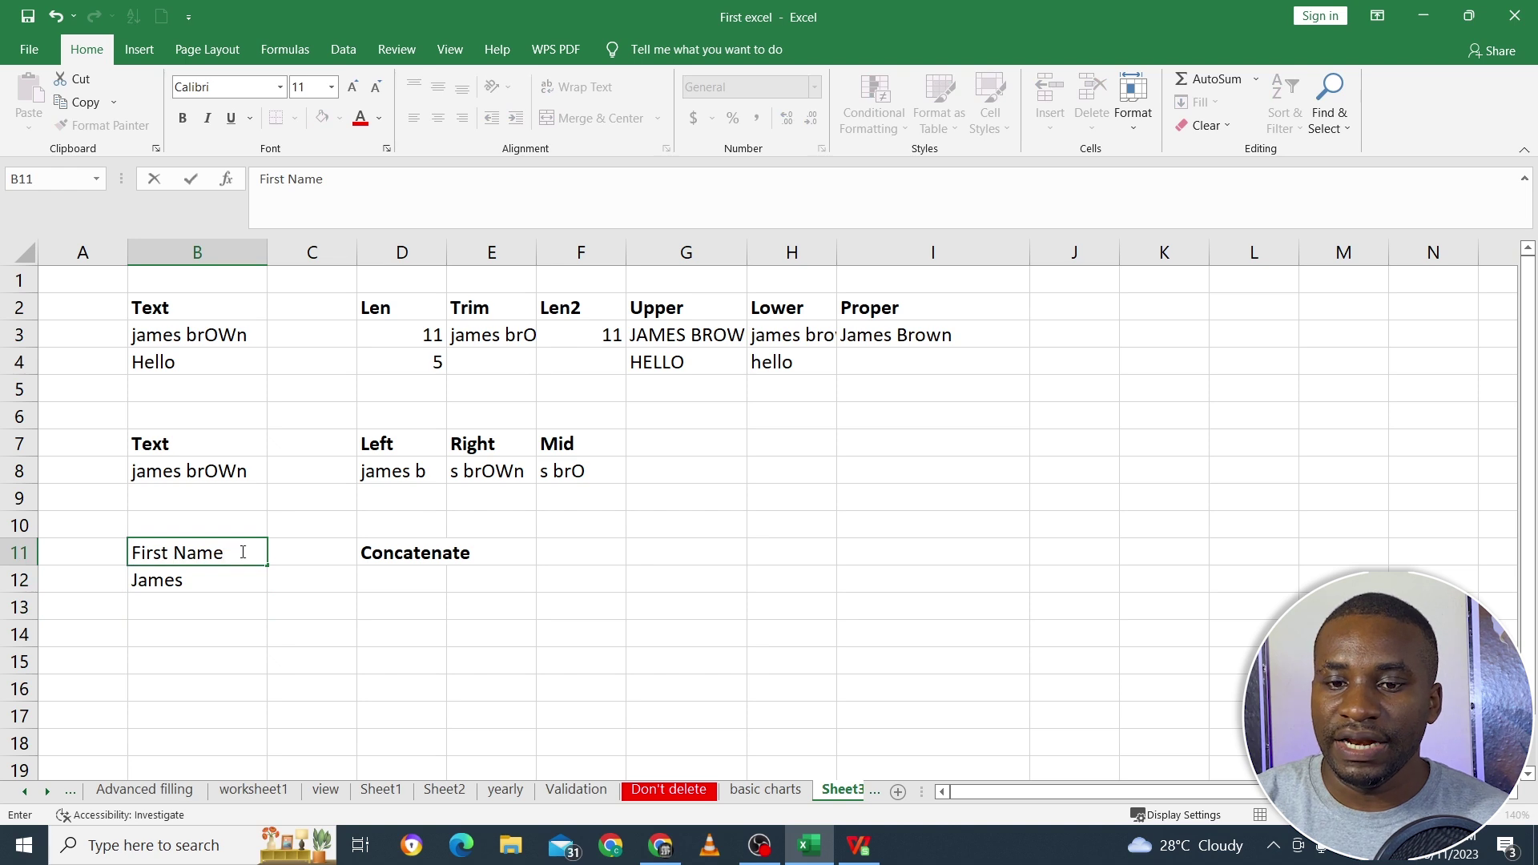
click(301, 543)
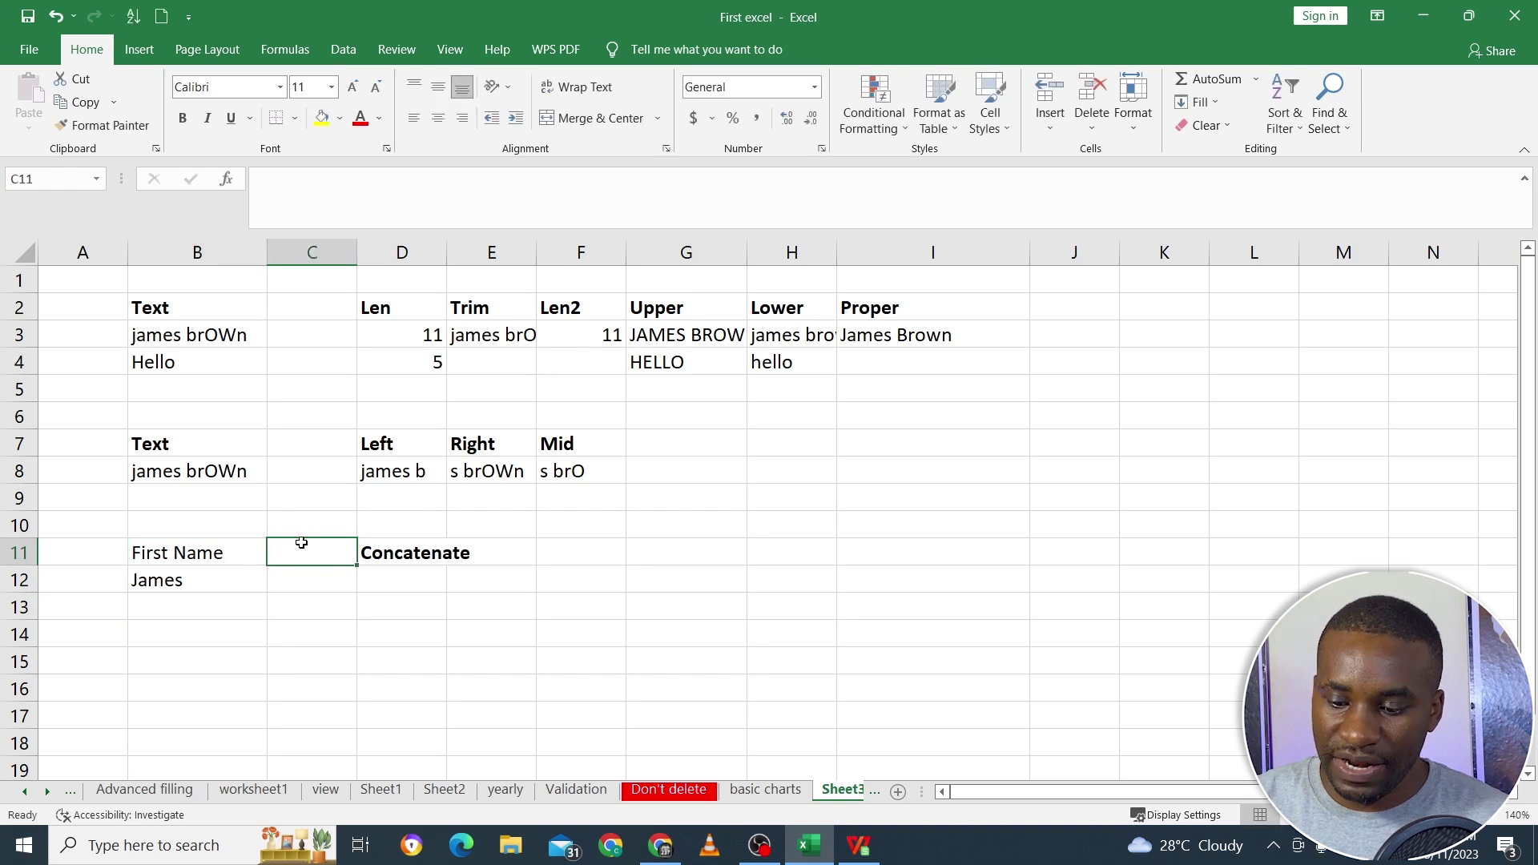
text(Last Name)
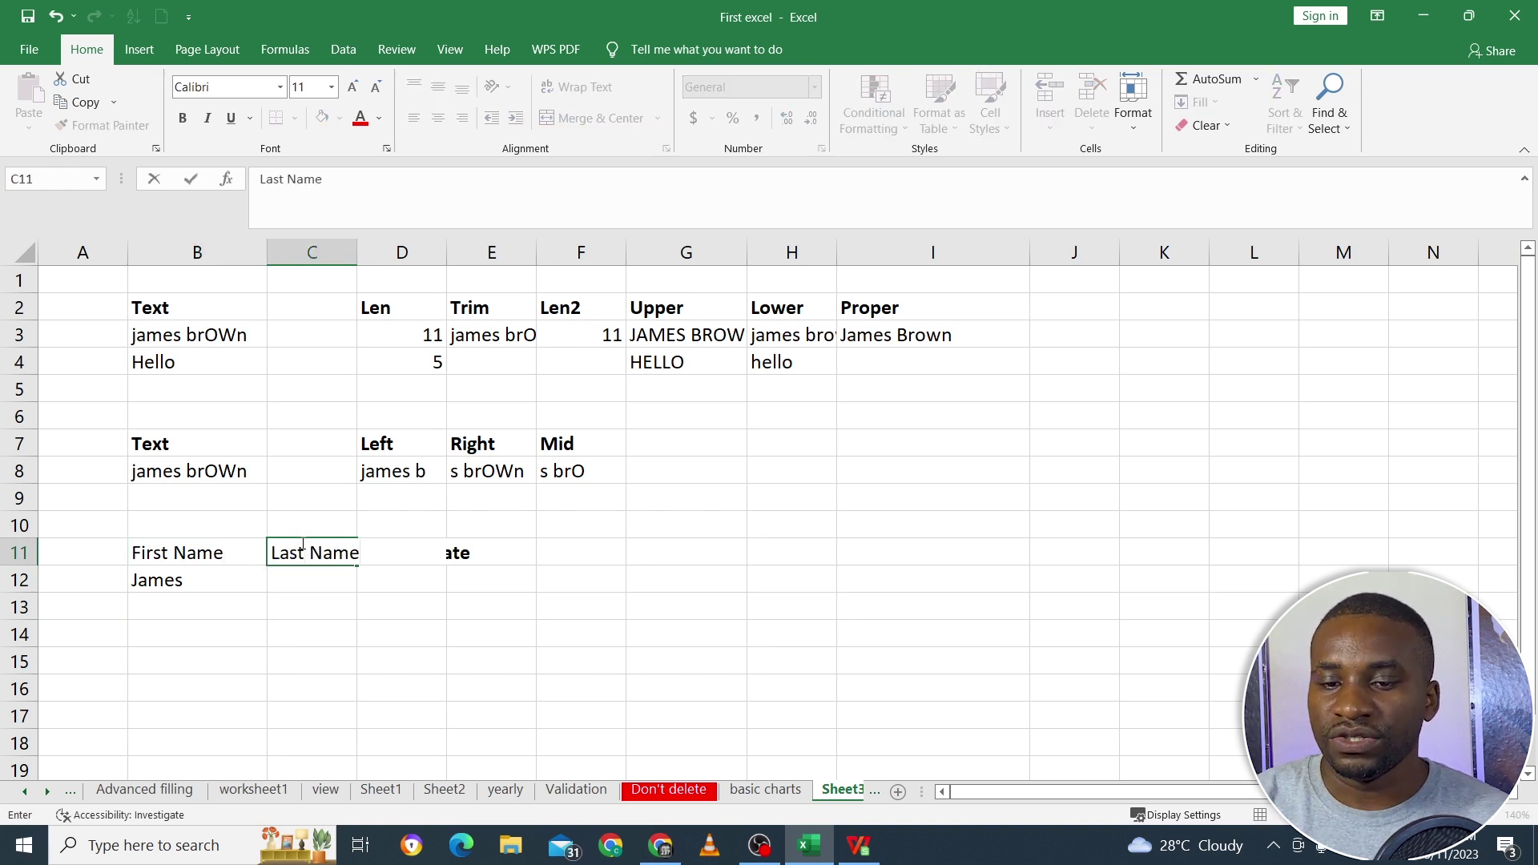
click(368, 650)
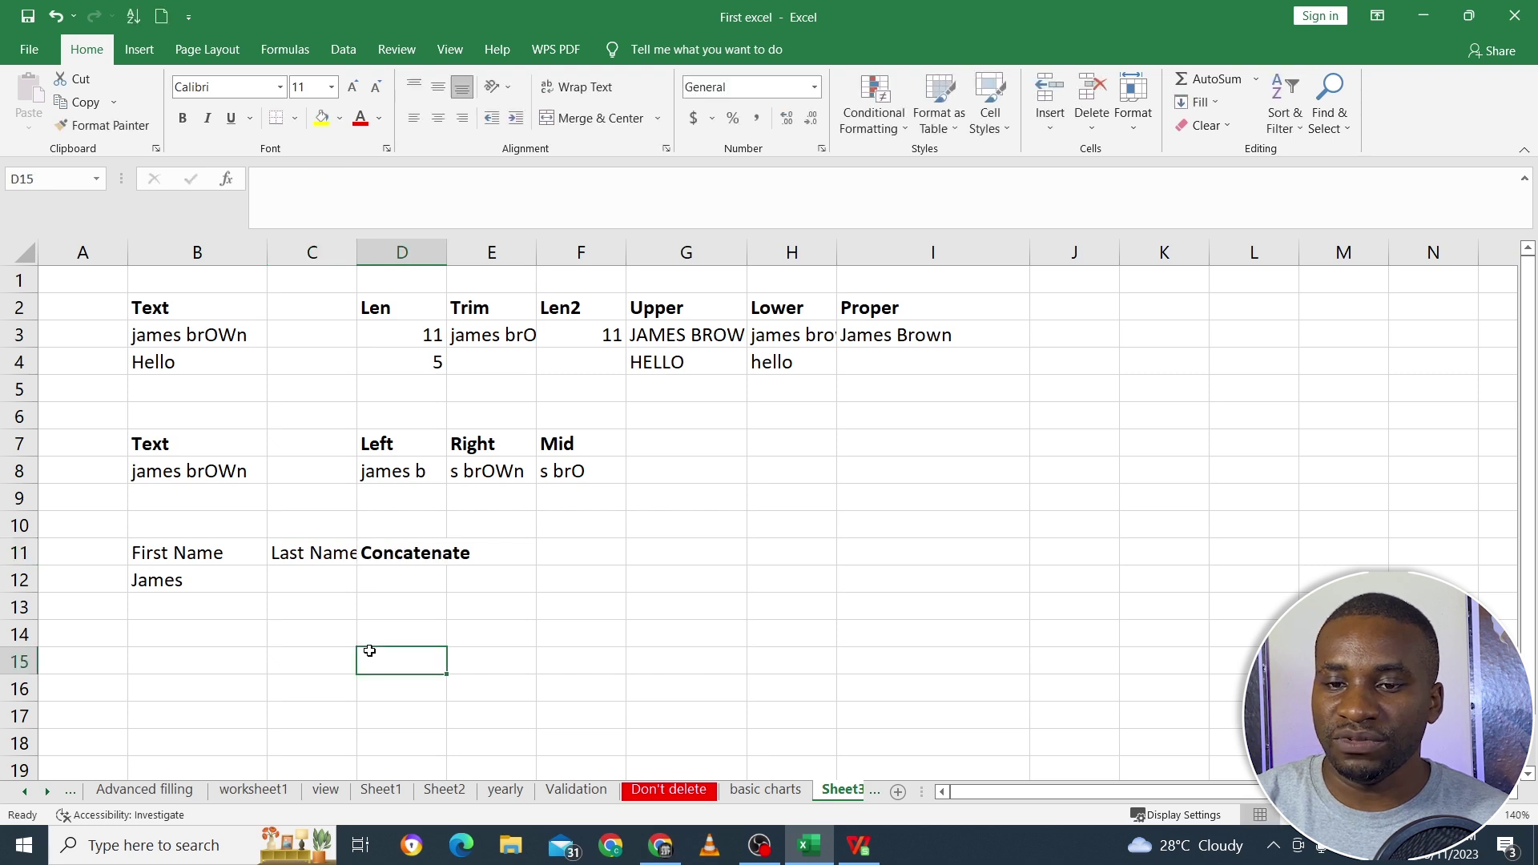
double_click(447, 252)
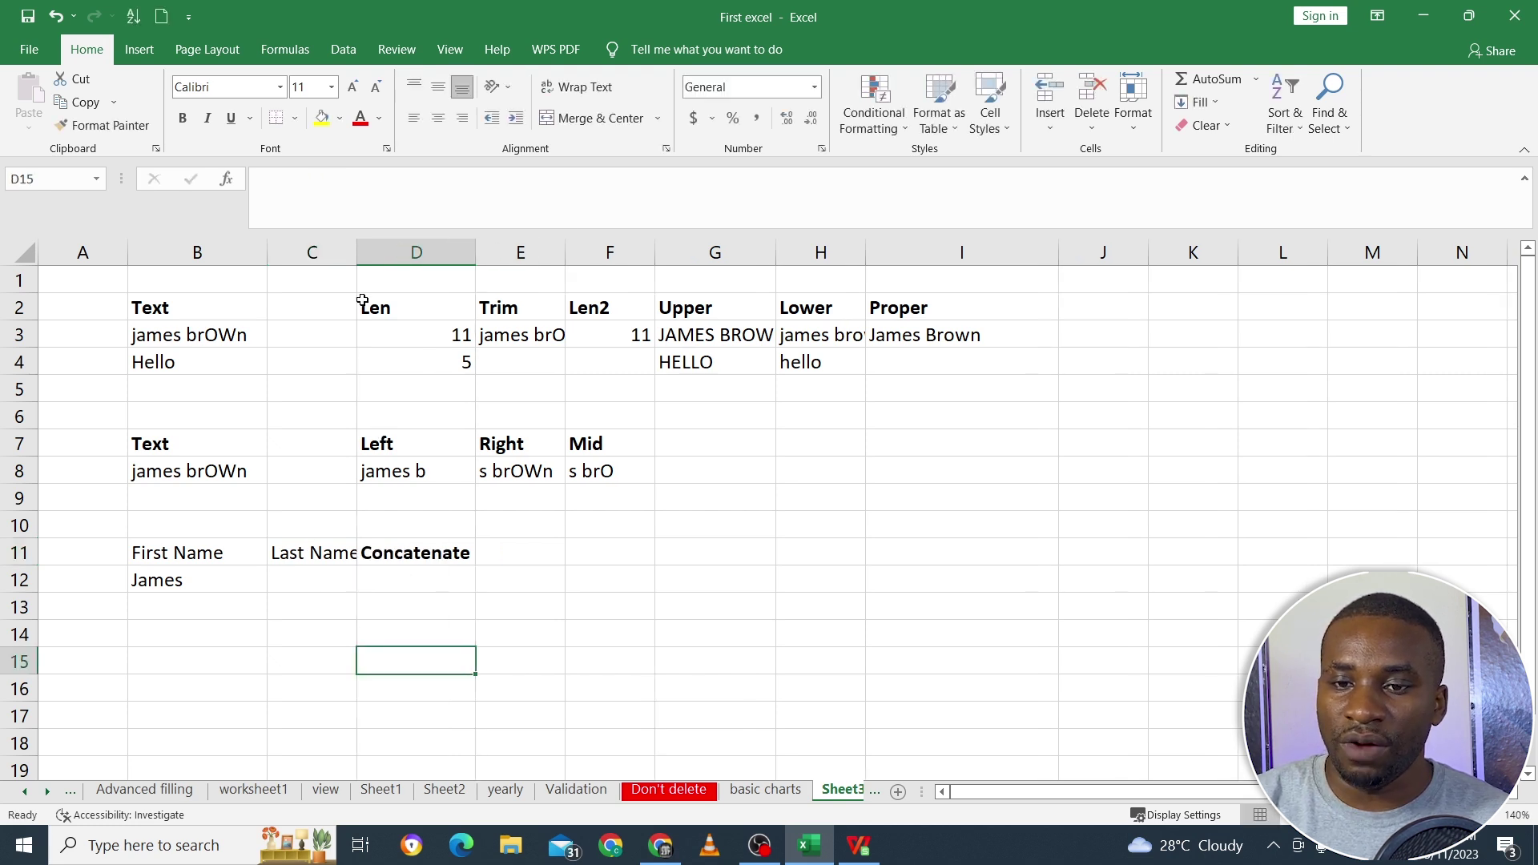
double_click(356, 253)
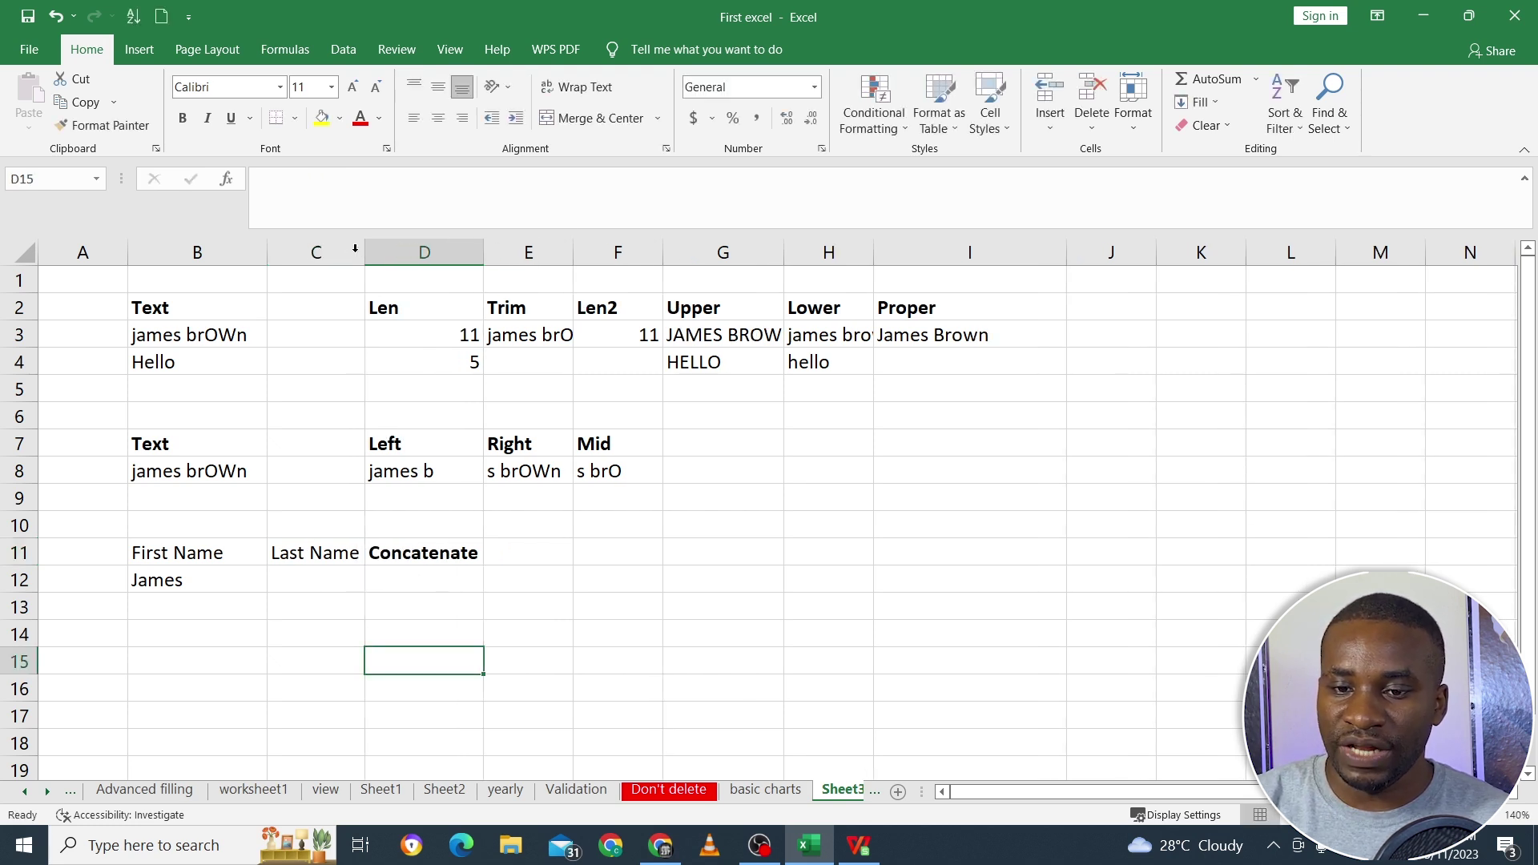
Enter a sample last name in C12 and select D12 under the Concatenate heading.
click(290, 579)
text(brown)
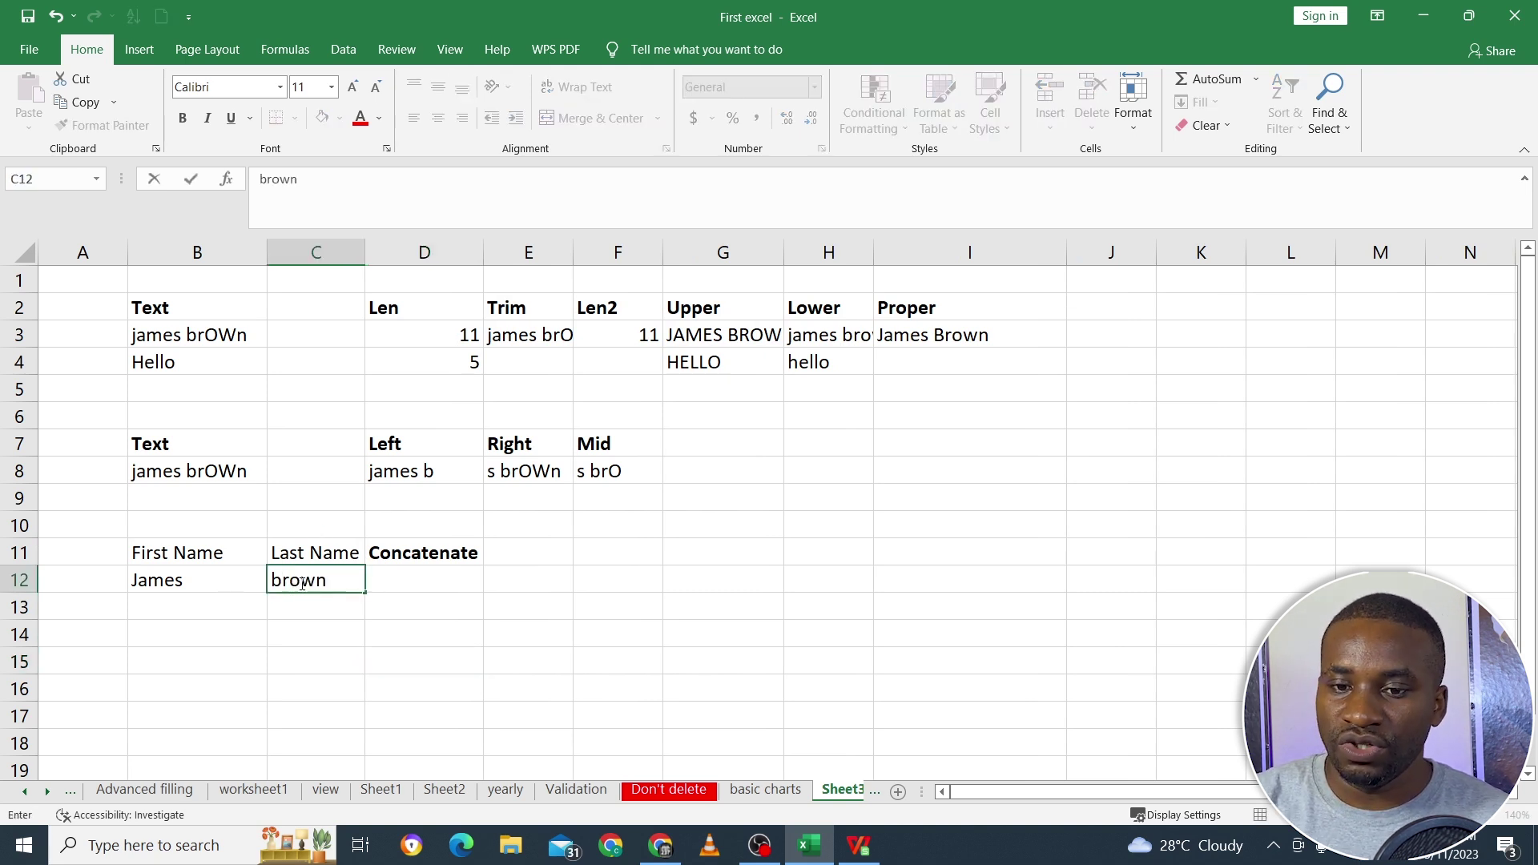
click(369, 632)
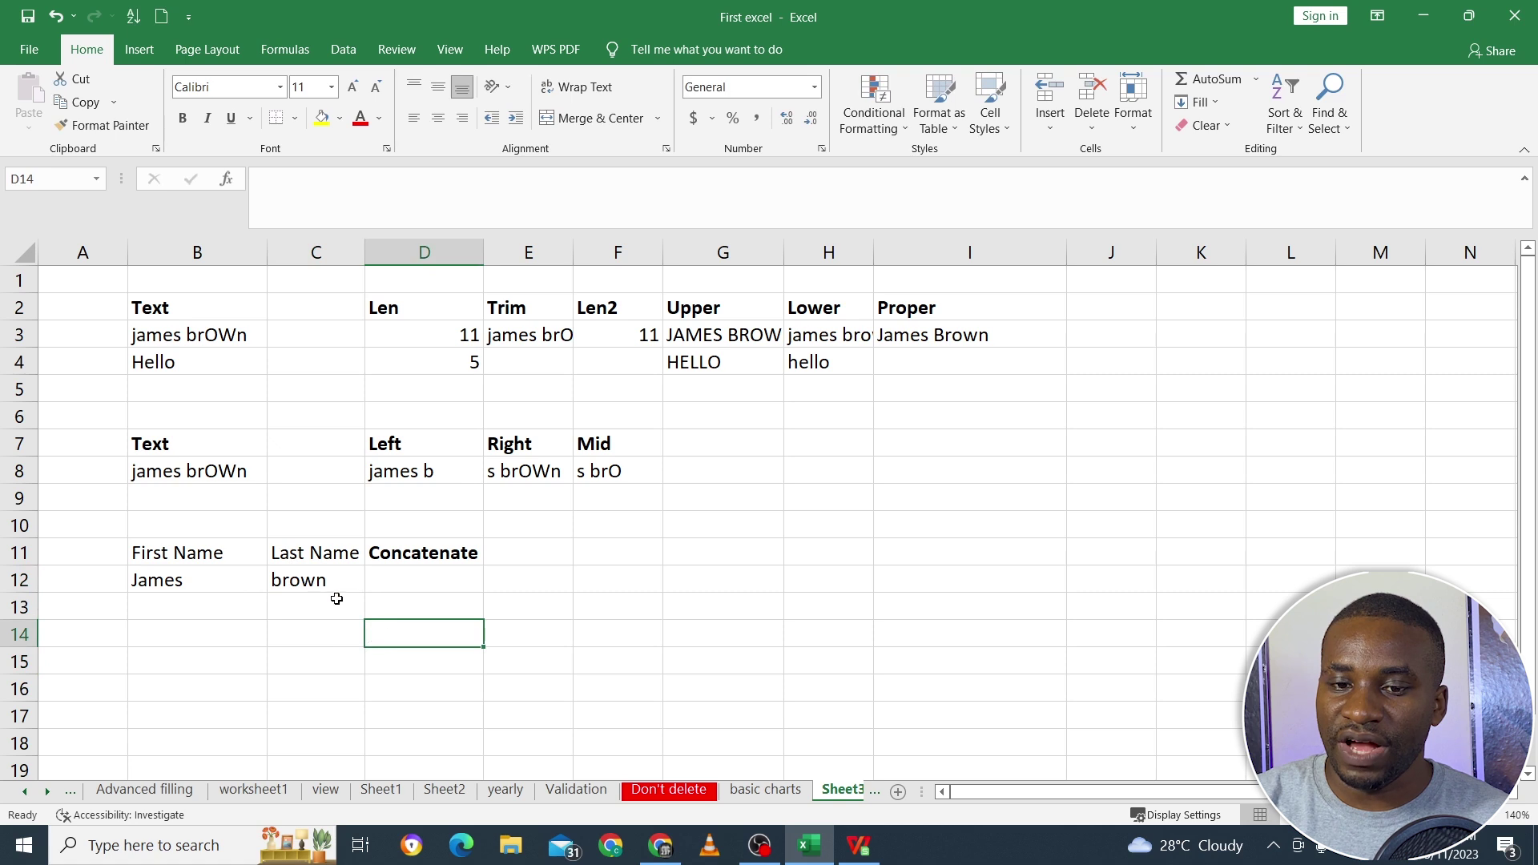
click(422, 571)
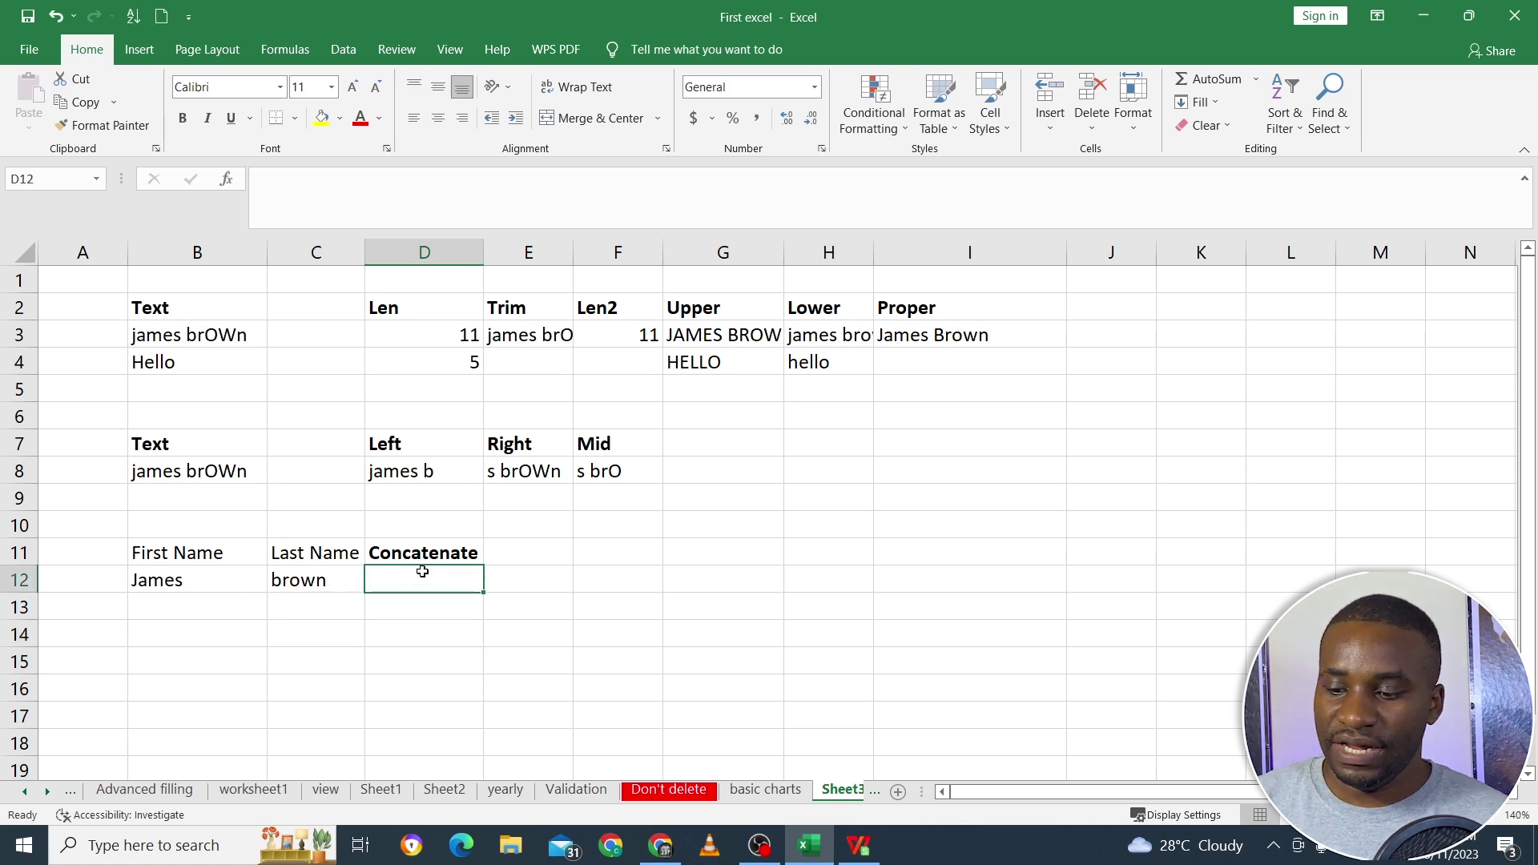
Join the first and last names in D12 with the formula =CONCATENATE(B12,C12) and reselect D12.
text(=co)
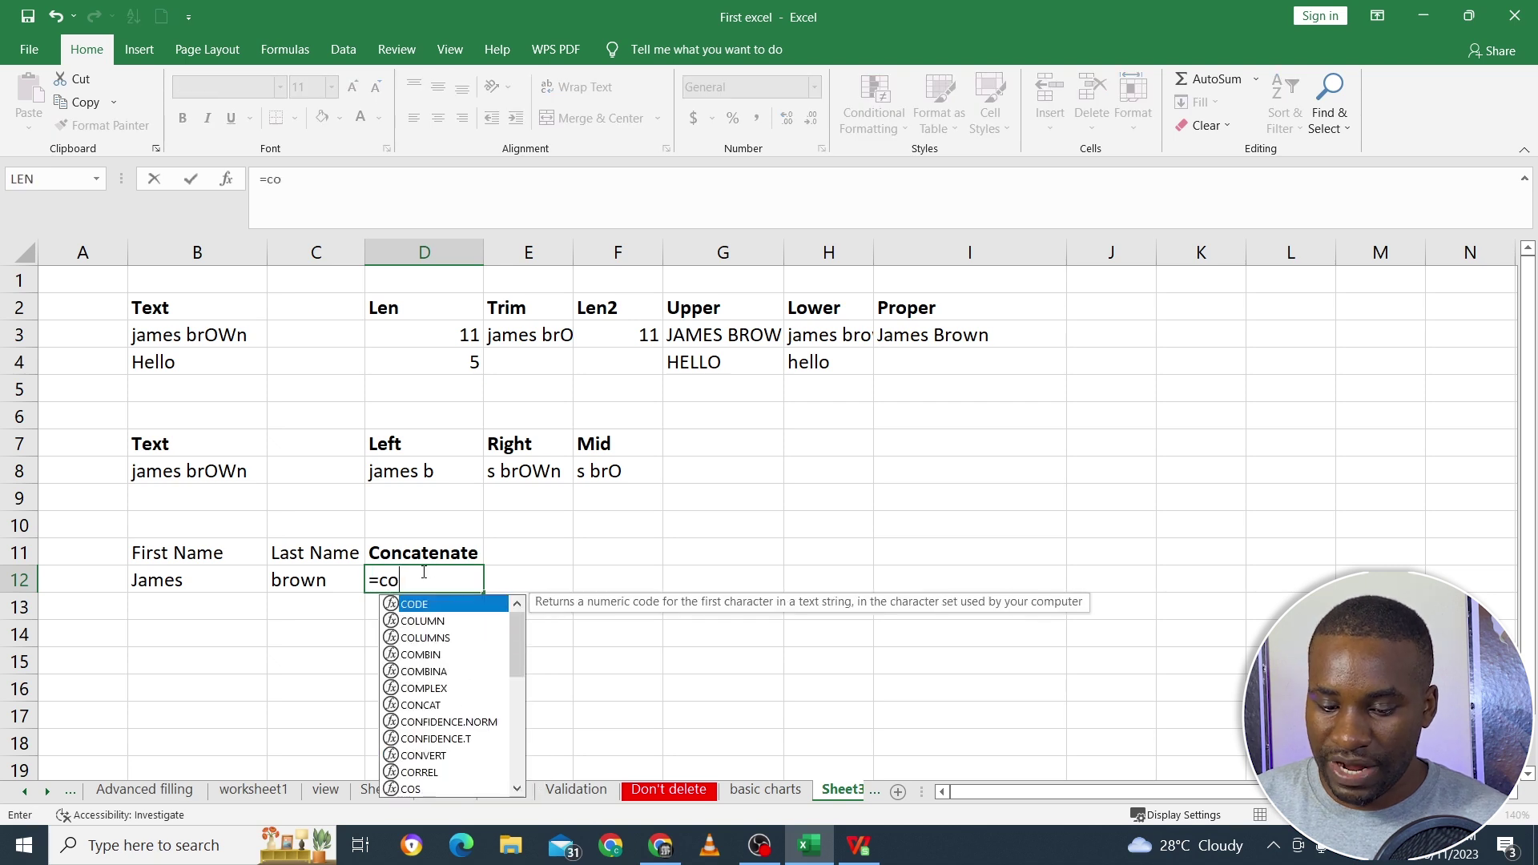
text(nca)
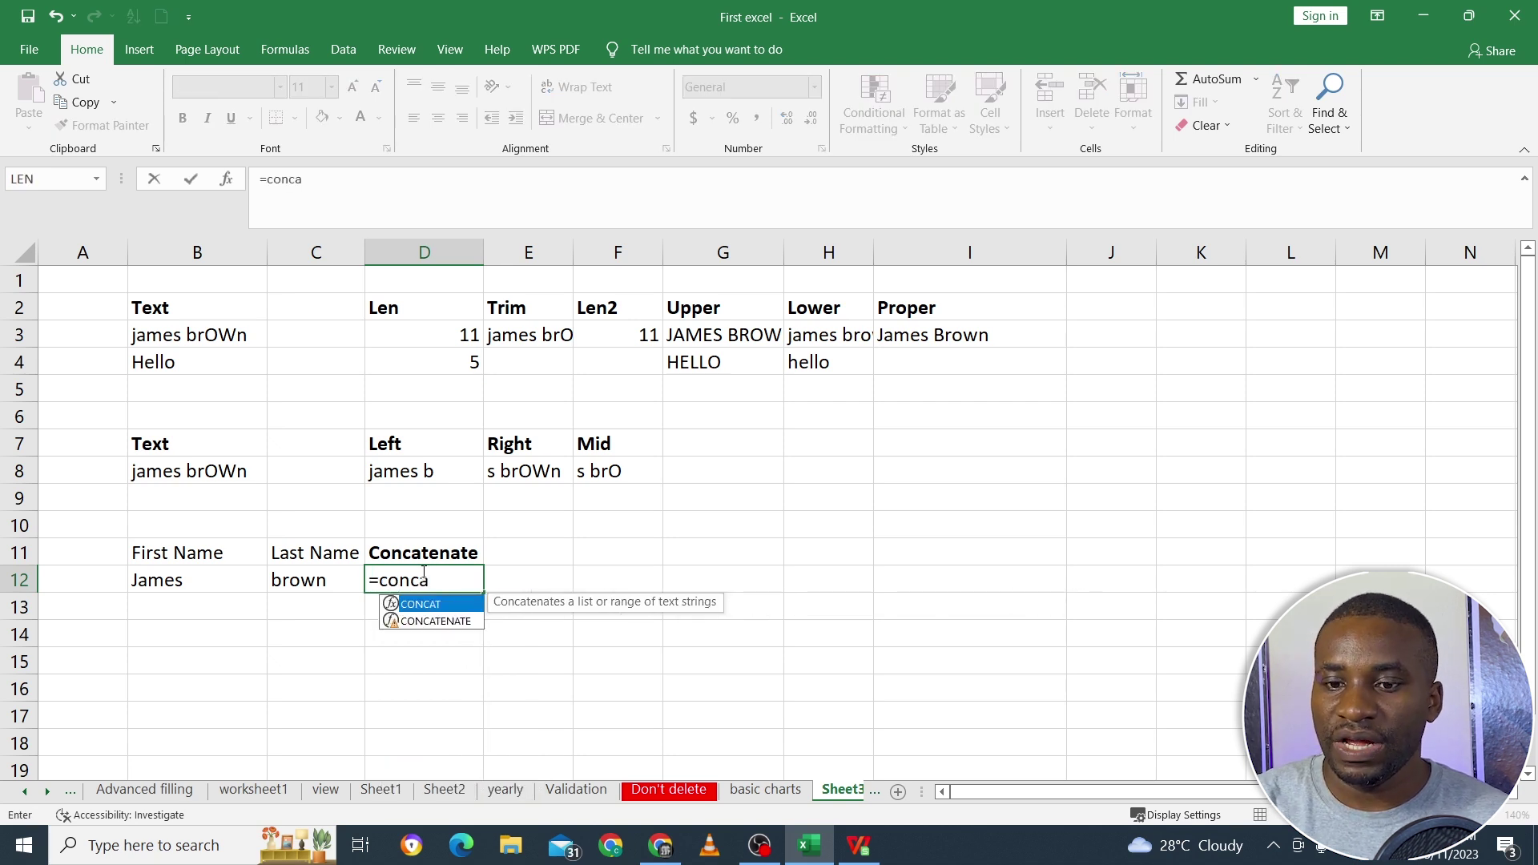
double_click(439, 620)
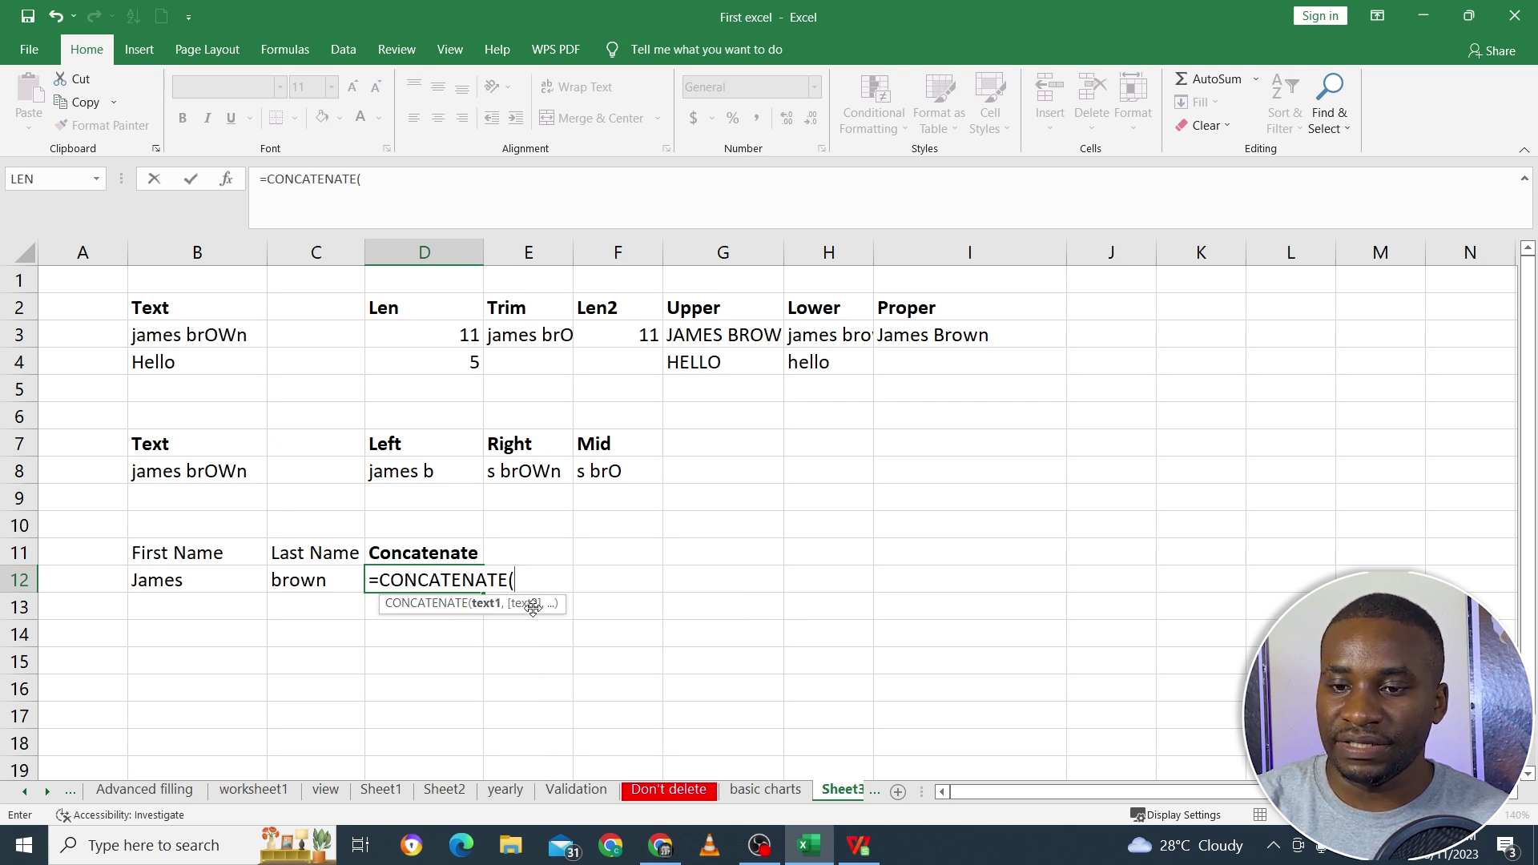
click(219, 582)
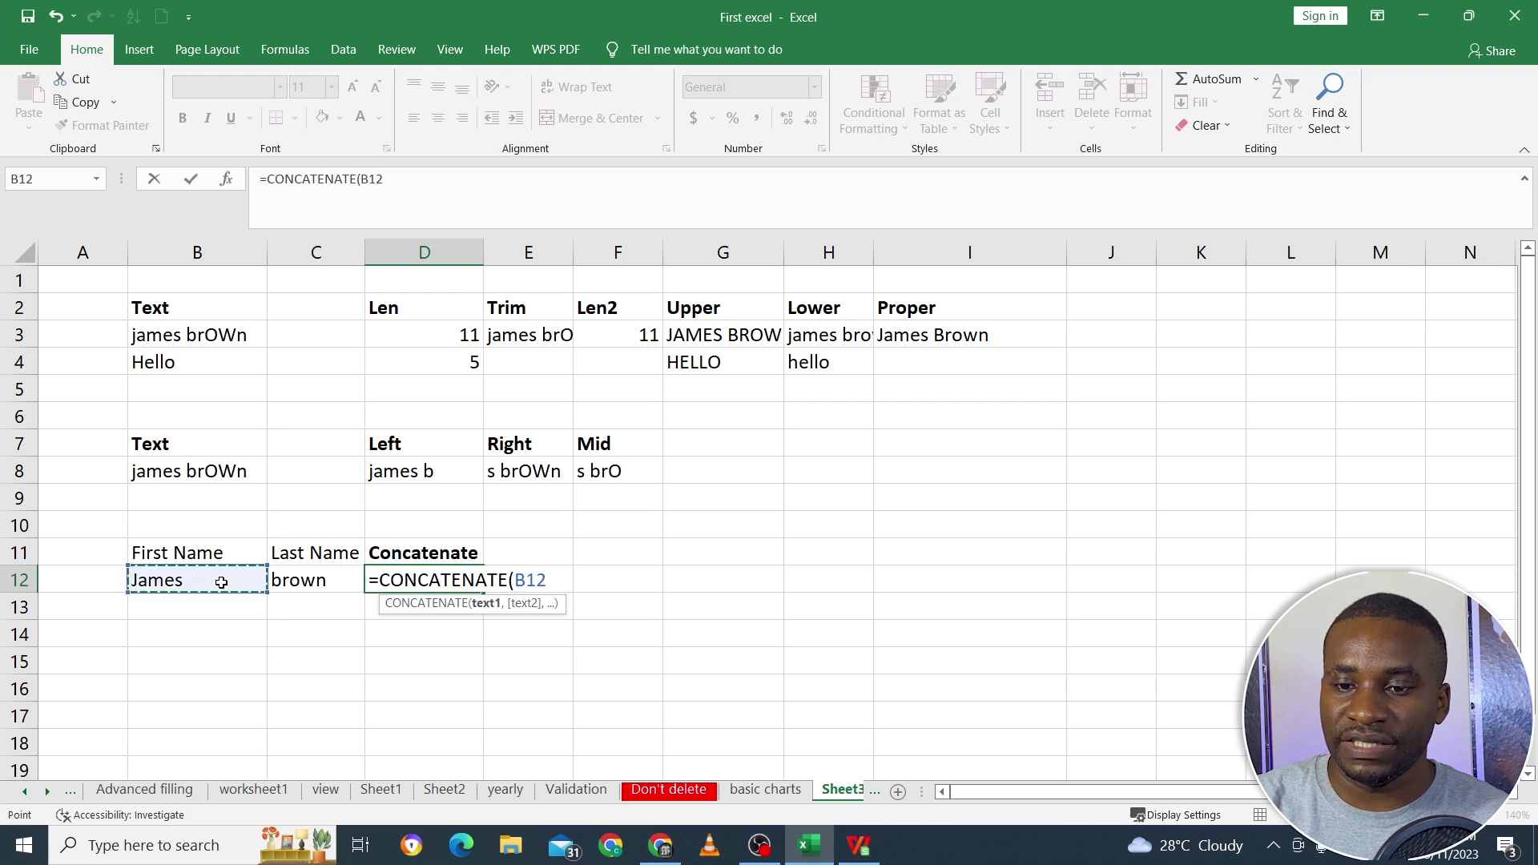
text(,)
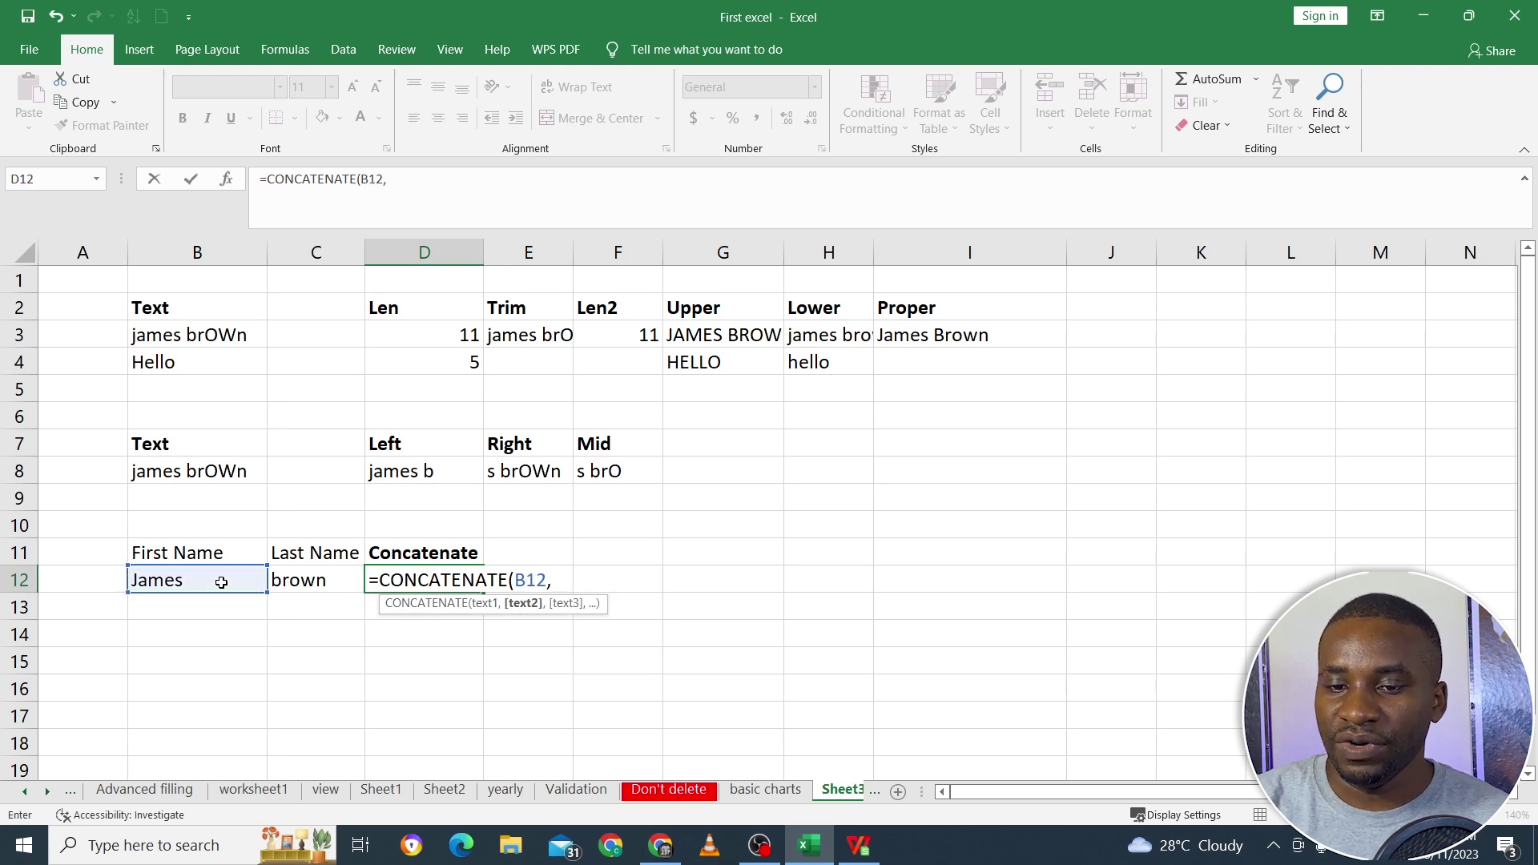
click(290, 582)
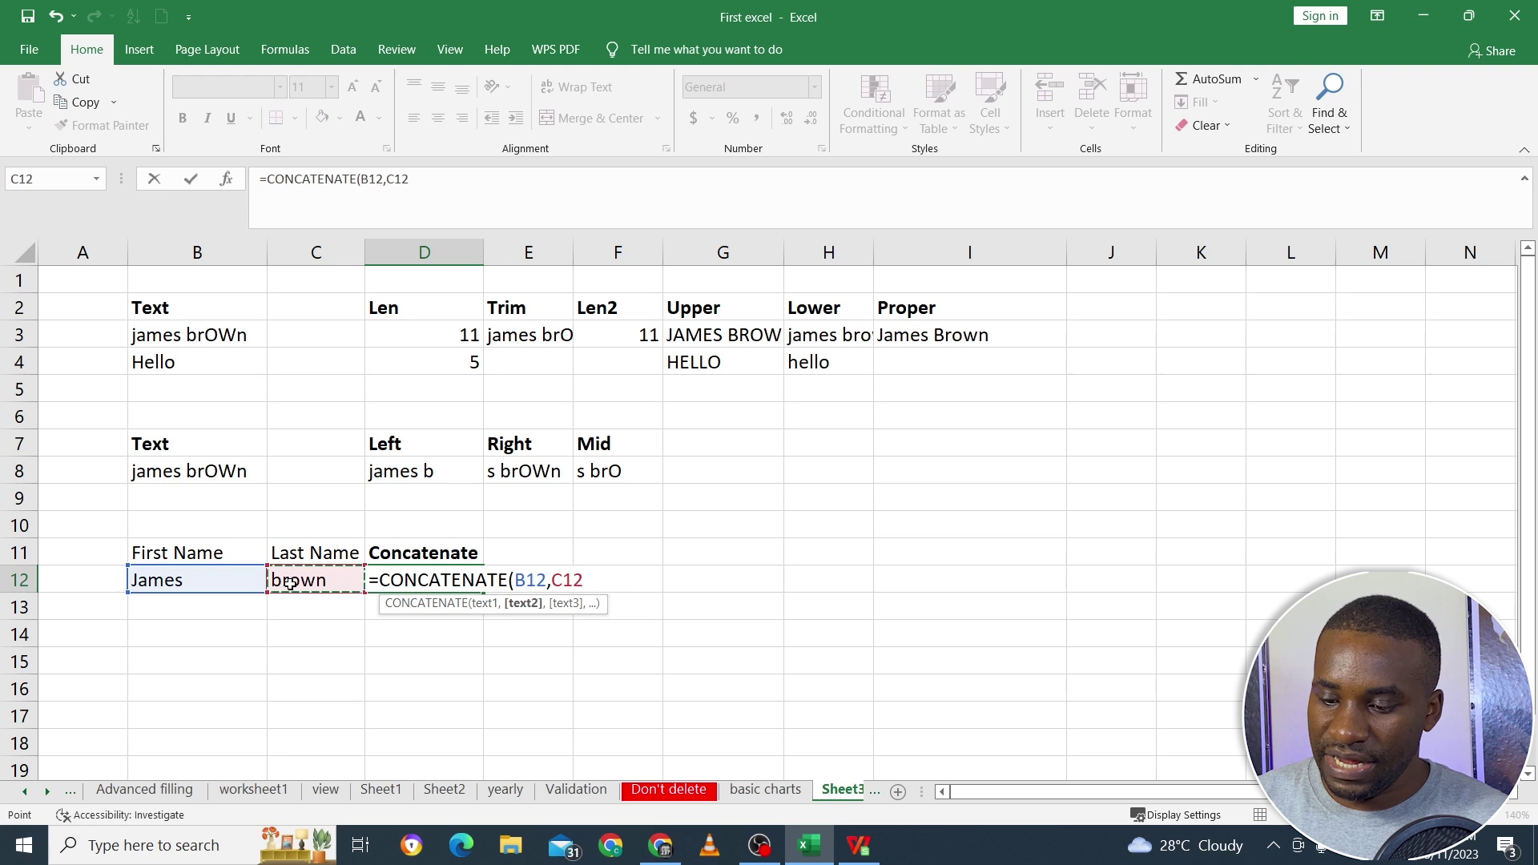
text())
key(Return)
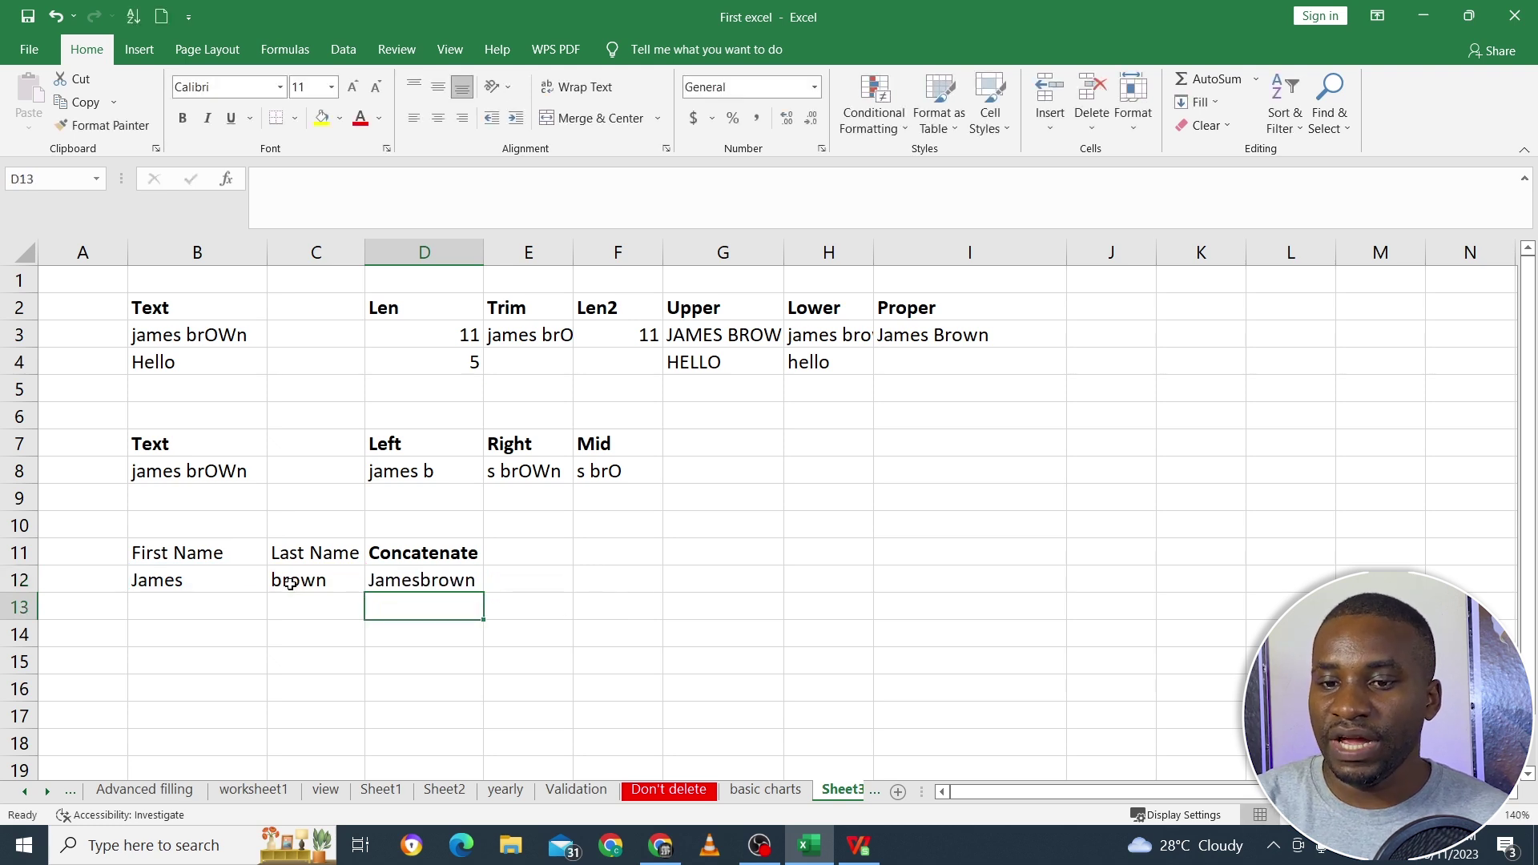
click(456, 587)
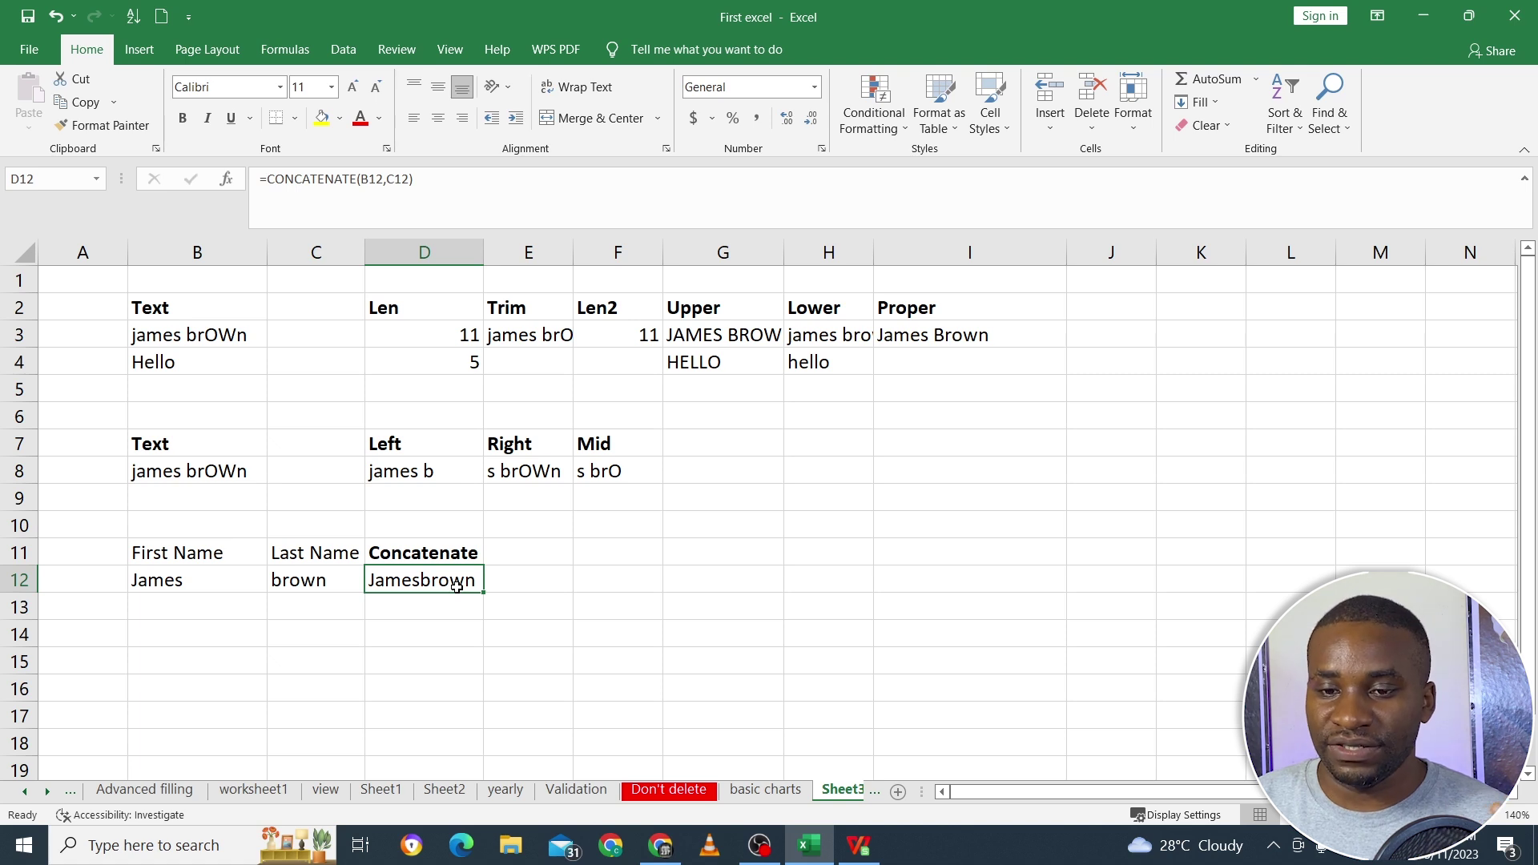
click(390, 179)
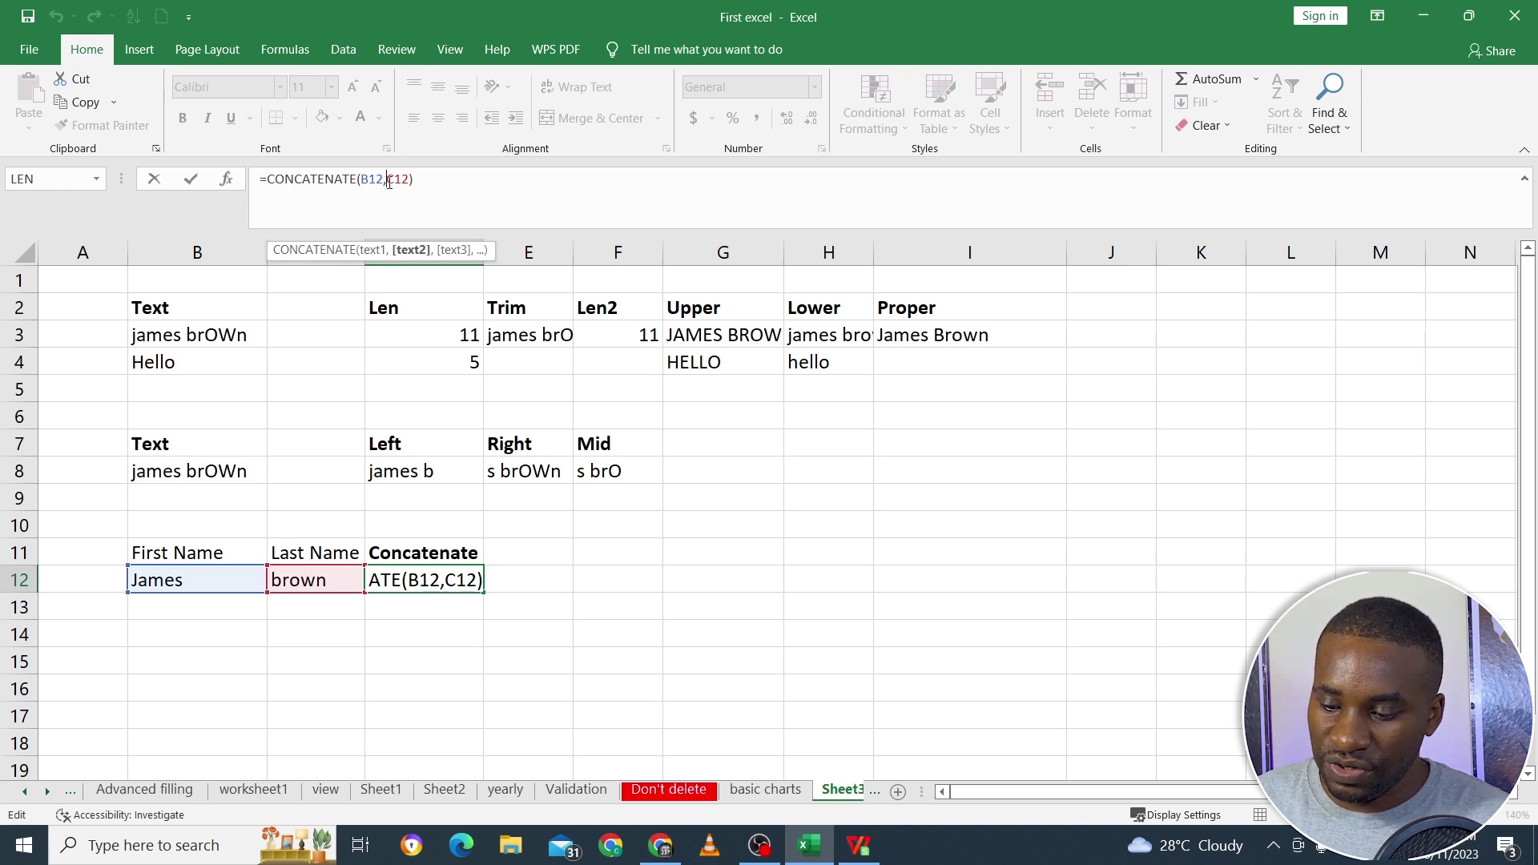
text(")
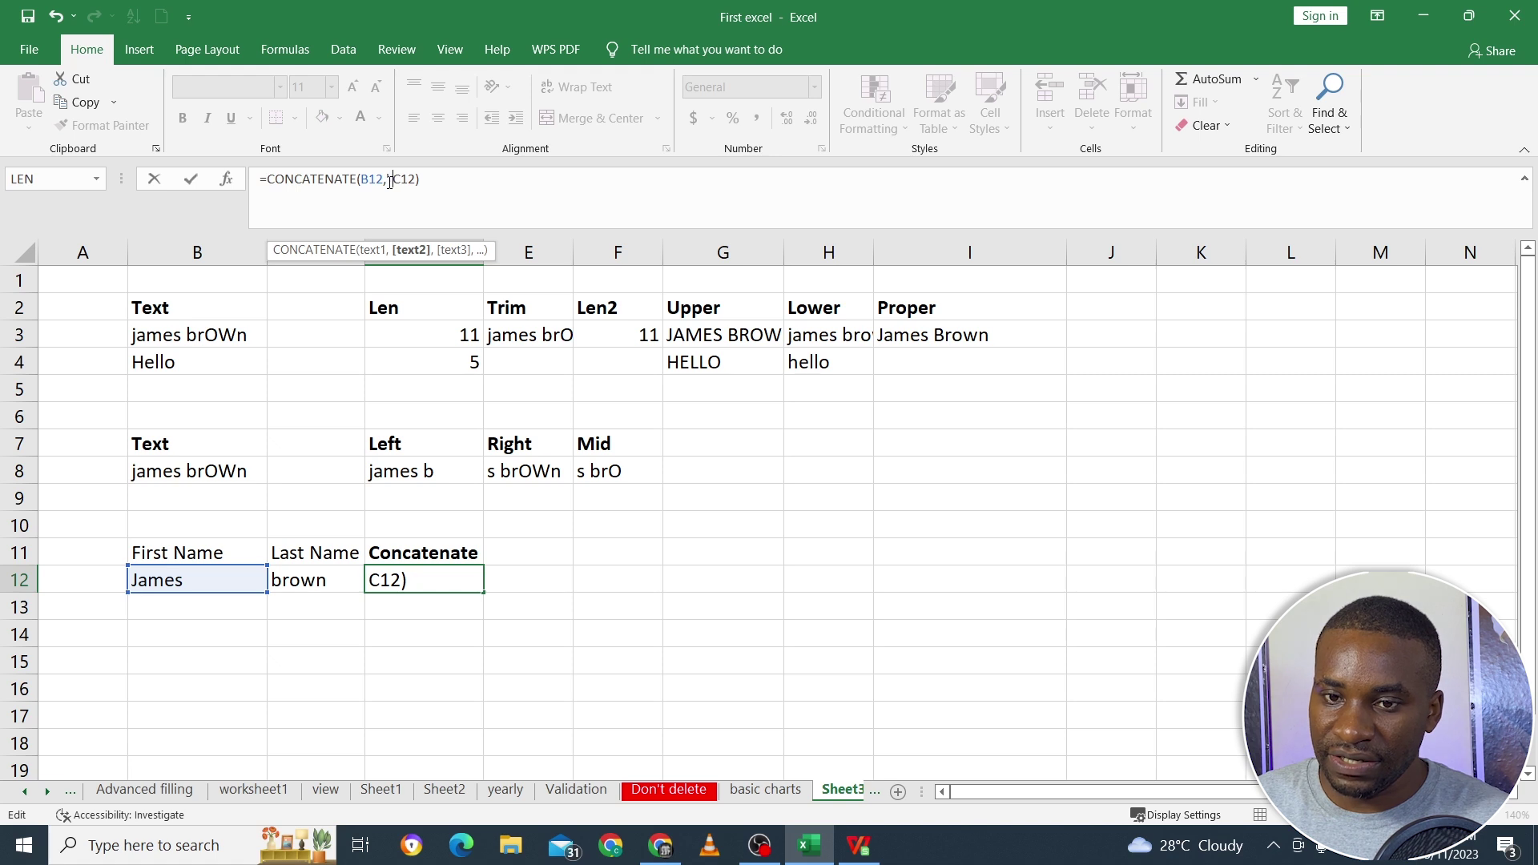
text( ",)
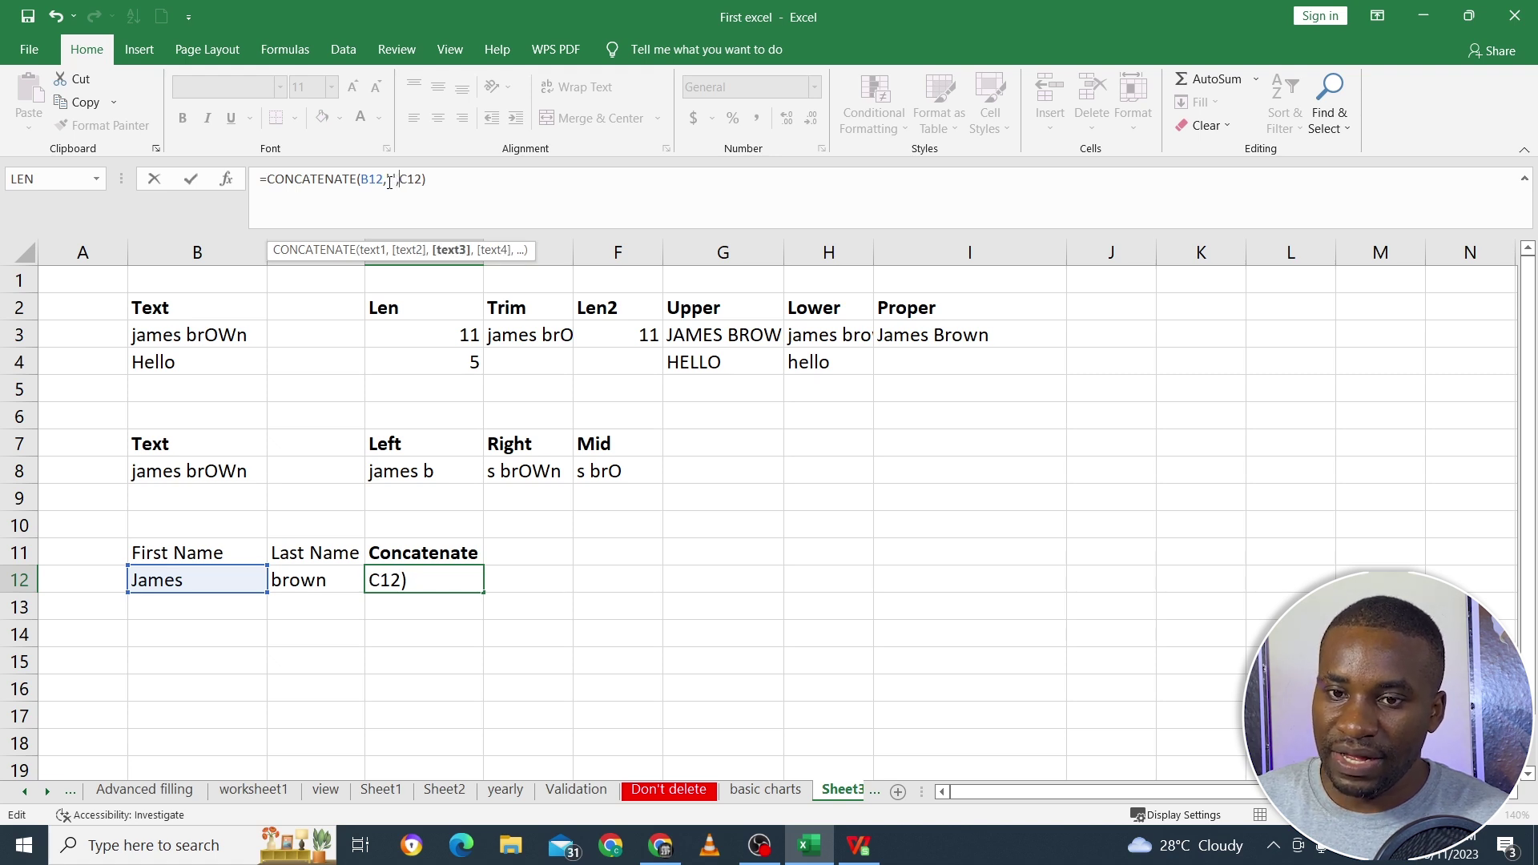
key(Return)
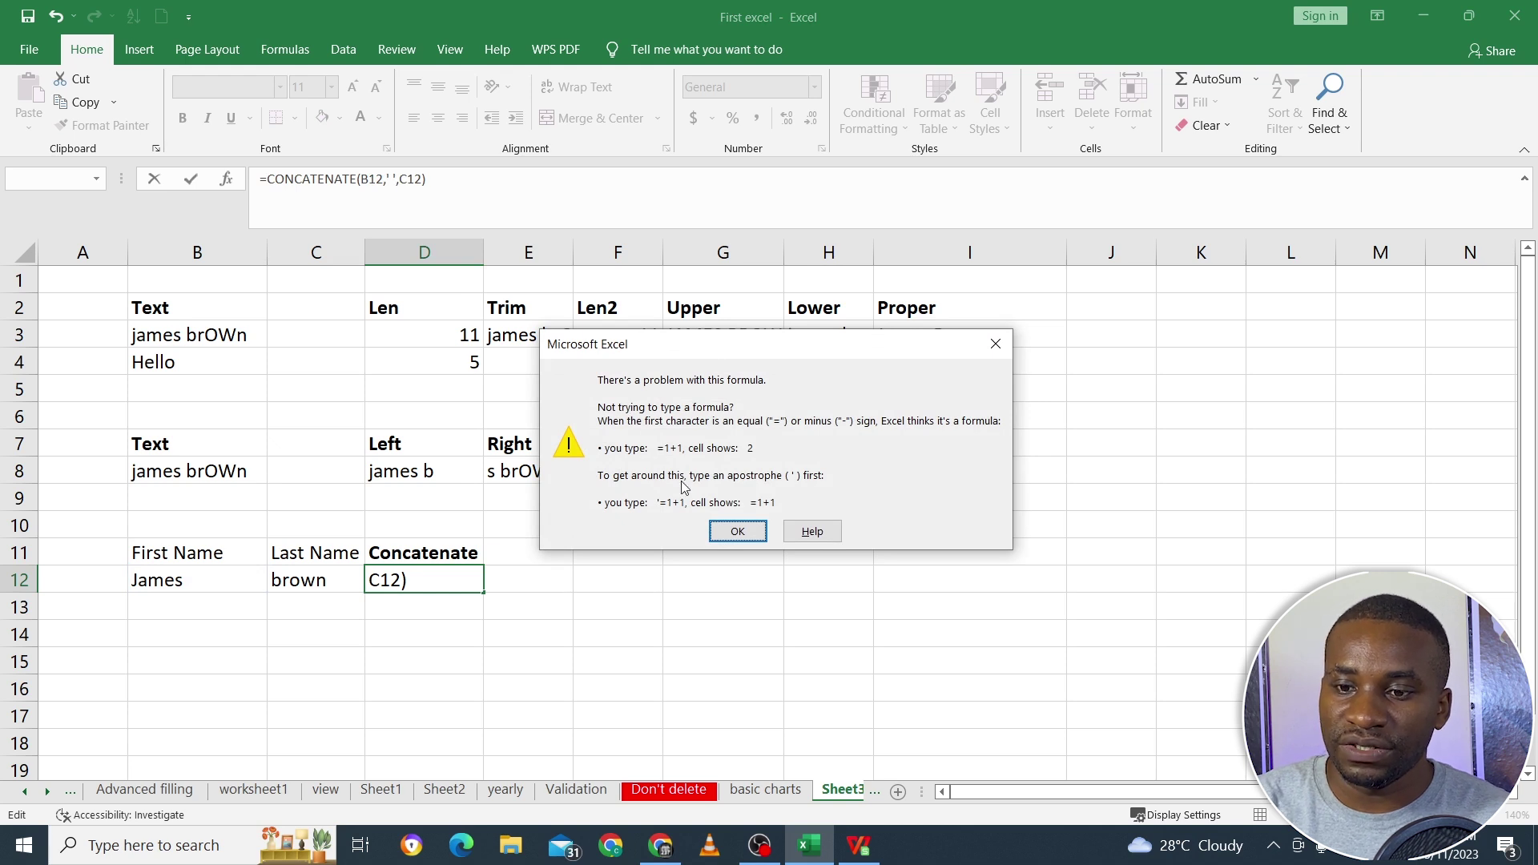
click(738, 531)
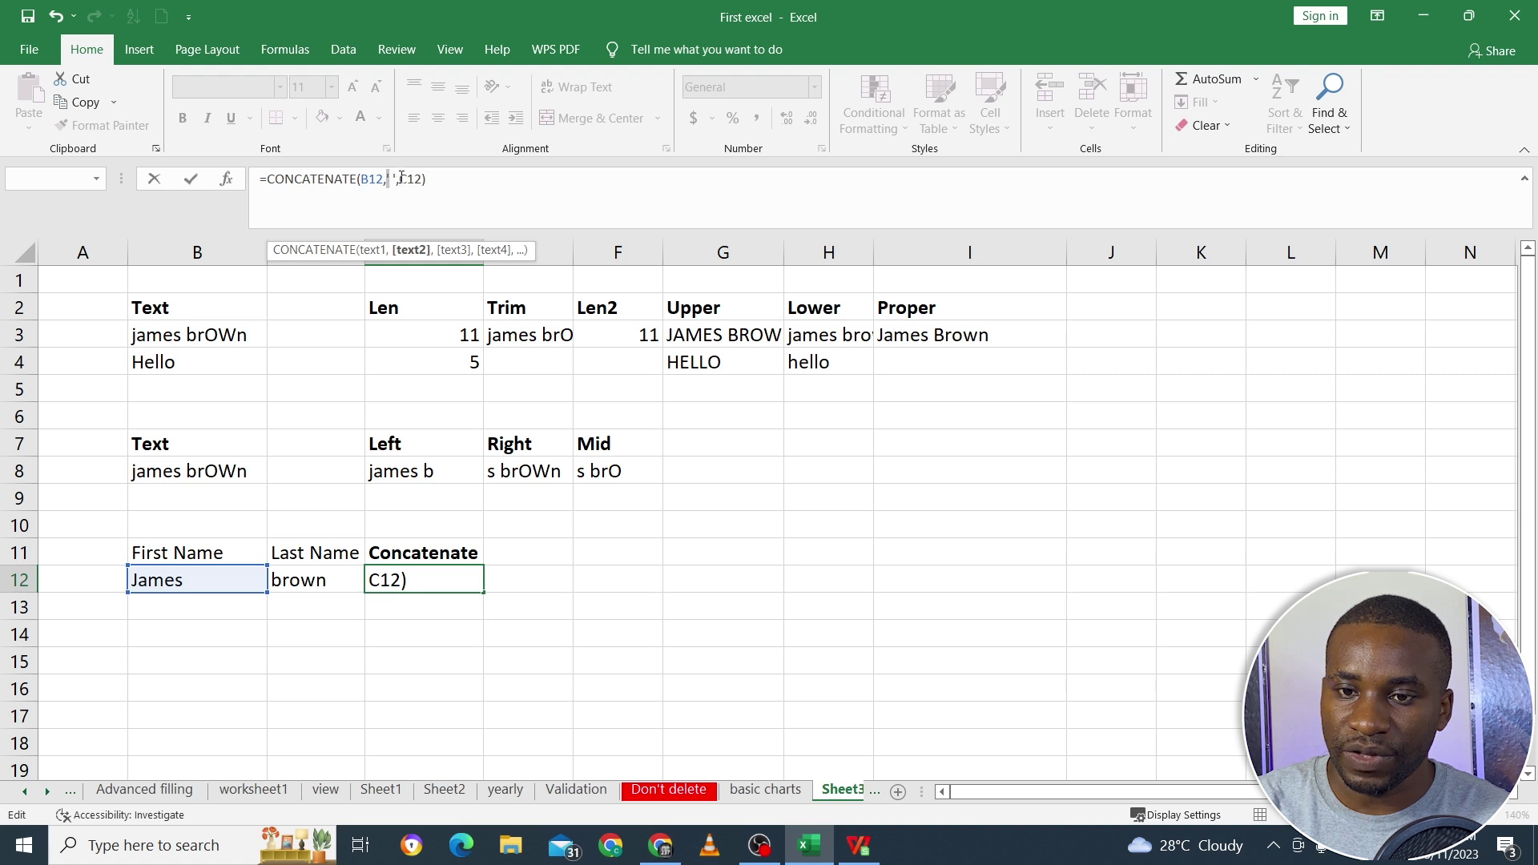
text(' ',)
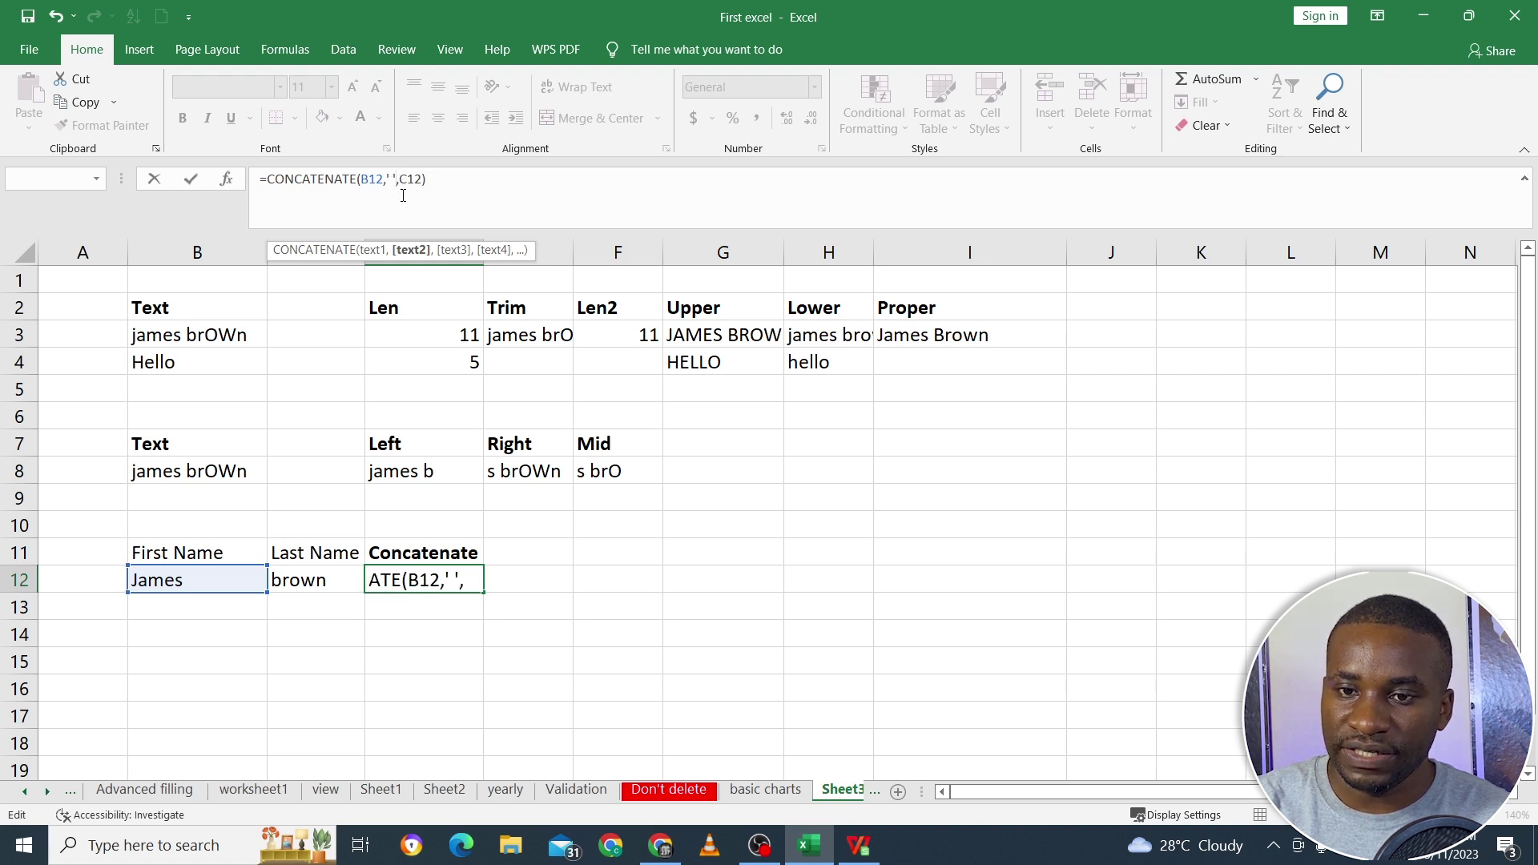
click(402, 179)
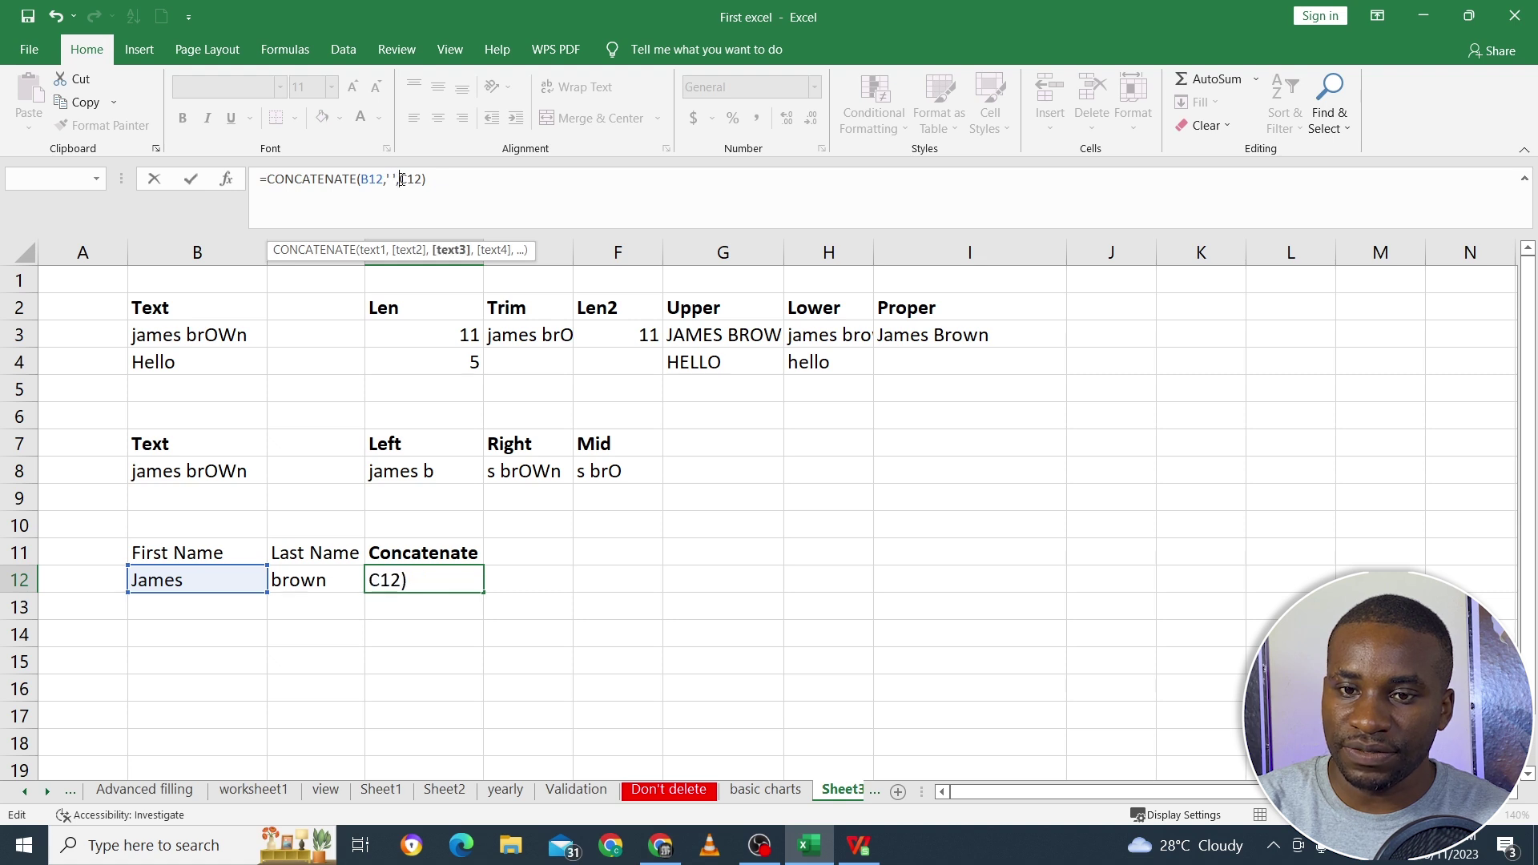
key(Return)
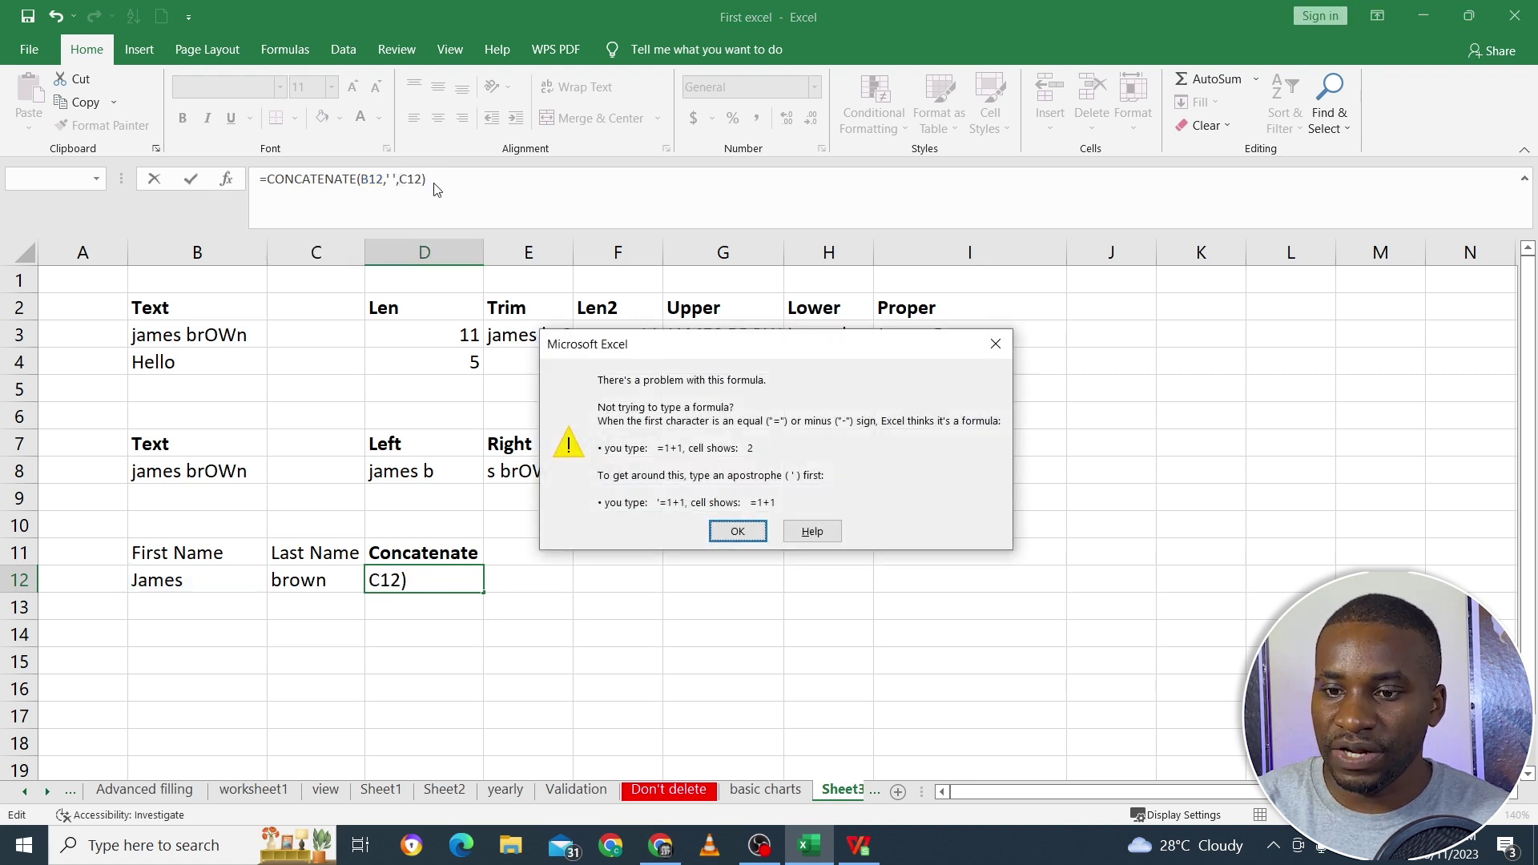
click(737, 531)
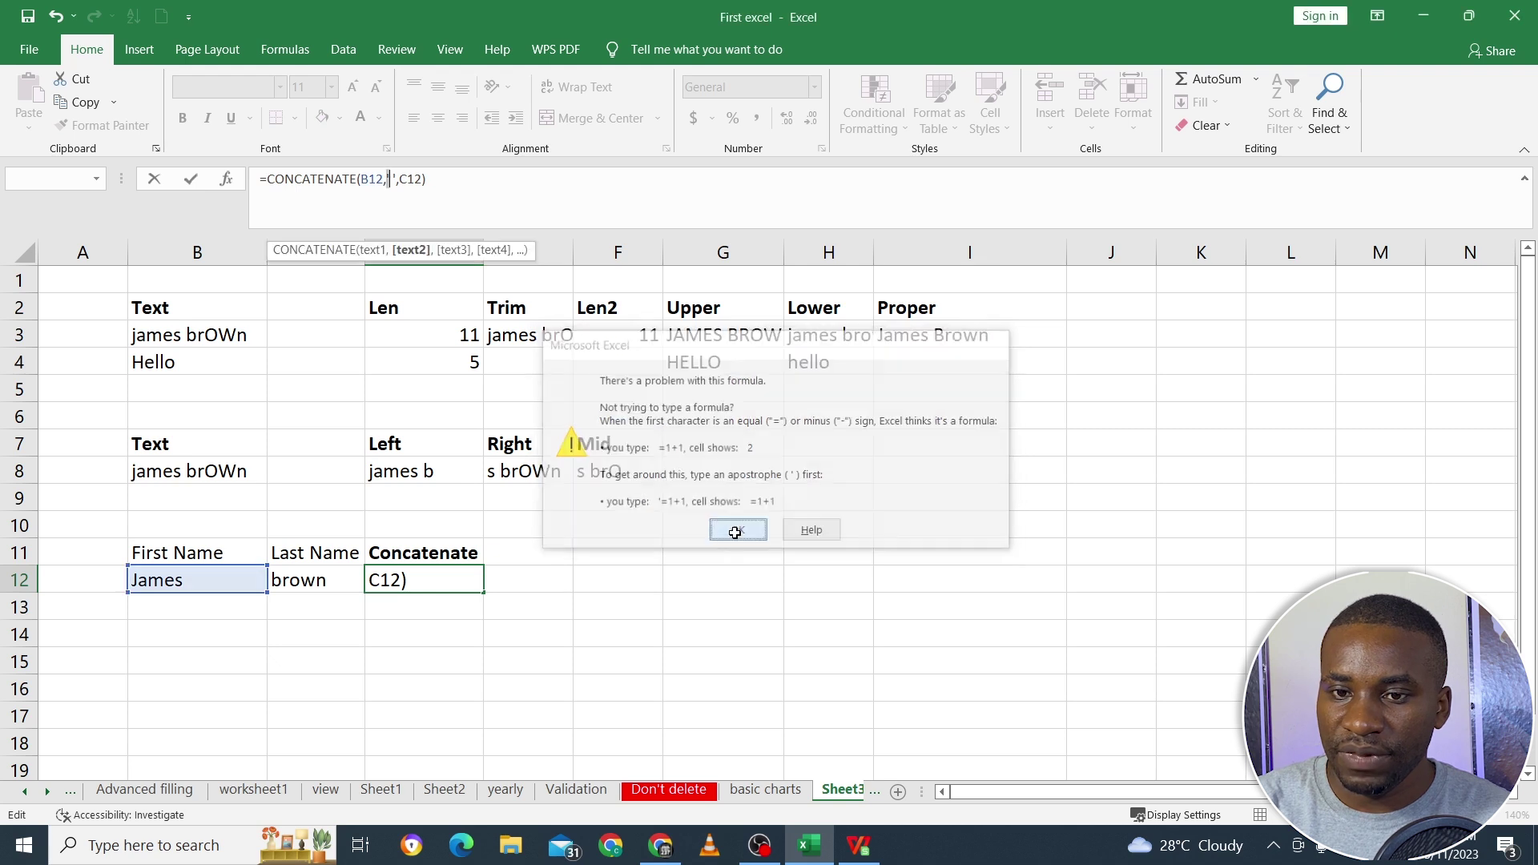
click(366, 626)
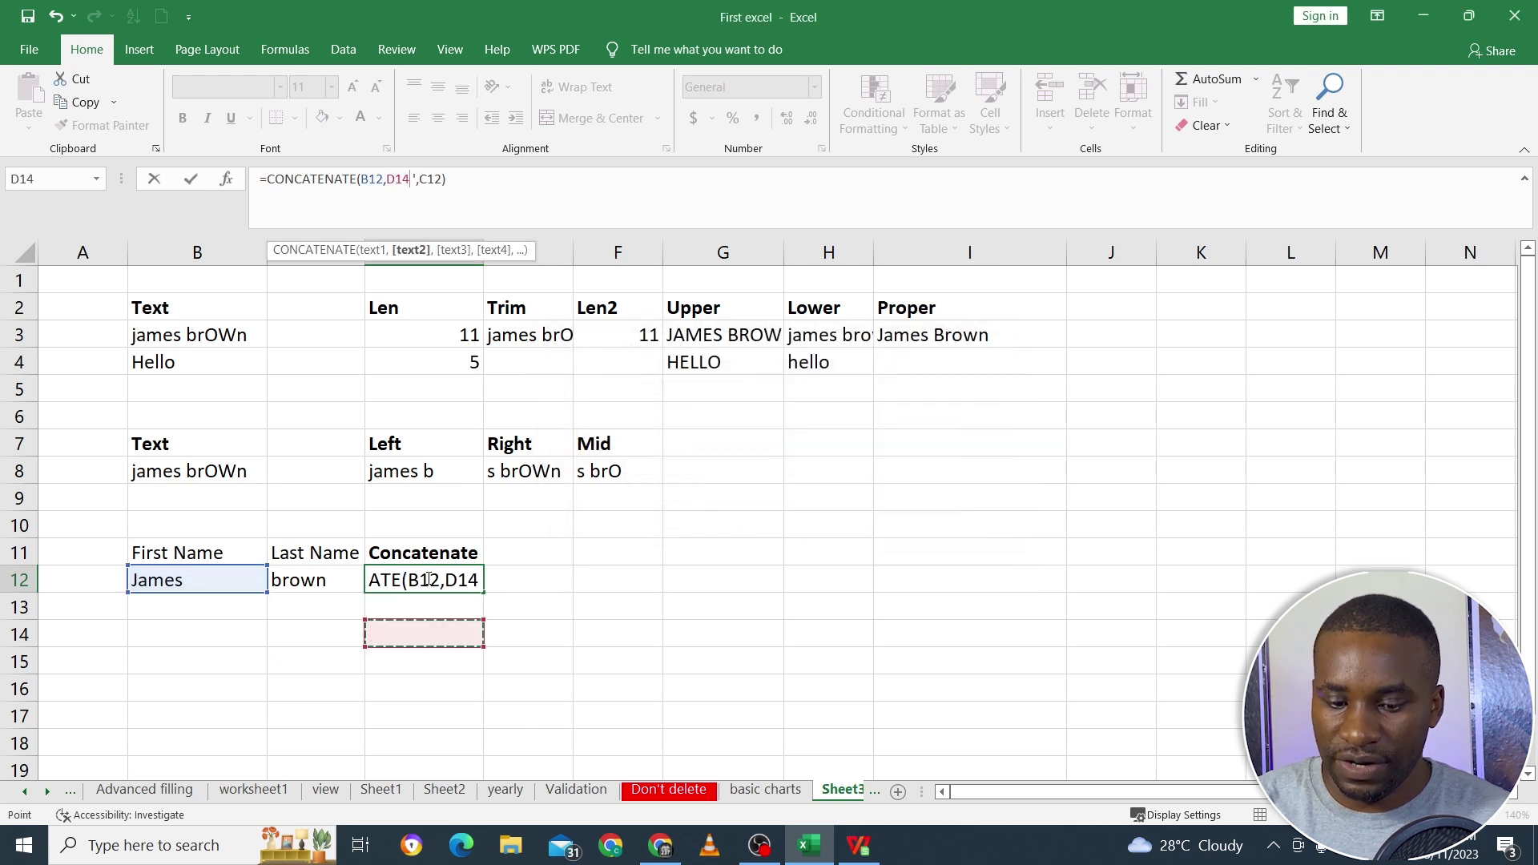
key(Escape)
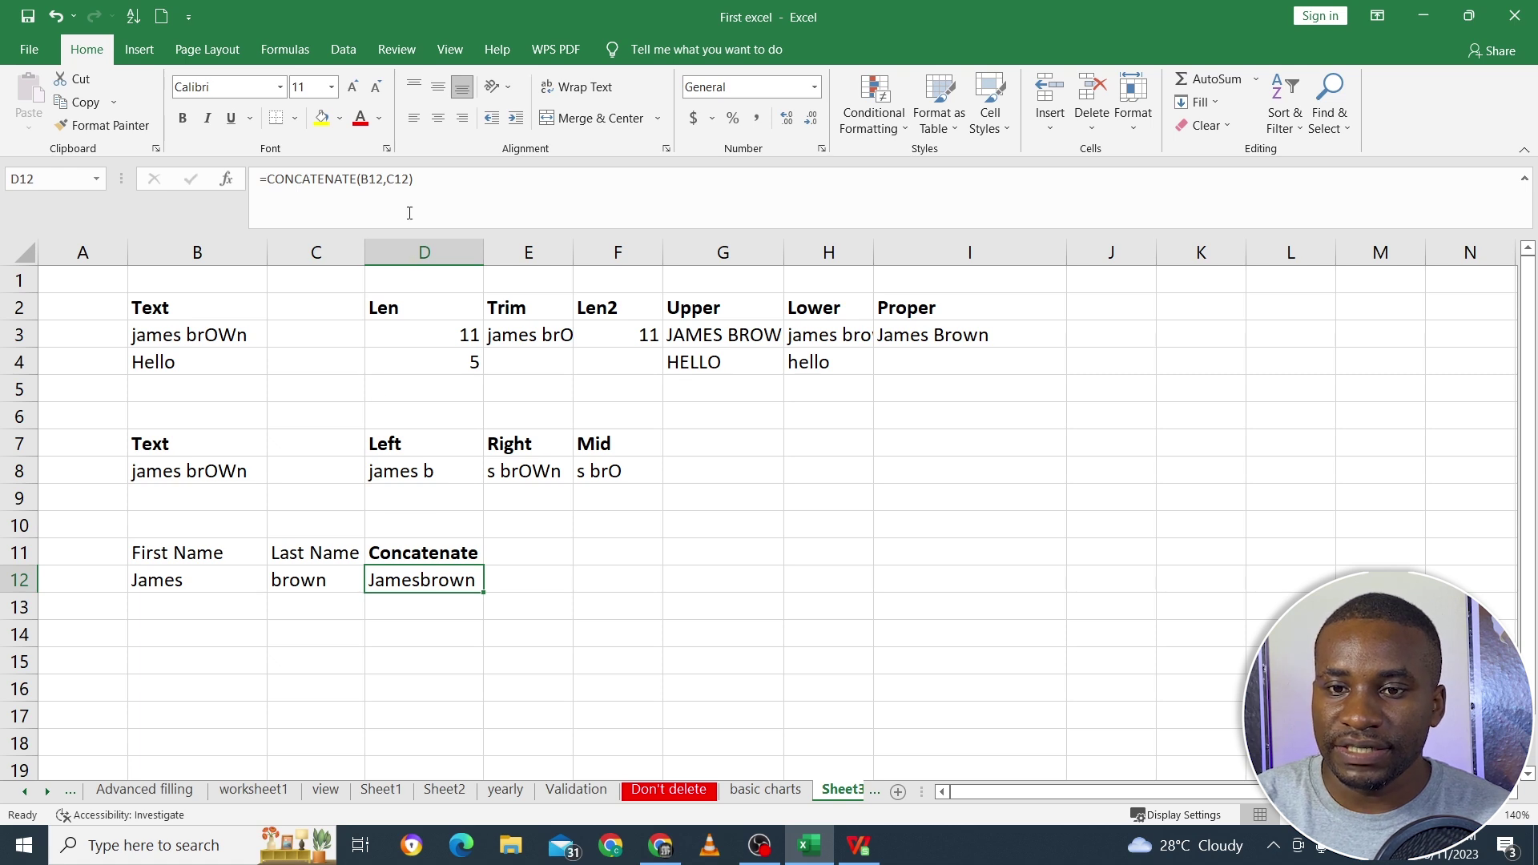
Add an empty text argument in double quotes between the references, making D12's formula =CONCATENATE(B12,"",C12).
click(384, 177)
click(388, 180)
text("")
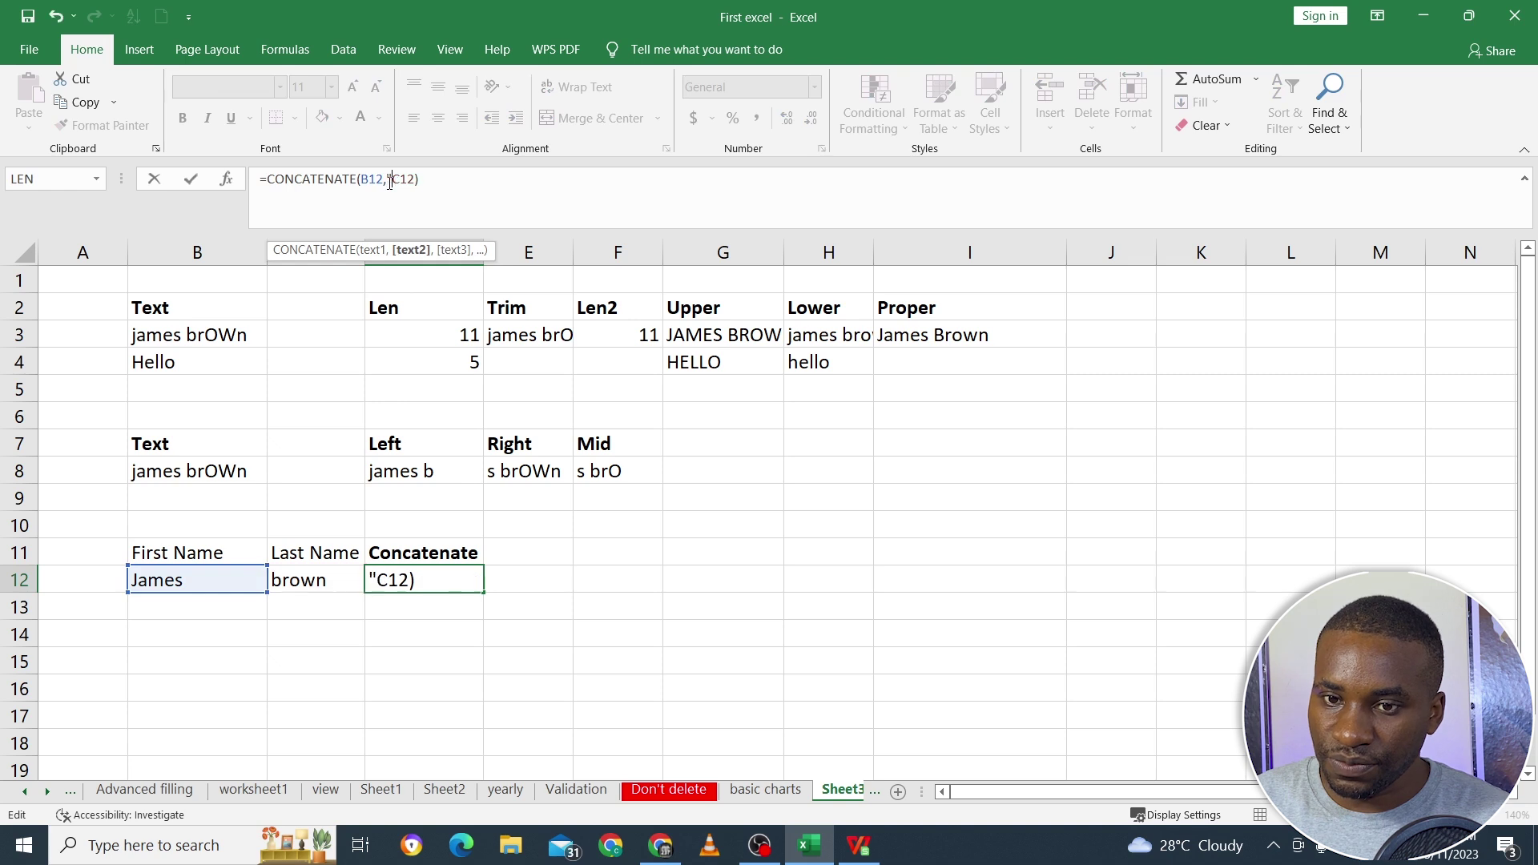
key(BackSpace)
key(BackSpace)
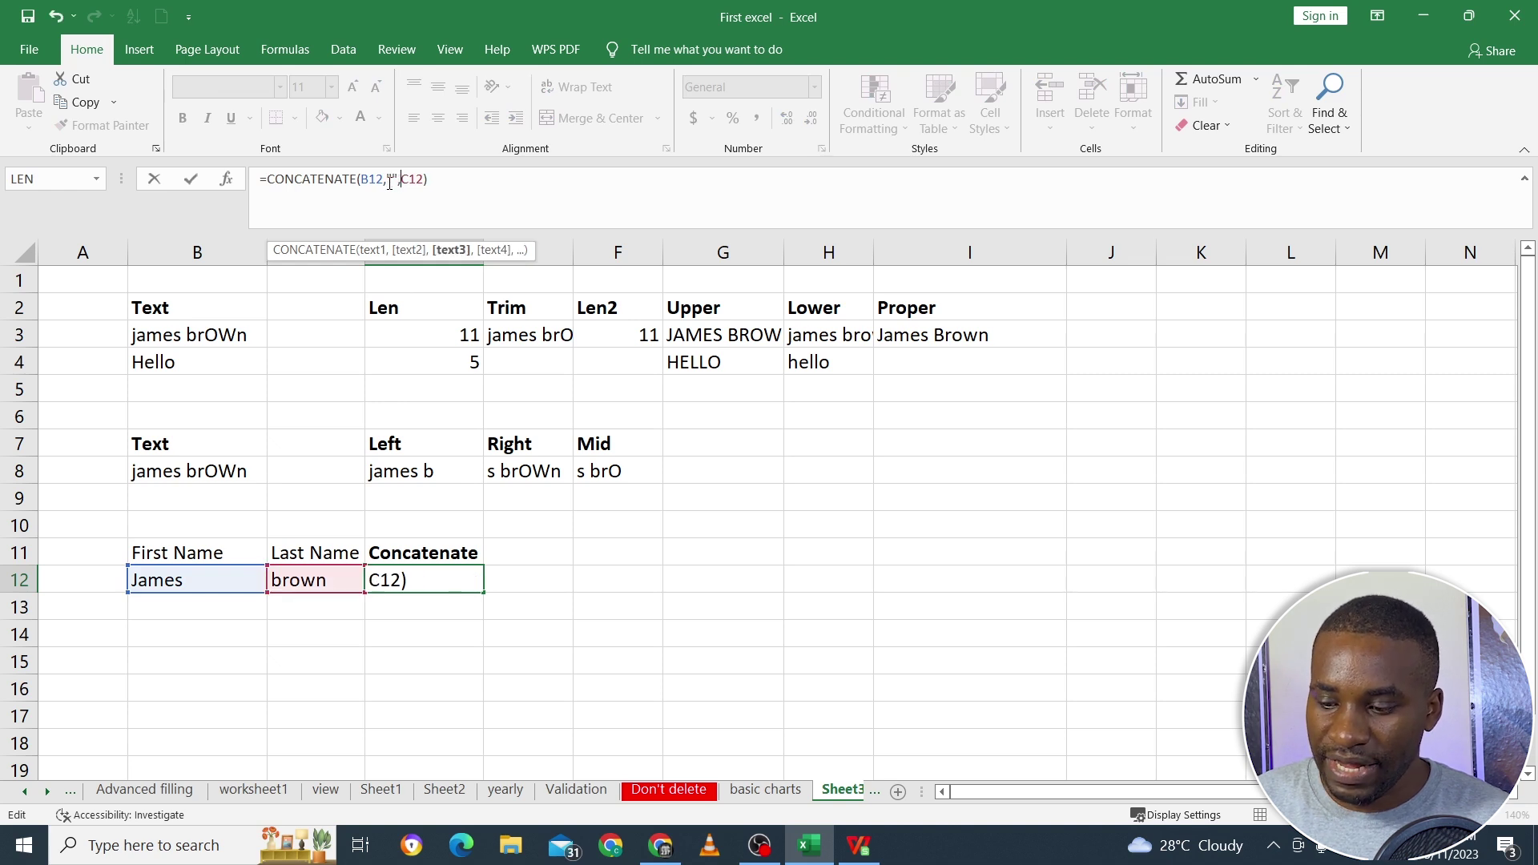
key(Return)
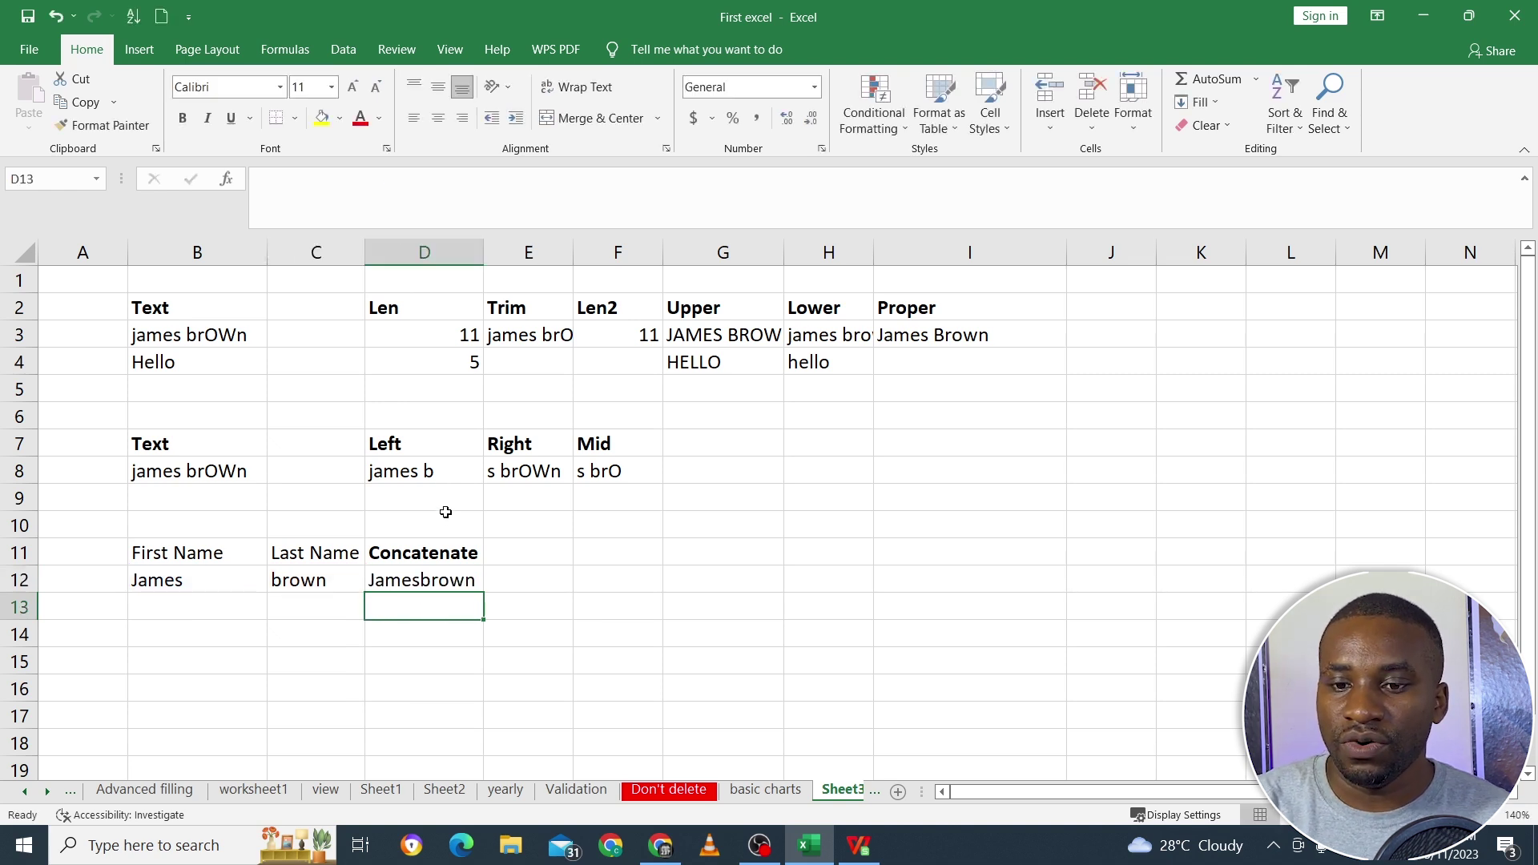
Insert several spaces between the double quotes in D12's CONCATENATE formula.
click(433, 586)
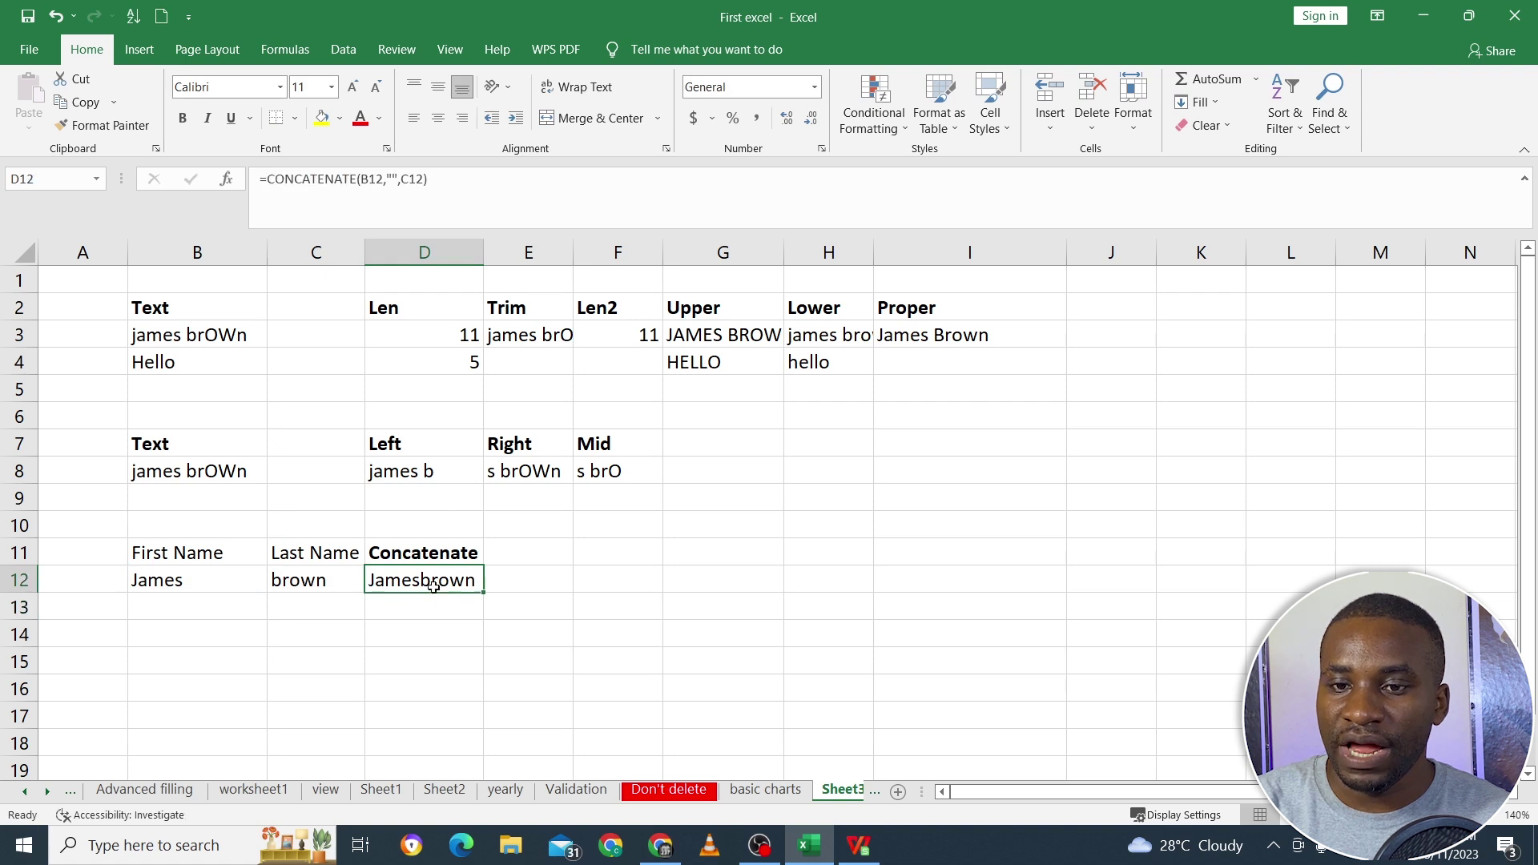
click(394, 180)
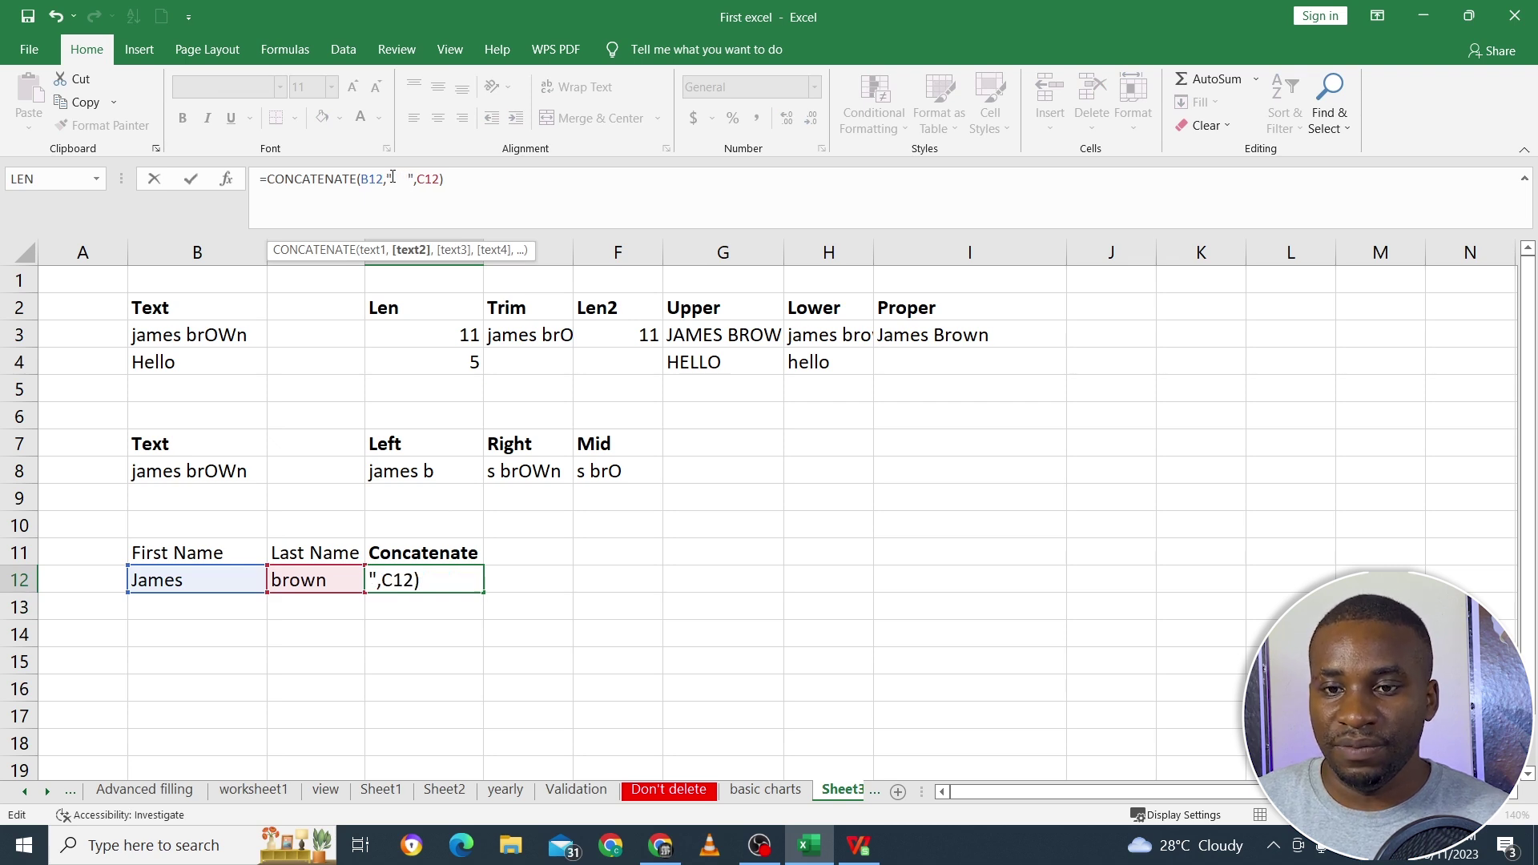
key(Return)
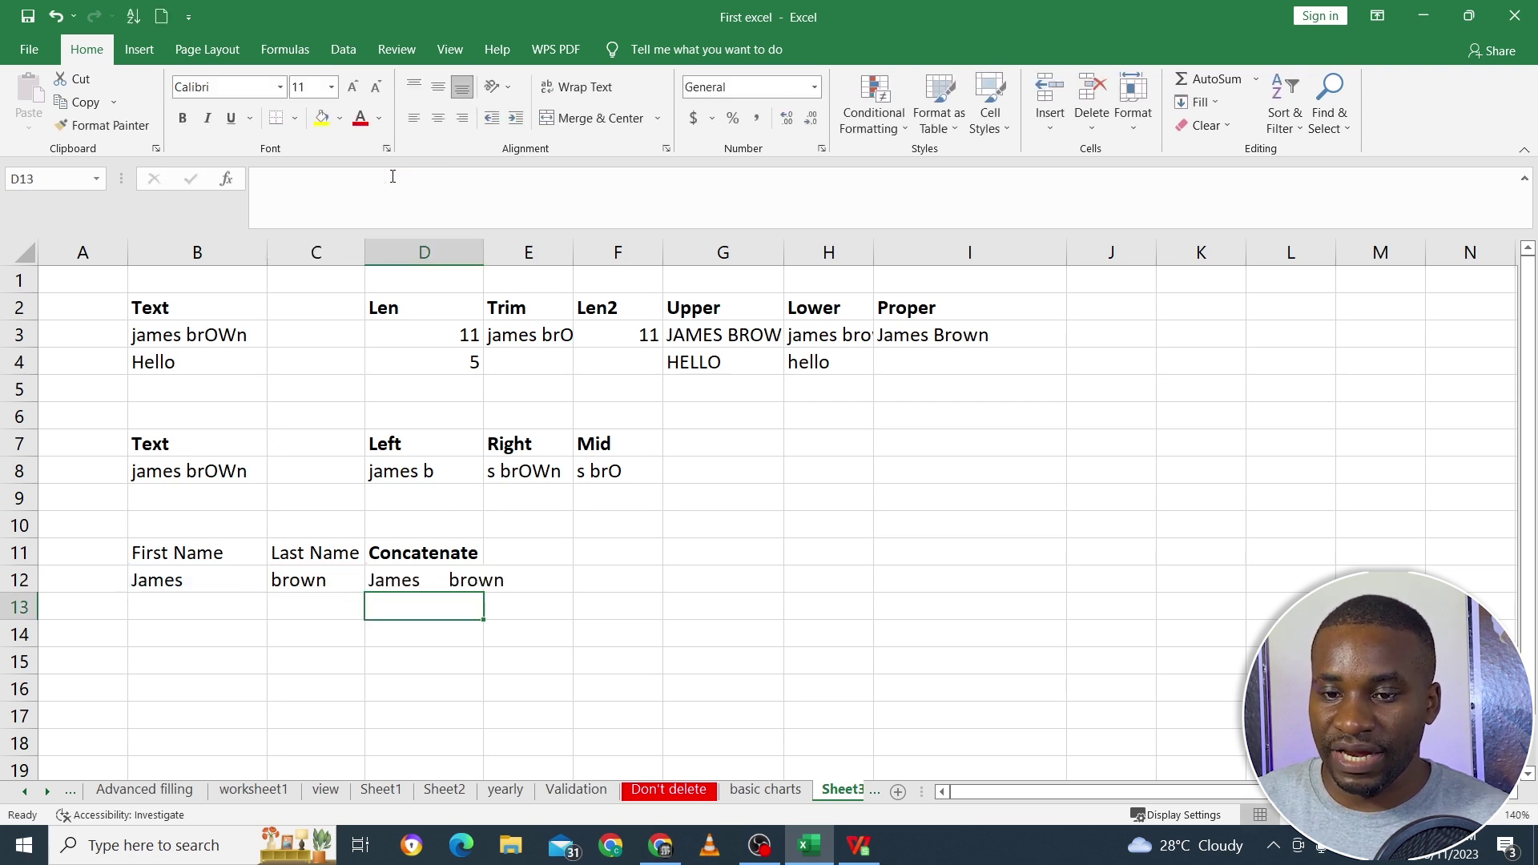
Reduce the separator in D12 to one space, giving =CONCATENATE(B12," ",C12), and fill the formula down to D17.
click(430, 583)
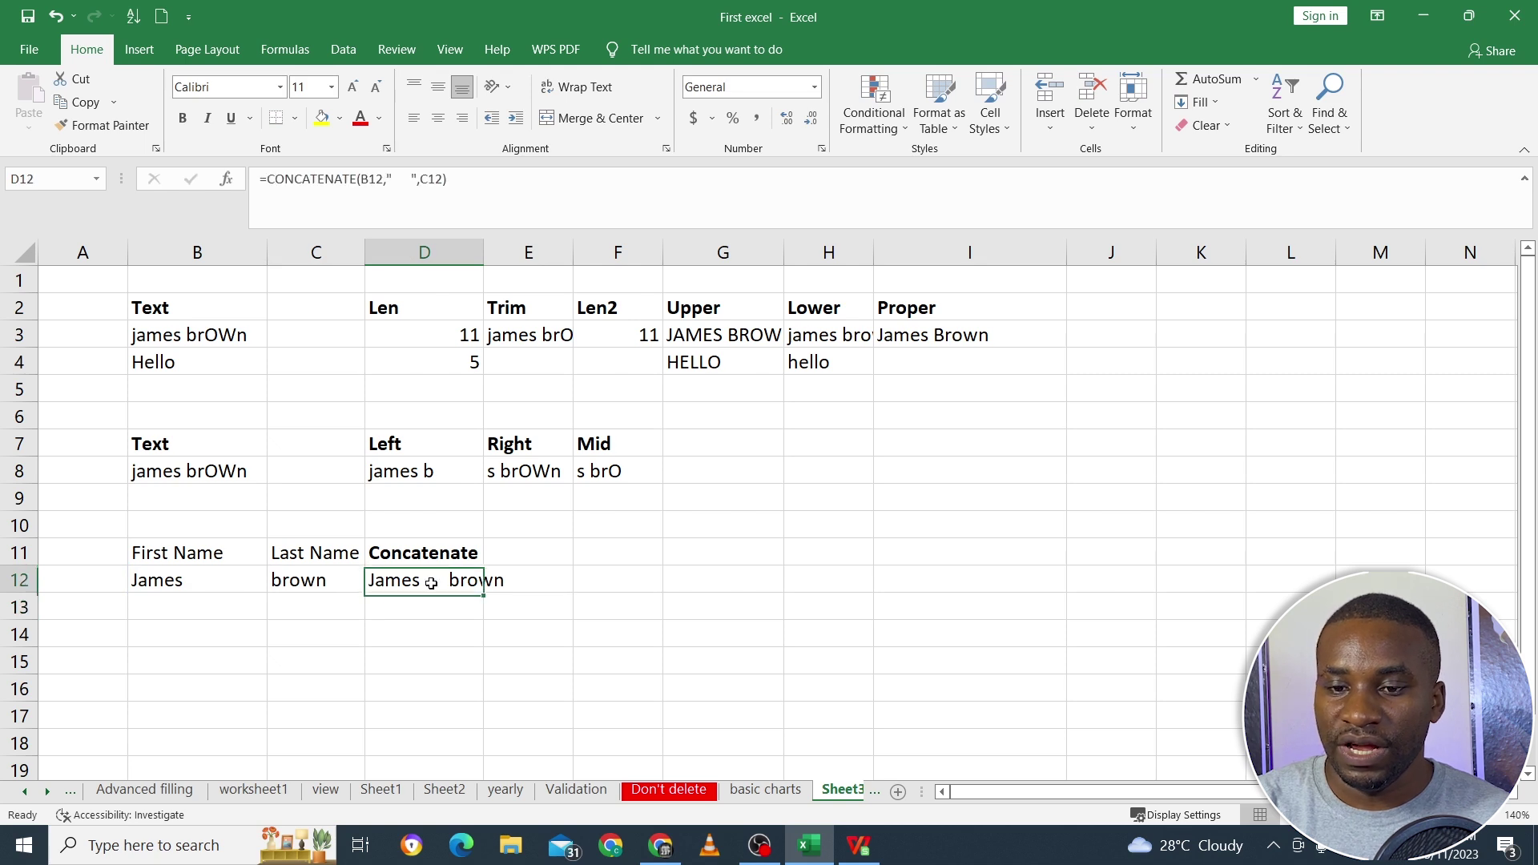
click(410, 178)
key(BackSpace)
key(BackSpace)
key(BackSpace)
key(BackSpace)
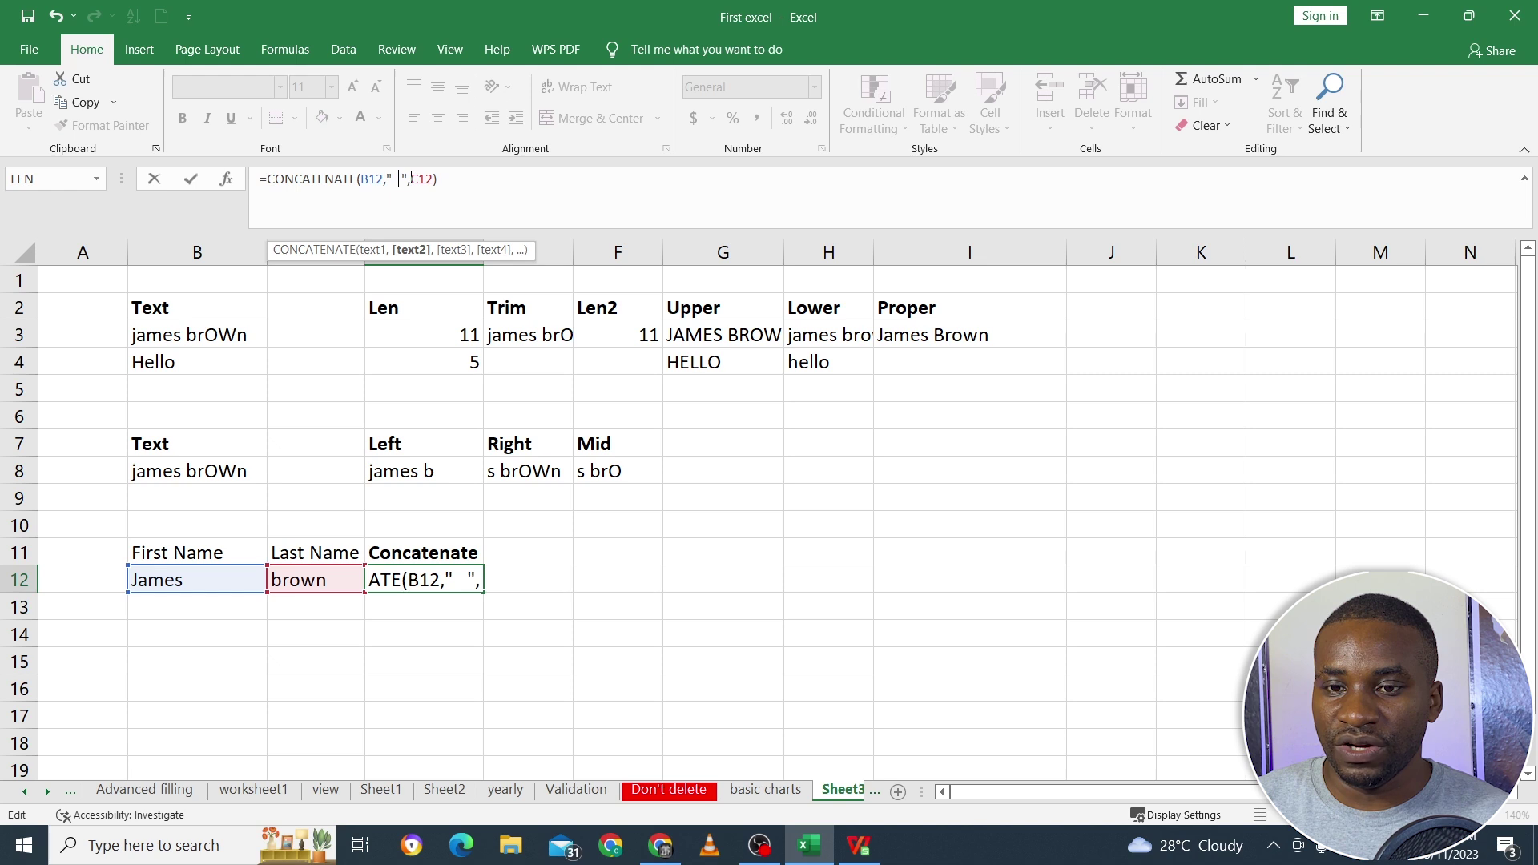
key(BackSpace)
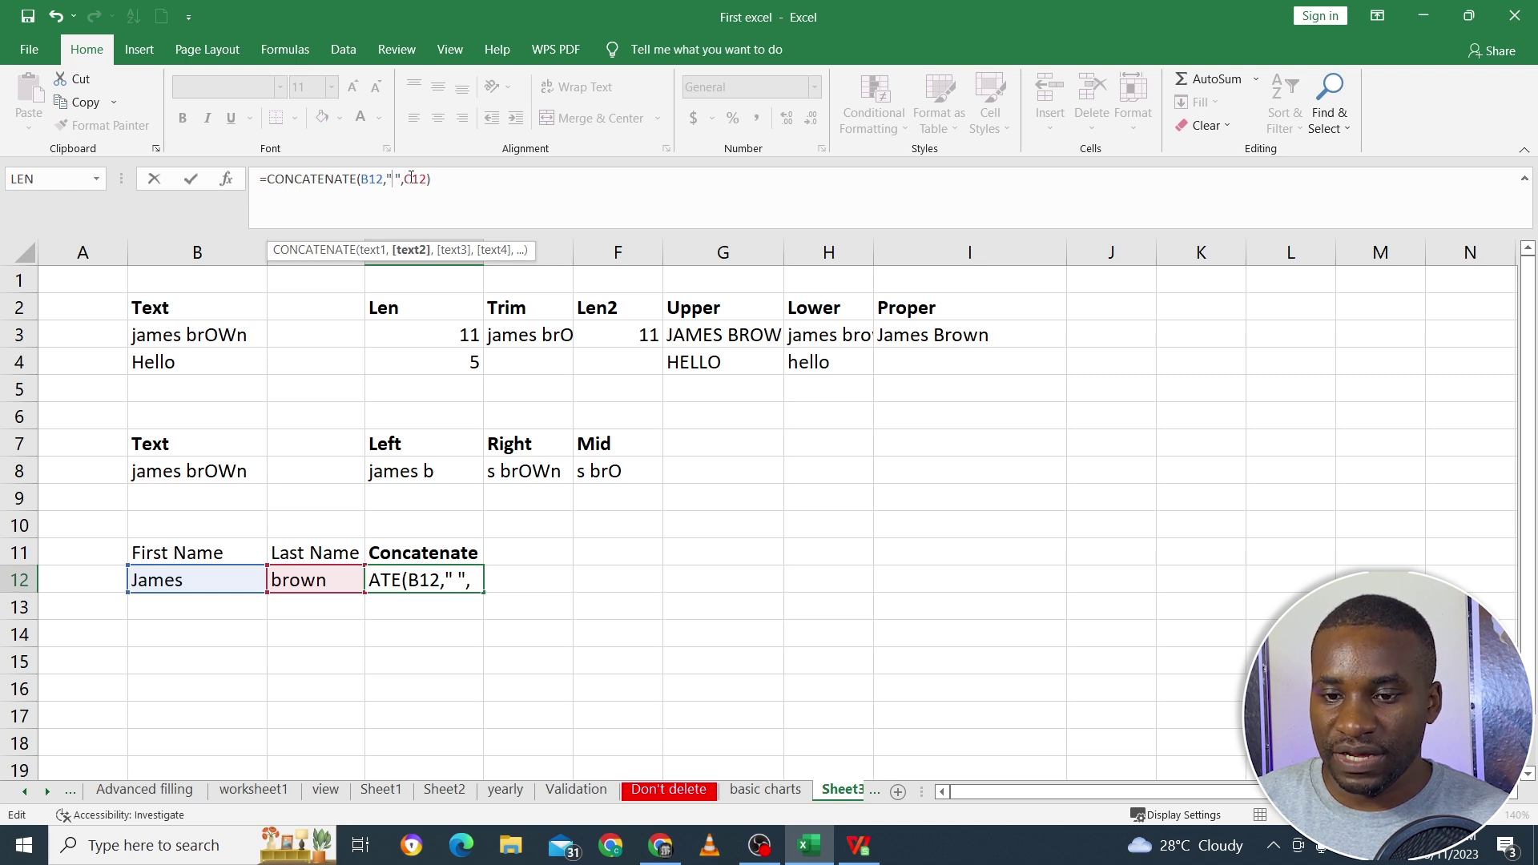
key(Return)
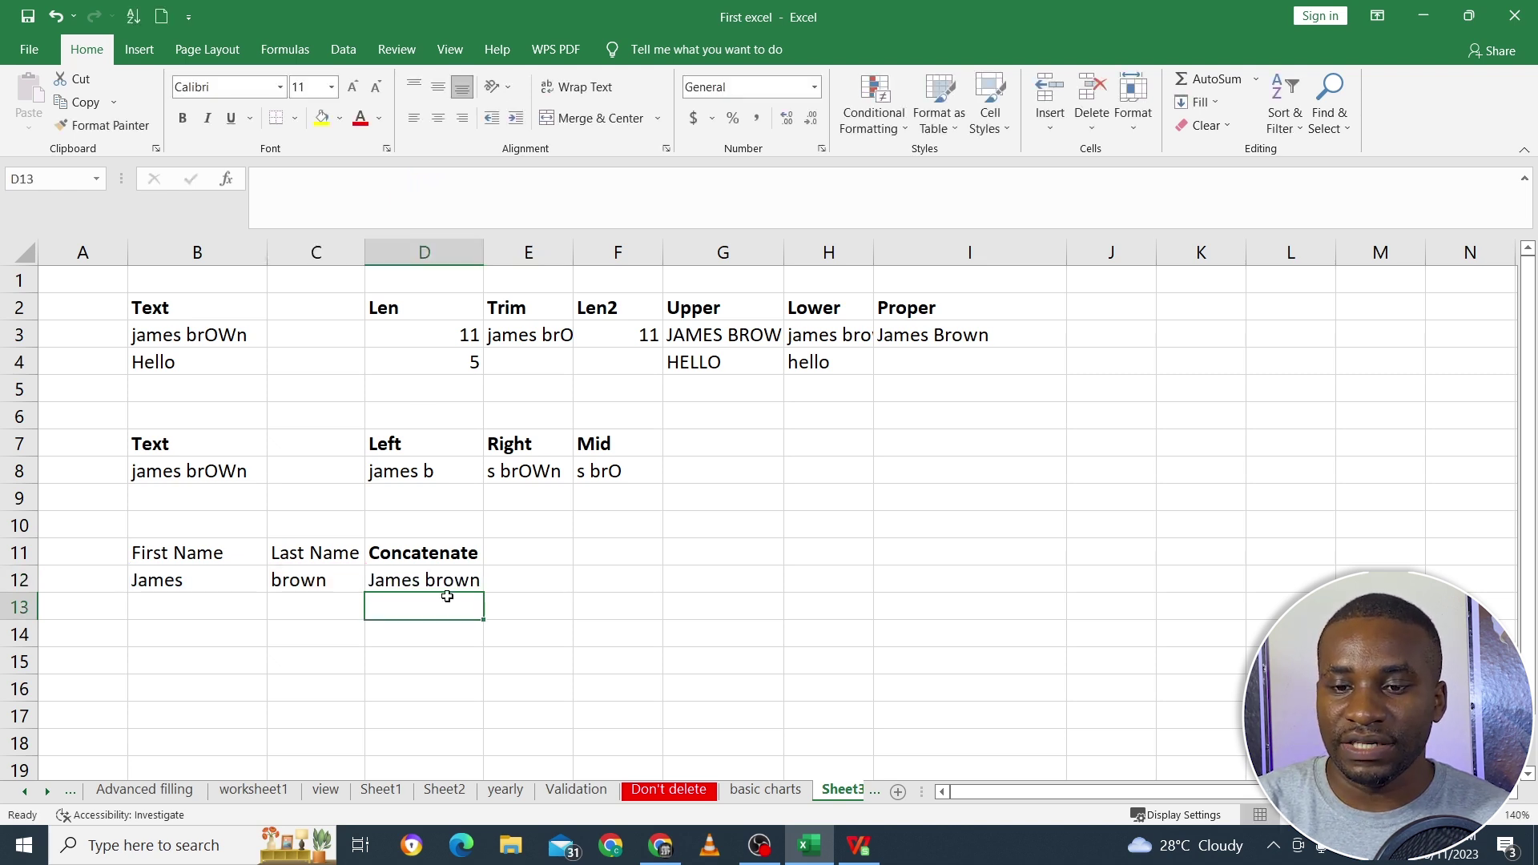
click(438, 582)
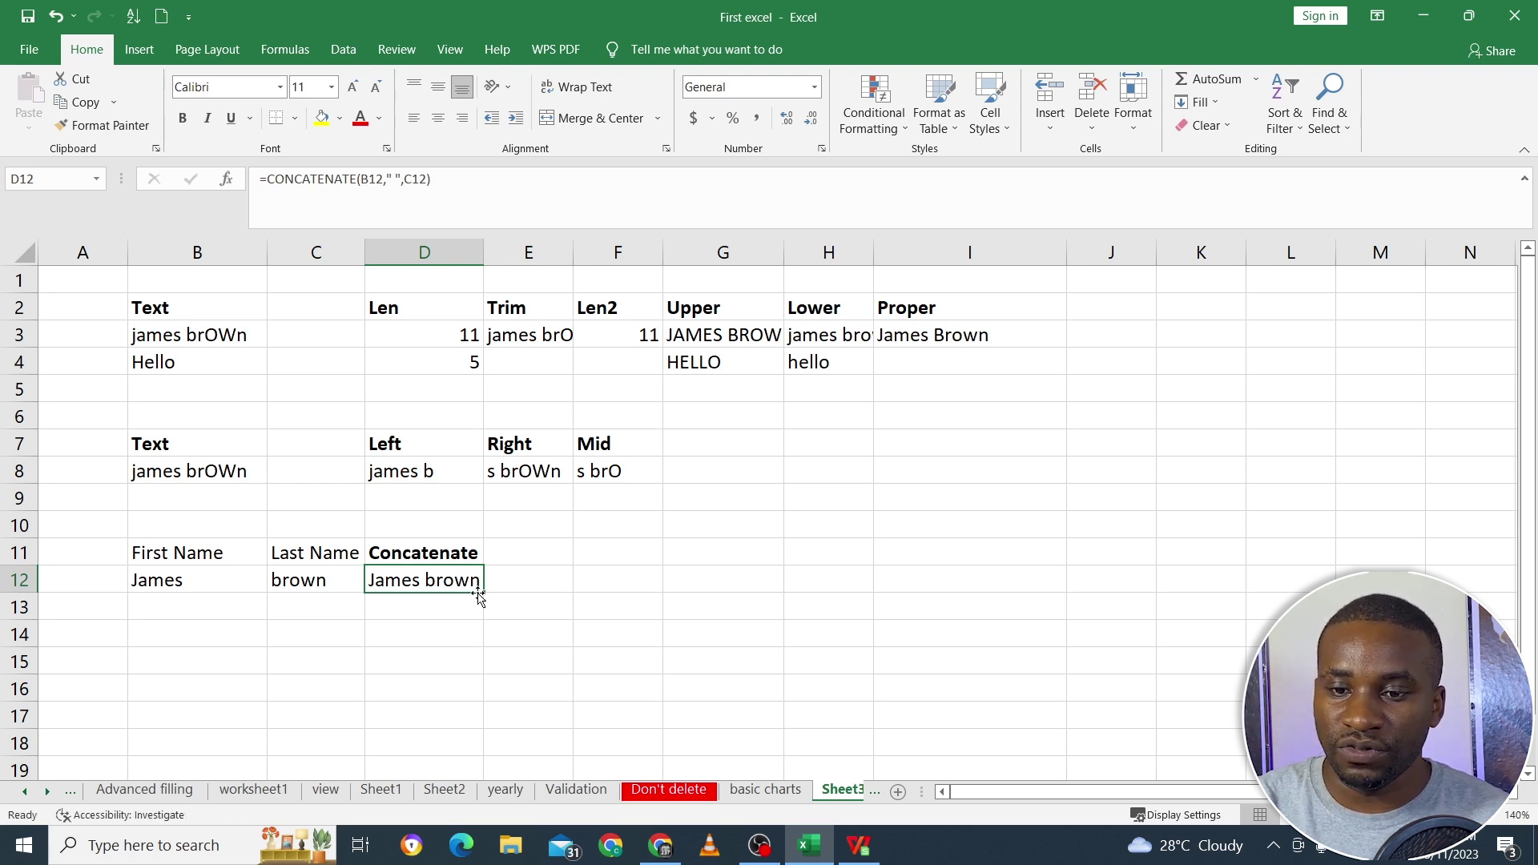
drag(482, 593, 477, 731)
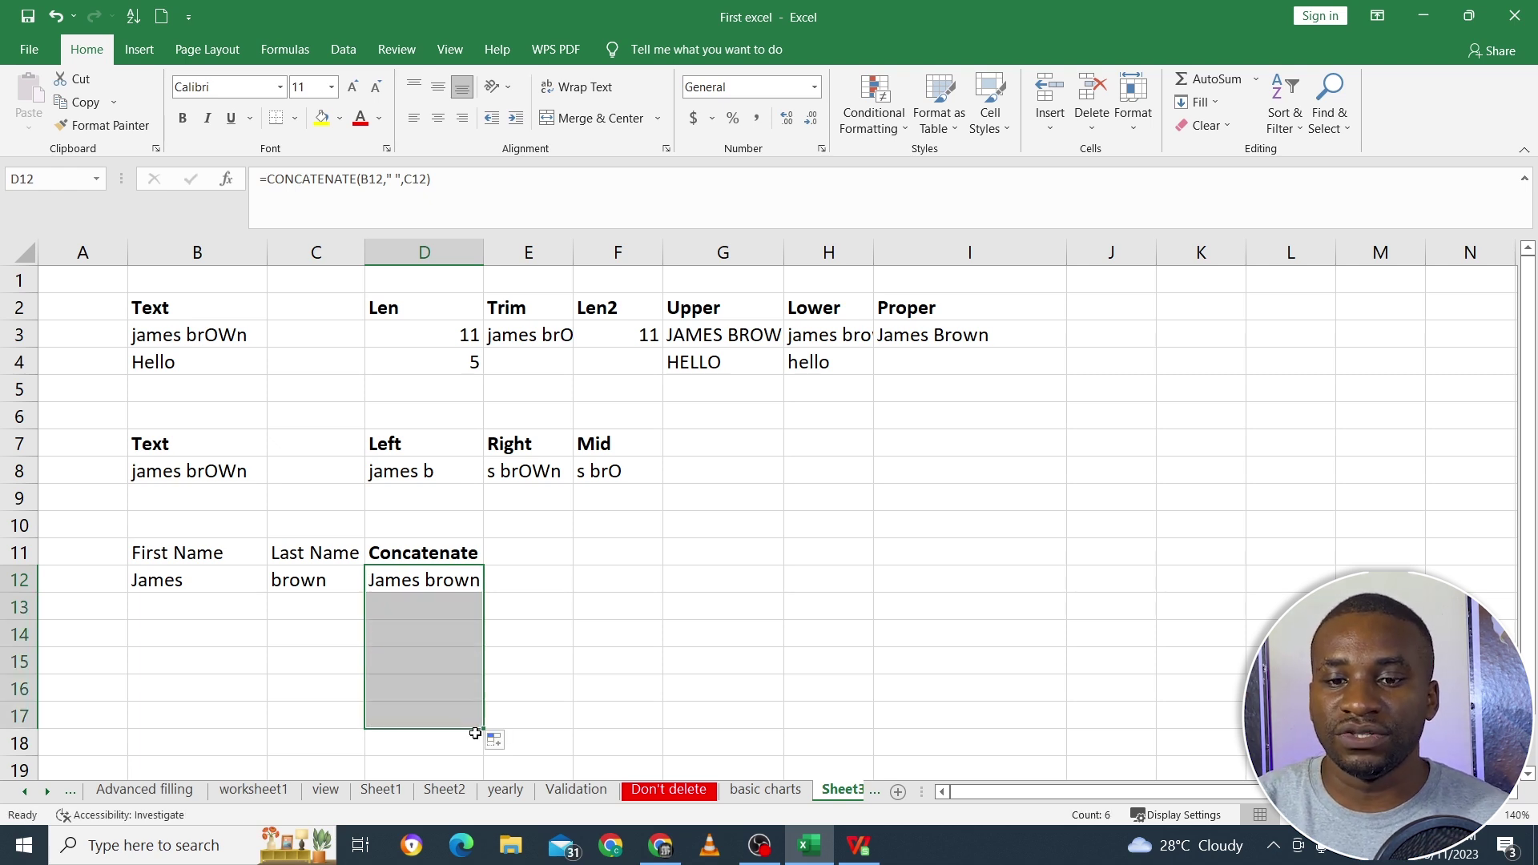
Fill B13:B17 with the sample text jsgjasdsajd and C13:C17 with the letter a.
drag(244, 619, 237, 700)
text(jsgjasdsajd)
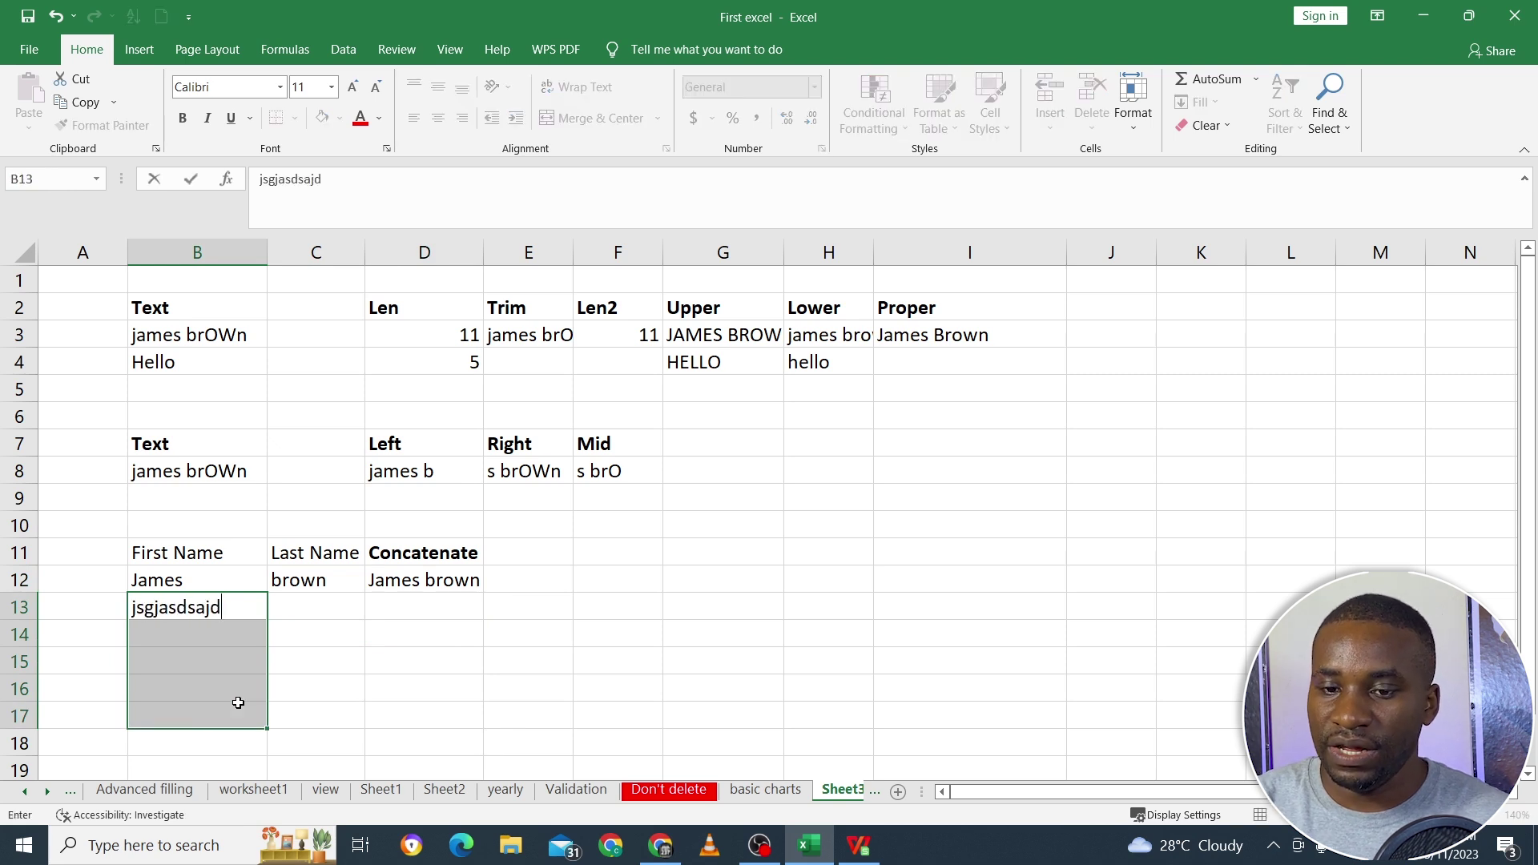
key(ctrl+Return)
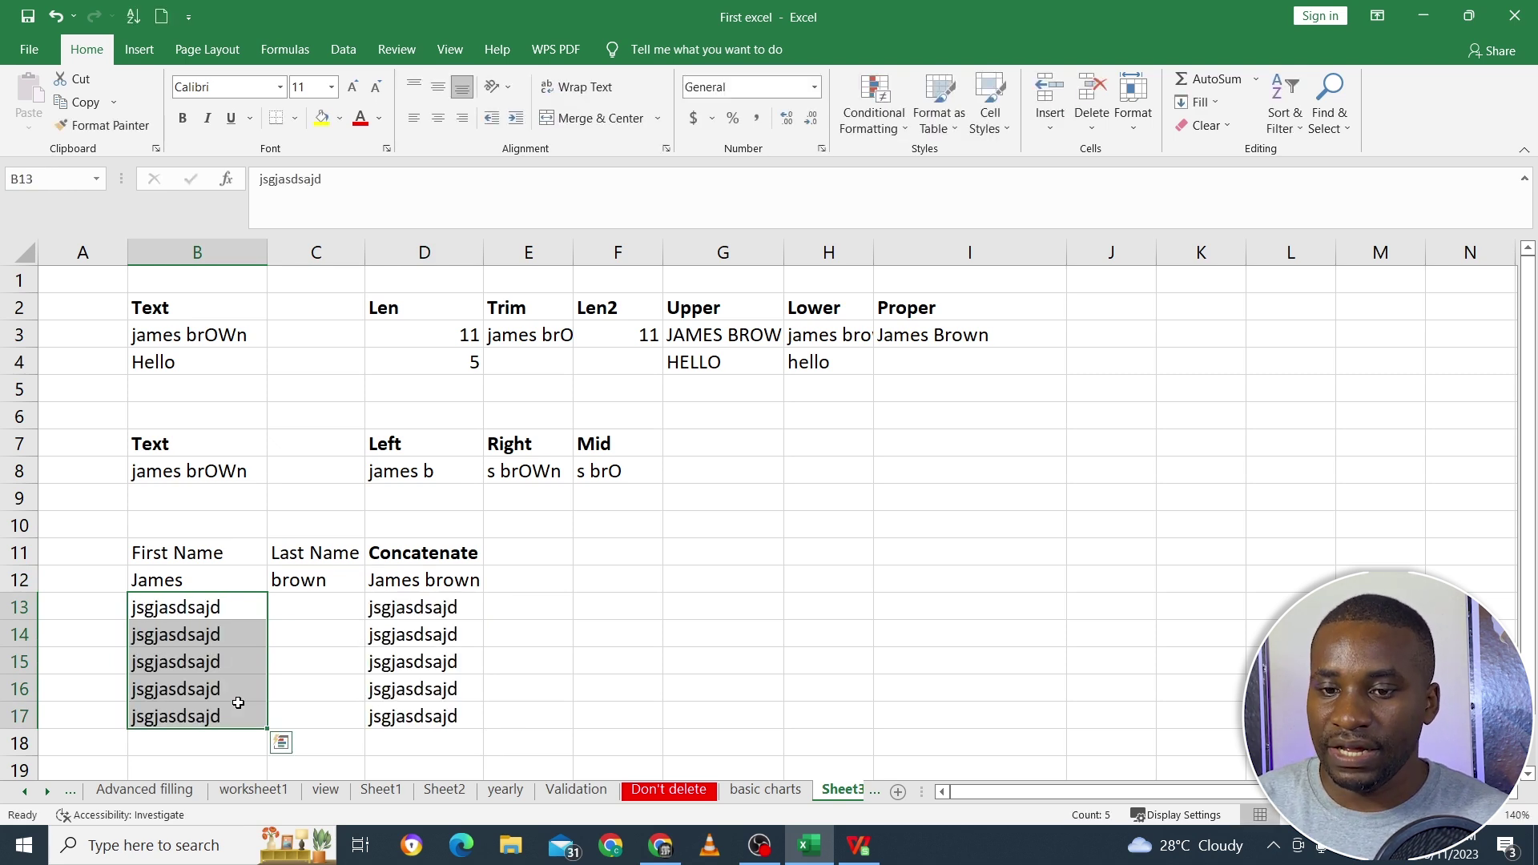
drag(291, 608, 297, 704)
text(a)
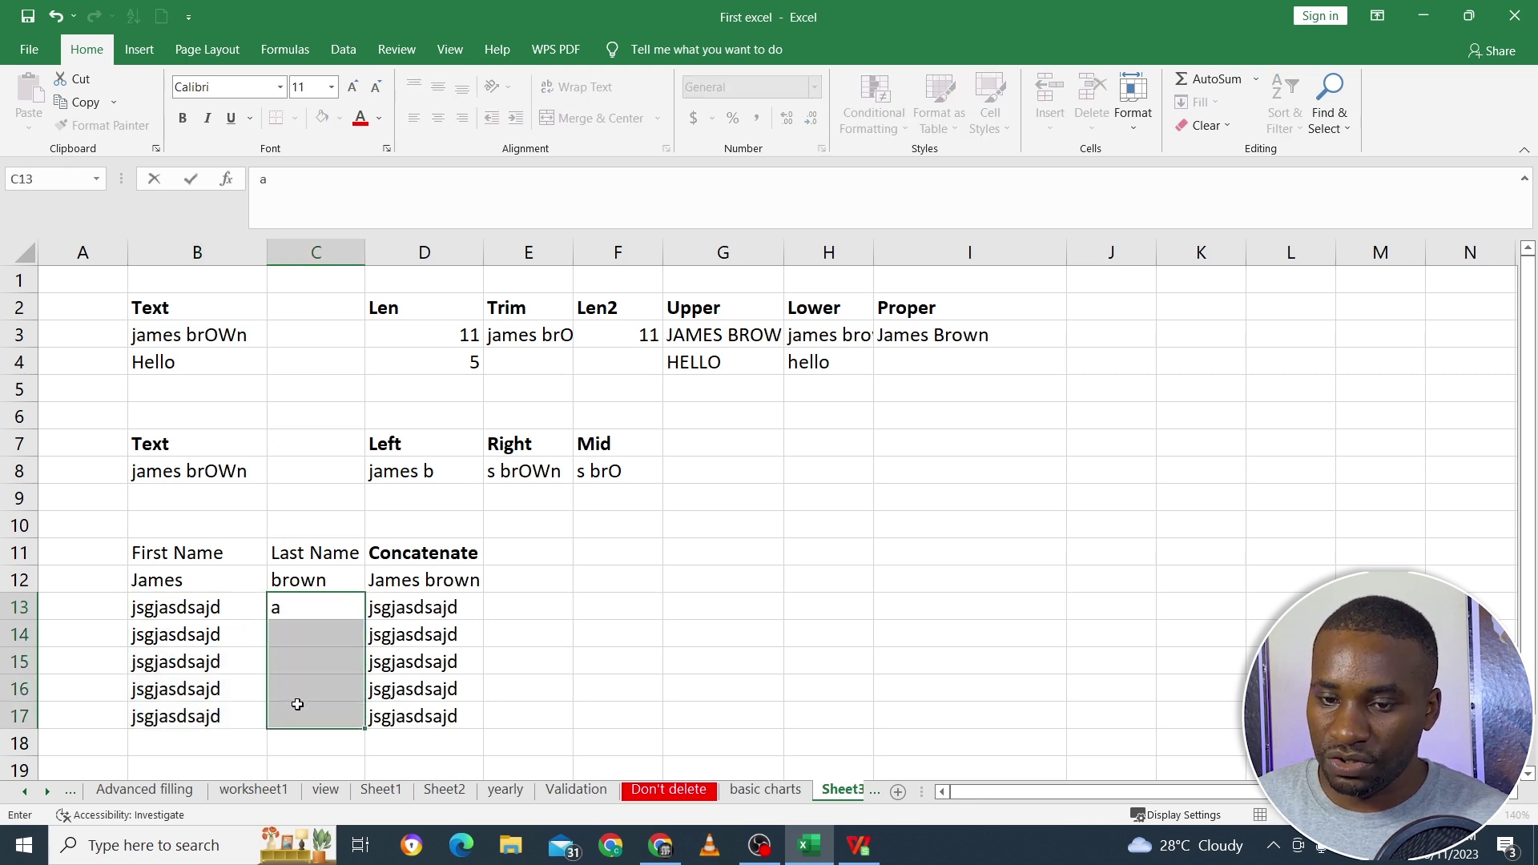
key(ctrl+Return)
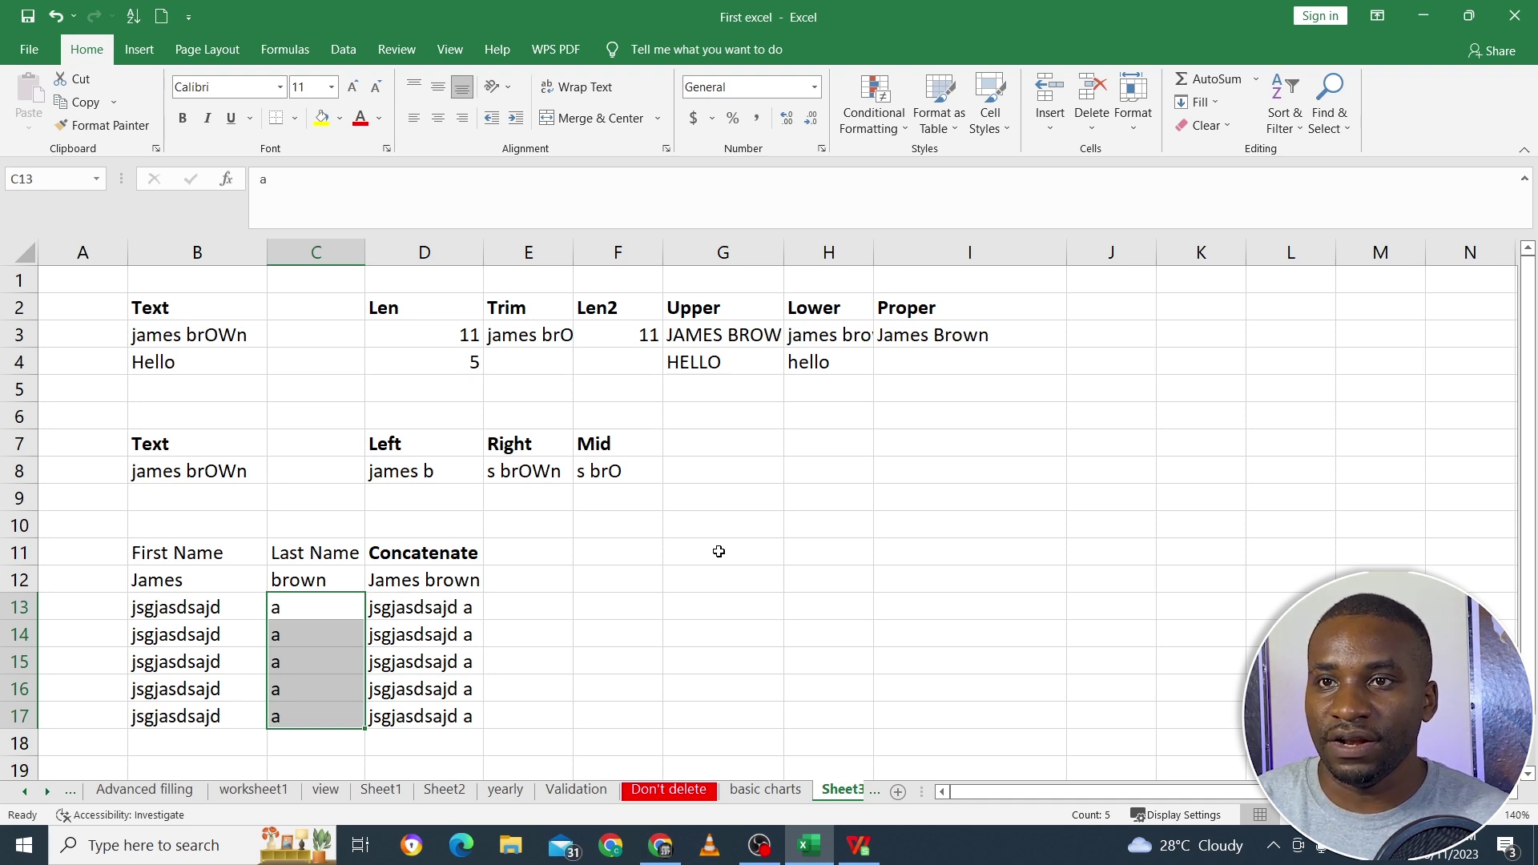
Add the headings Find in G7 and Substitute in H7, with Substitute in bold like the other headings in row 7.
click(719, 552)
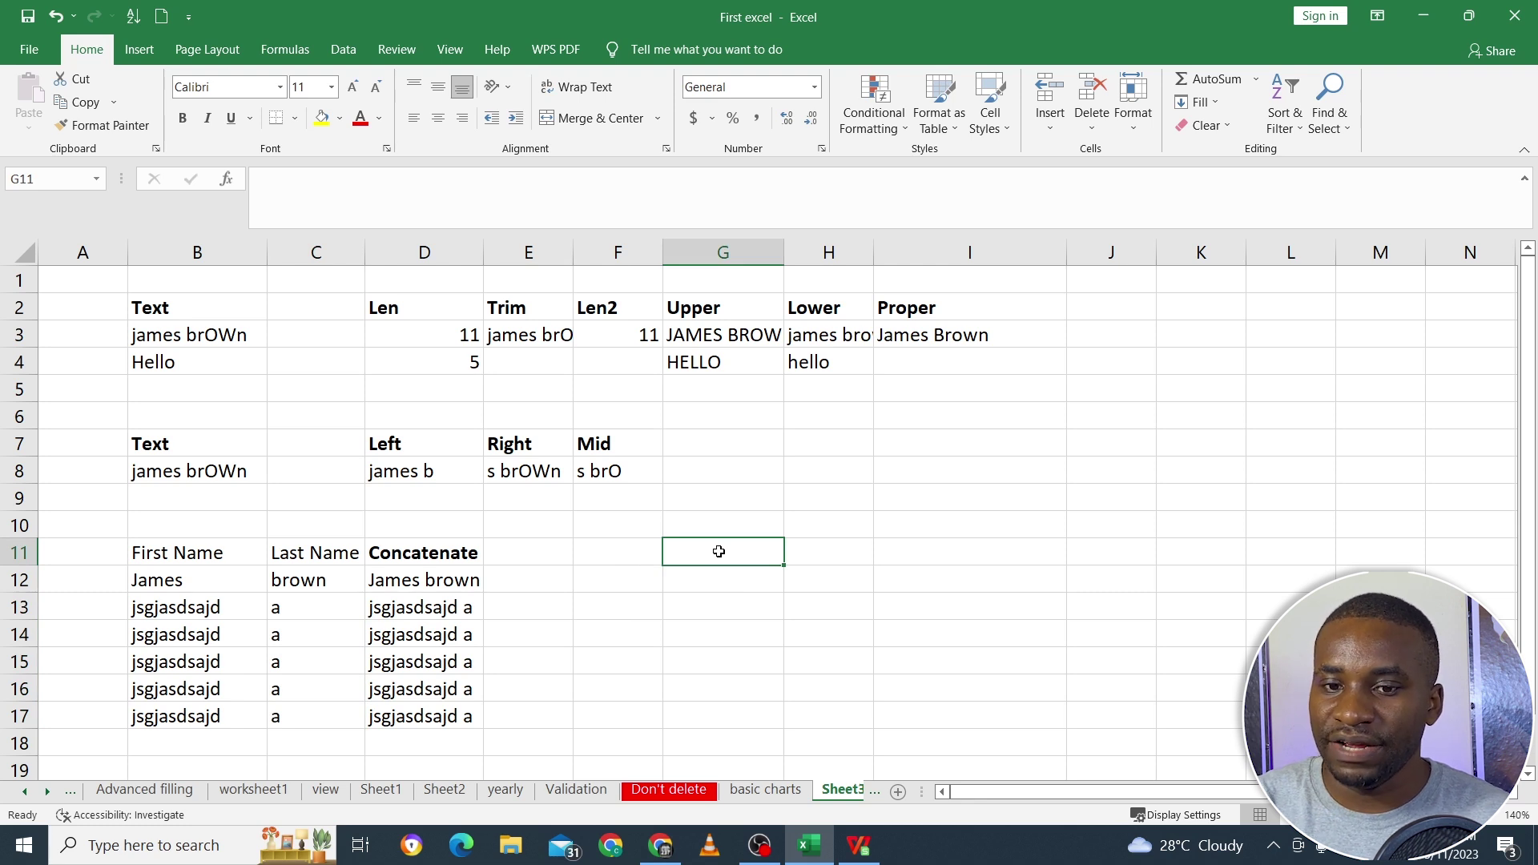
click(758, 440)
text(f)
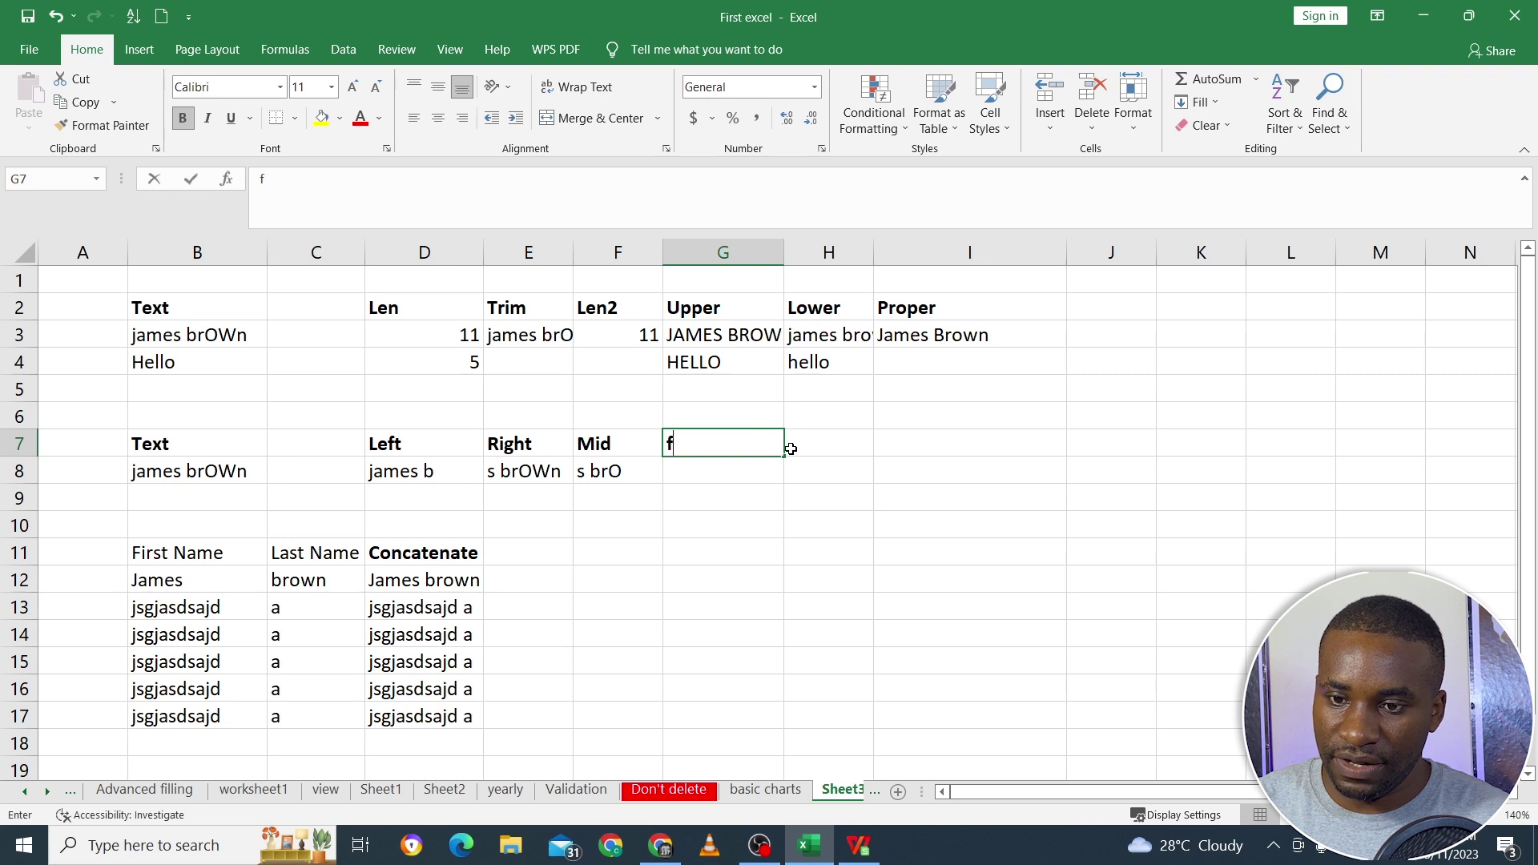
key(BackSpace)
text(Find)
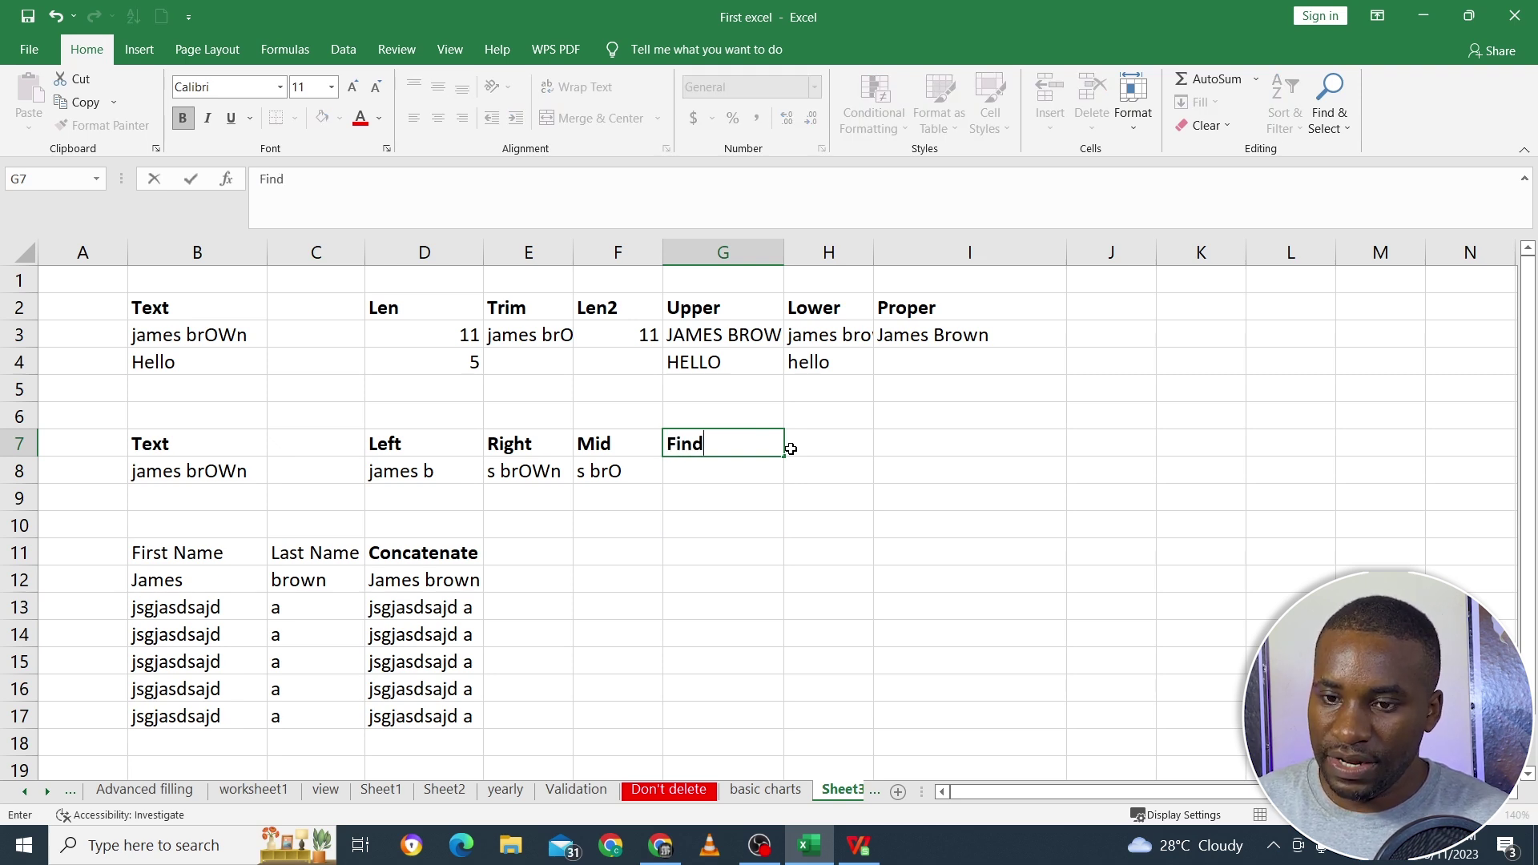
key(Return)
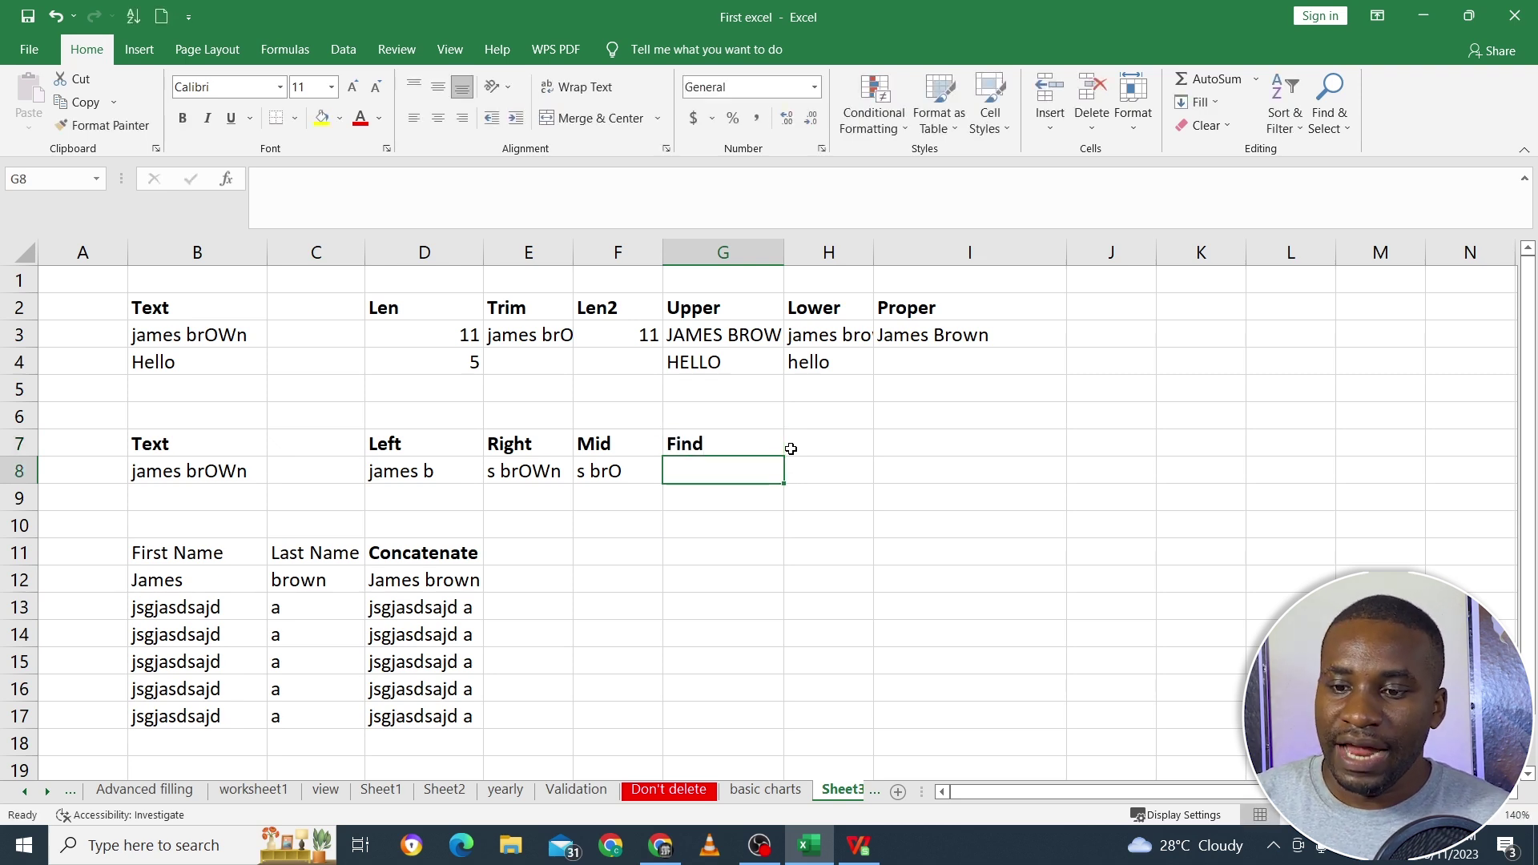
click(791, 449)
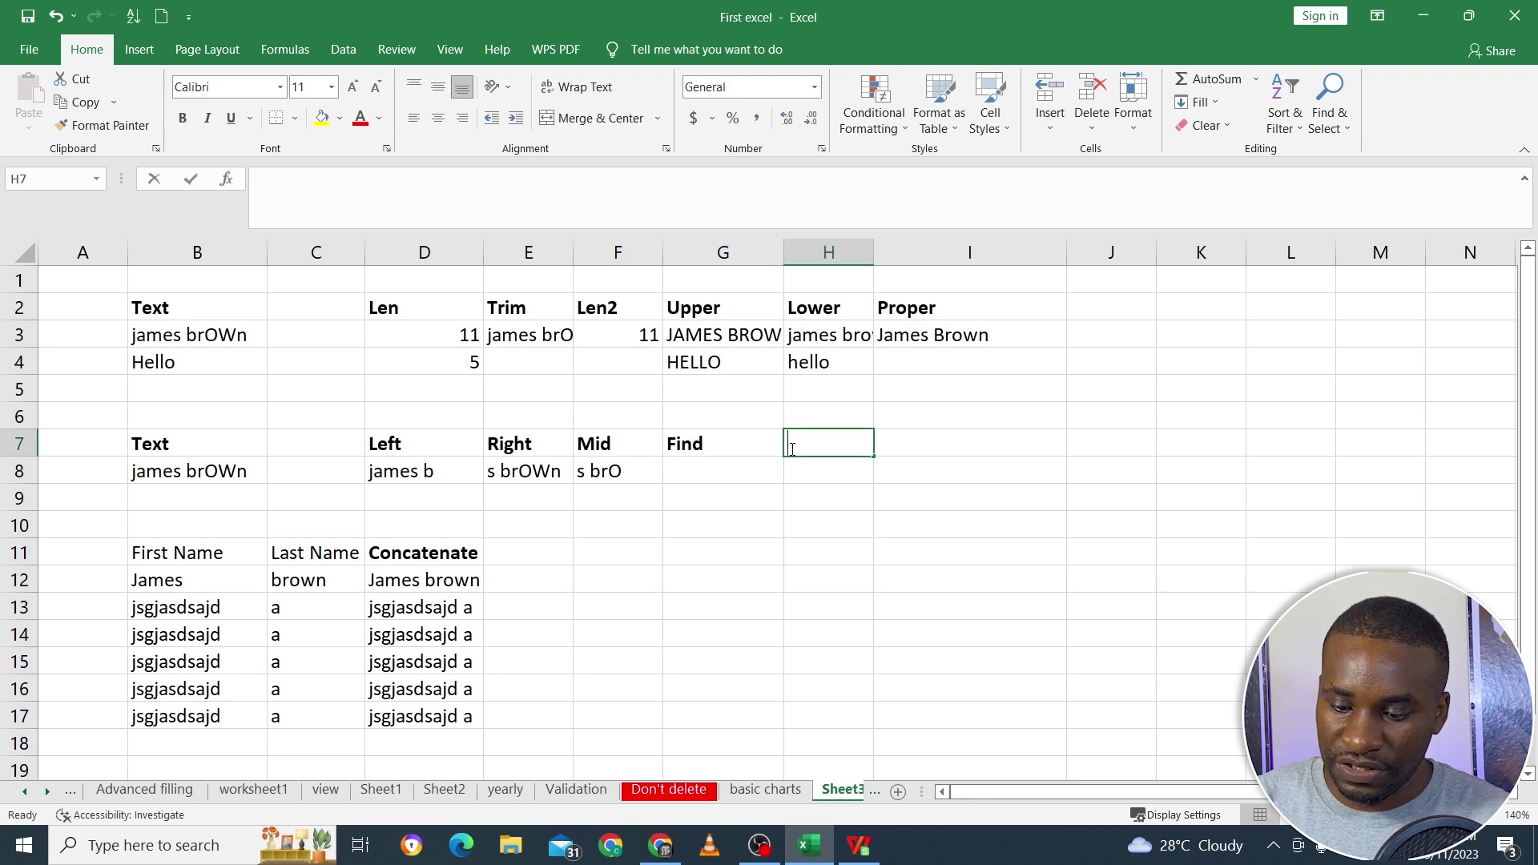
text(Substitute)
click(677, 490)
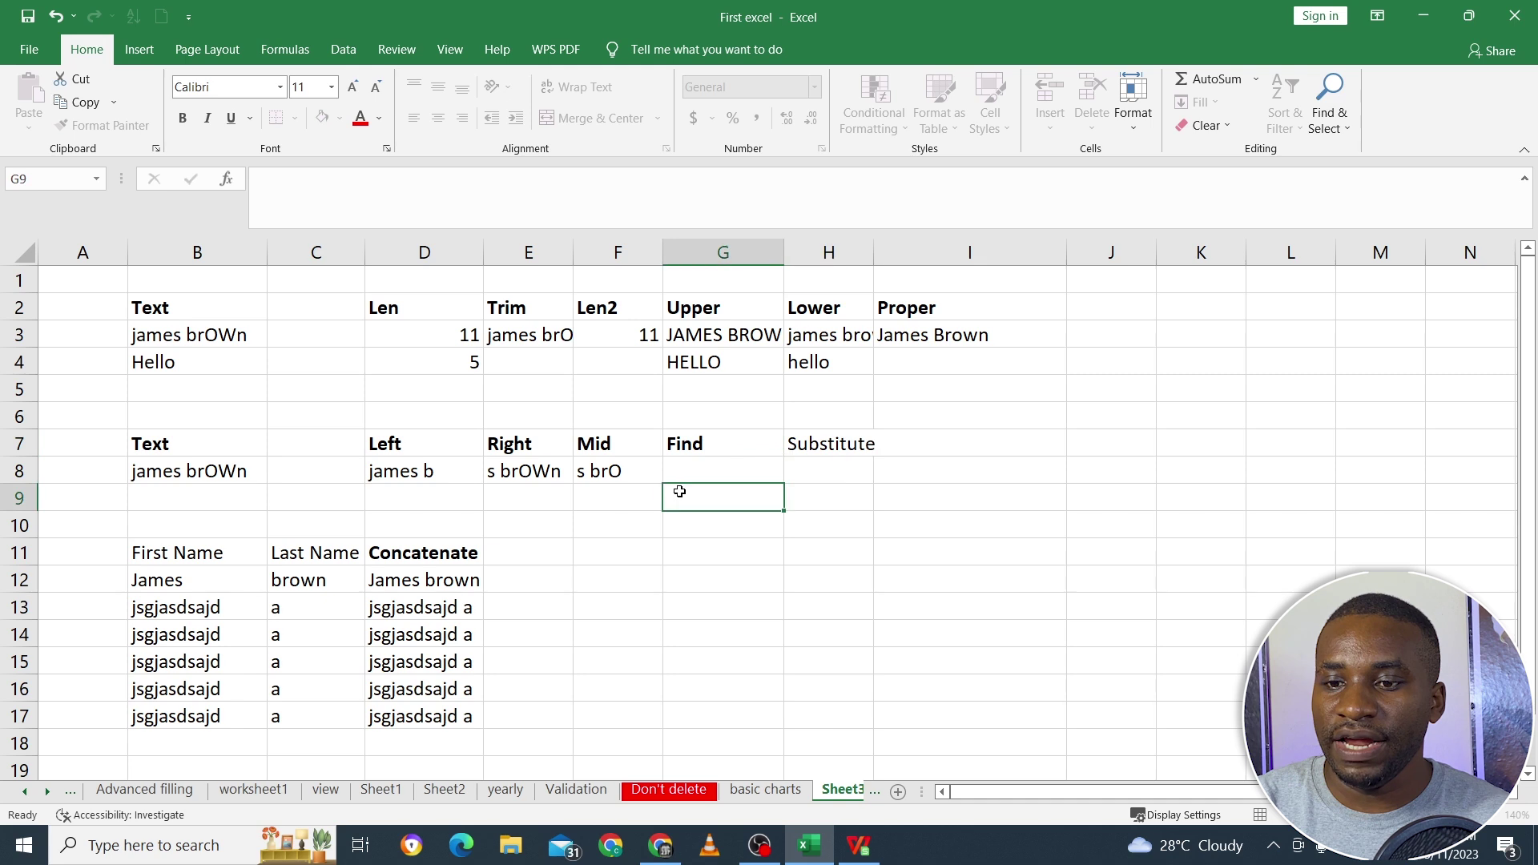
click(728, 449)
Try to enter the formula =FIND('b',B8) in G8, with the search text in single quotes.
click(720, 468)
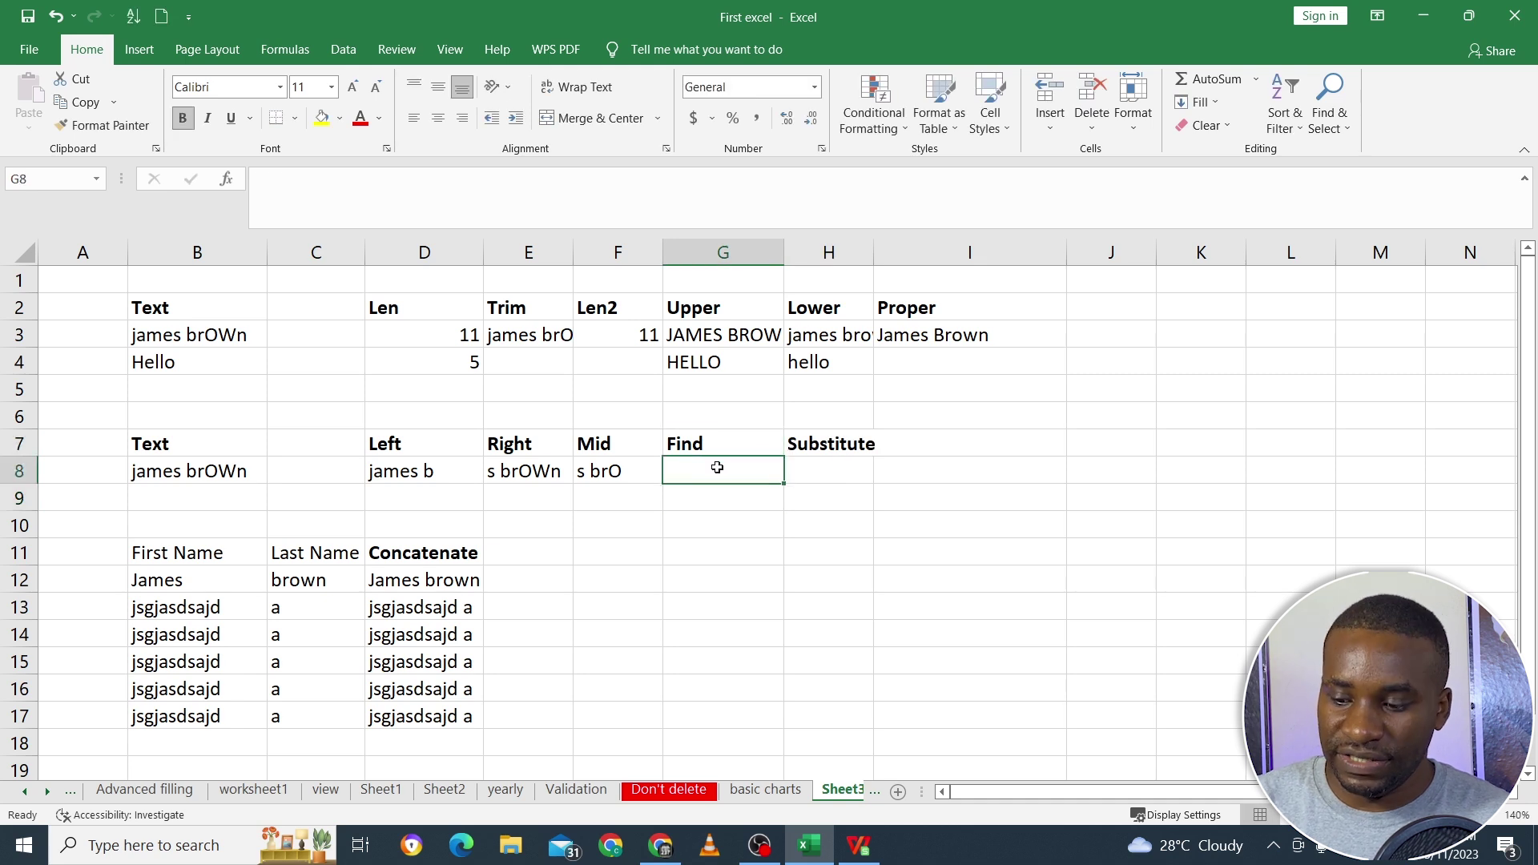
text(=find)
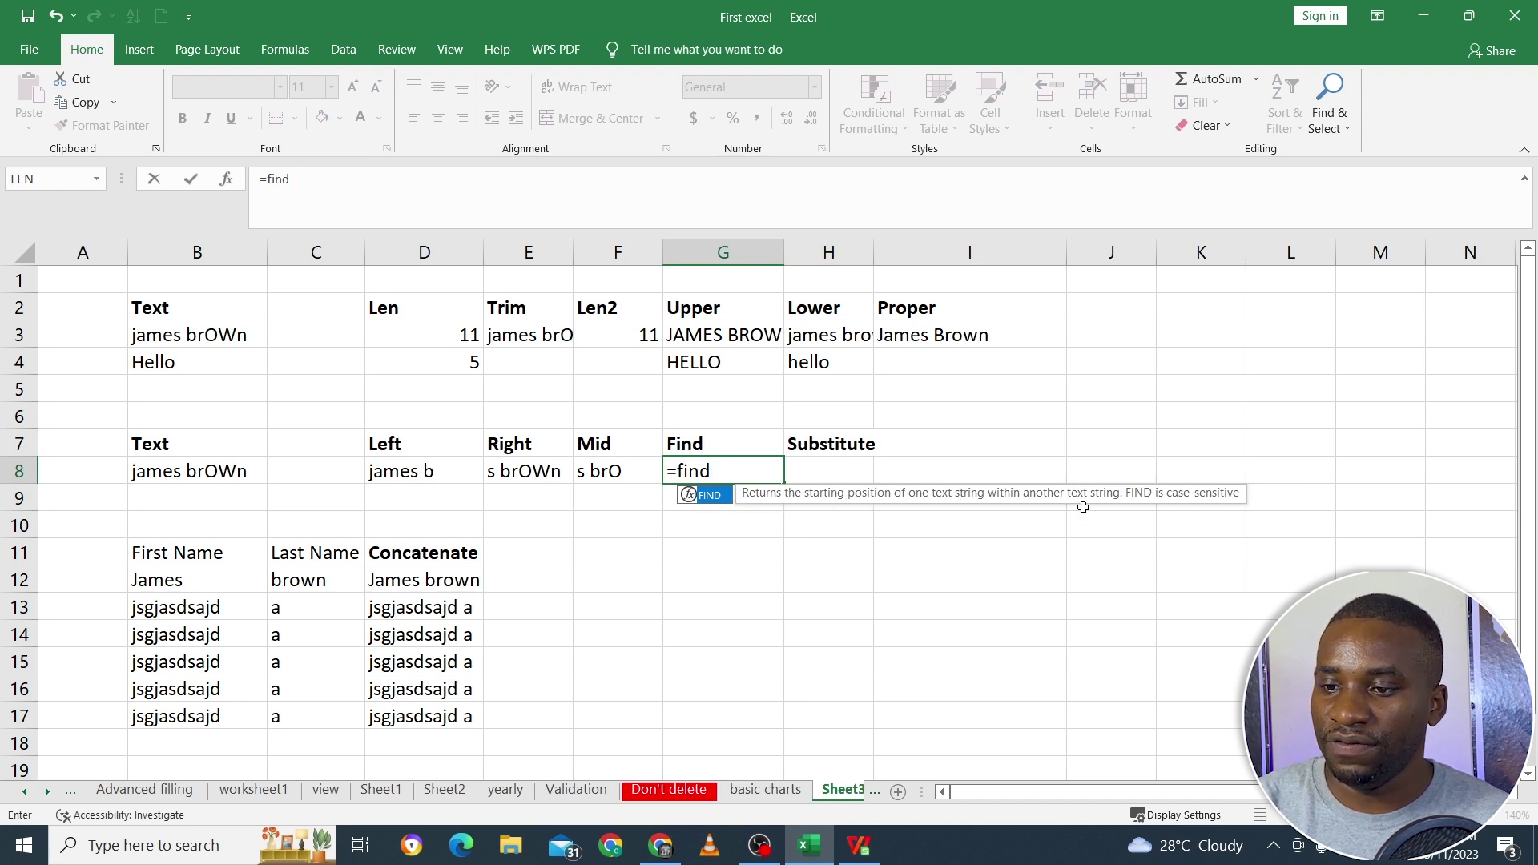
double_click(713, 491)
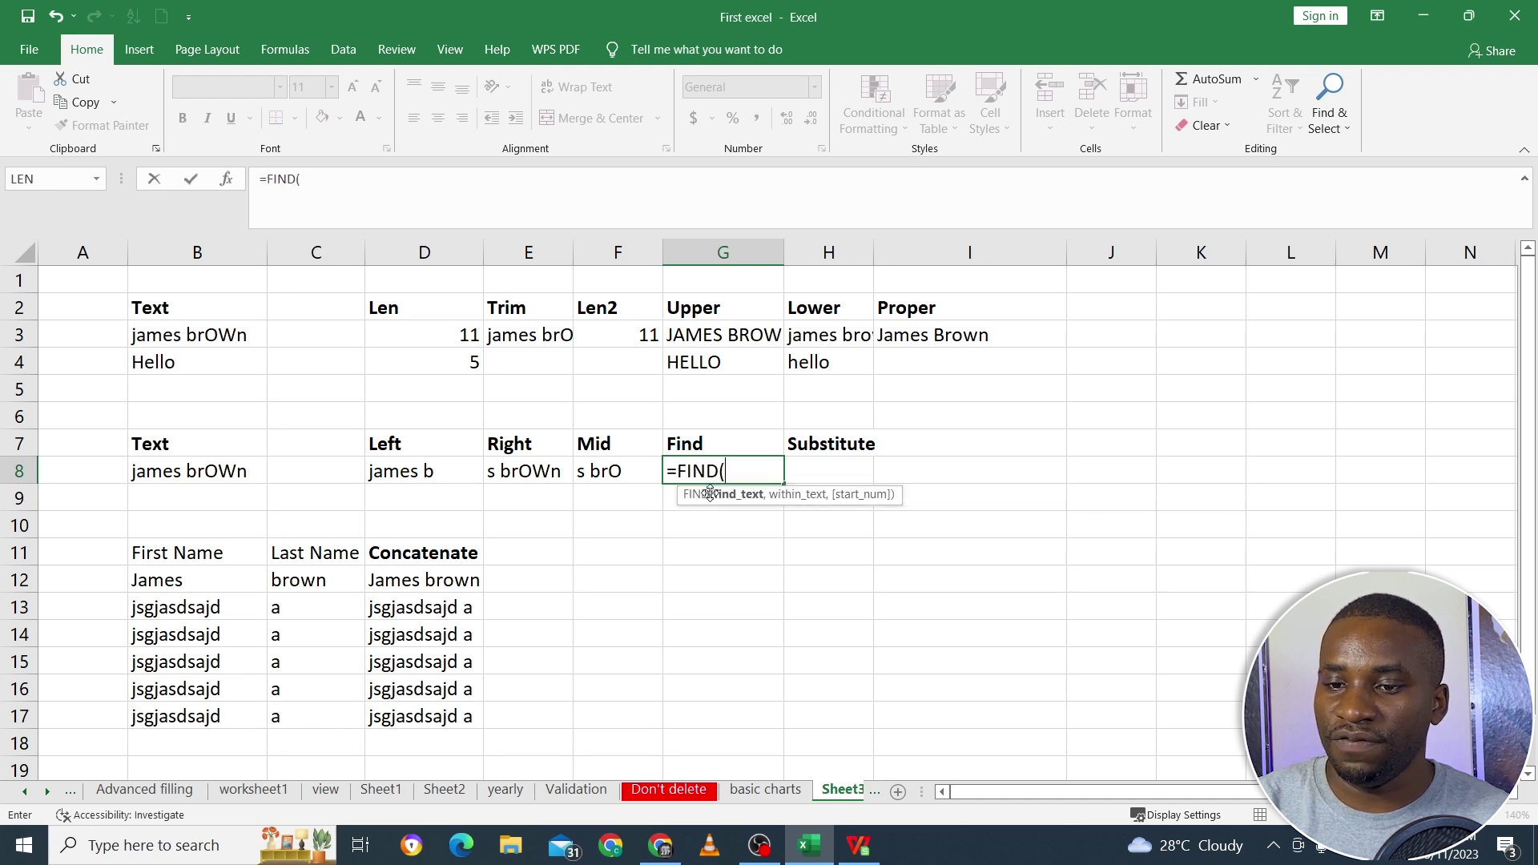
click(748, 475)
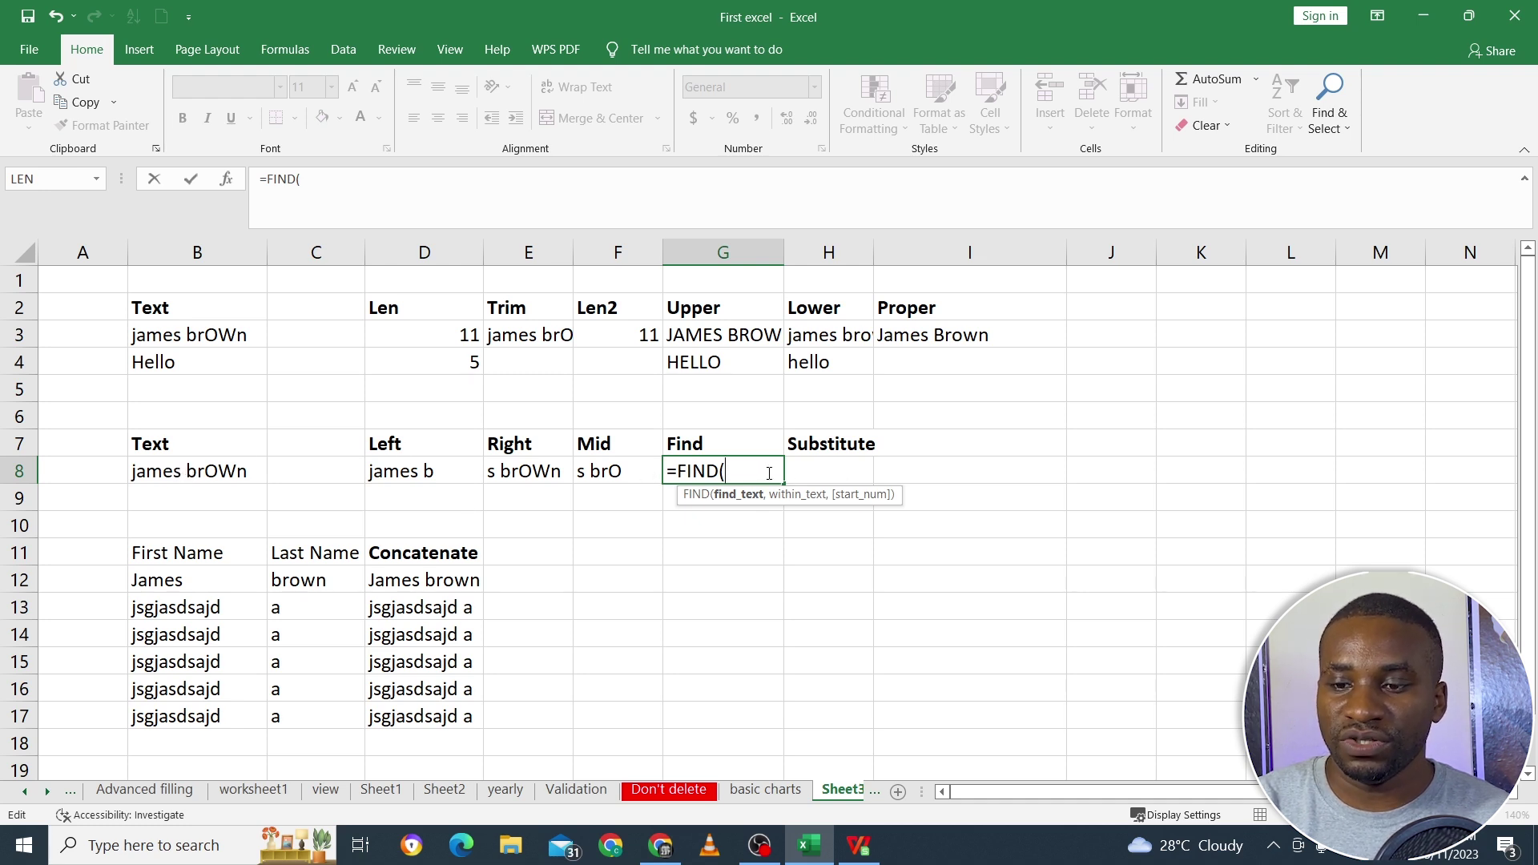
text('b)
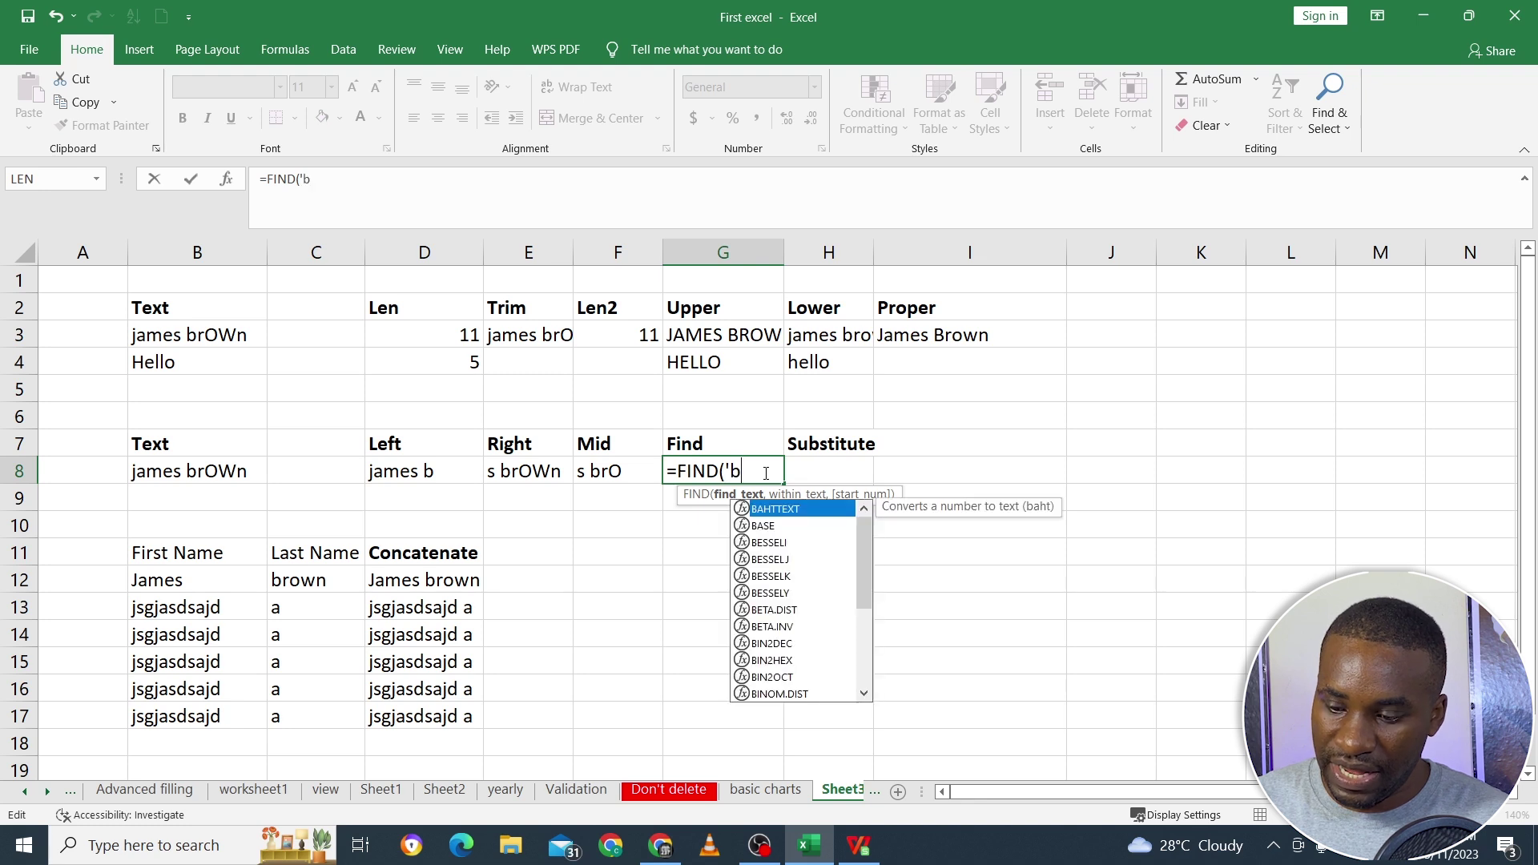
text(',)
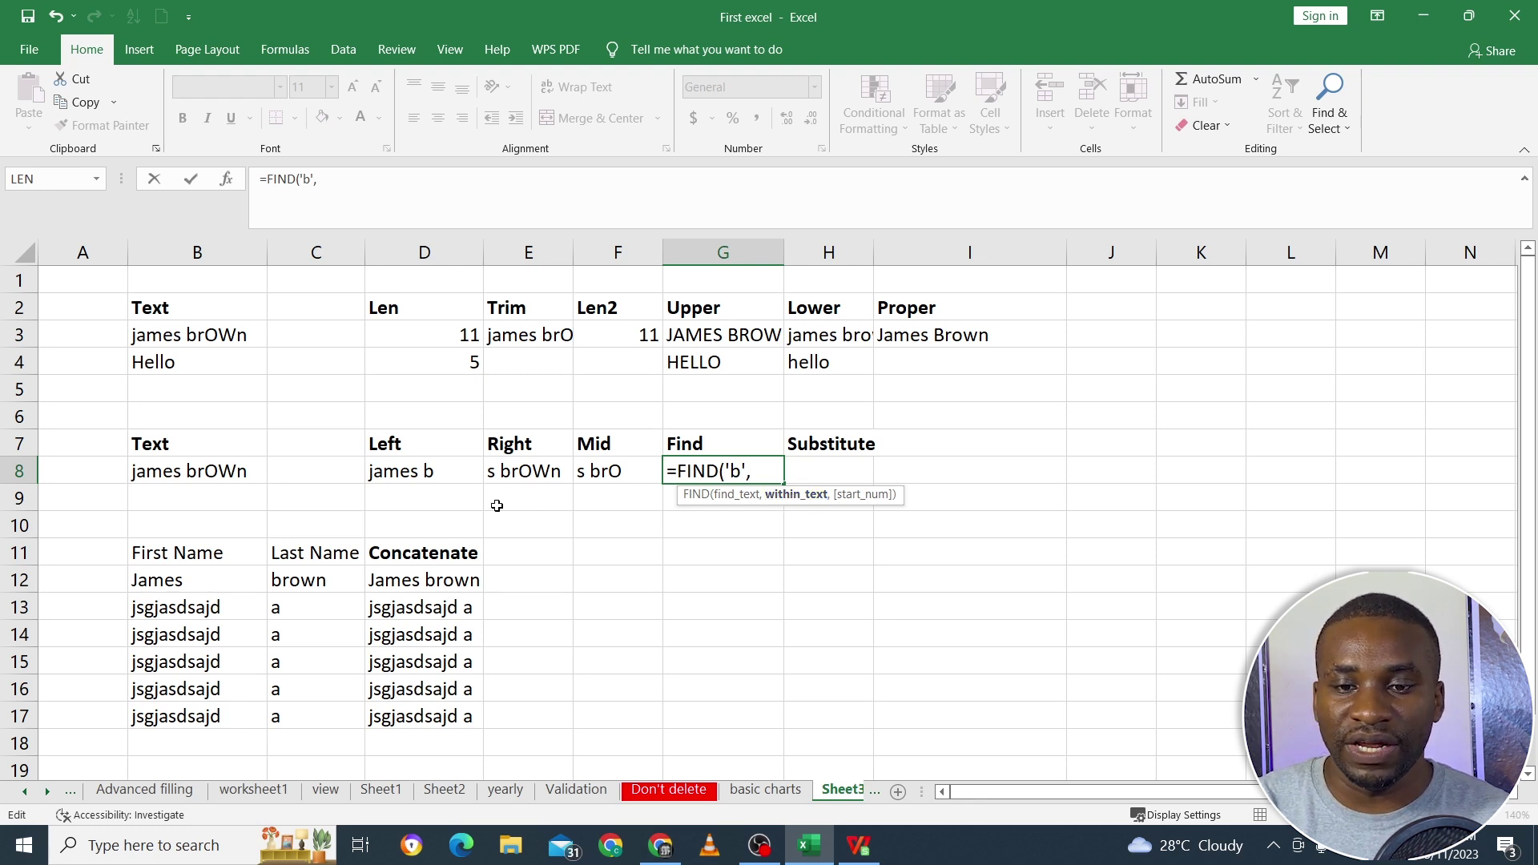
click(207, 472)
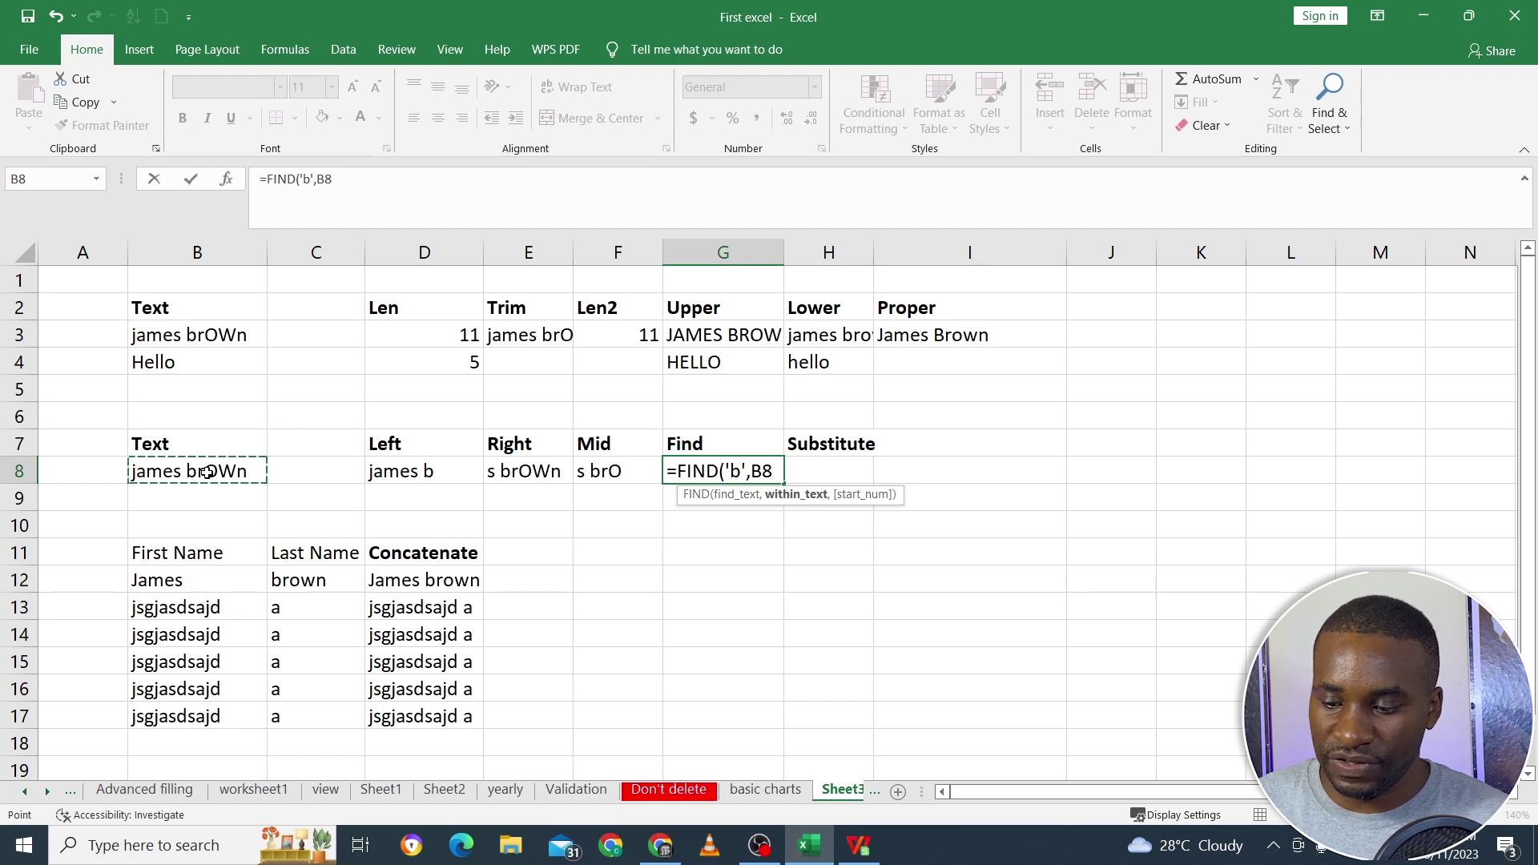
text())
key(Return)
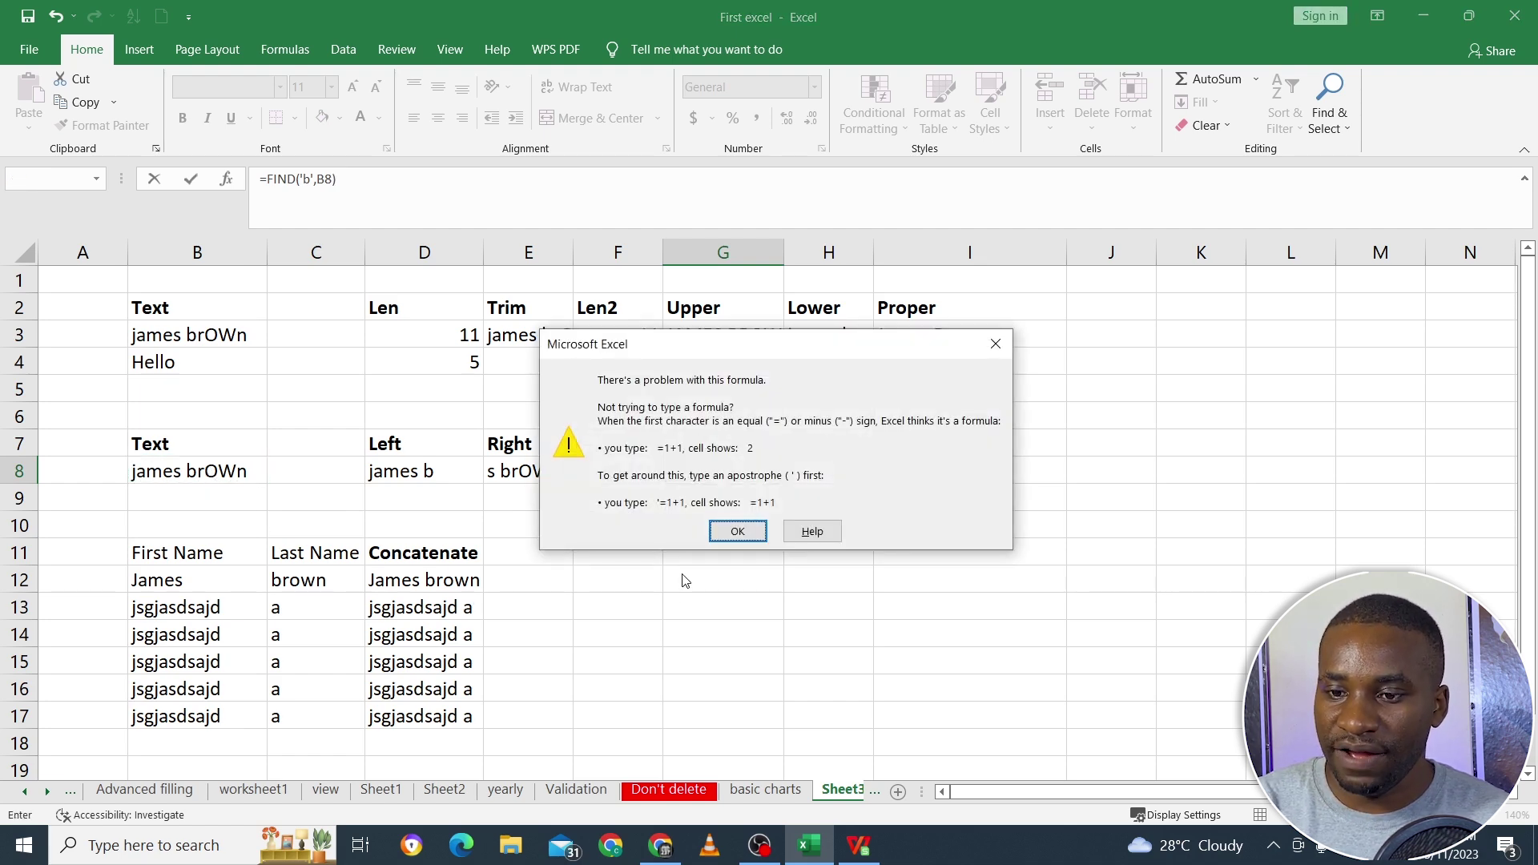
click(745, 534)
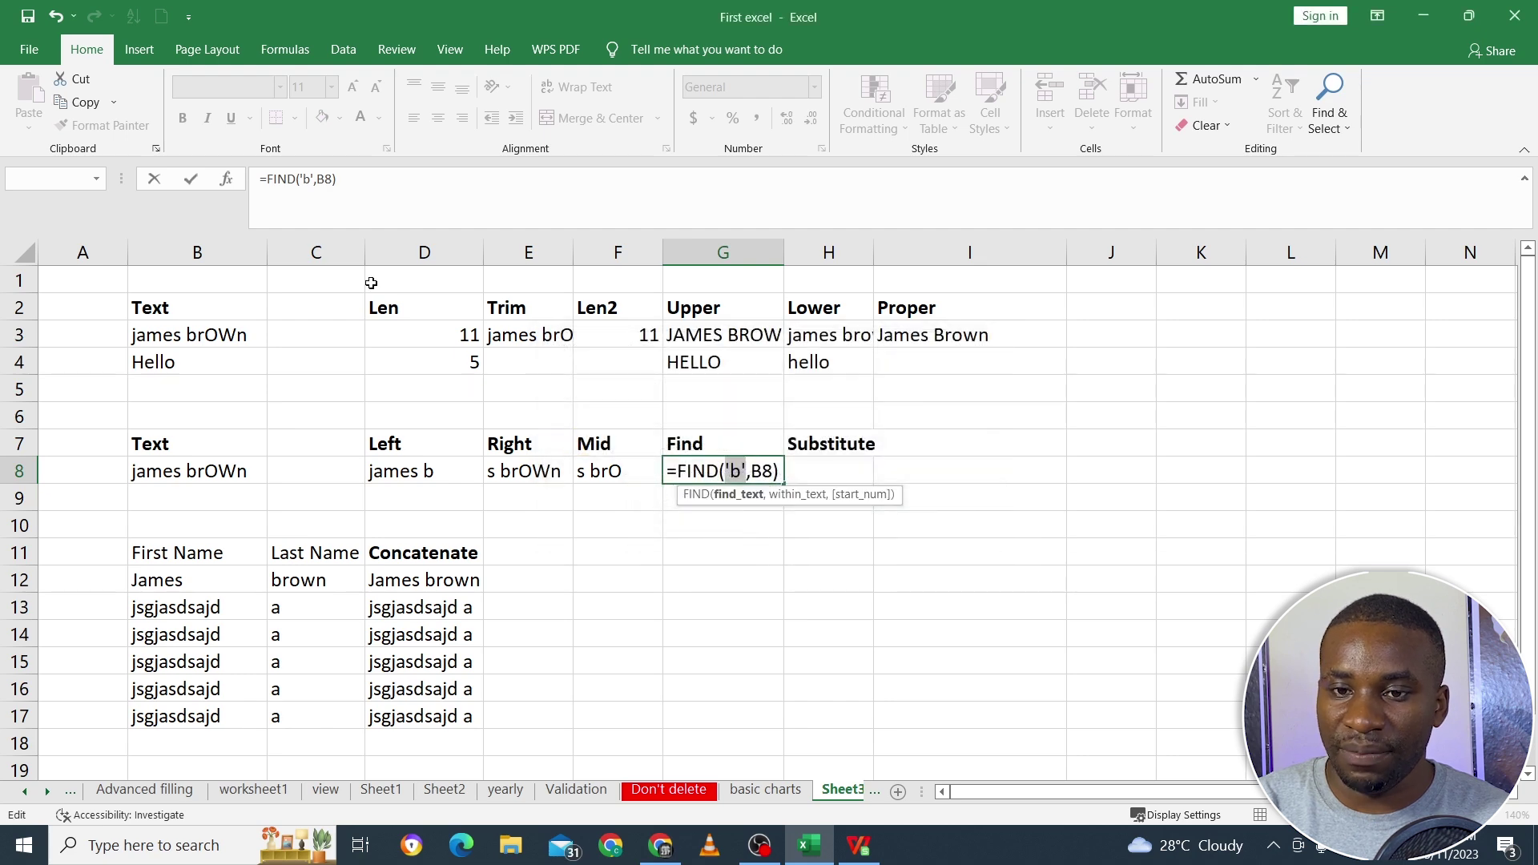
Replace the single quotes around b with double quotes, making G8's formula =FIND("b",B8).
click(302, 178)
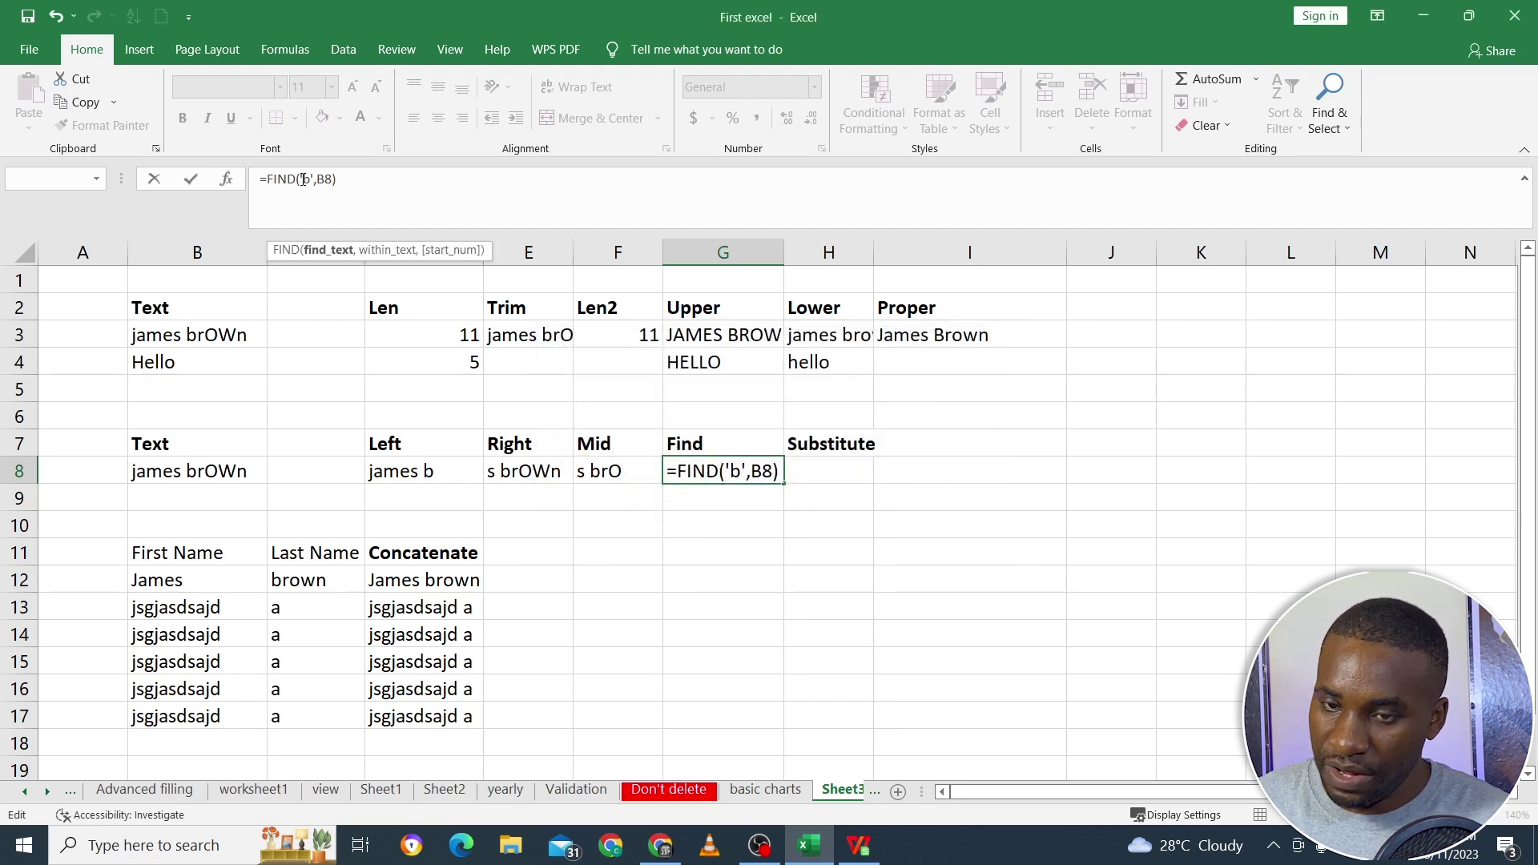
key(Delete)
text(")
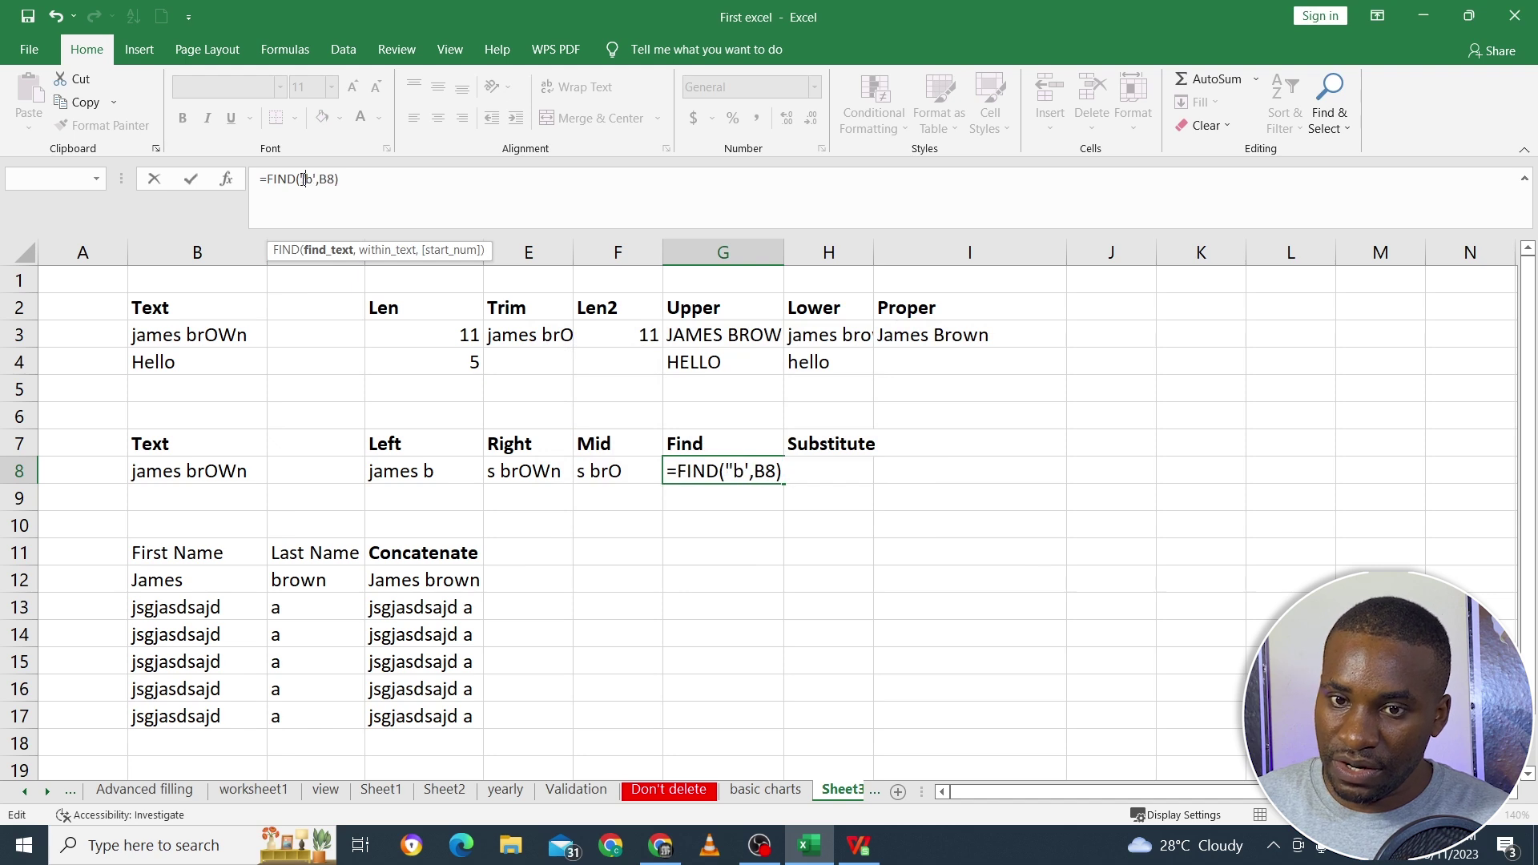
key(Right)
key(Right)
key(BackSpace)
text(")
key(Return)
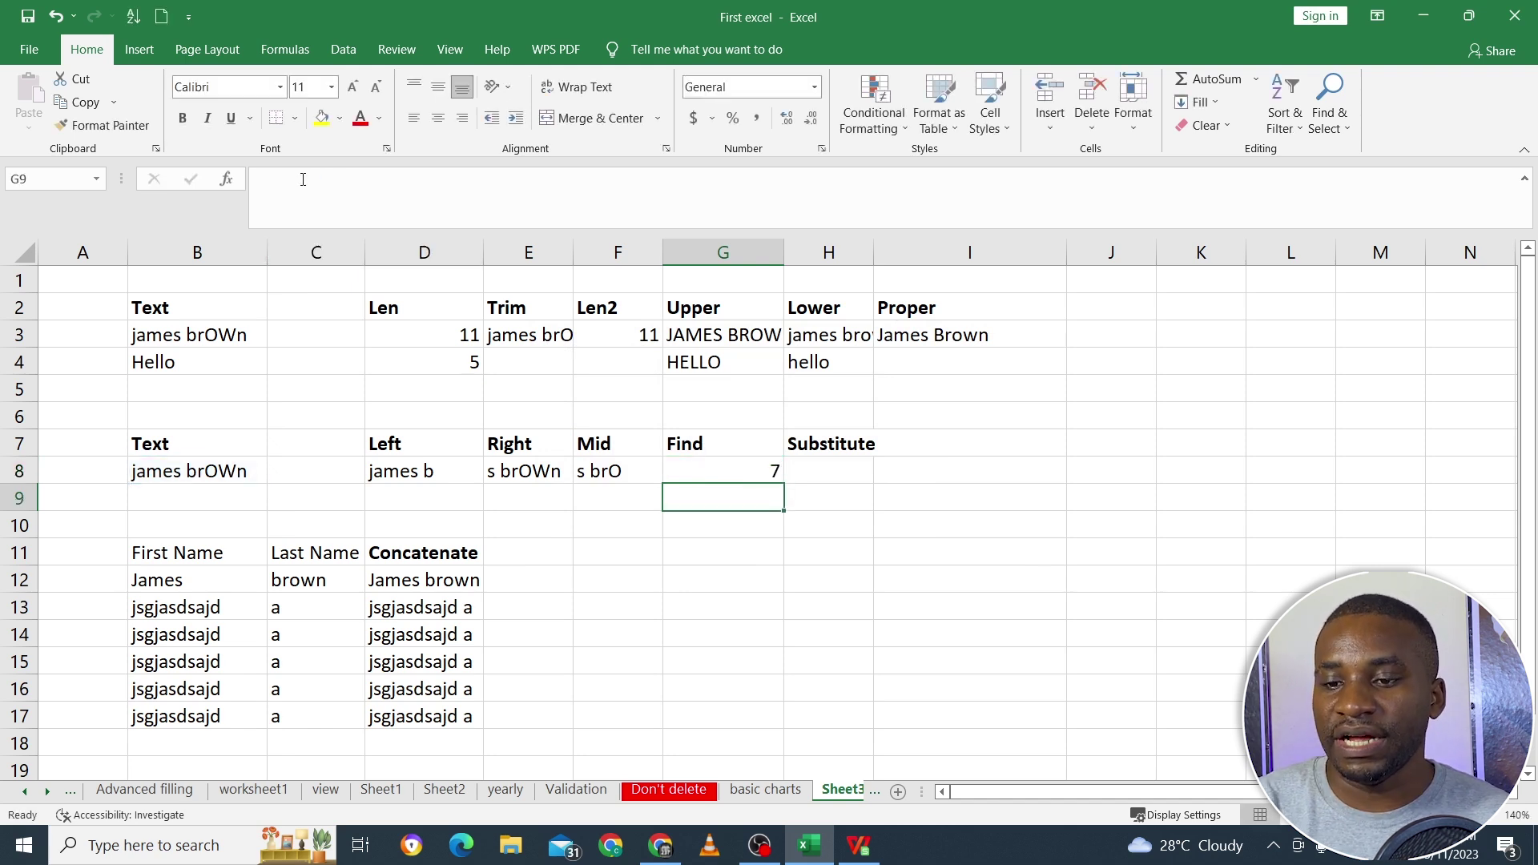
Change the search text in G8's FIND formula to m, giving =FIND("m",B8).
click(745, 465)
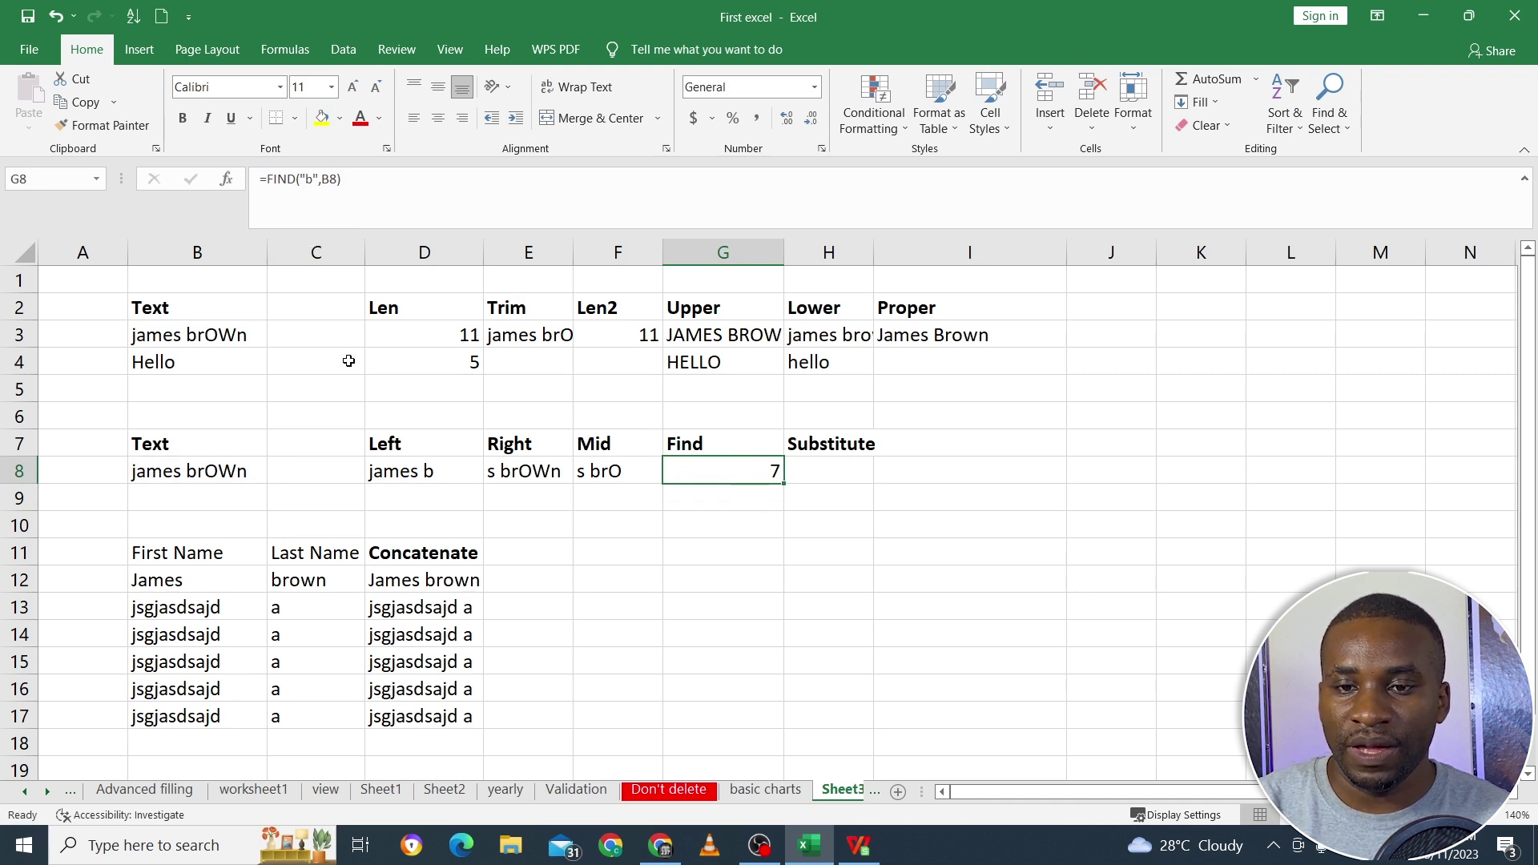
click(313, 178)
key(BackSpace)
text(m)
key(Return)
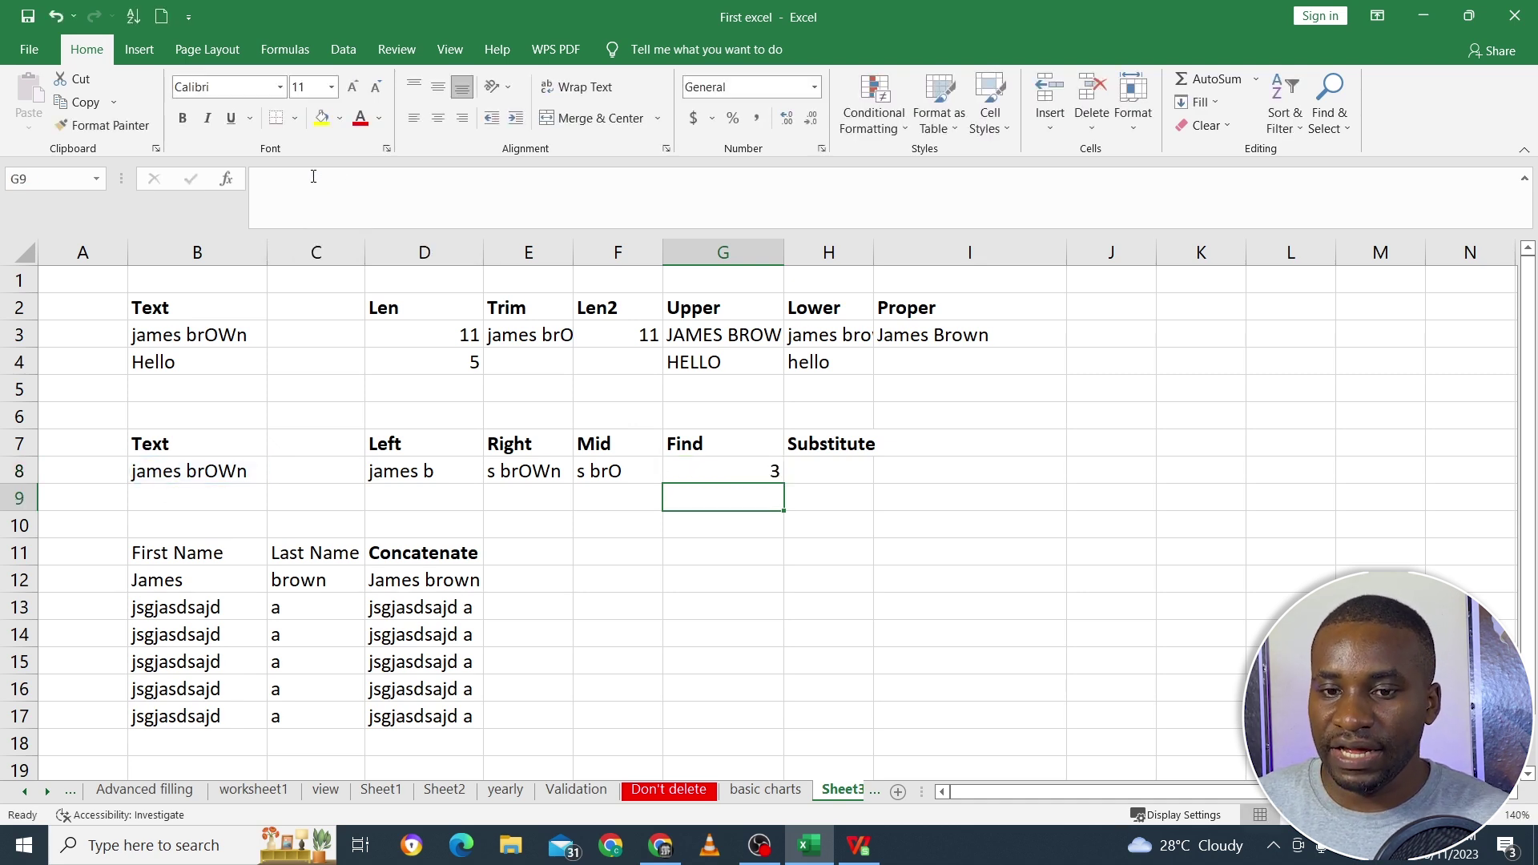
Extend the search text in G8's FIND formula to mes, giving =FIND("mes",B8).
click(730, 470)
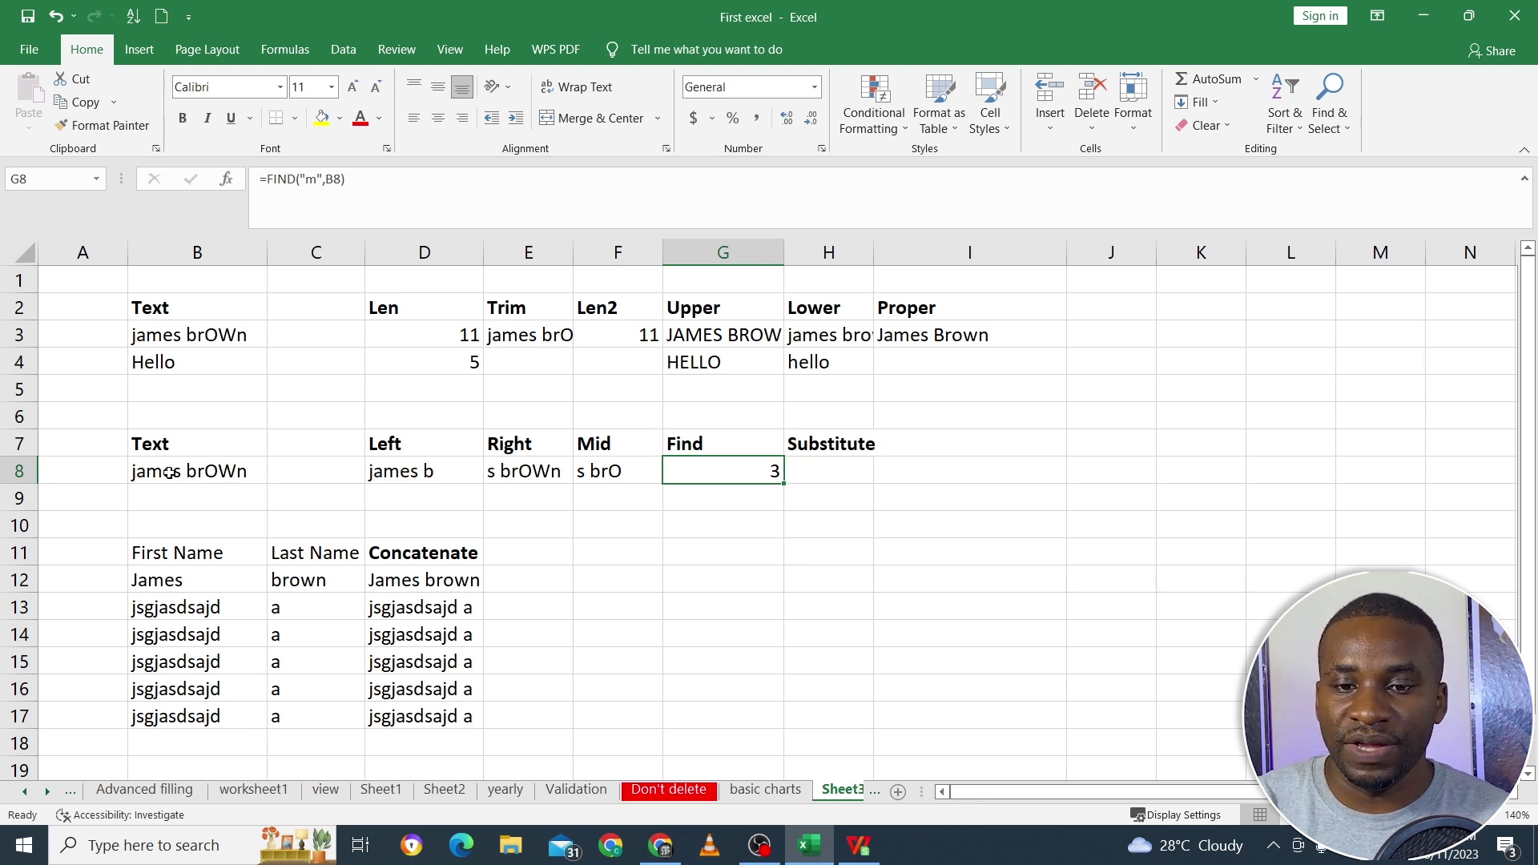
click(315, 179)
text(es)
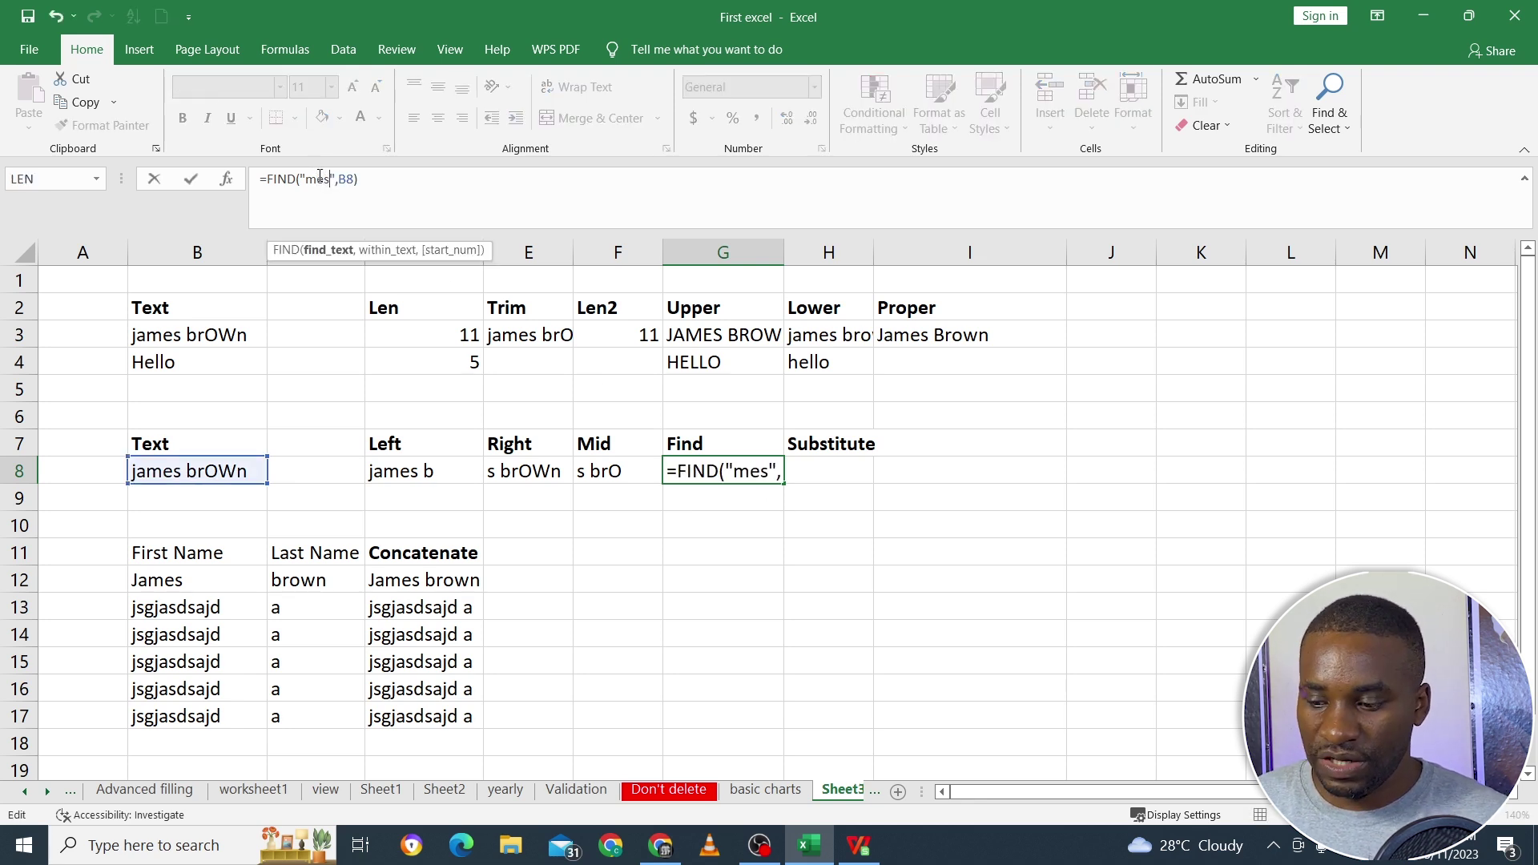
key(Return)
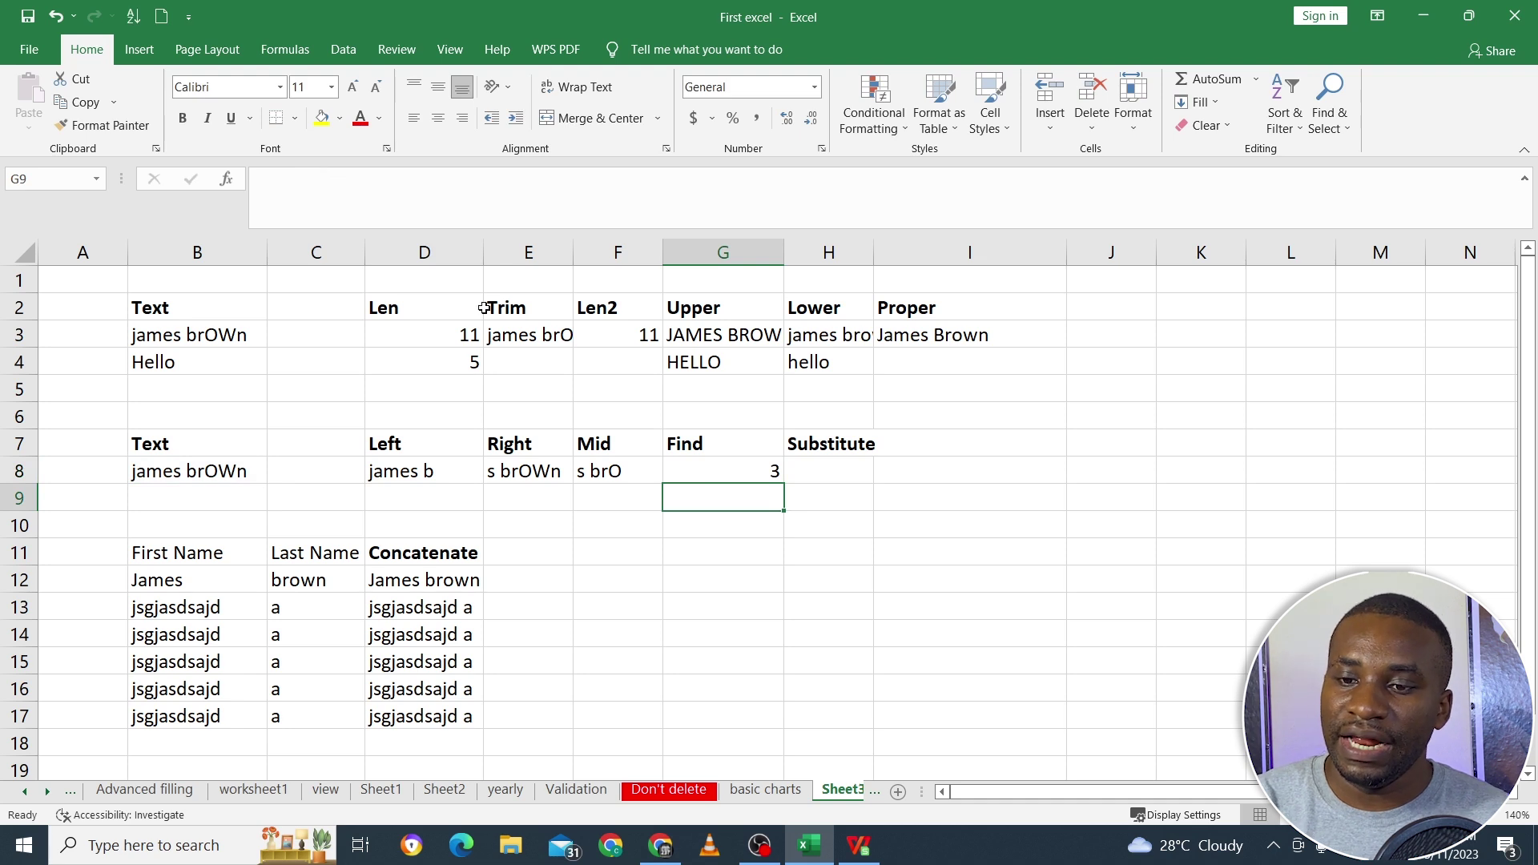
click(717, 476)
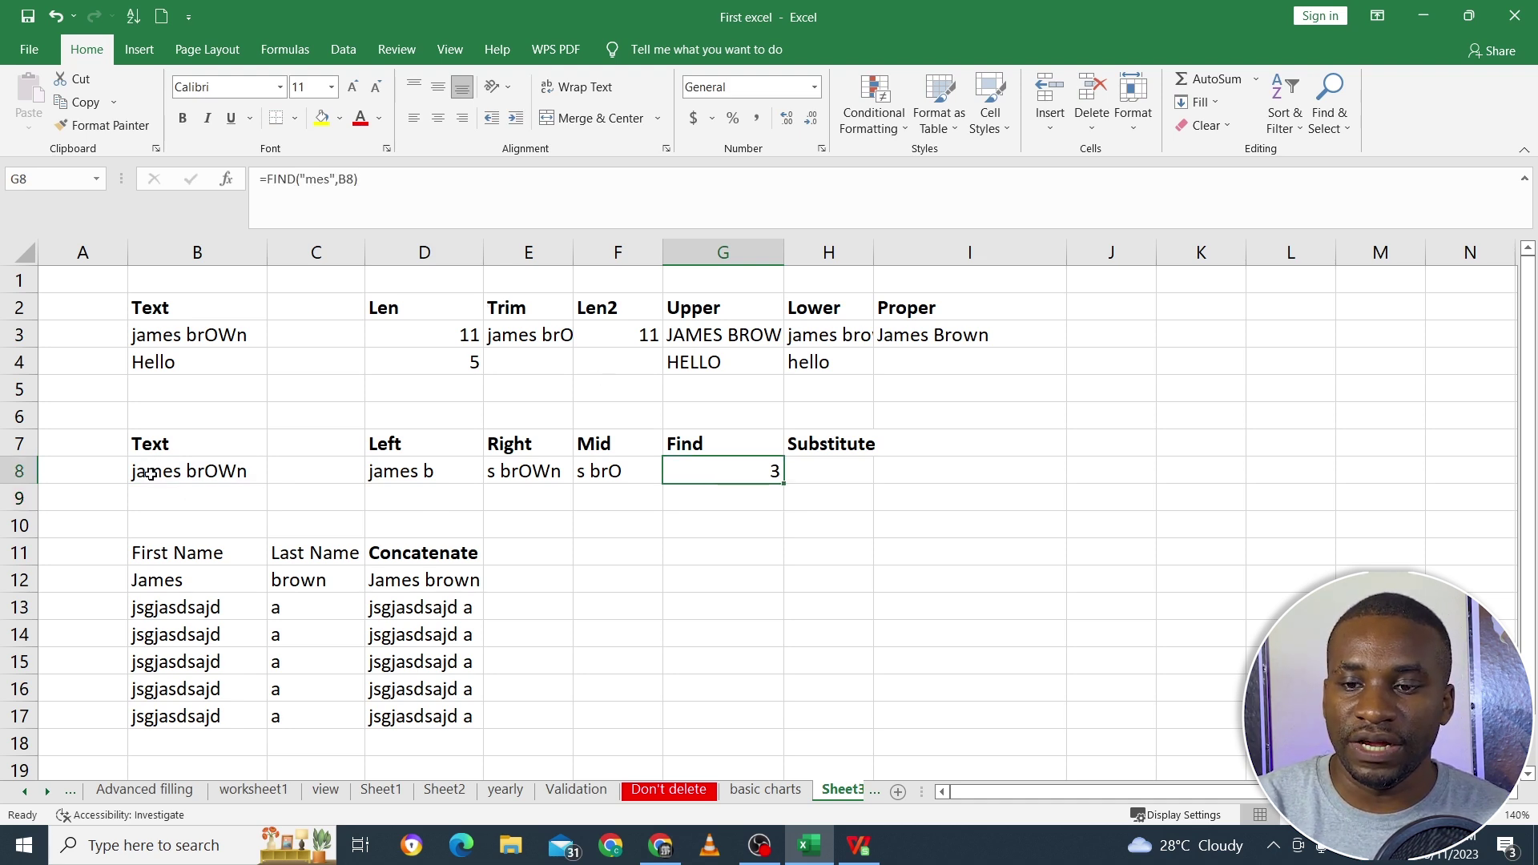
Replace the first letter of the sample text in B8 with a capital D.
click(839, 474)
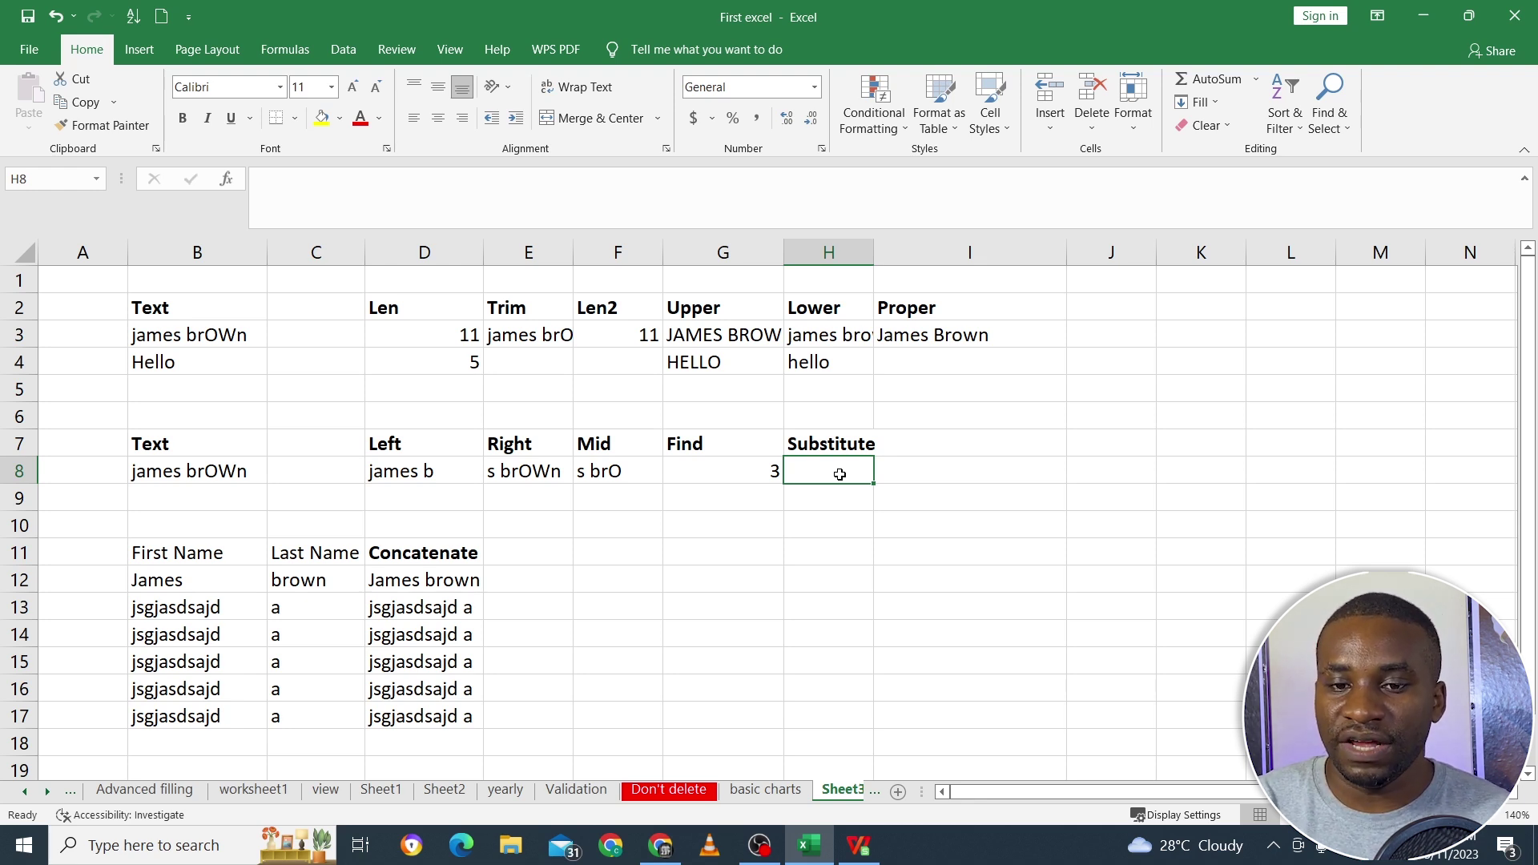
double_click(133, 472)
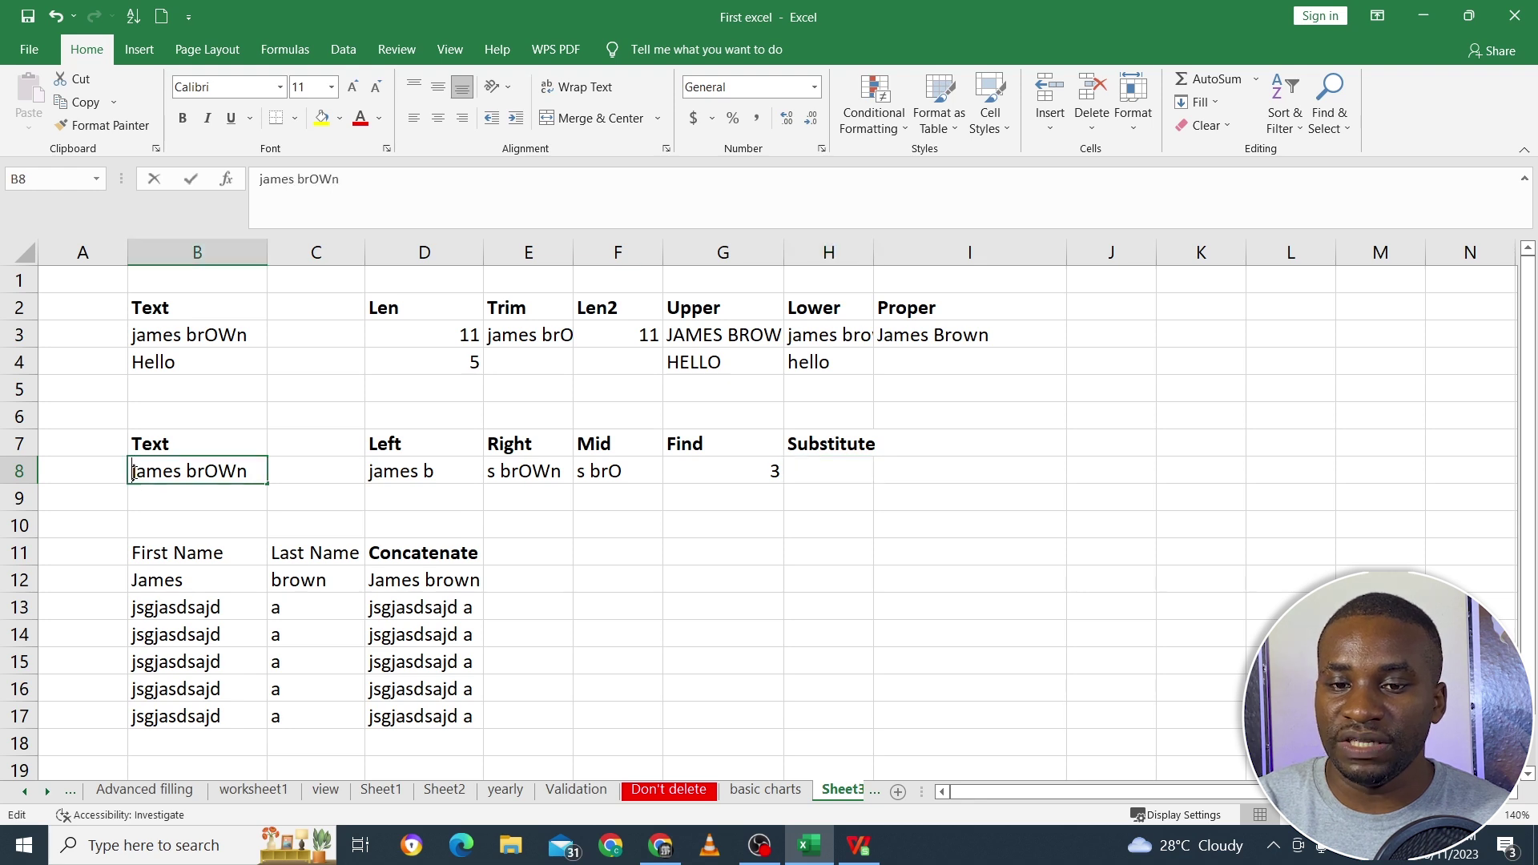
text(d)
key(Delete)
key(BackSpace)
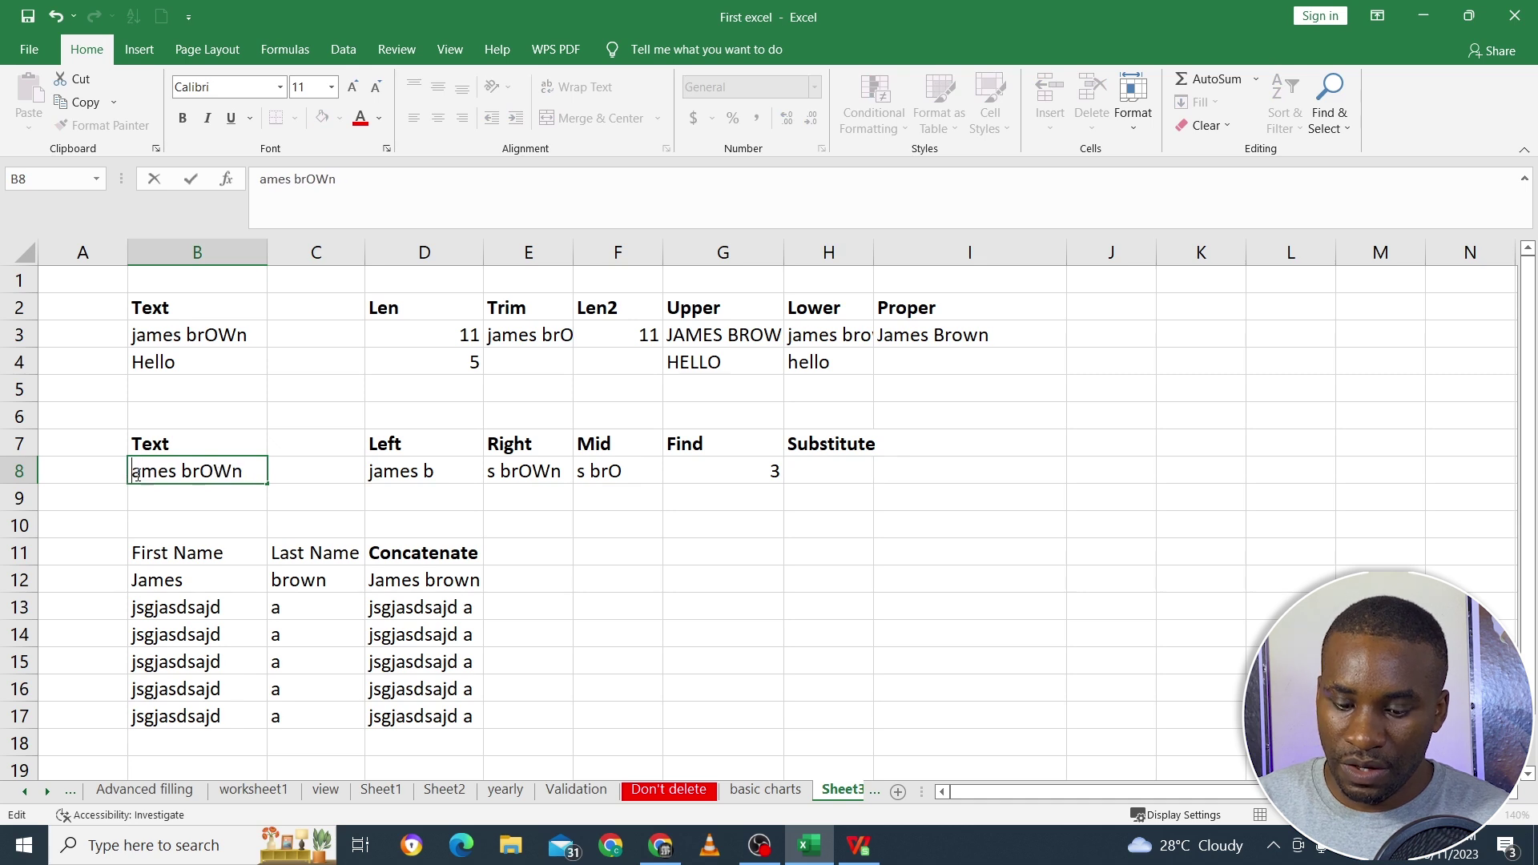
text(D)
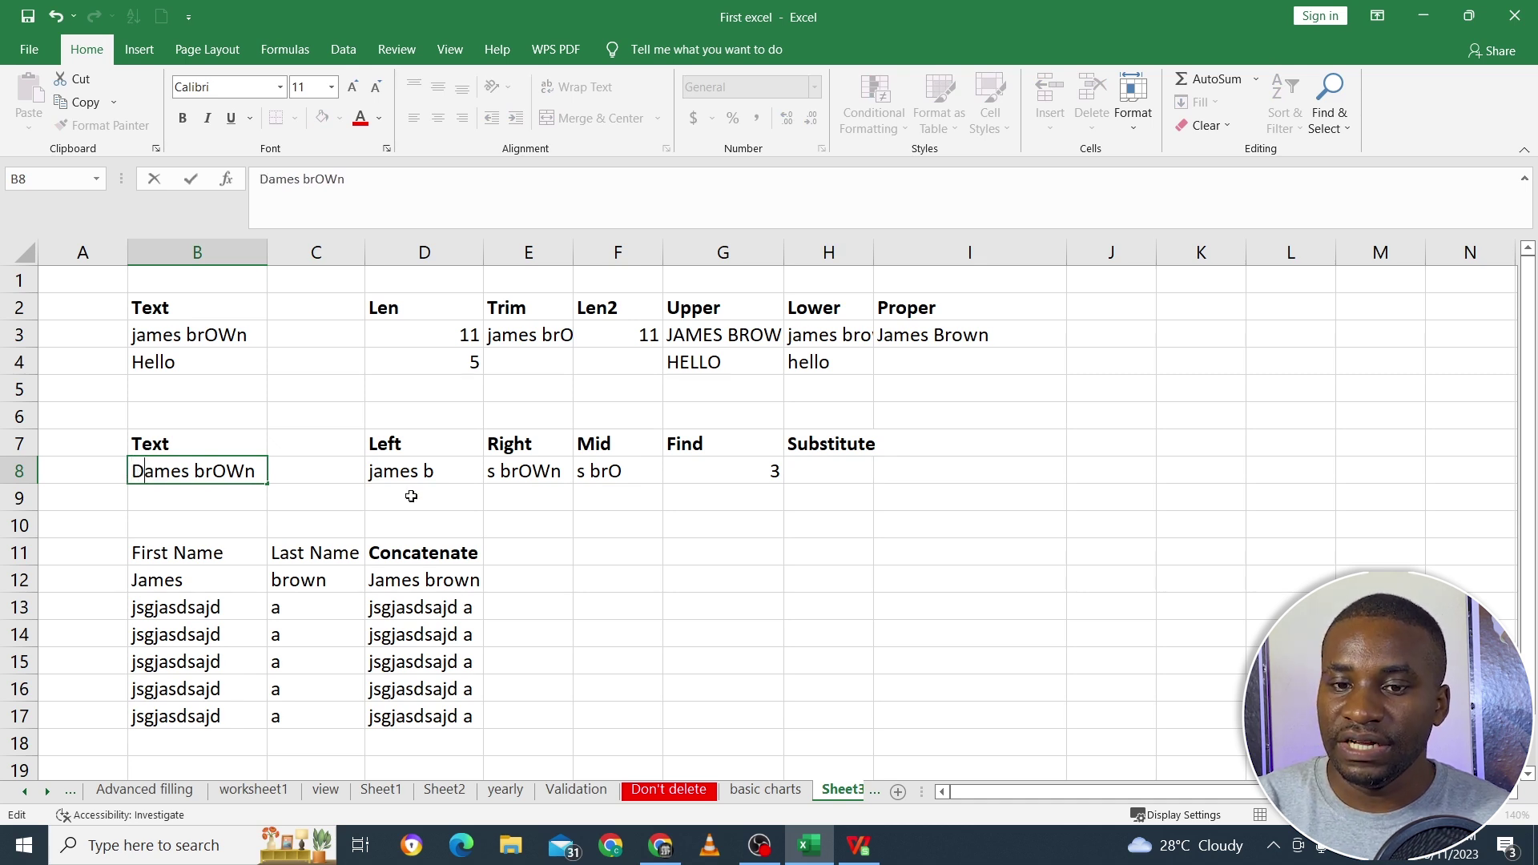
click(769, 570)
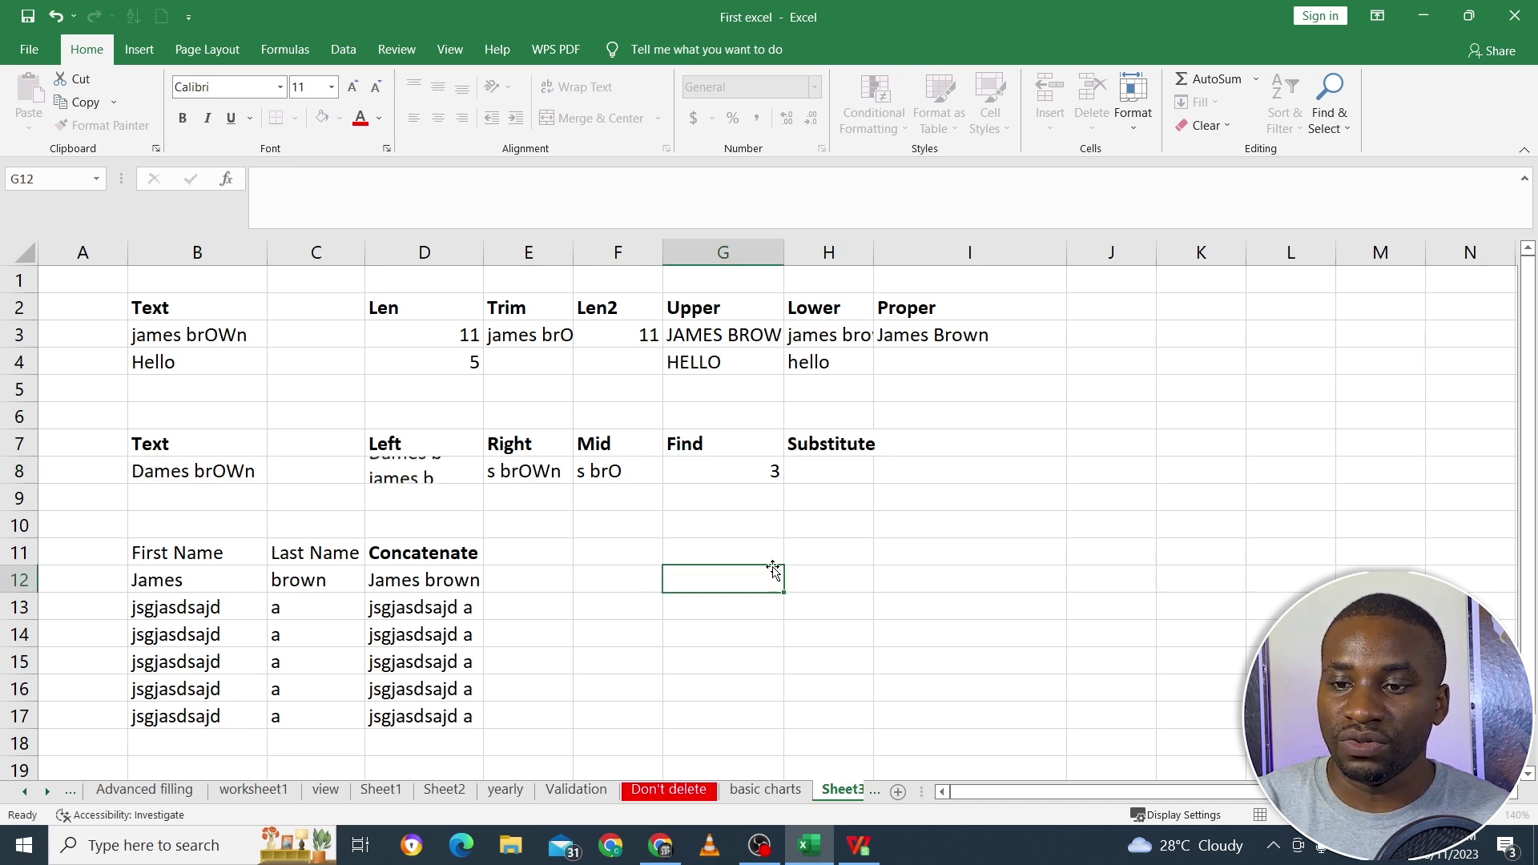
Enter the formula =SUBSTITUTE(B8,"D","J") in cell H8 under the Substitute heading.
click(832, 476)
text(=su)
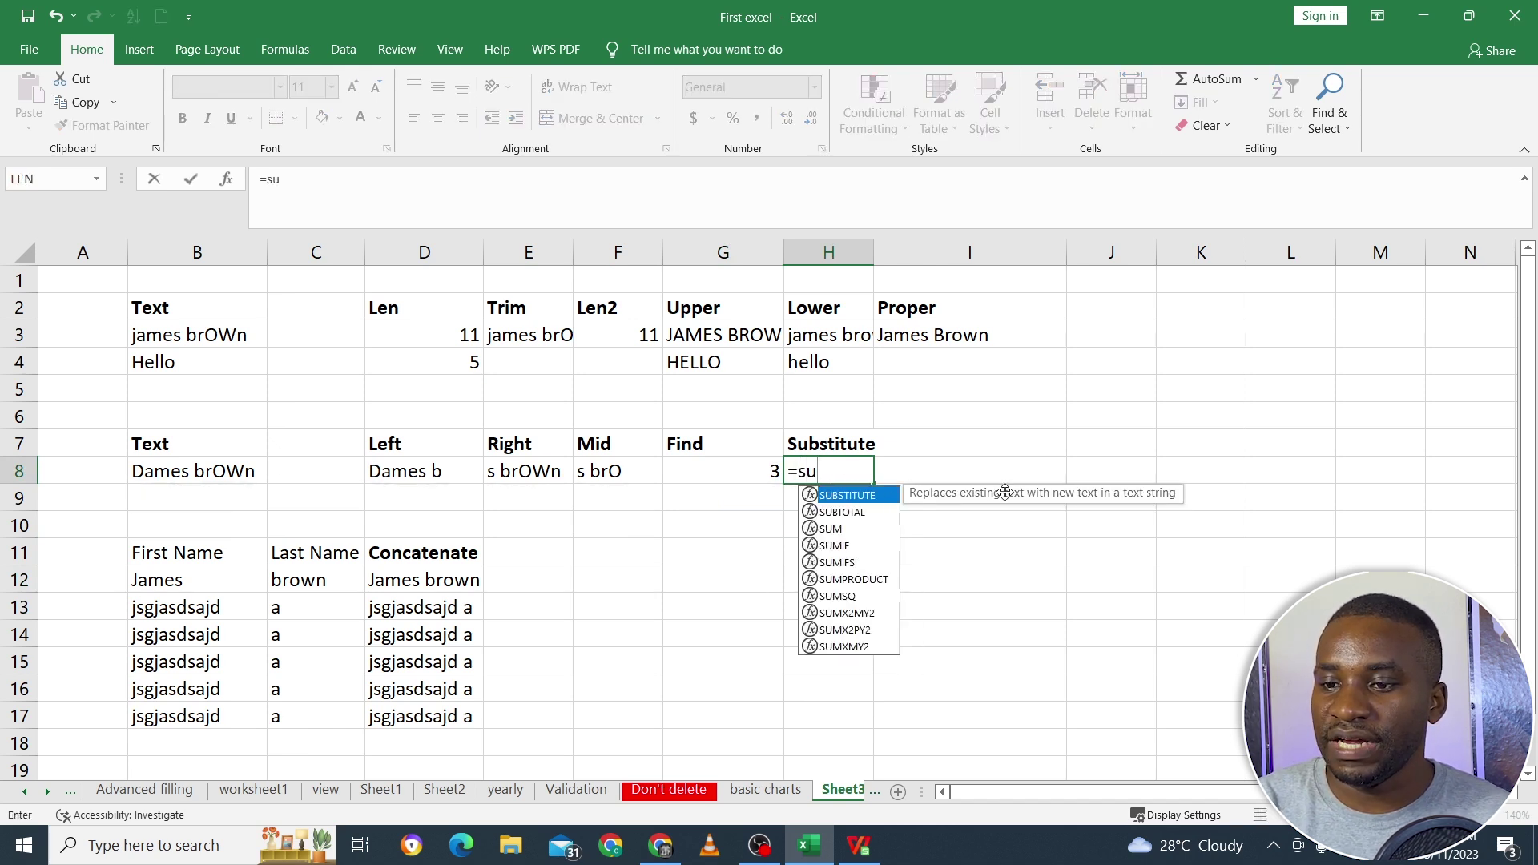
double_click(868, 497)
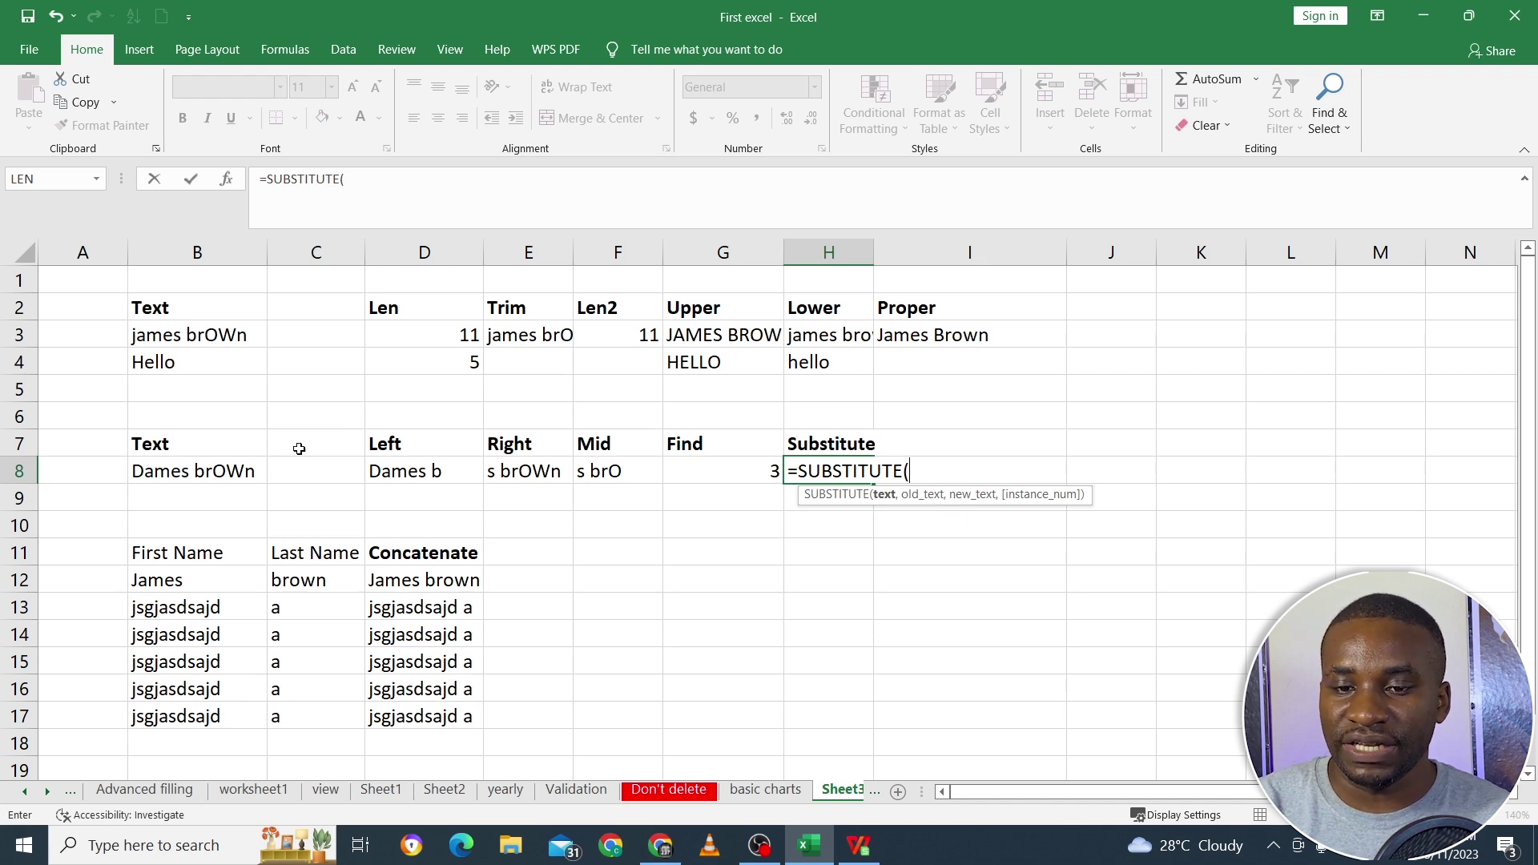
click(222, 470)
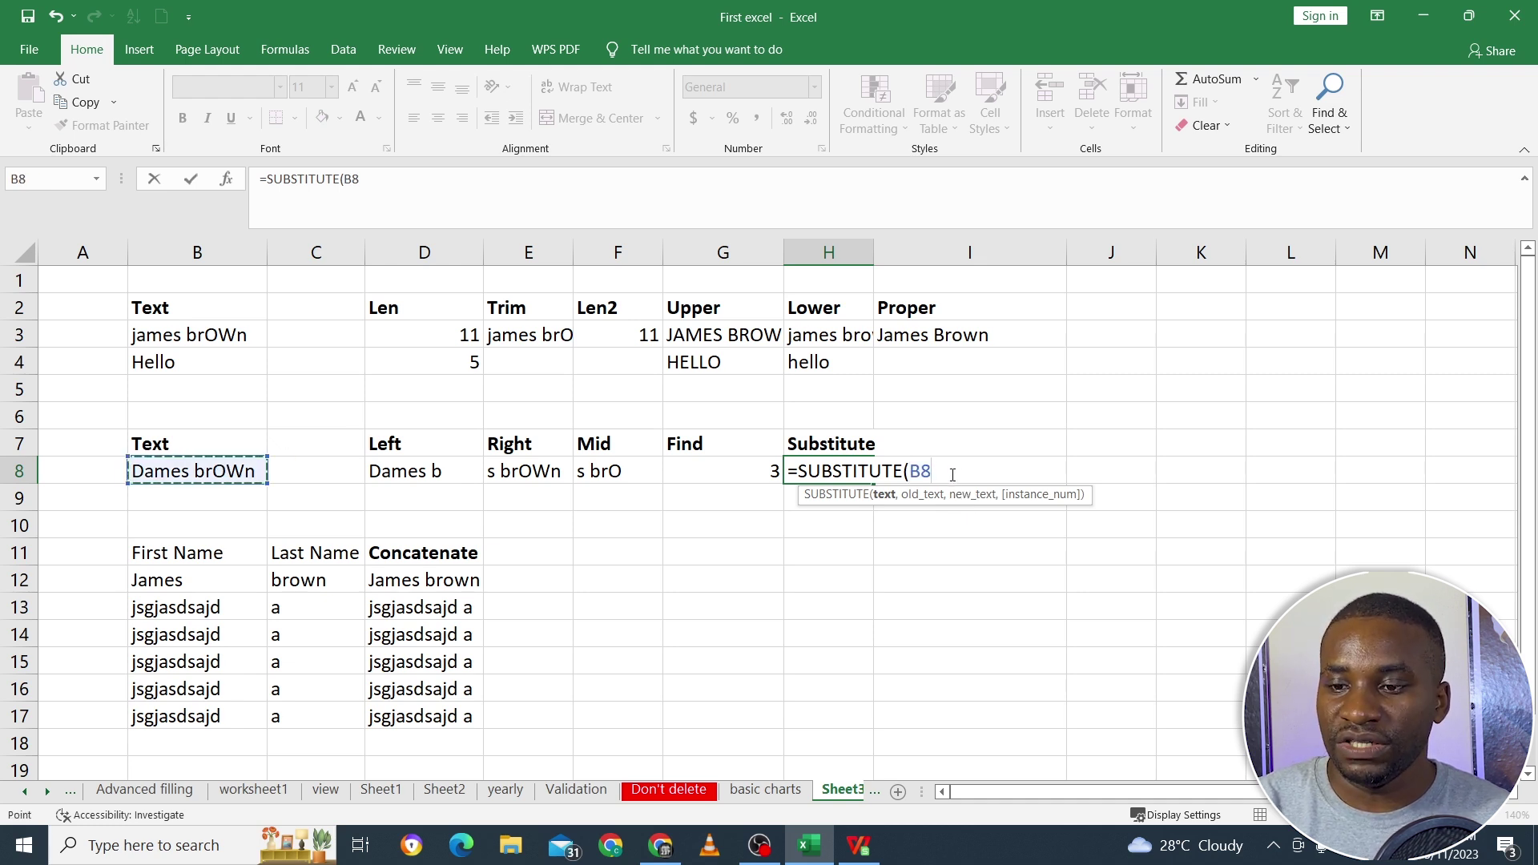
text(,")
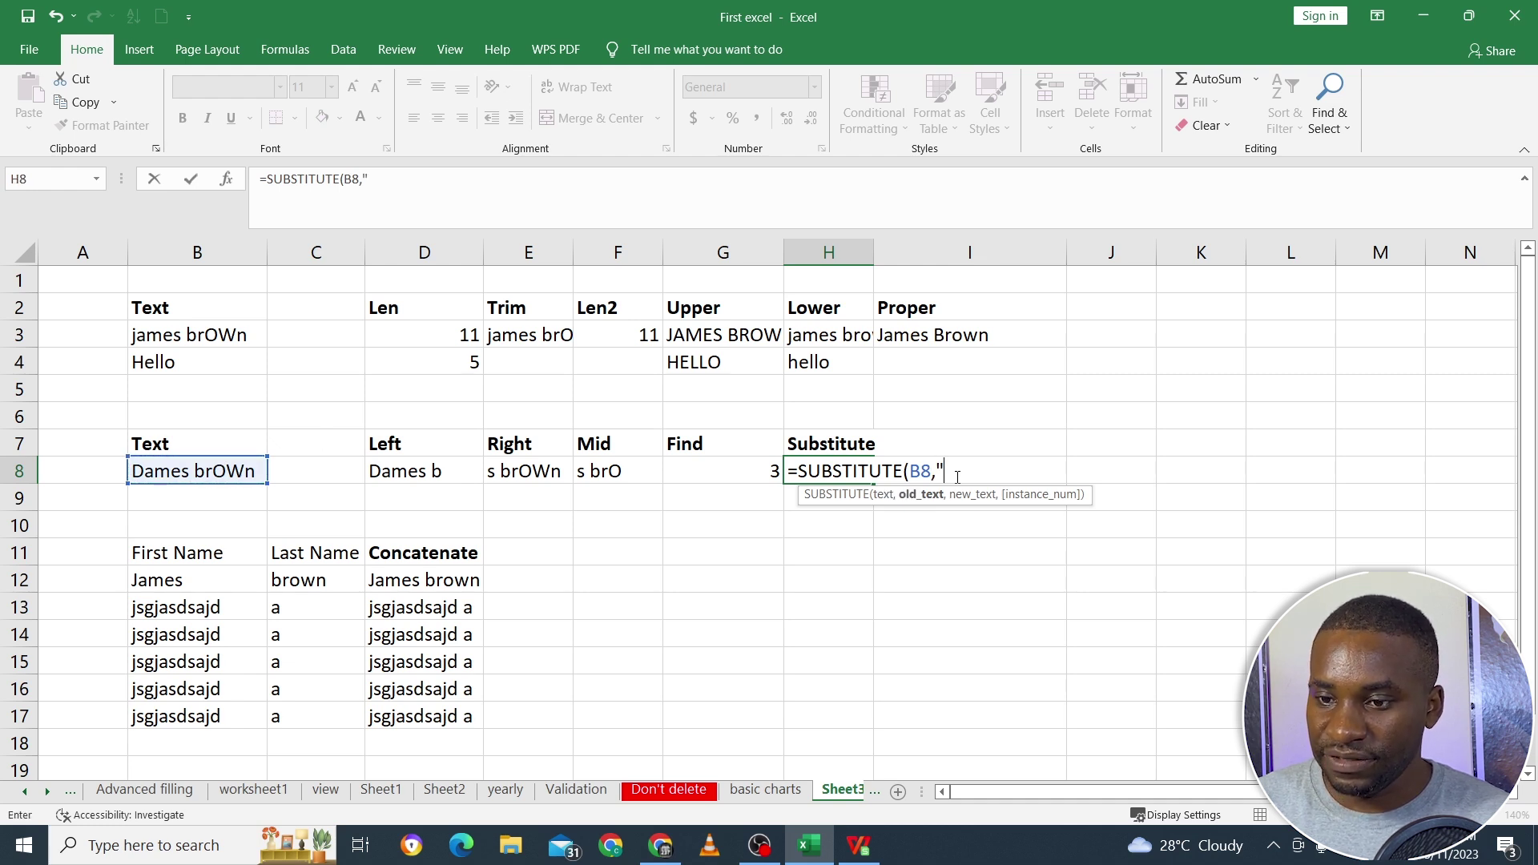
text(D)
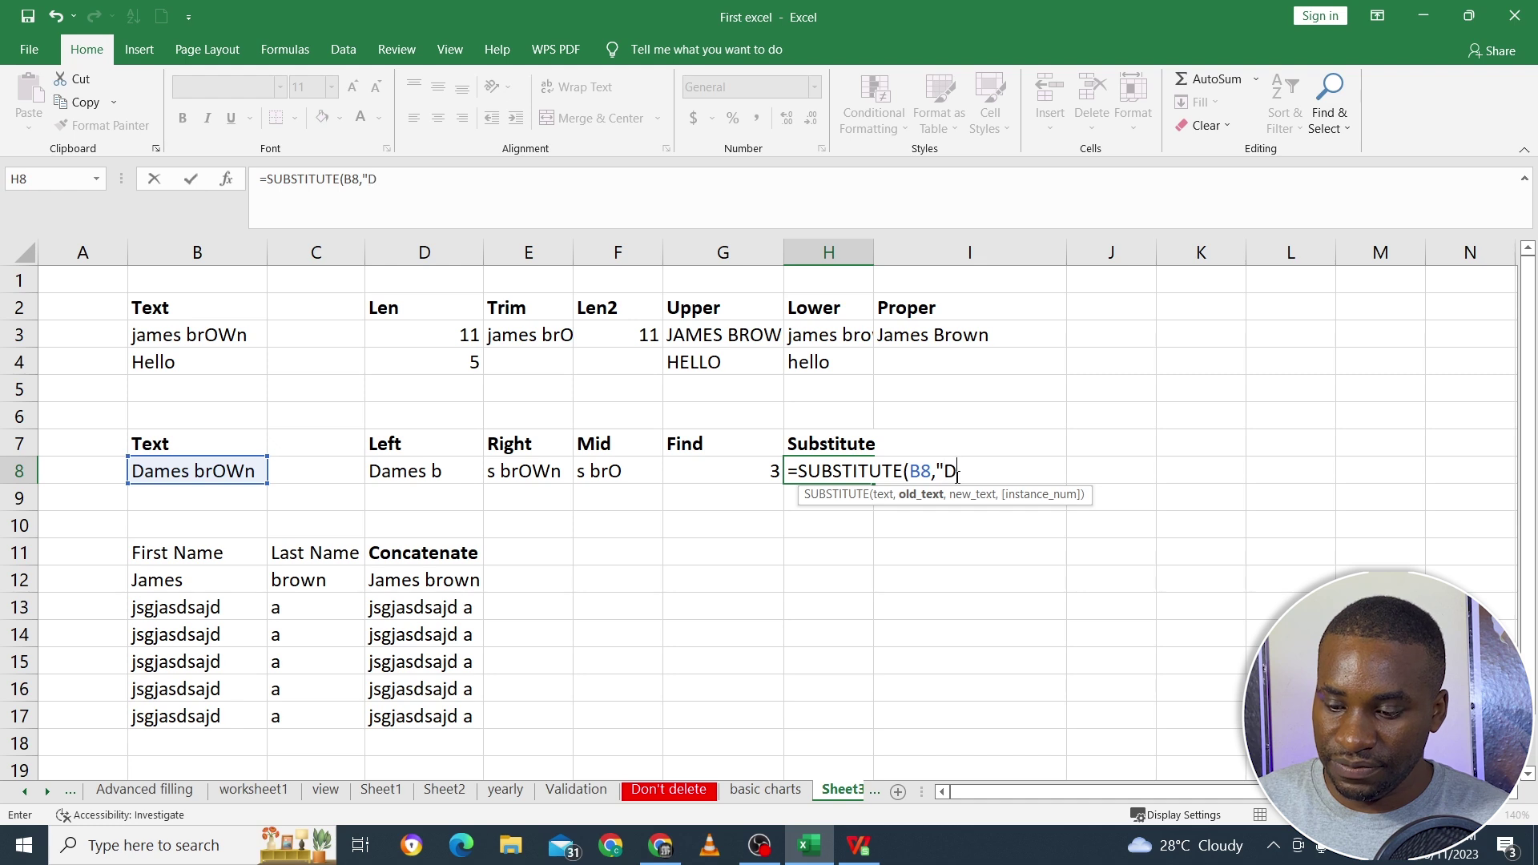
text(")
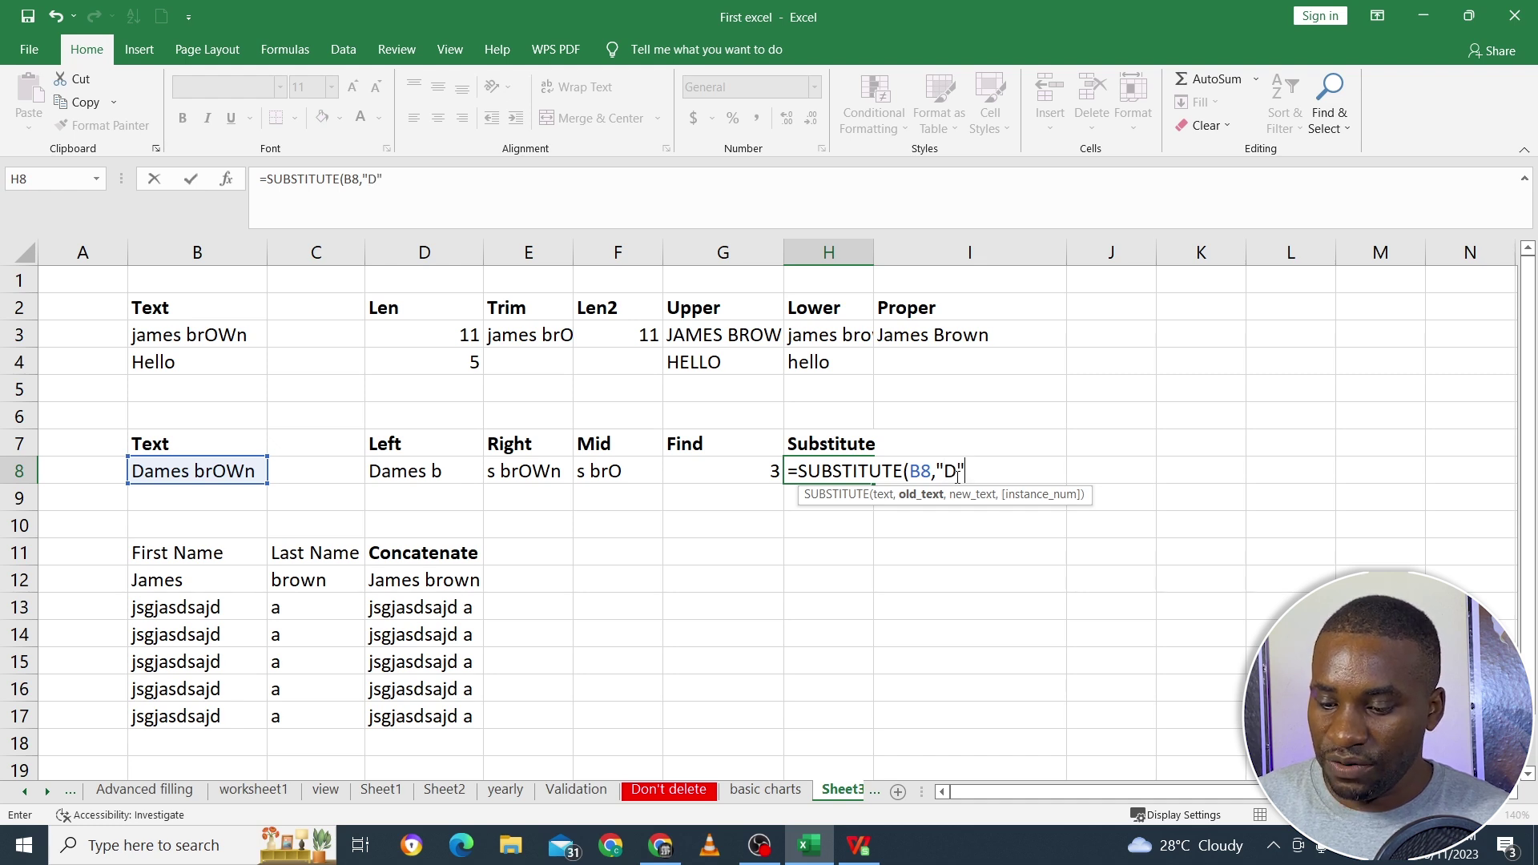
text(,)
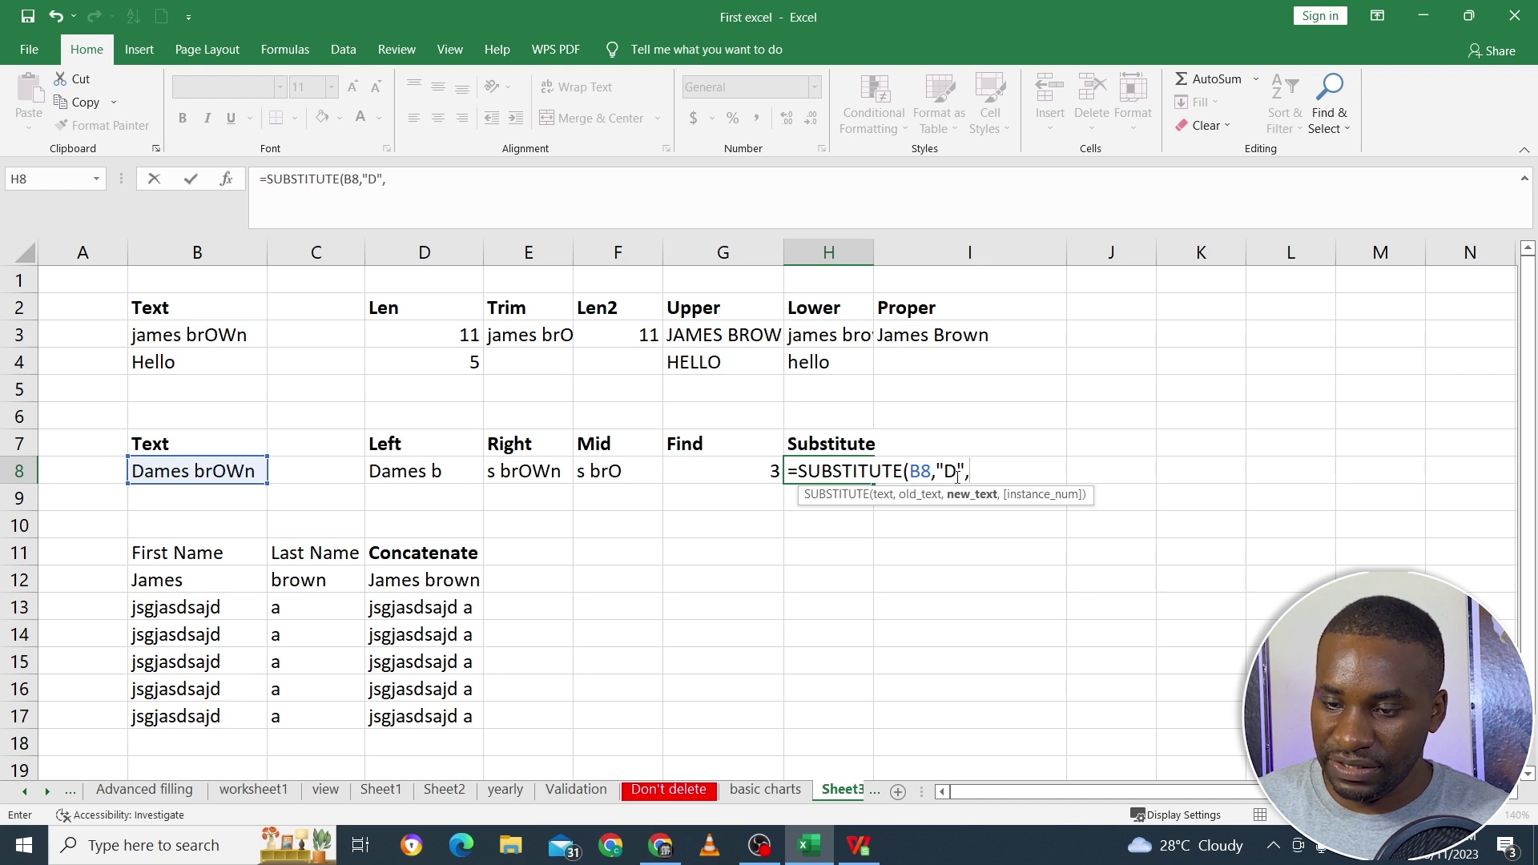
text(")
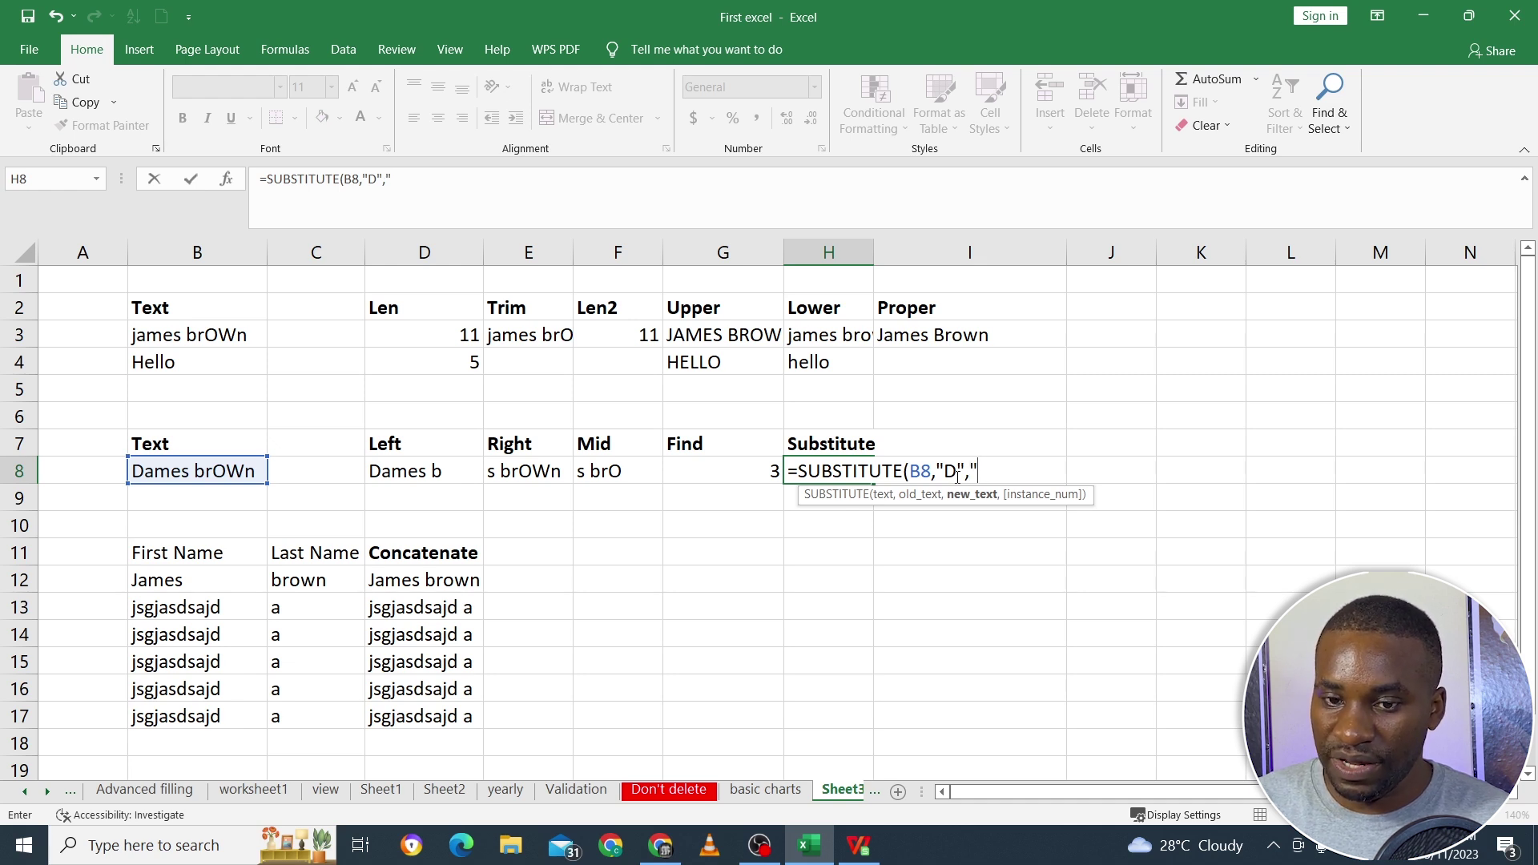
text(J"))
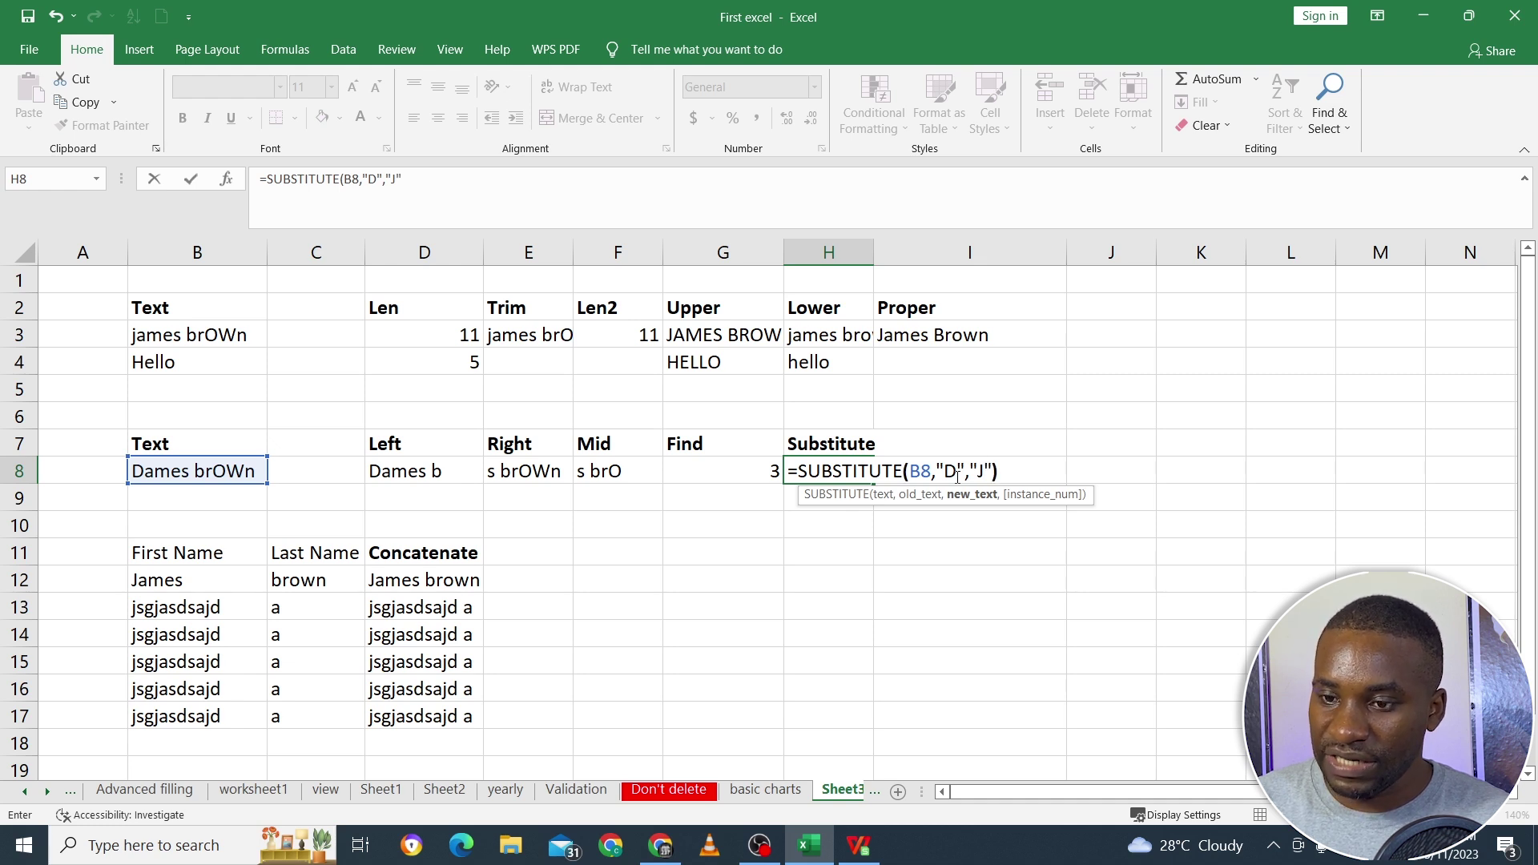
key(Return)
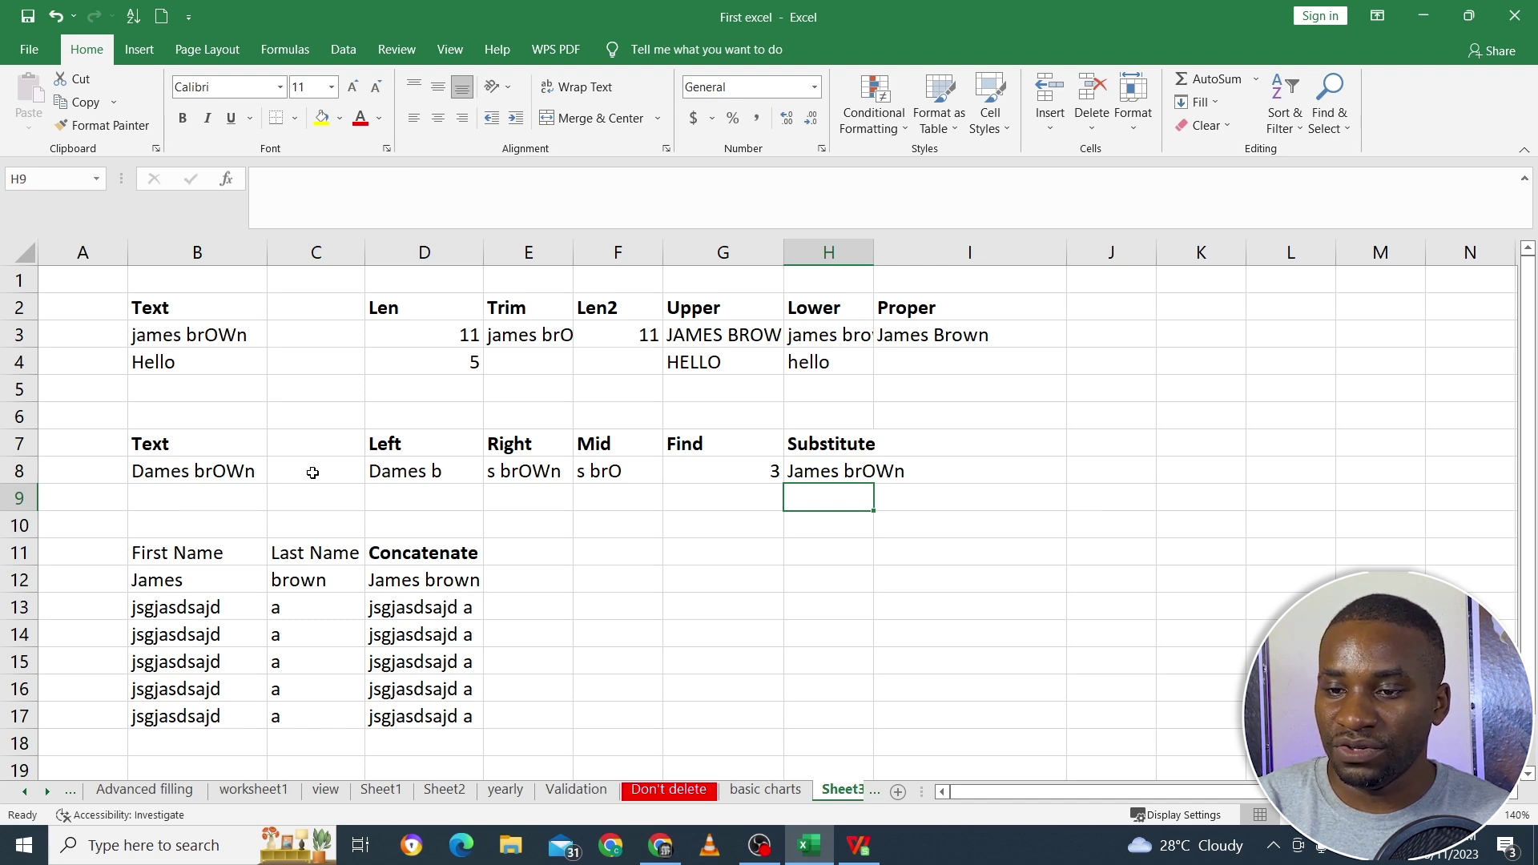
Extend the old and new text in H8's formula to whole words, giving =SUBSTITUTE(B8,"Dames","James").
click(813, 474)
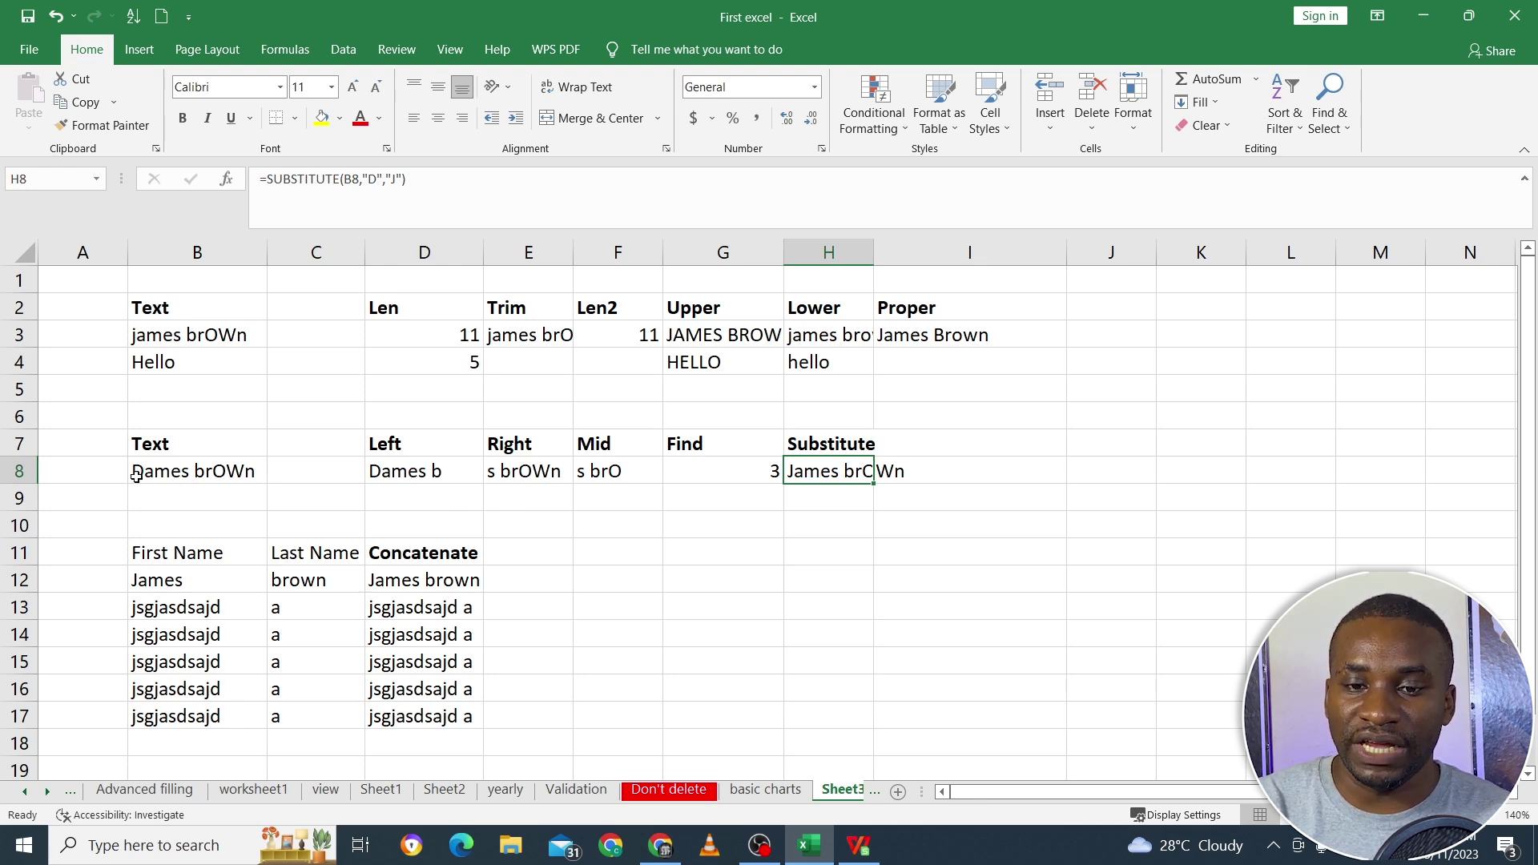
click(133, 475)
click(823, 474)
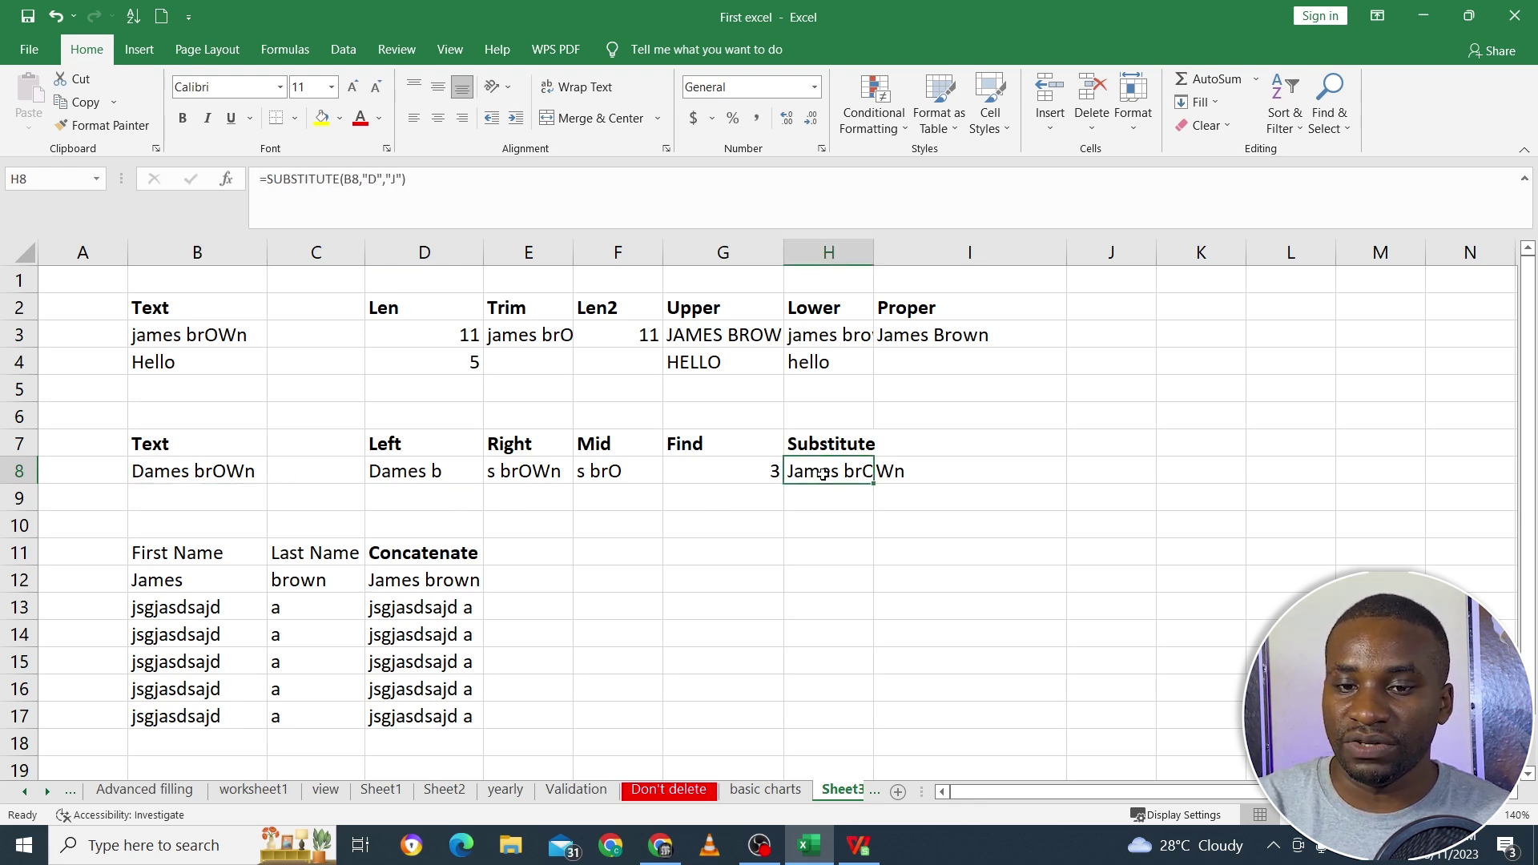
click(166, 468)
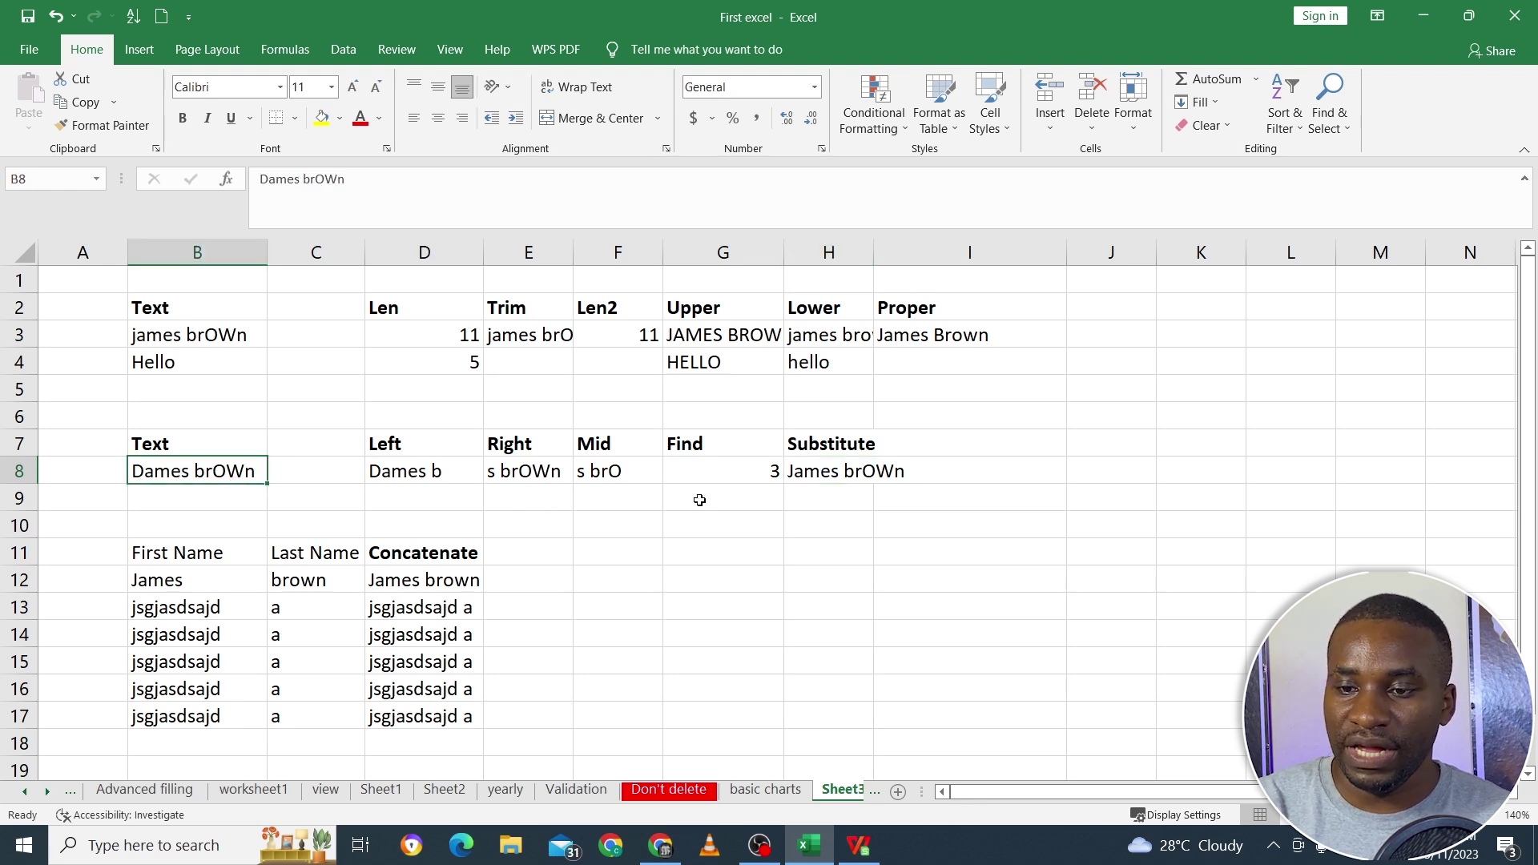
click(829, 473)
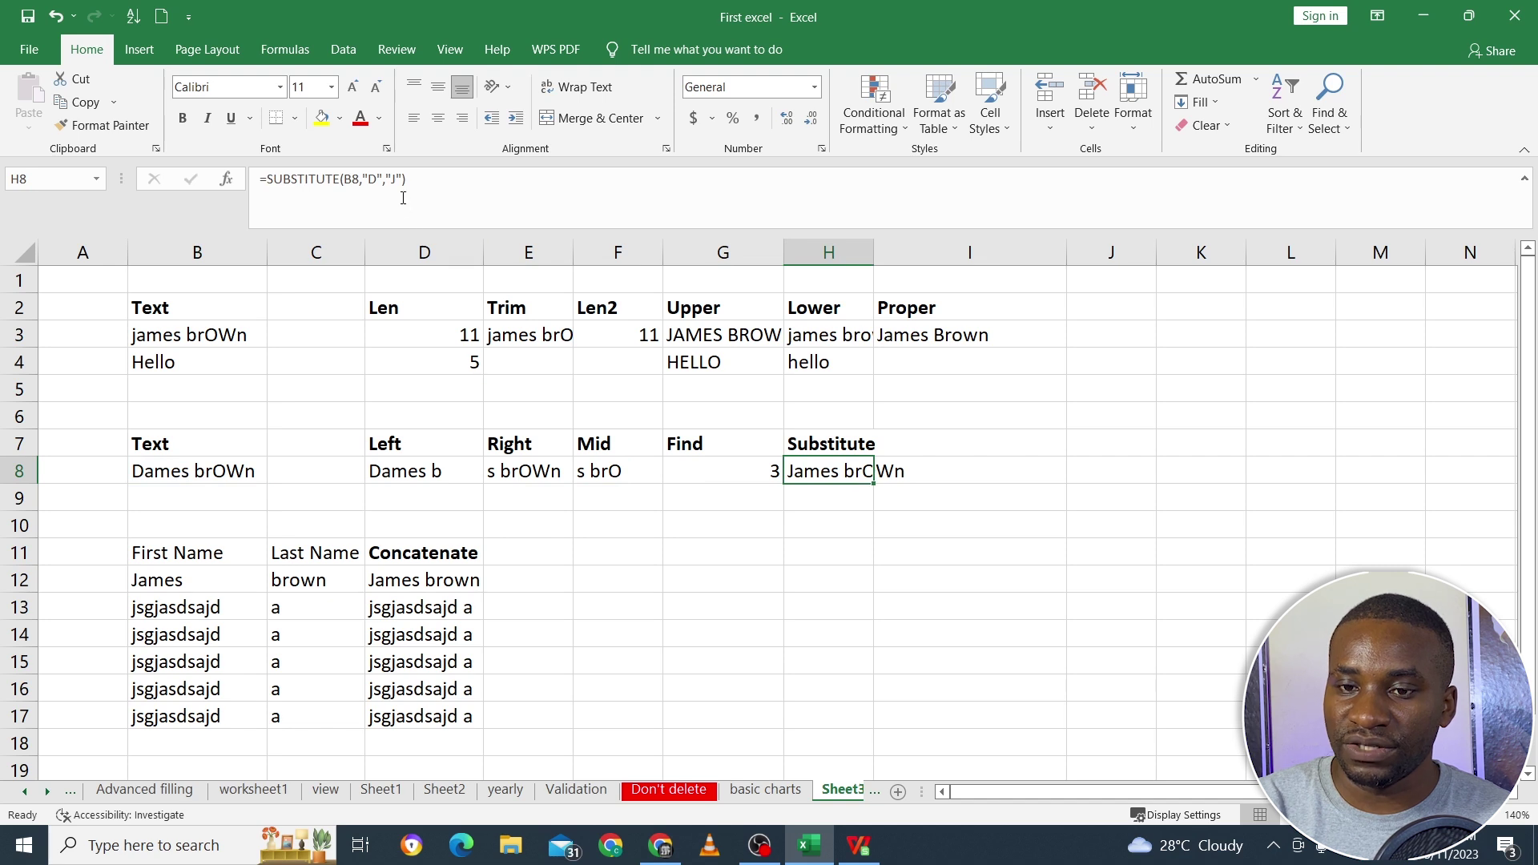
click(380, 181)
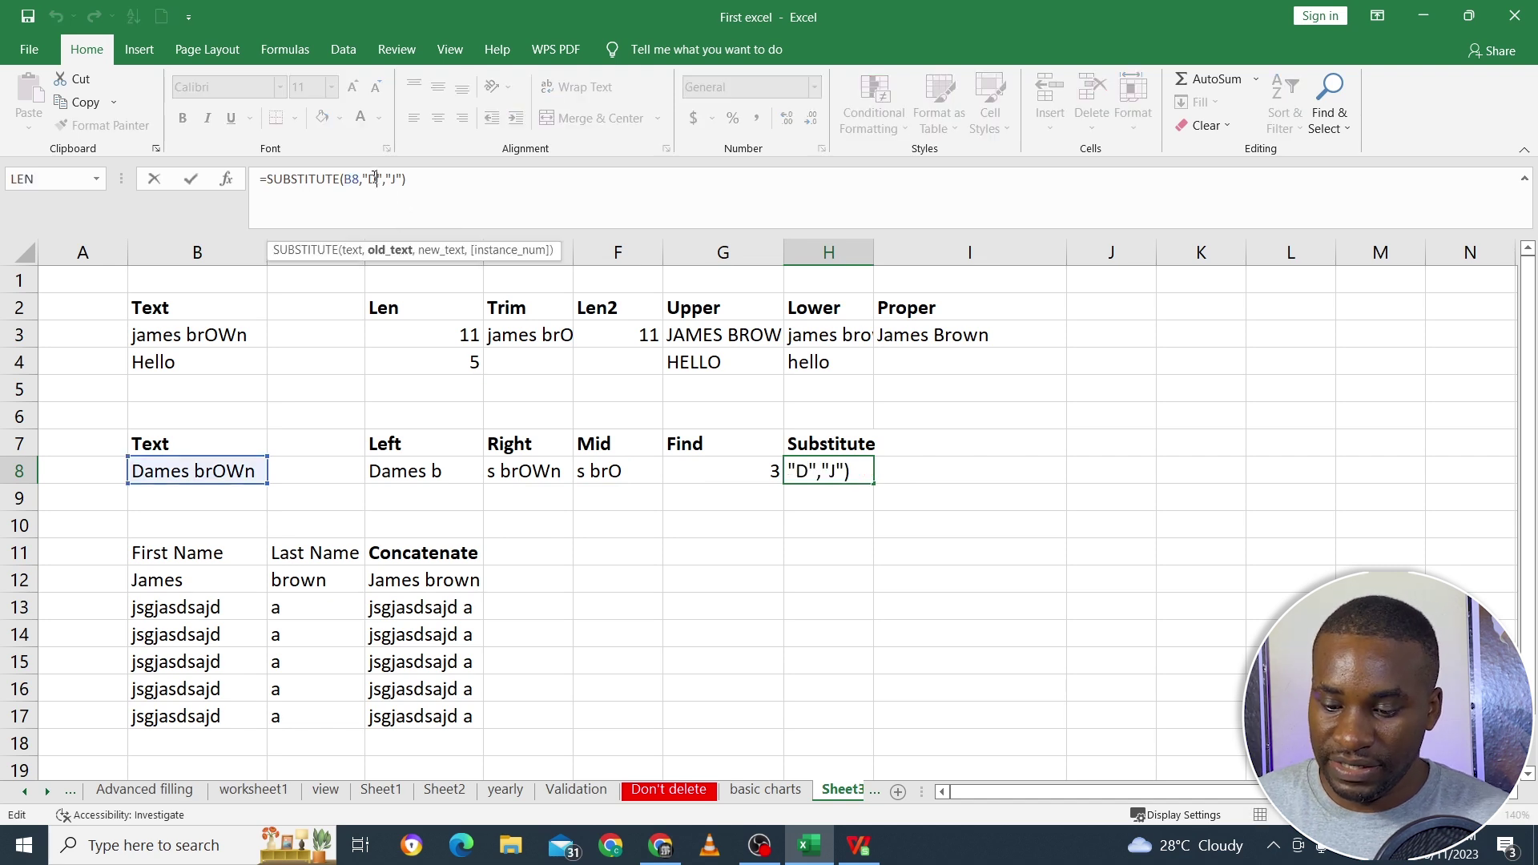
text(ames)
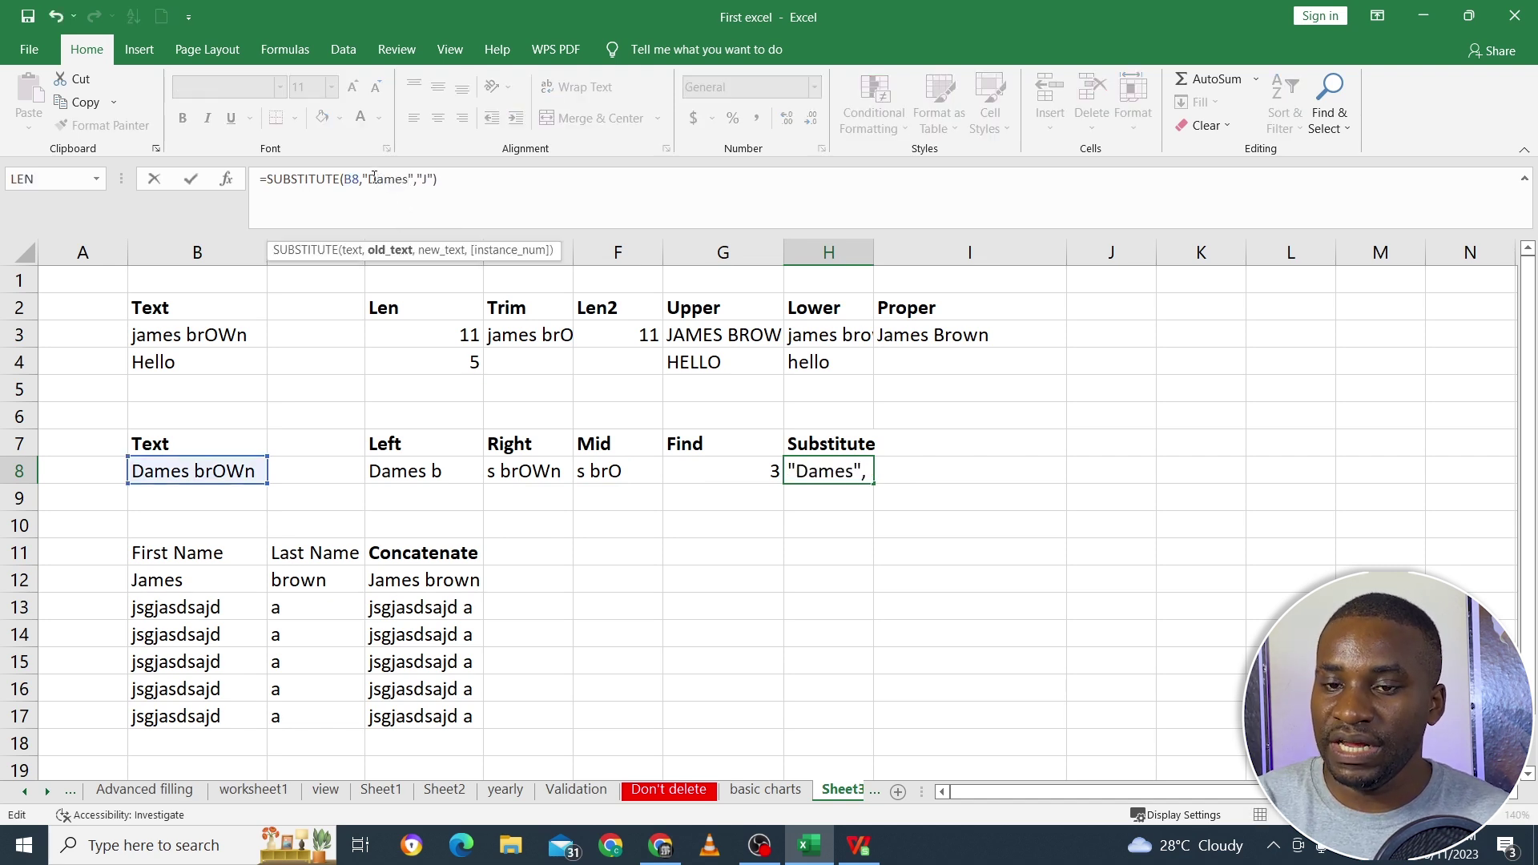
click(429, 179)
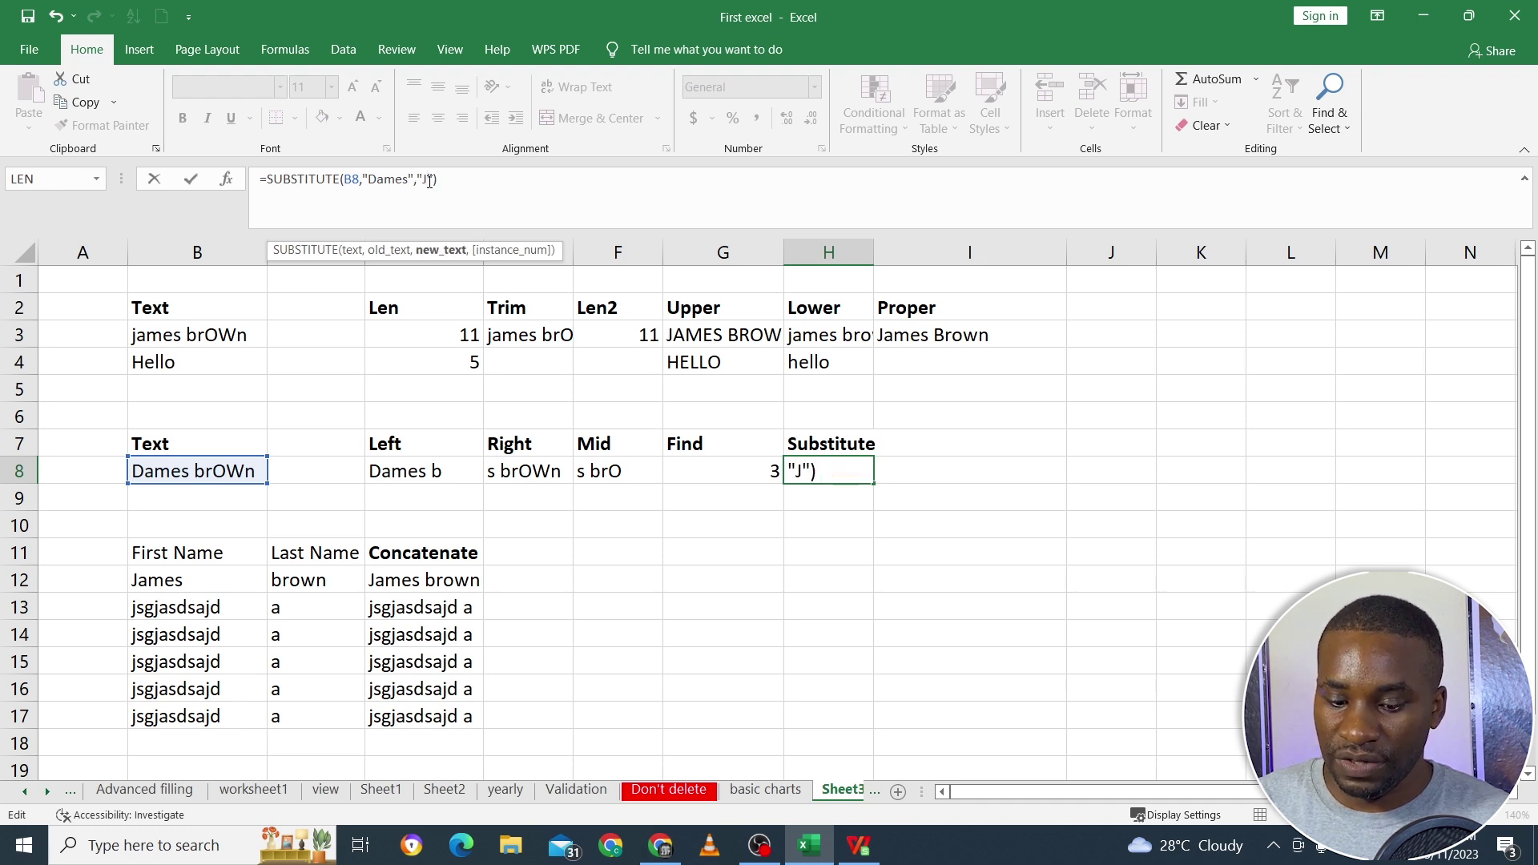
text(ames)
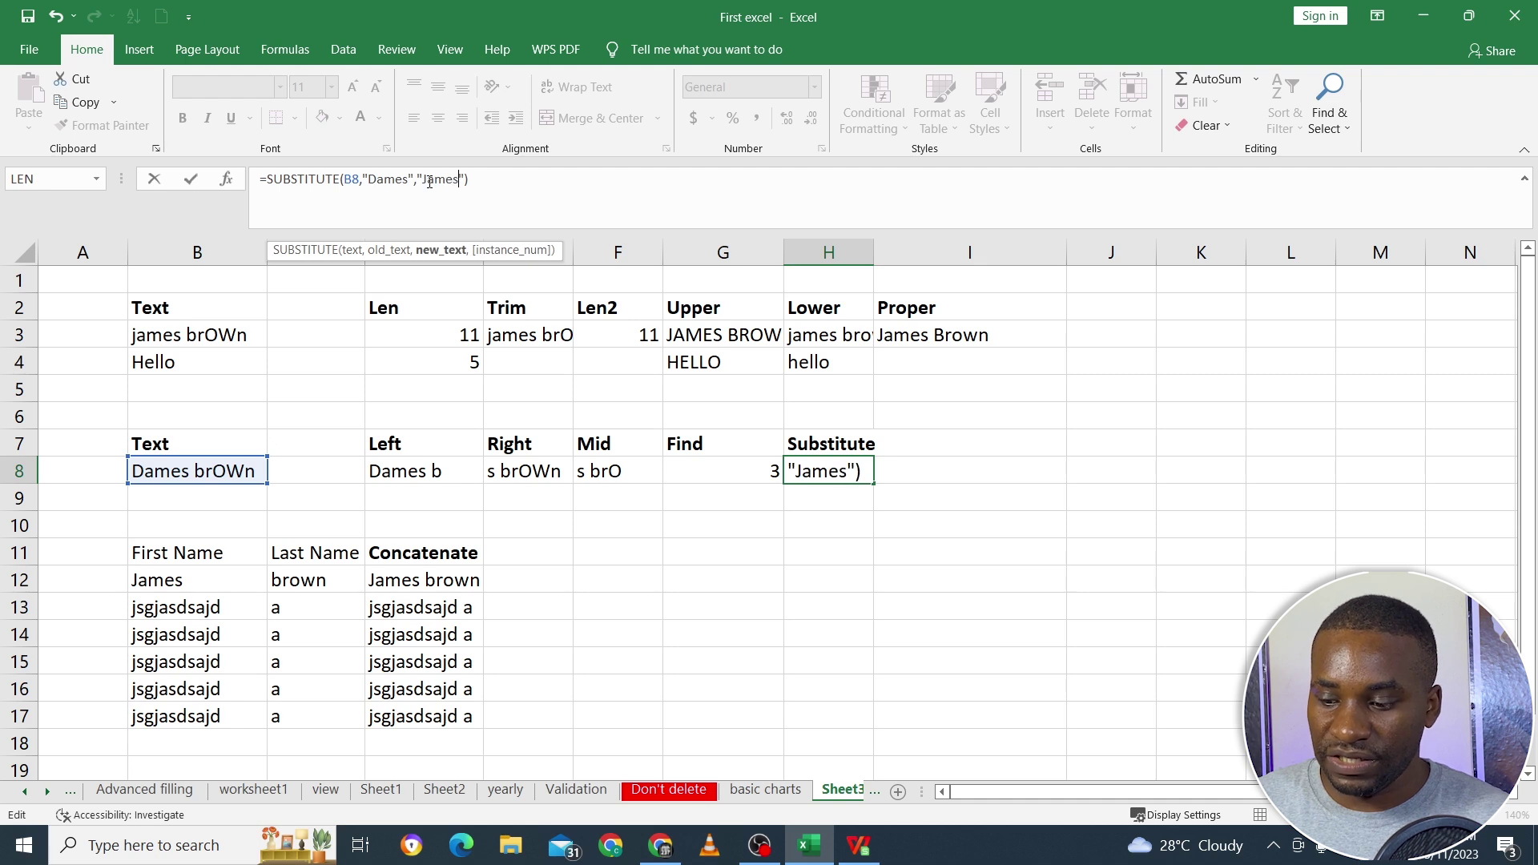
key(Return)
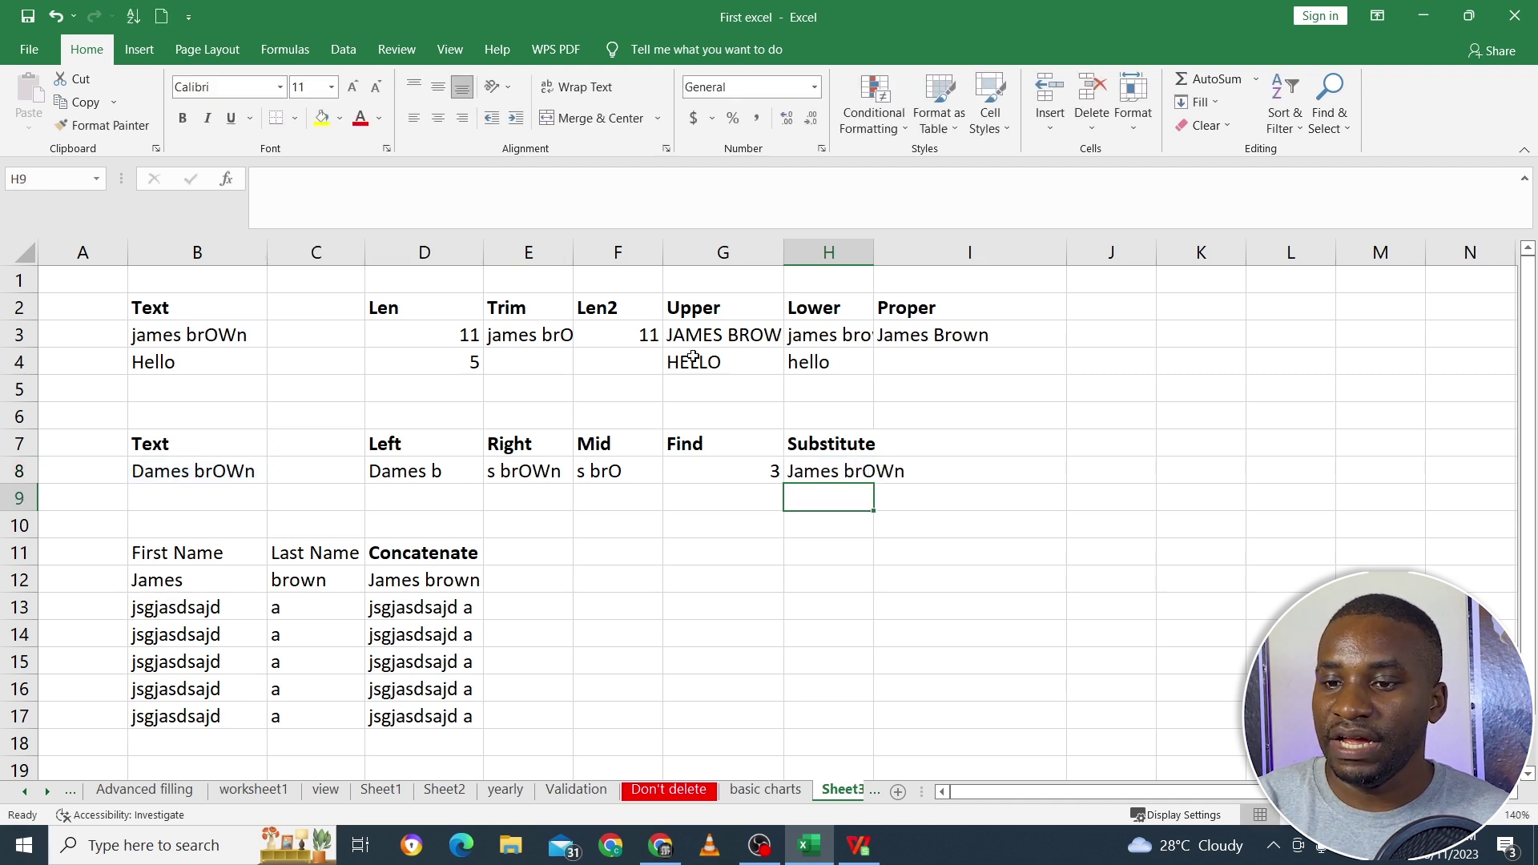
Replace the old text Dames in H8's SUBSTITUTE formula with a single space.
click(844, 469)
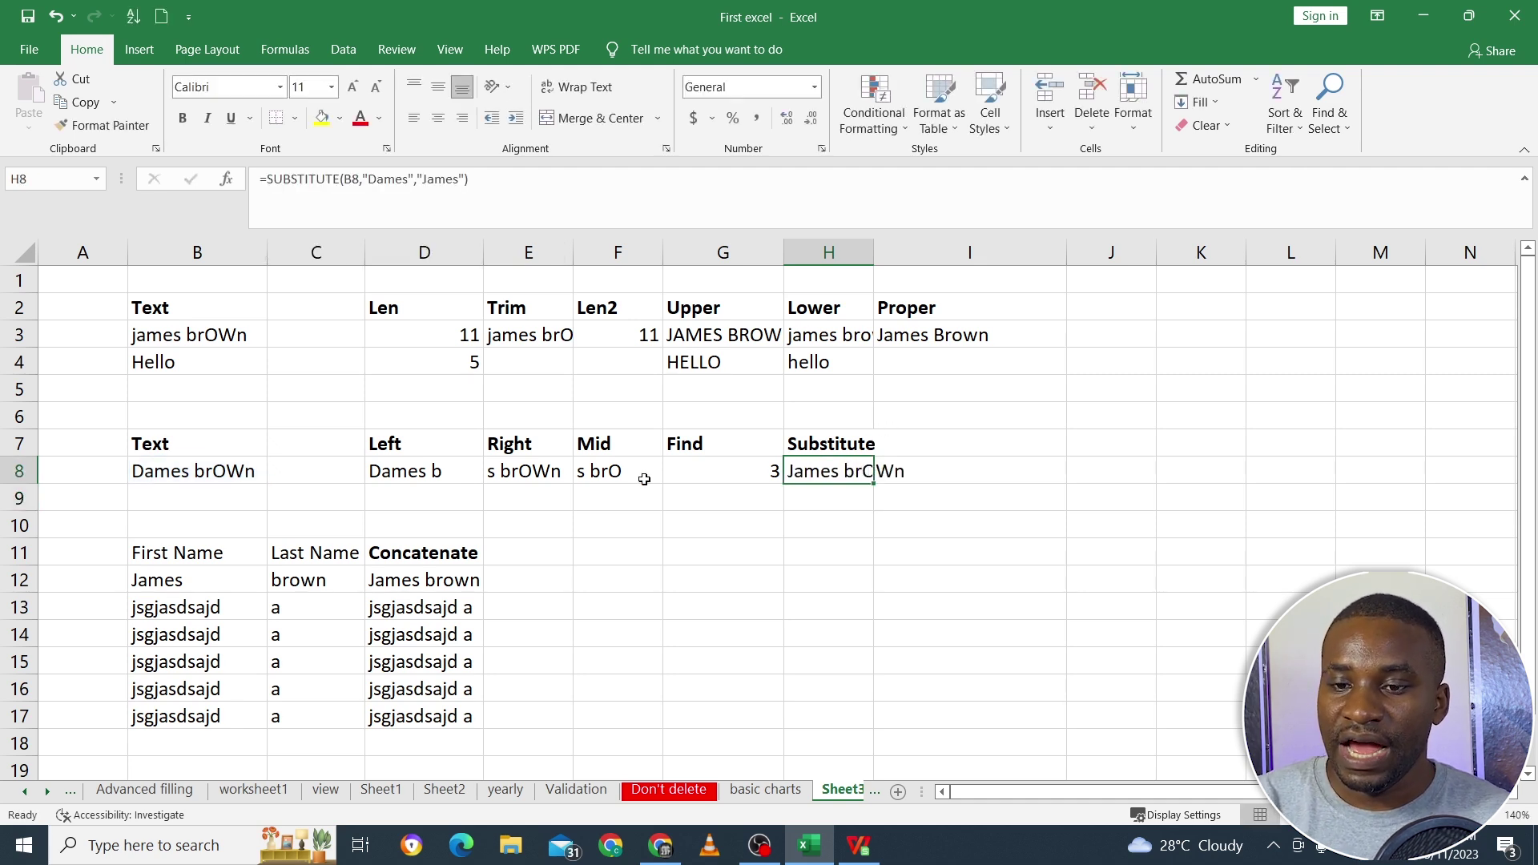
click(188, 471)
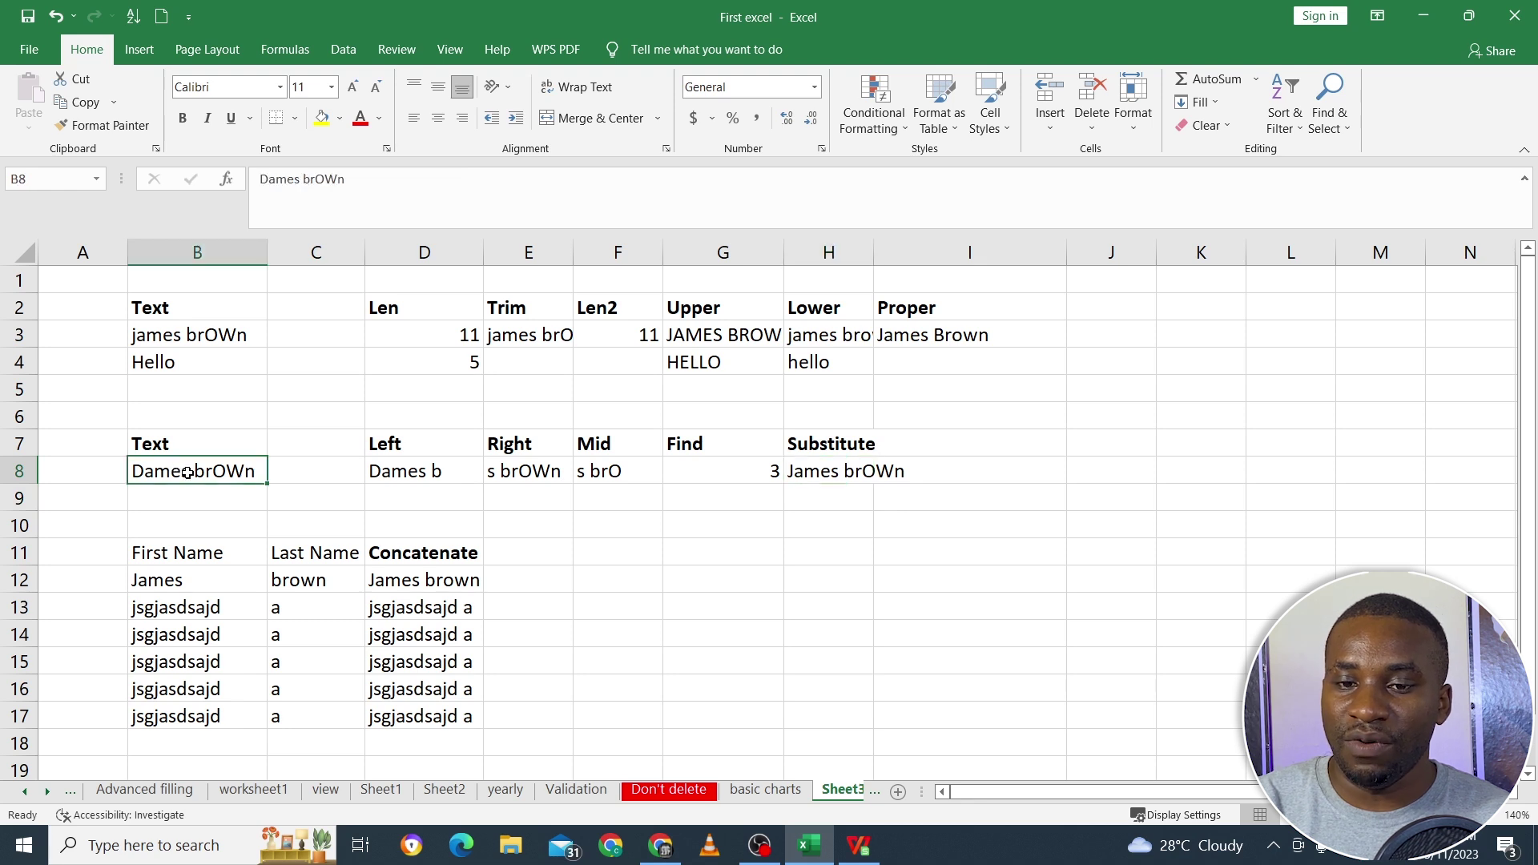
double_click(196, 476)
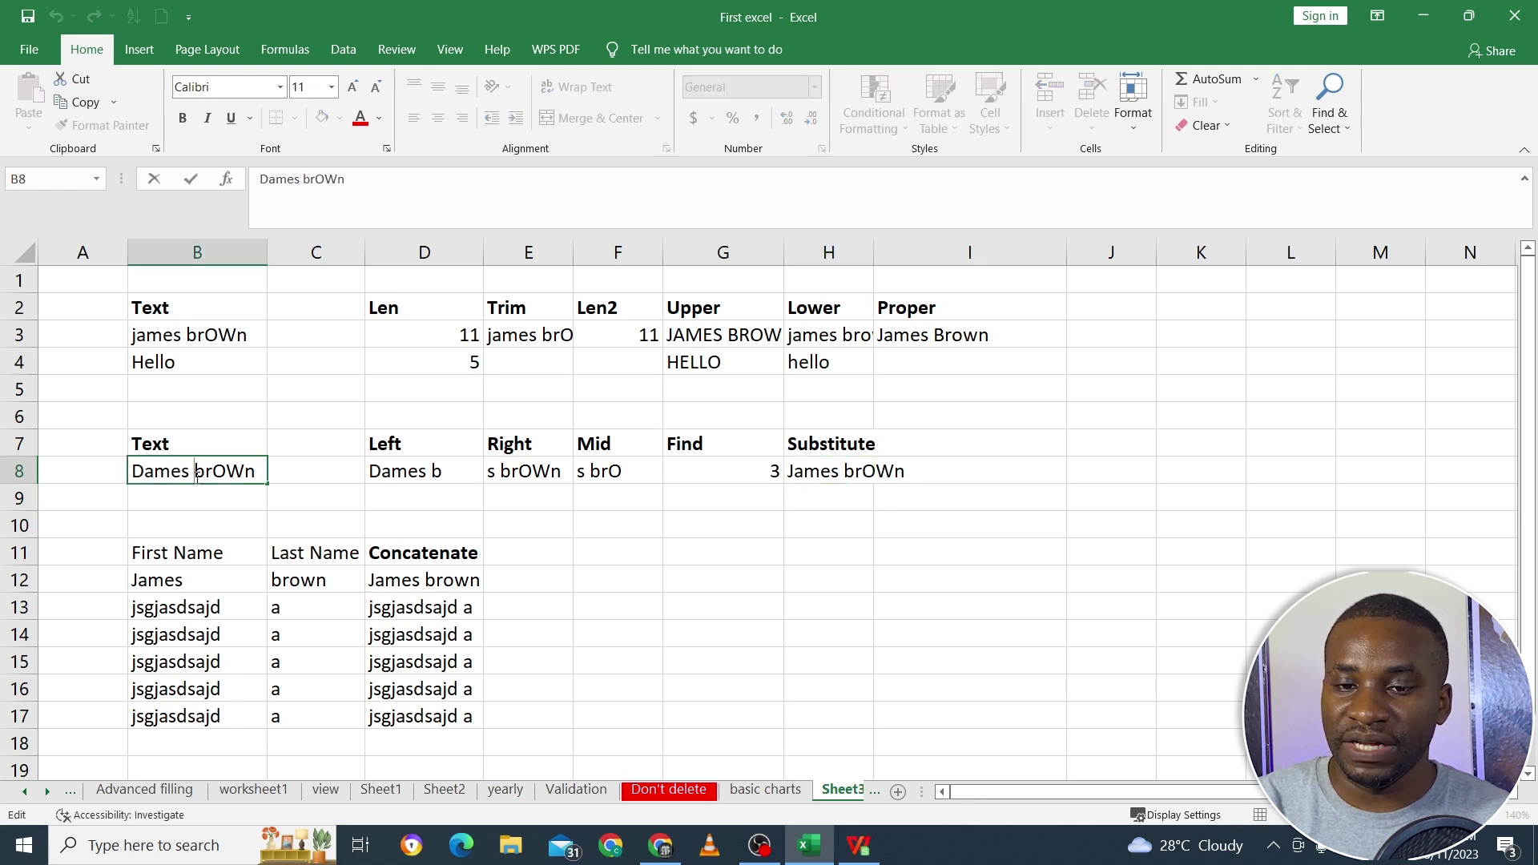
click(849, 477)
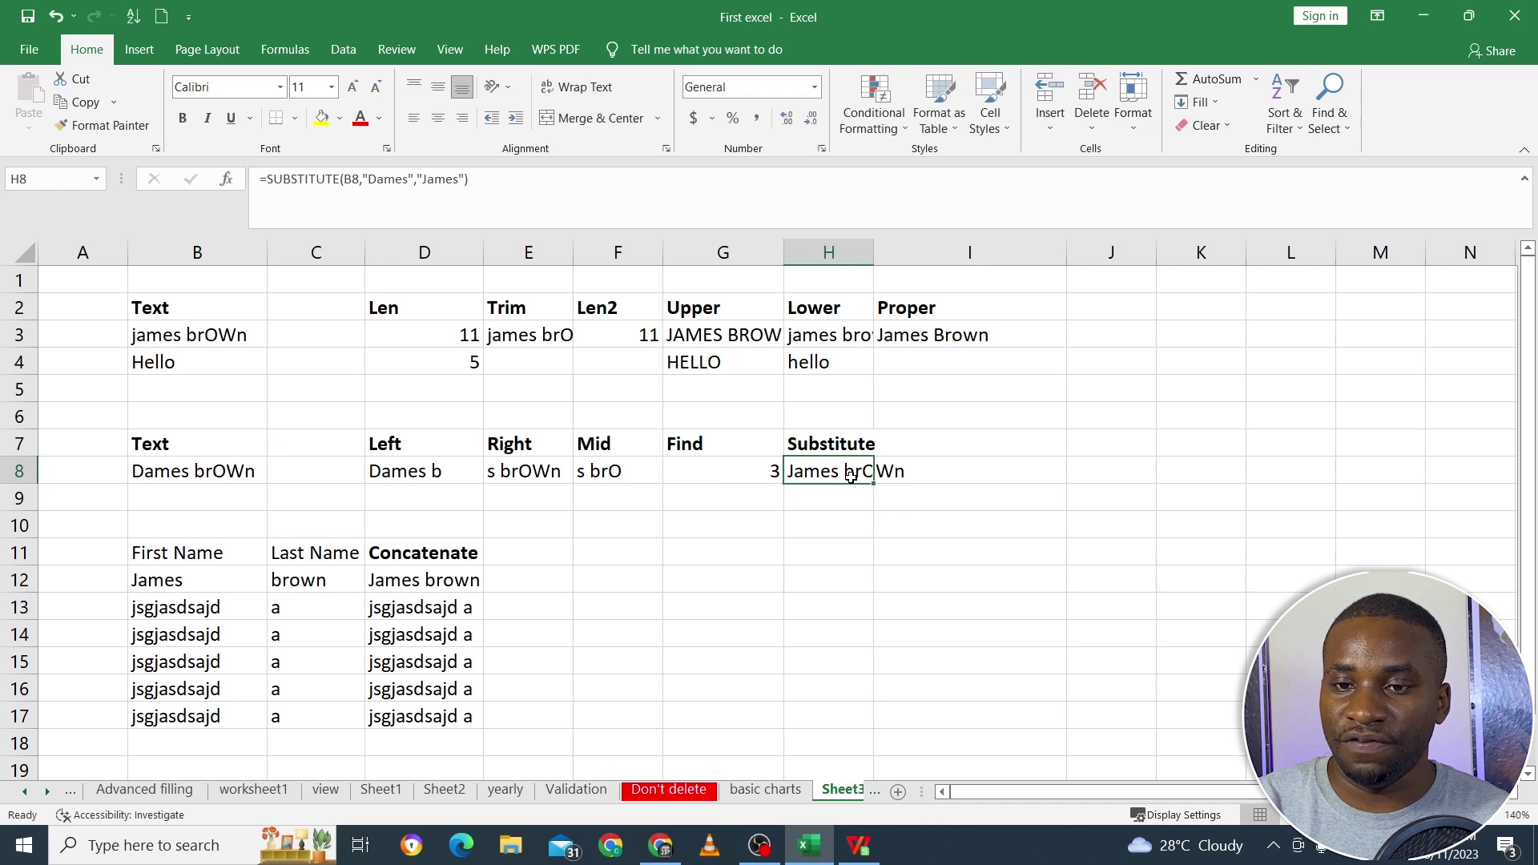
click(355, 179)
click(404, 179)
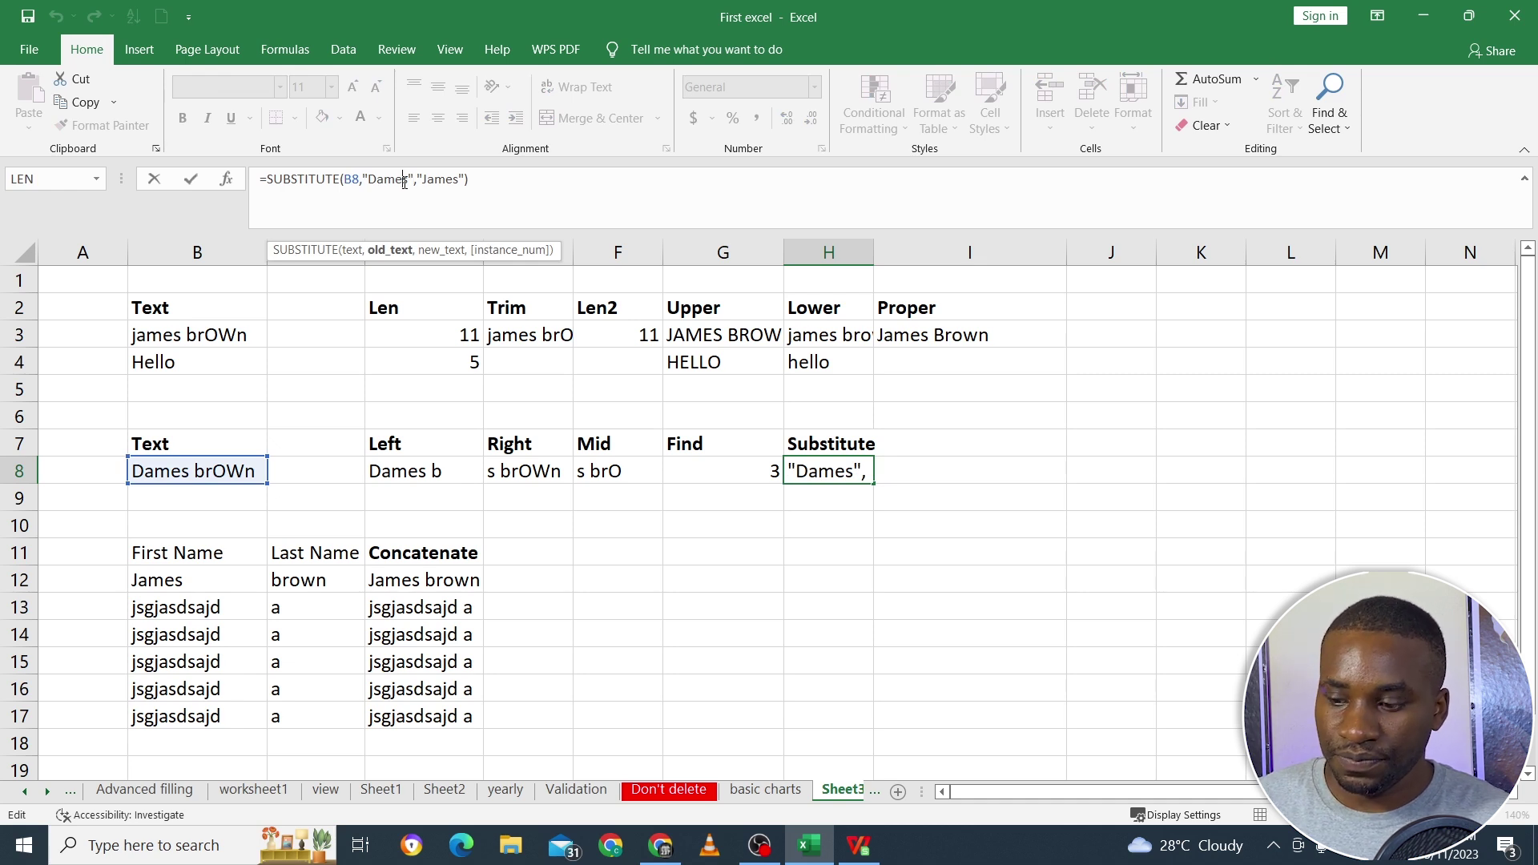
key(BackSpace)
key(BackSpace)
key(BackSpace)
key(BackSpace)
key(BackSpace)
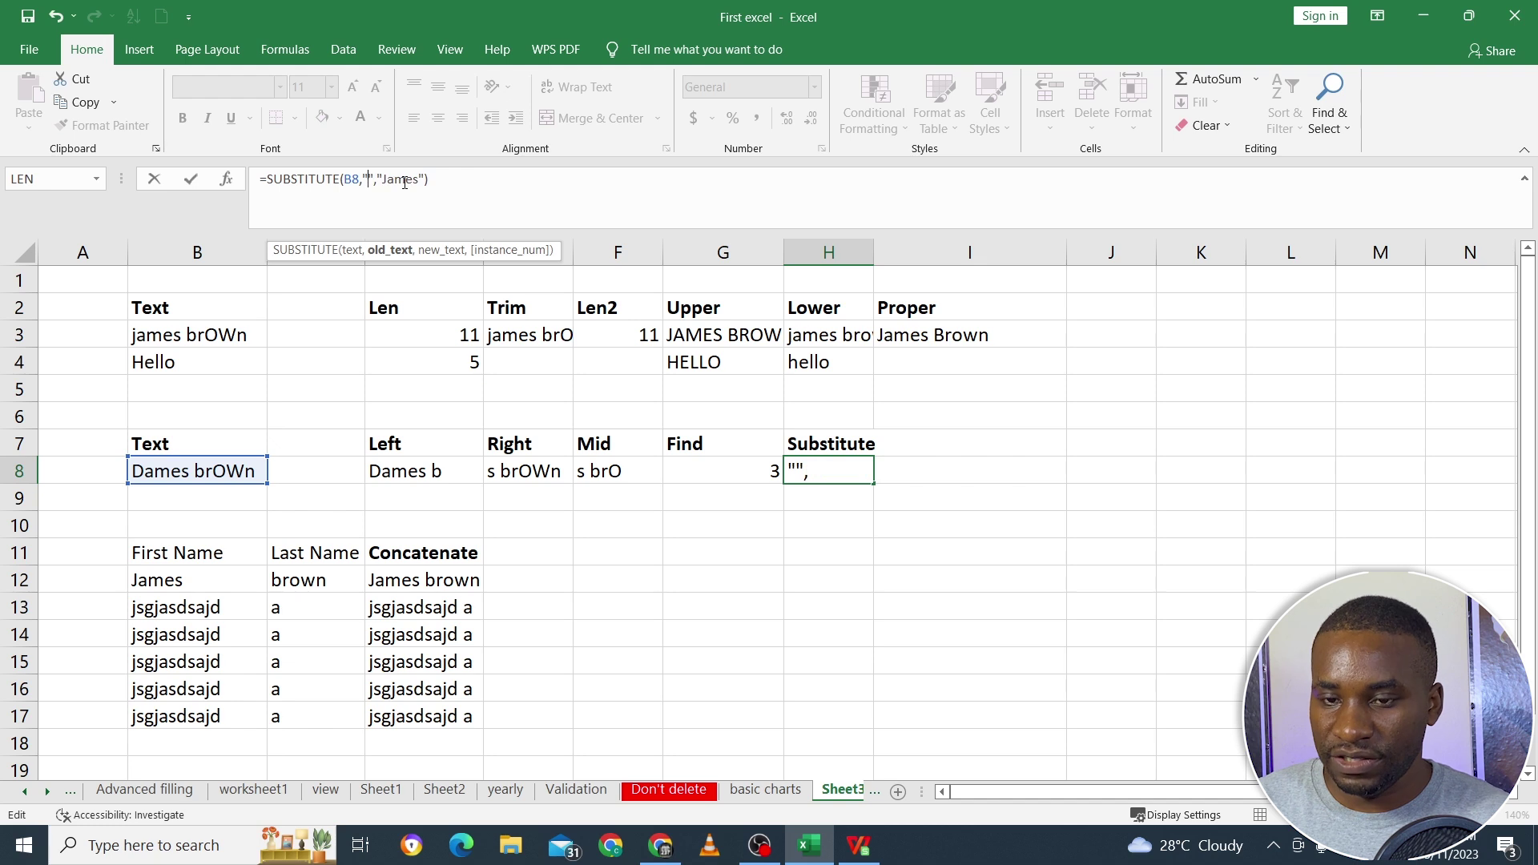
Replace the new text in H8's formula with a hyphen, giving =SUBSTITUTE(B8," ","-"), and autofit the width of column H.
click(425, 180)
key(BackSpace)
key(BackSpace)
key(BackSpace)
key(BackSpace)
key(BackSpace)
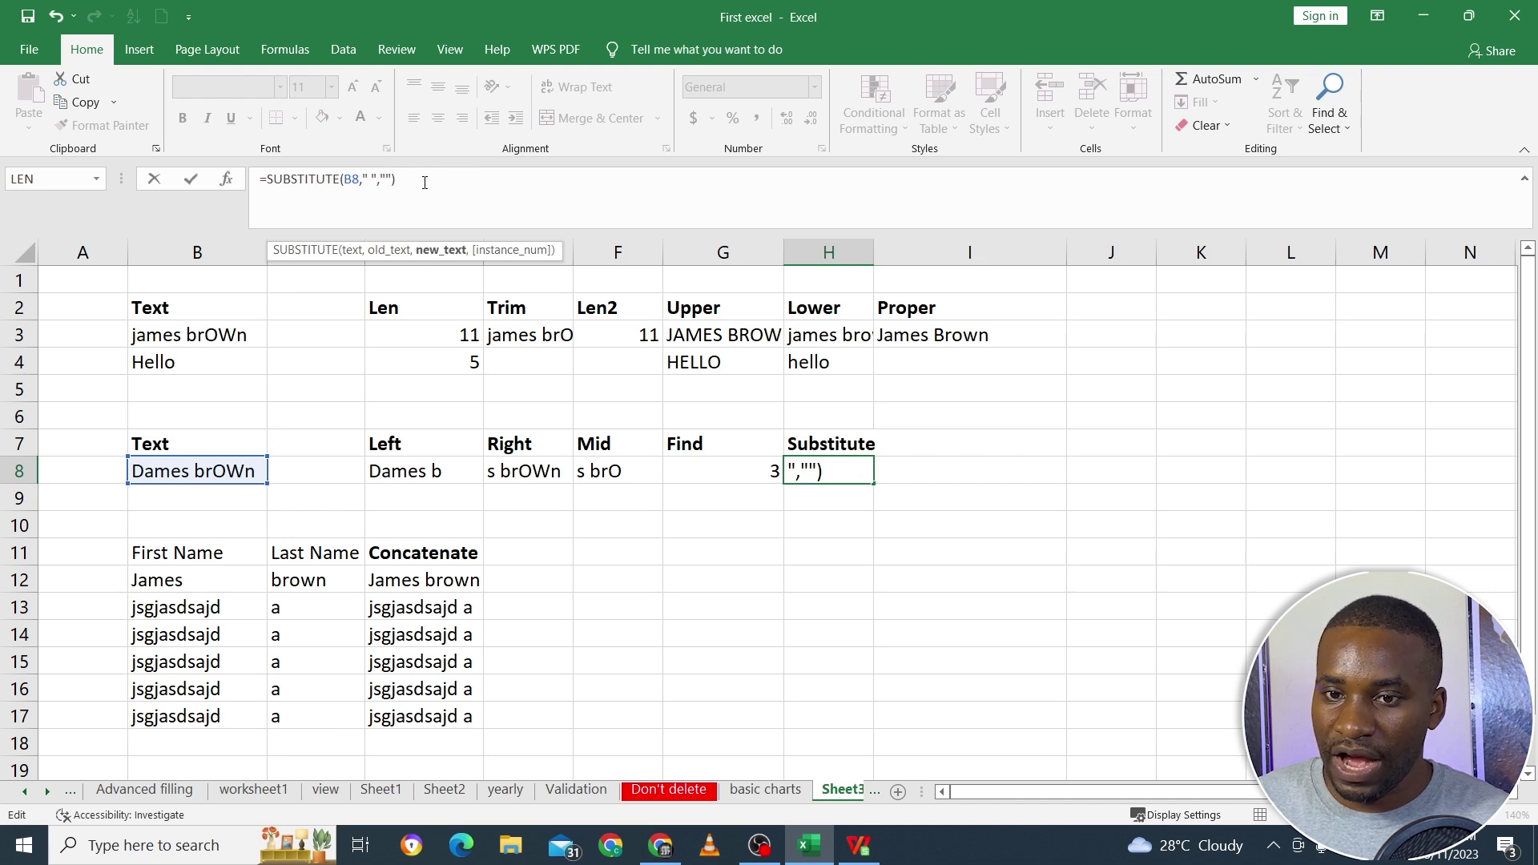
text(-)
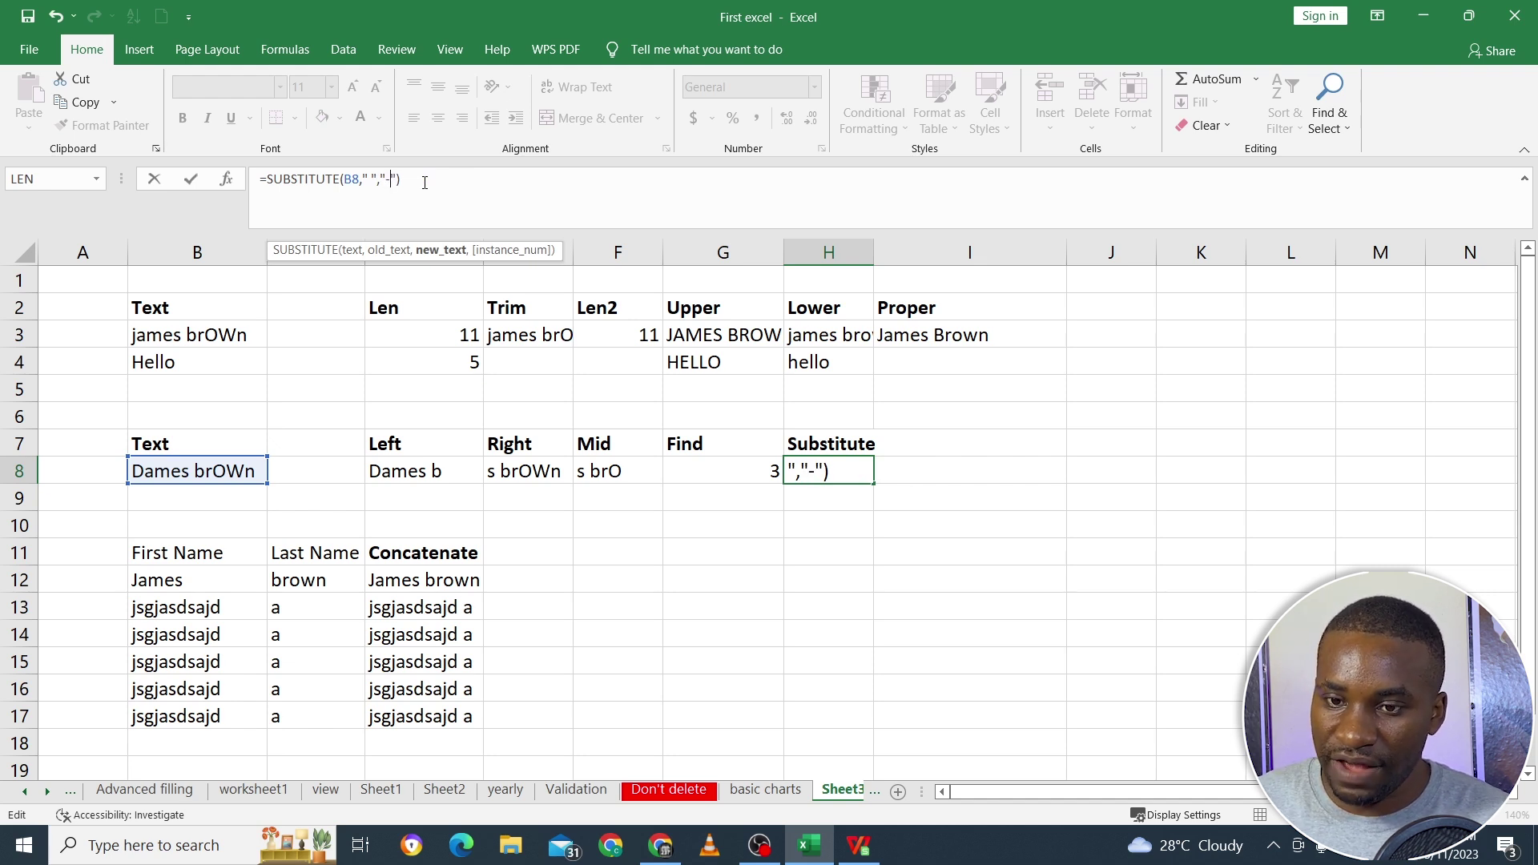
key(Return)
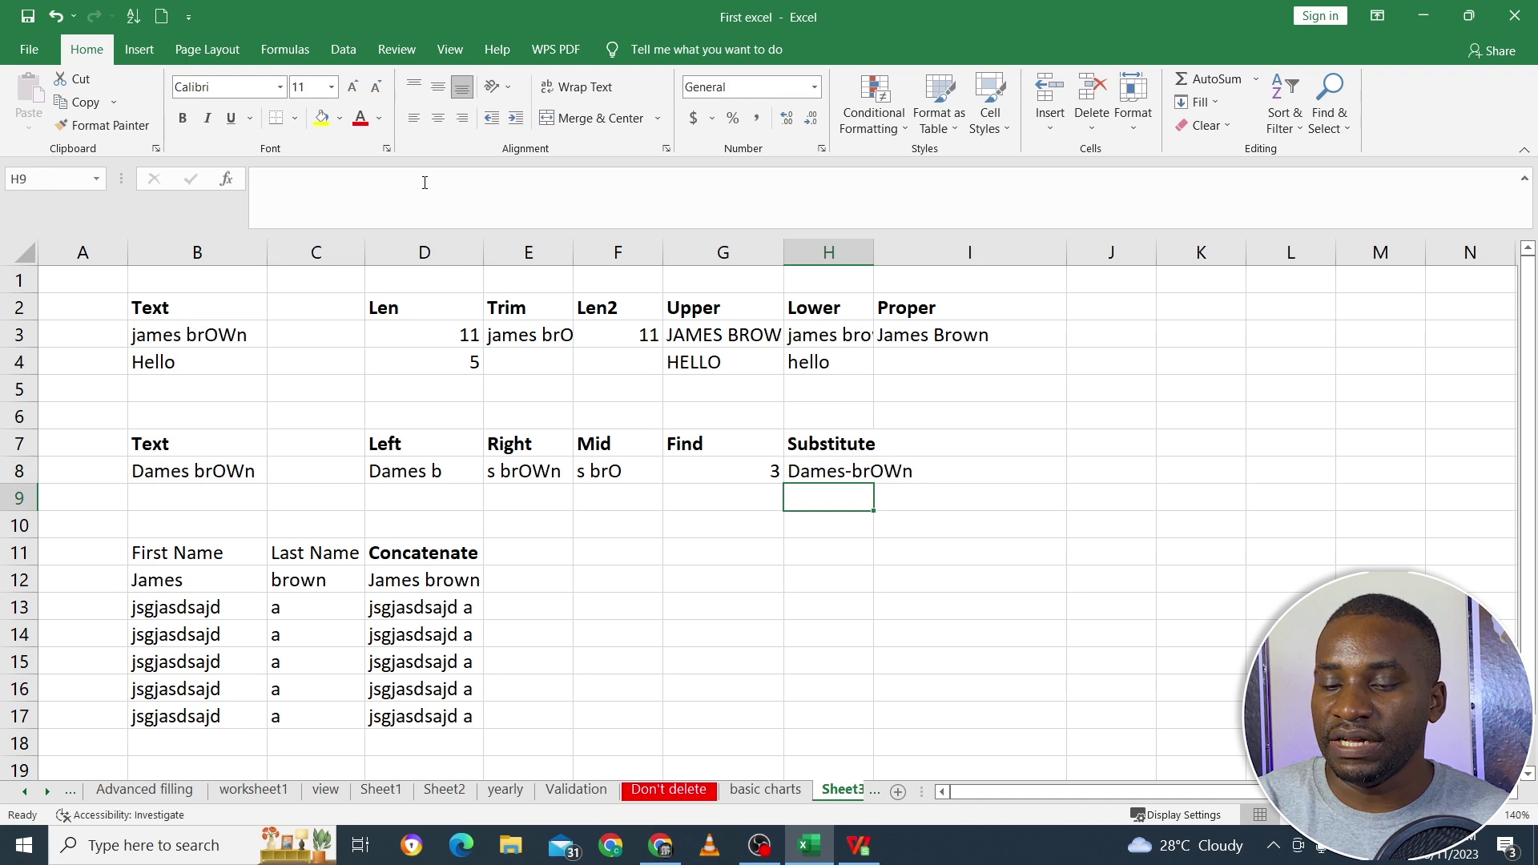
double_click(873, 249)
click(855, 474)
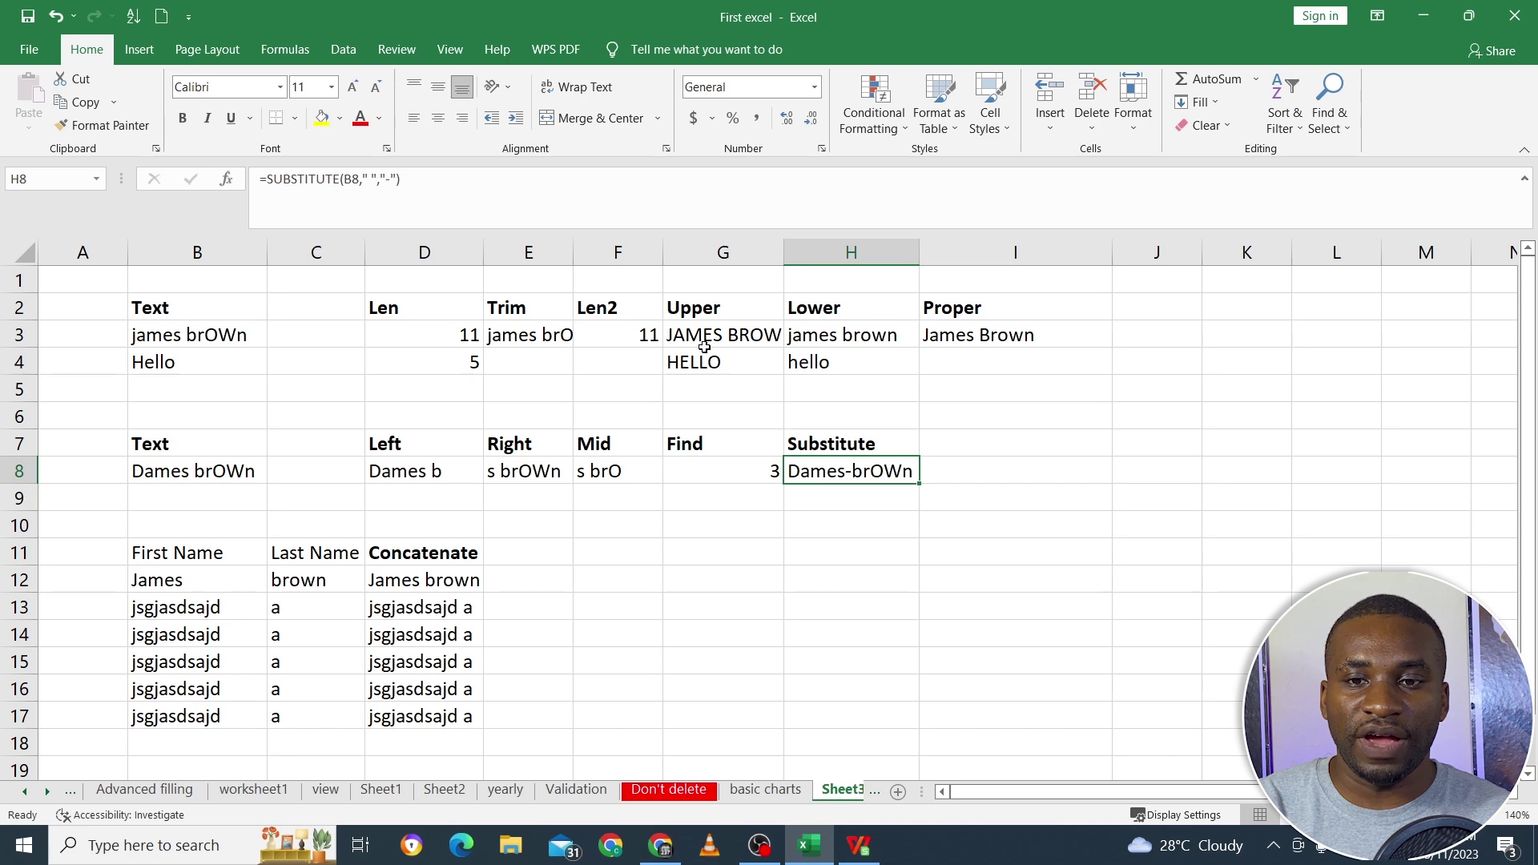
Review the list of available Text functions in the function library without inserting one.
click(295, 46)
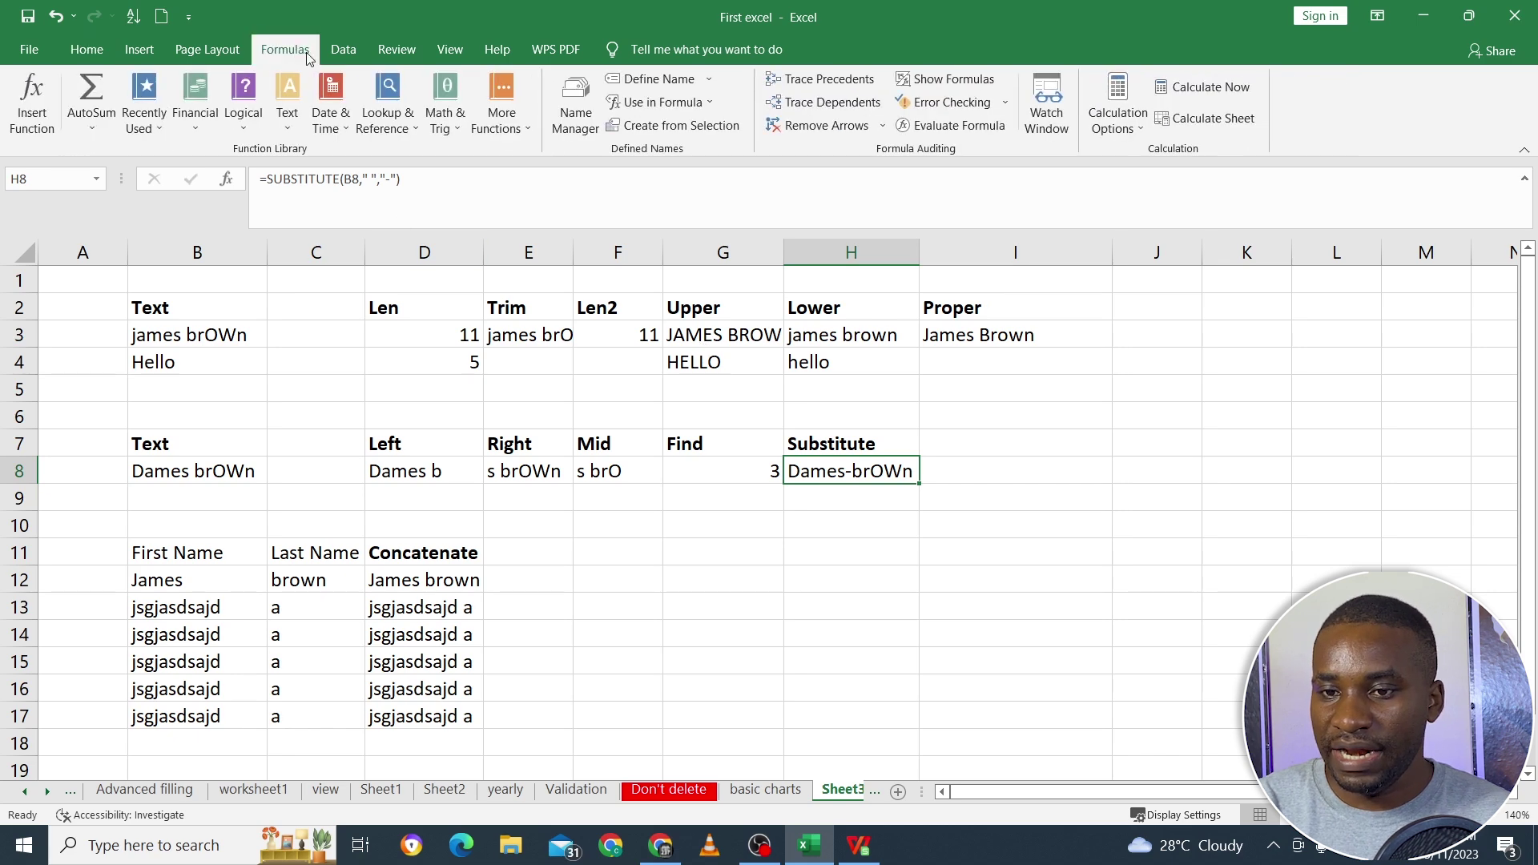
click(287, 125)
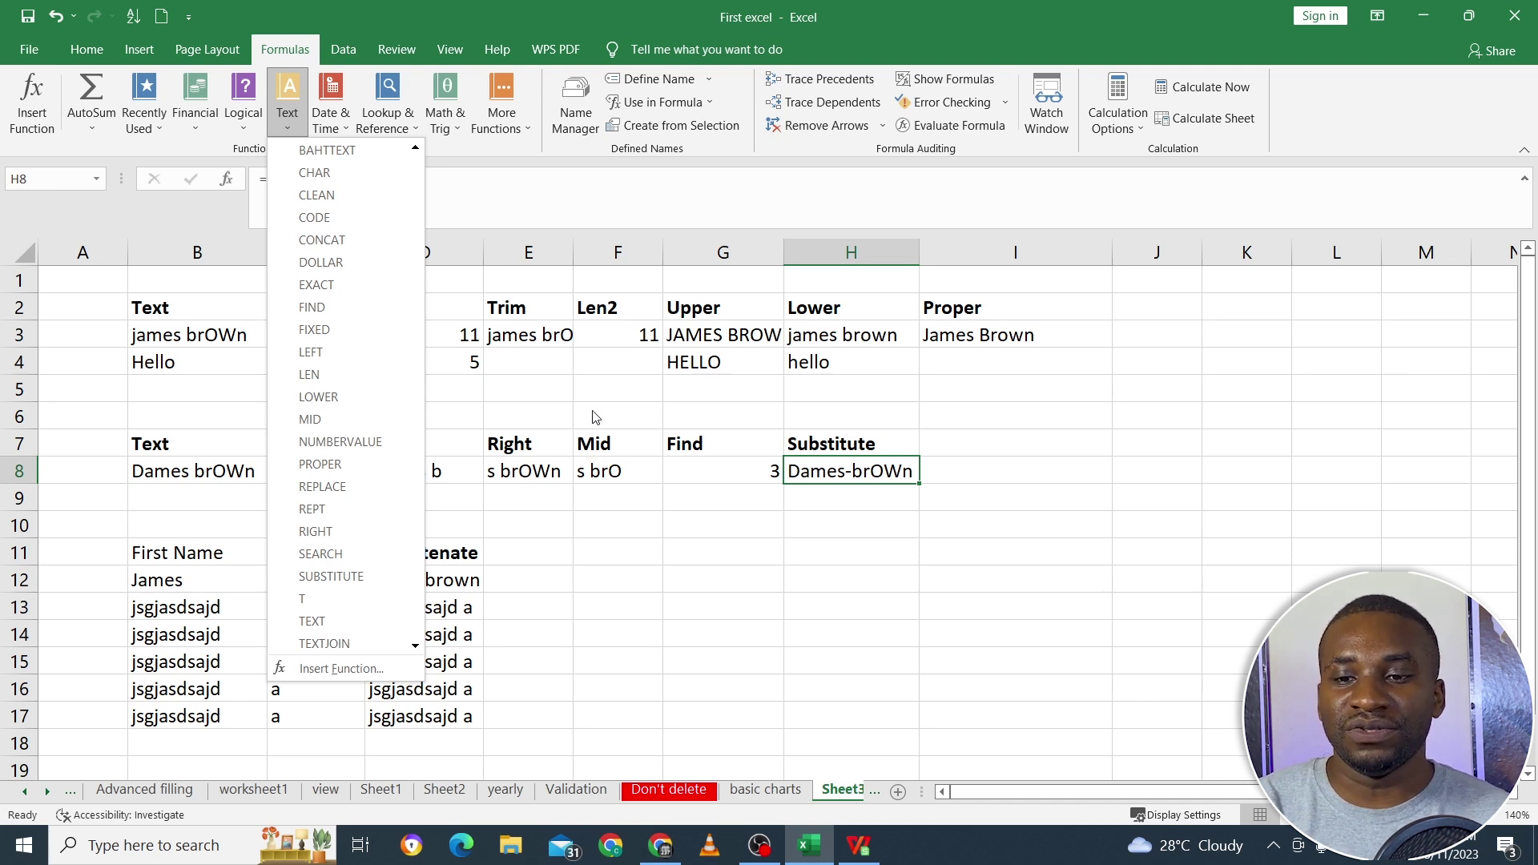
click(675, 554)
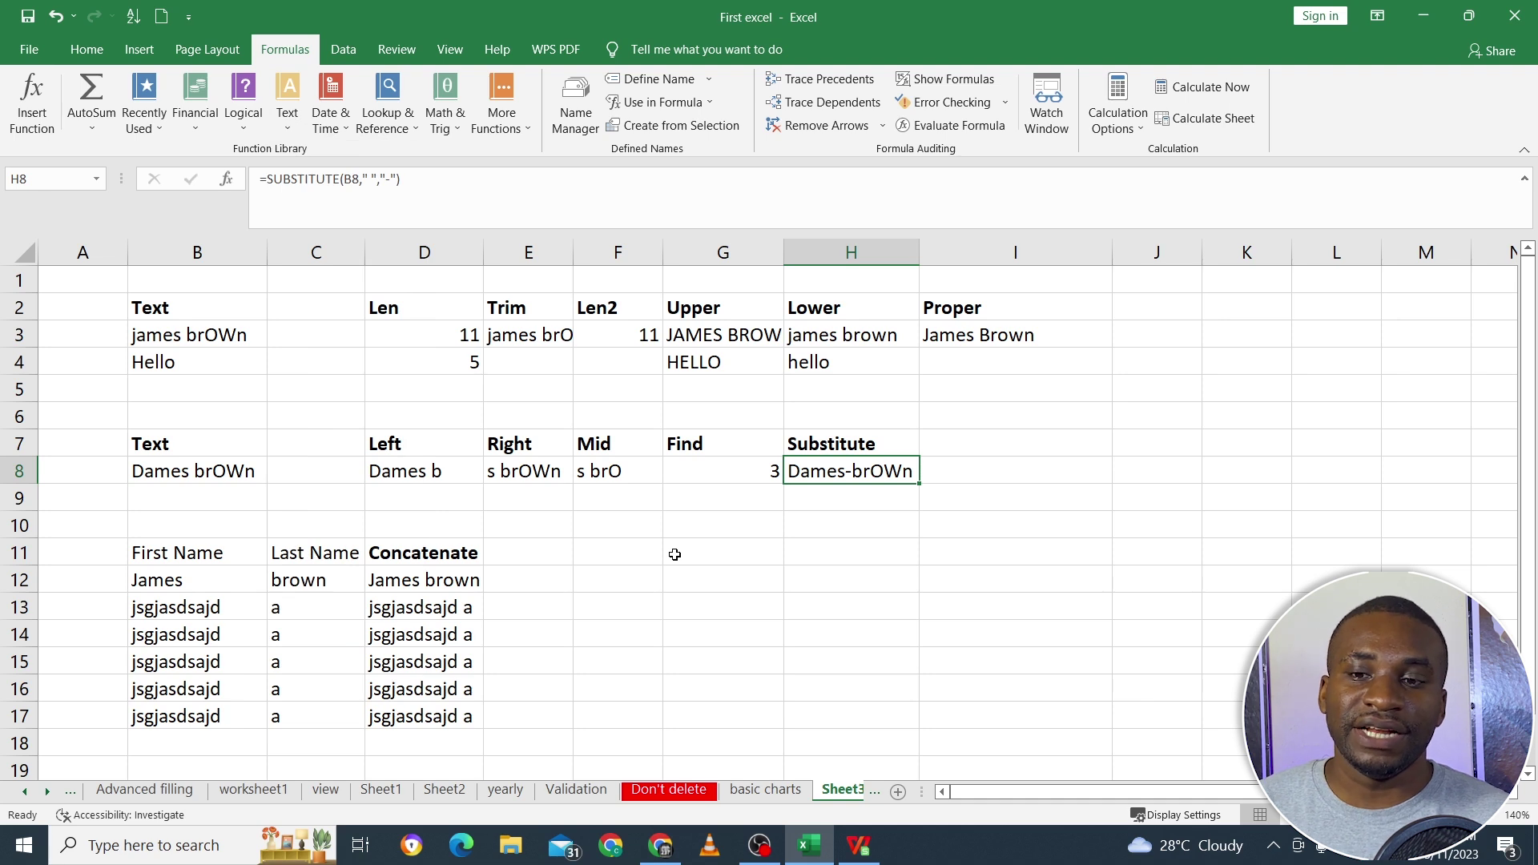